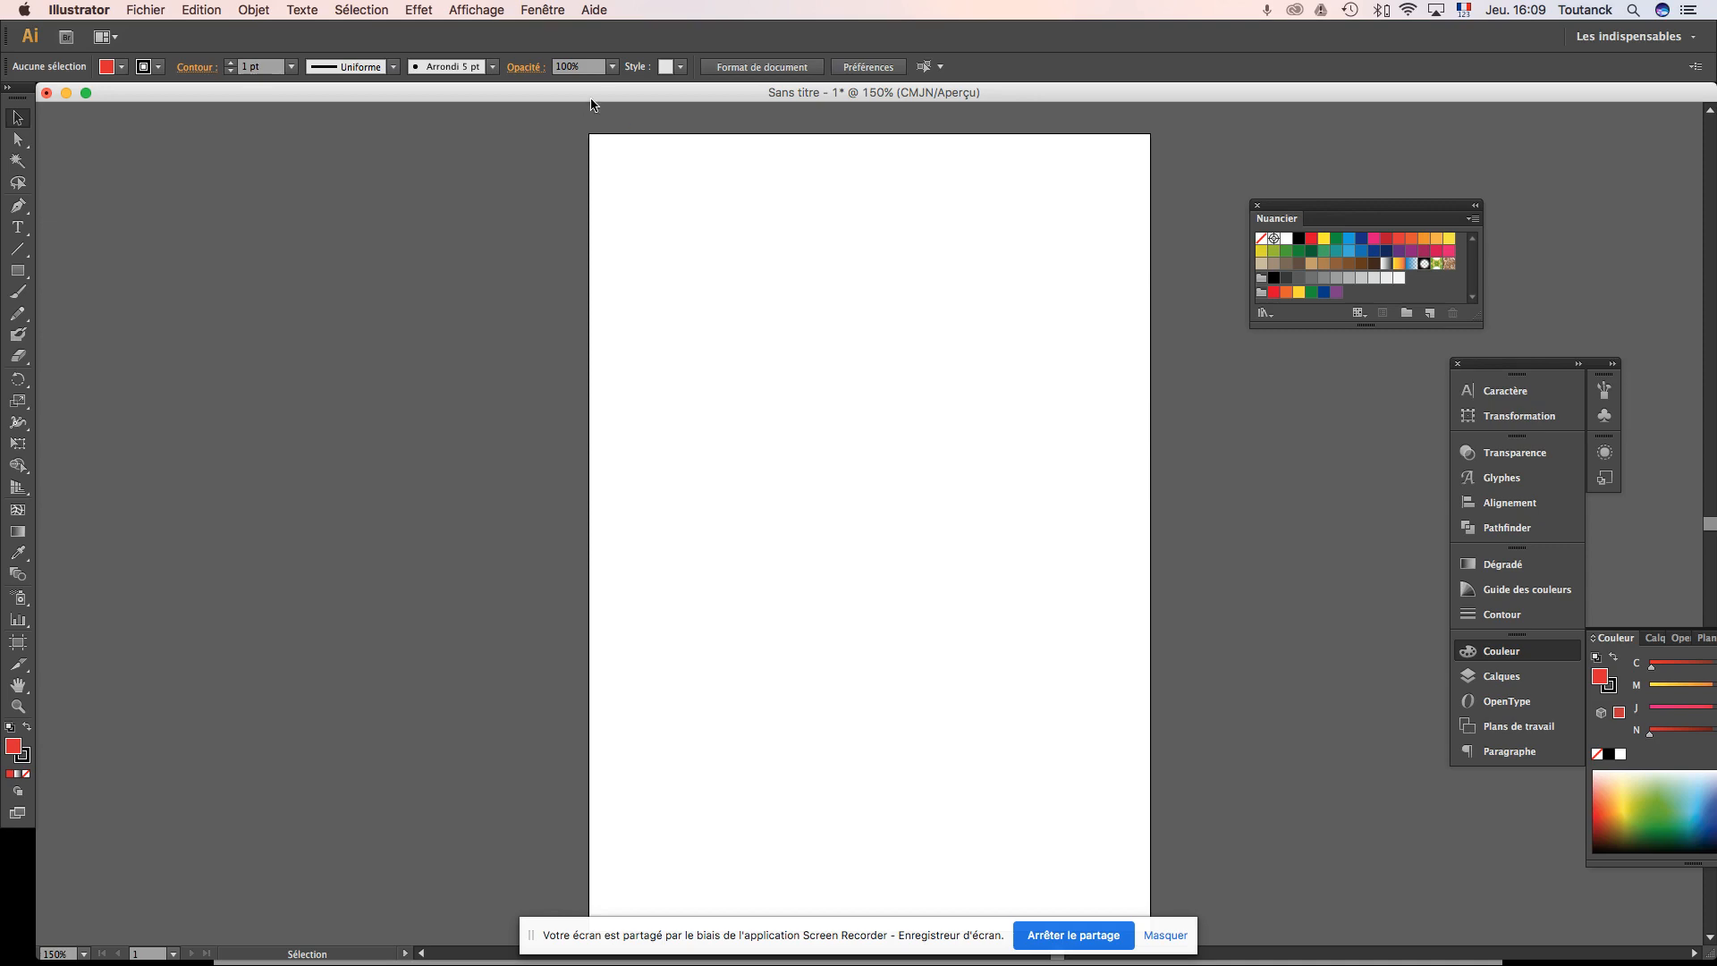
# Step: Open the PANTONE+ CMYK Coated swatch library from the colour books
pyautogui.click(543, 11)
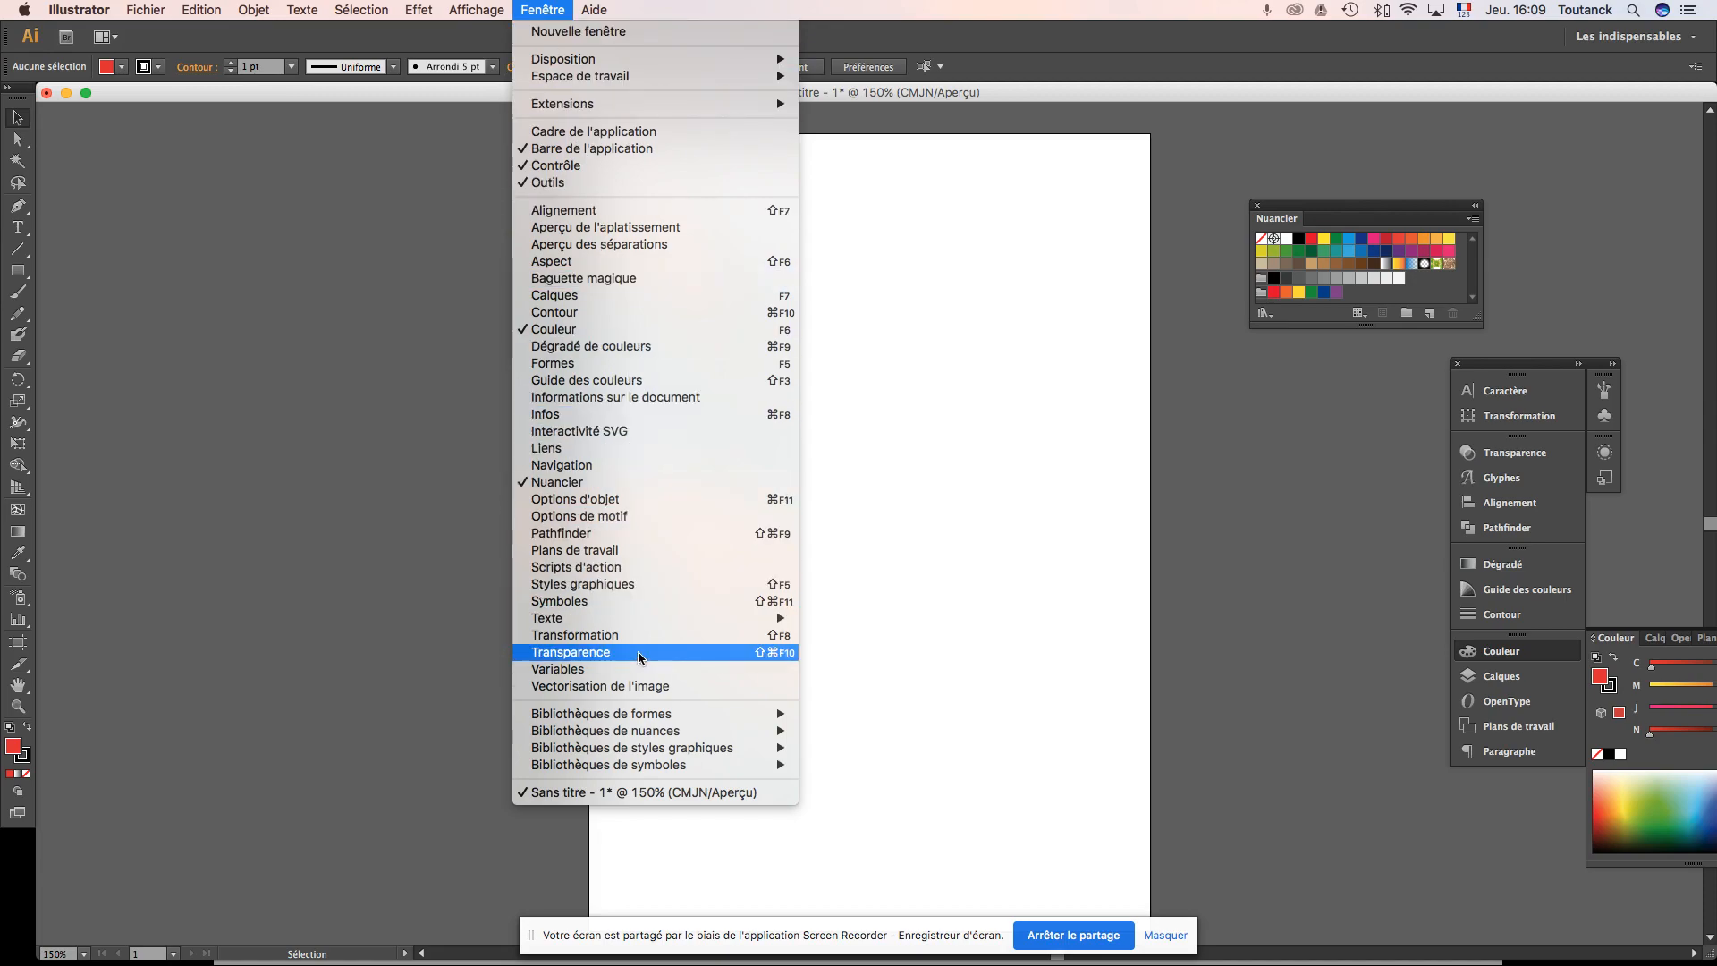
pyautogui.moveTo(650, 731)
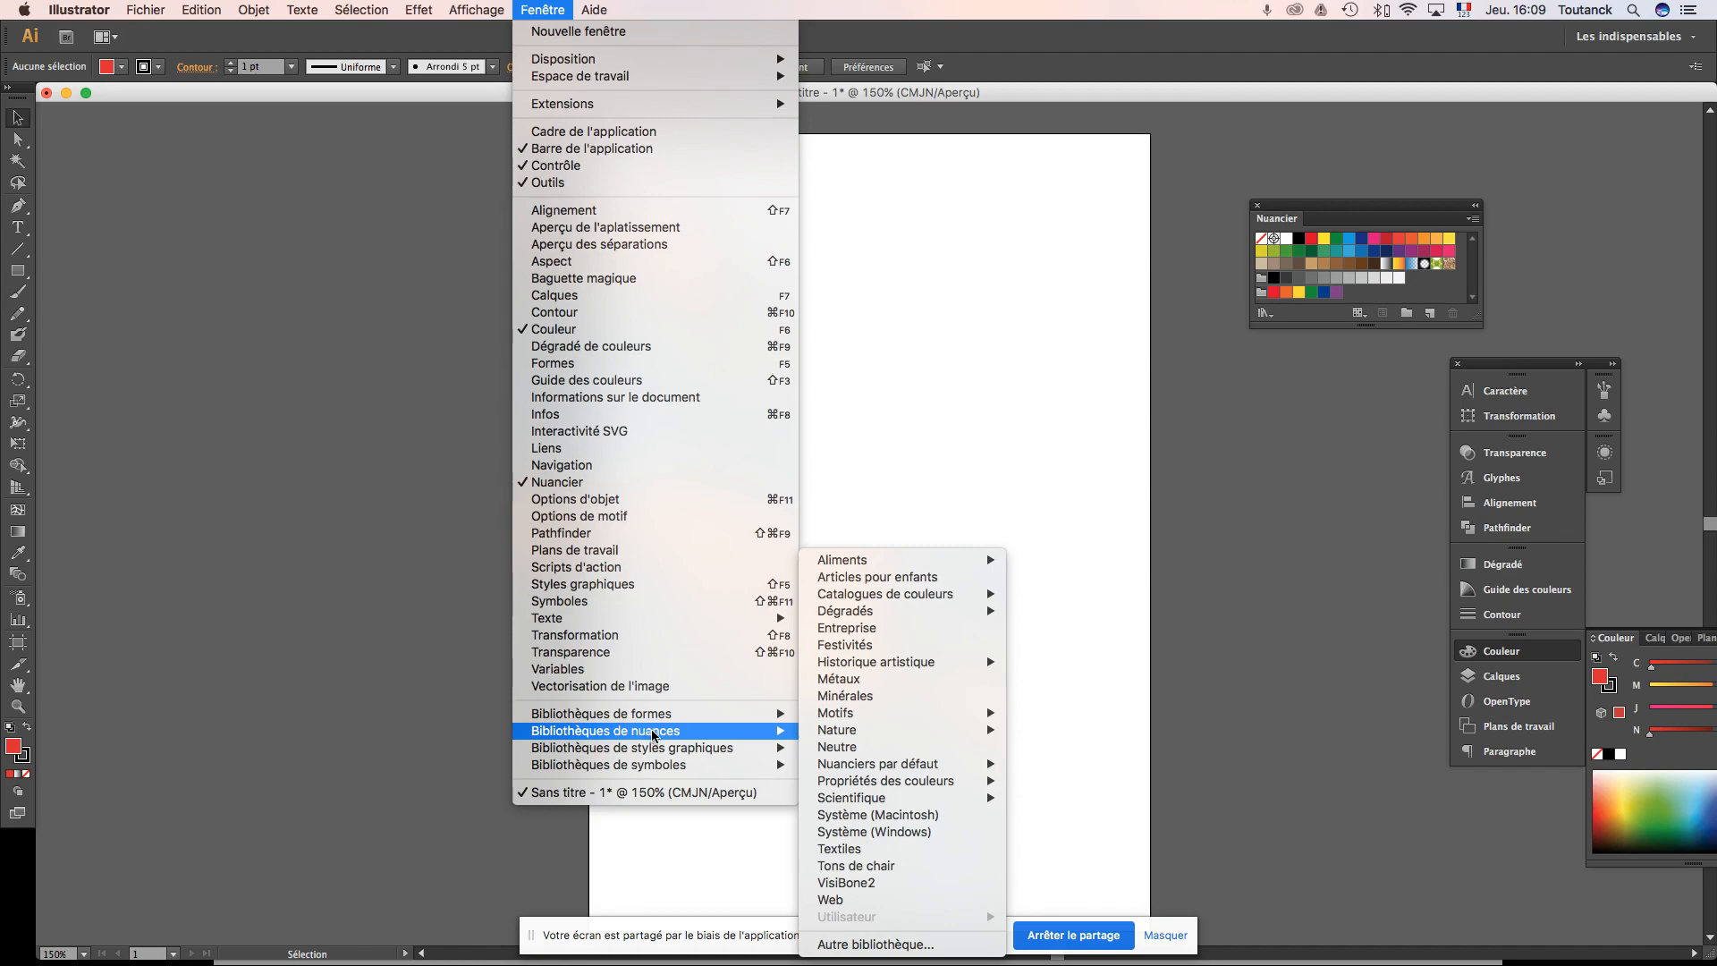
pyautogui.moveTo(841, 737)
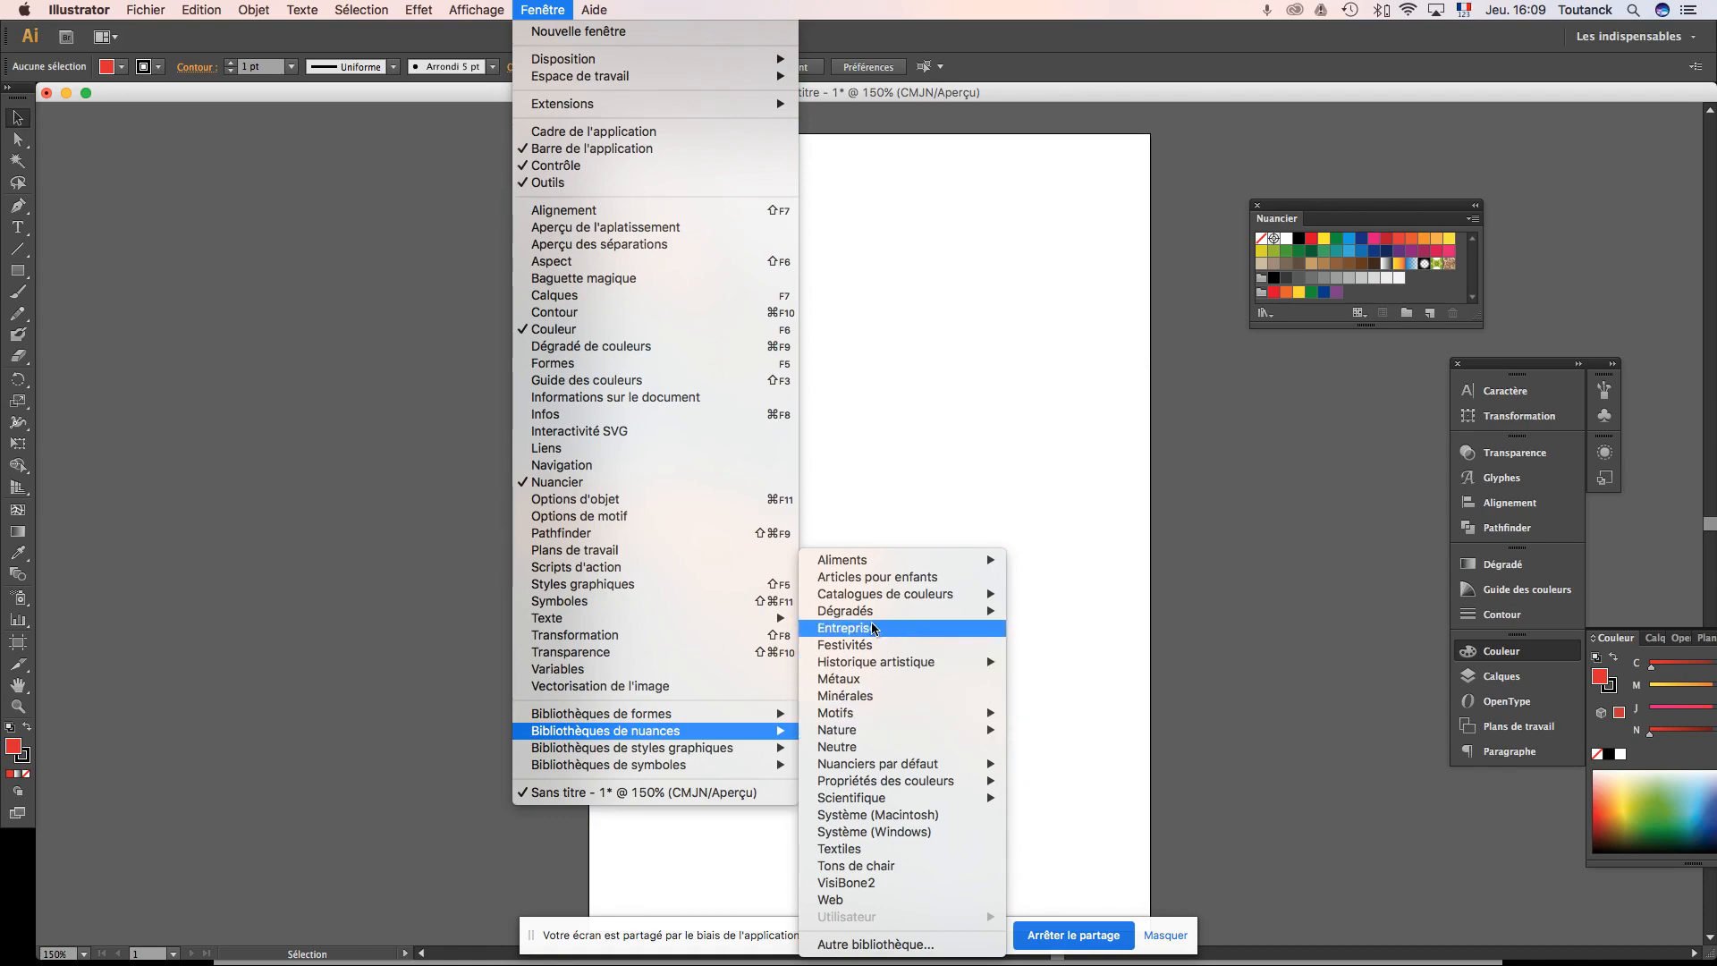
pyautogui.moveTo(882, 606)
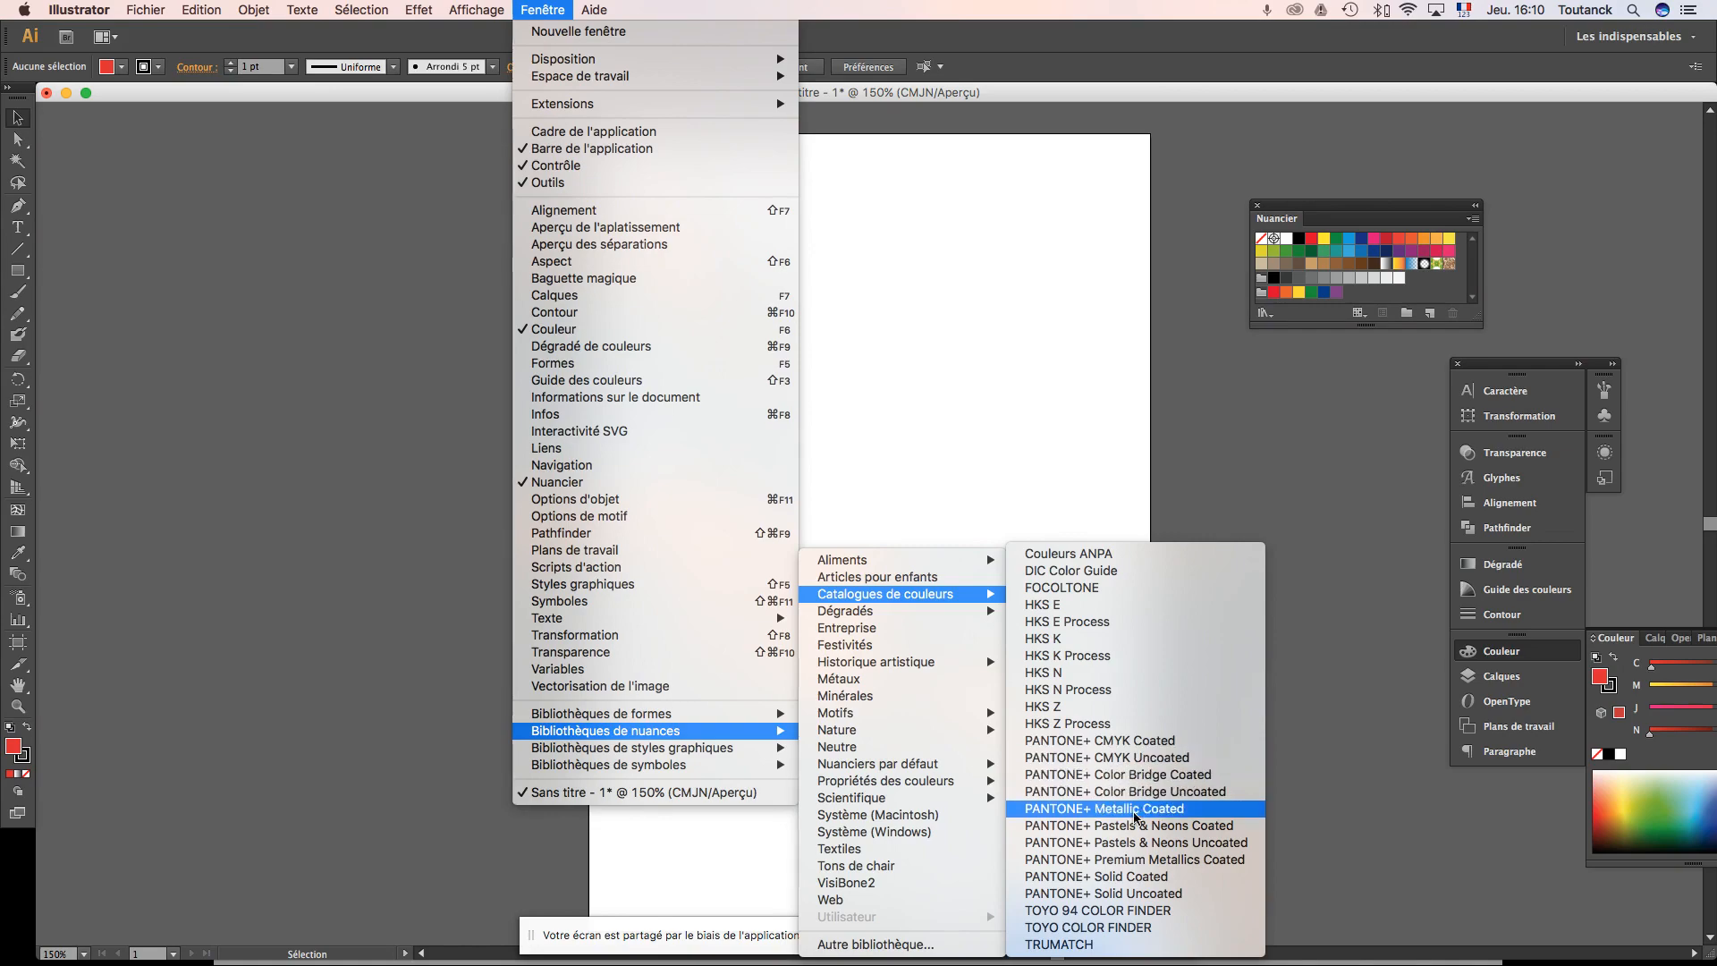
pyautogui.click(1128, 741)
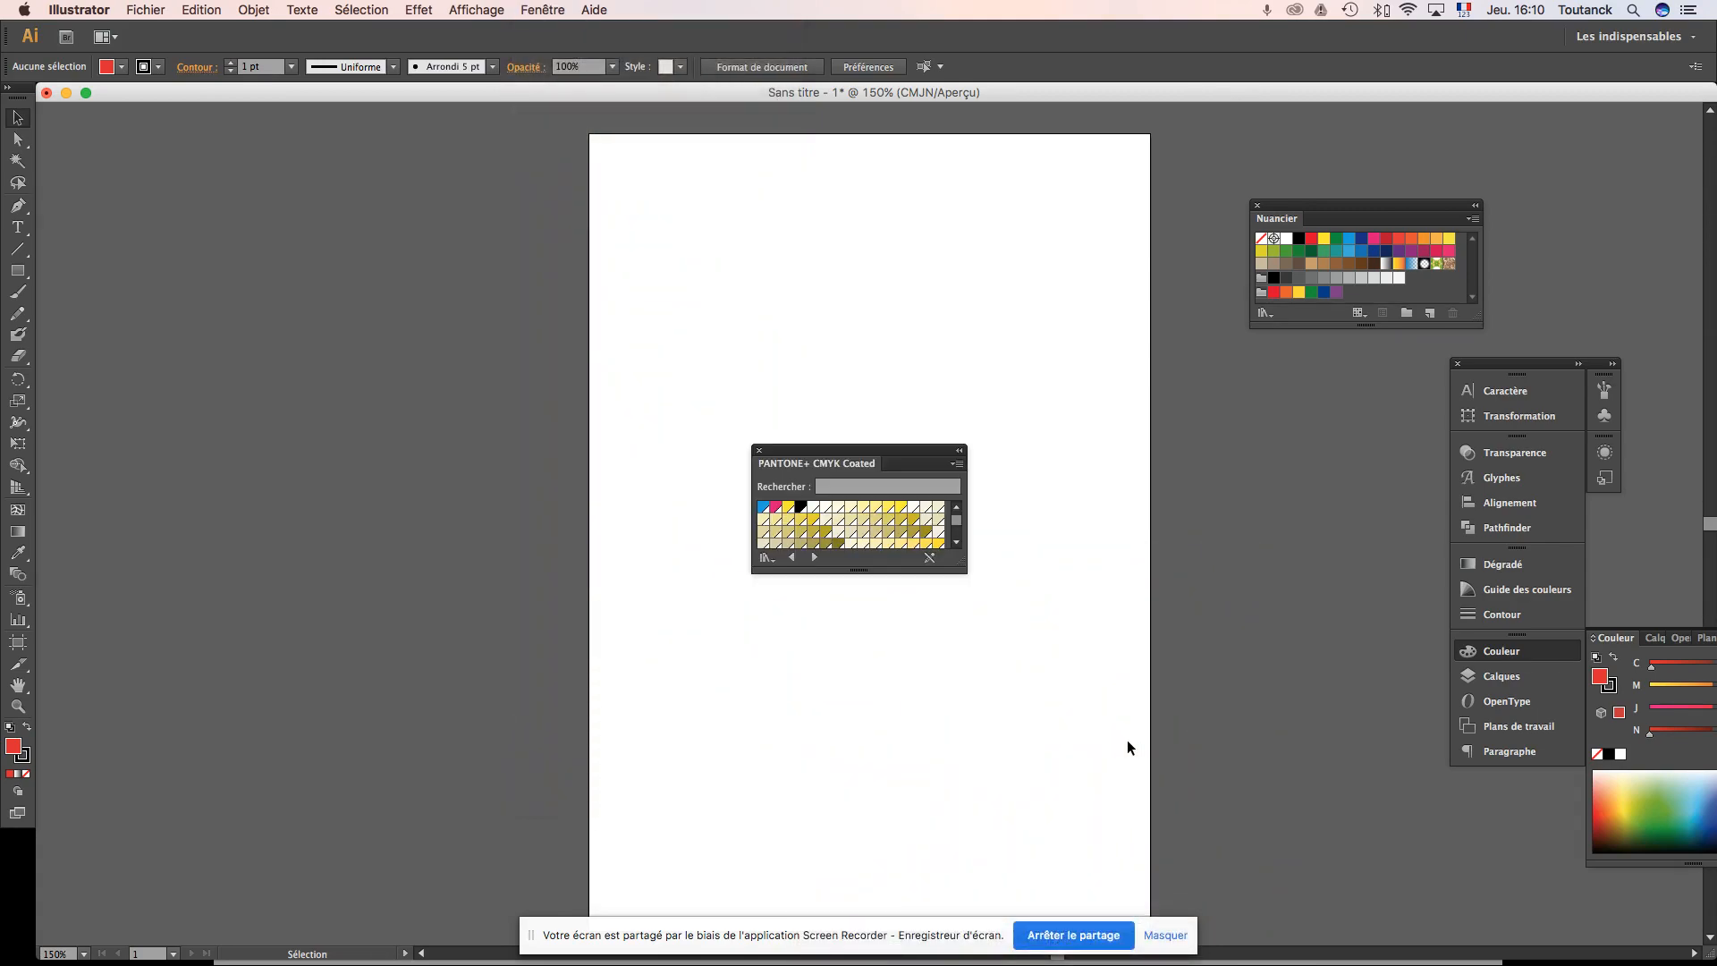
# Step: Move the PANTONE+ CMYK Coated library to the artboard's upper-left corner and enlarge it to cover most of the artboard
pyautogui.moveTo(878, 449); pyautogui.dragTo(714, 146)
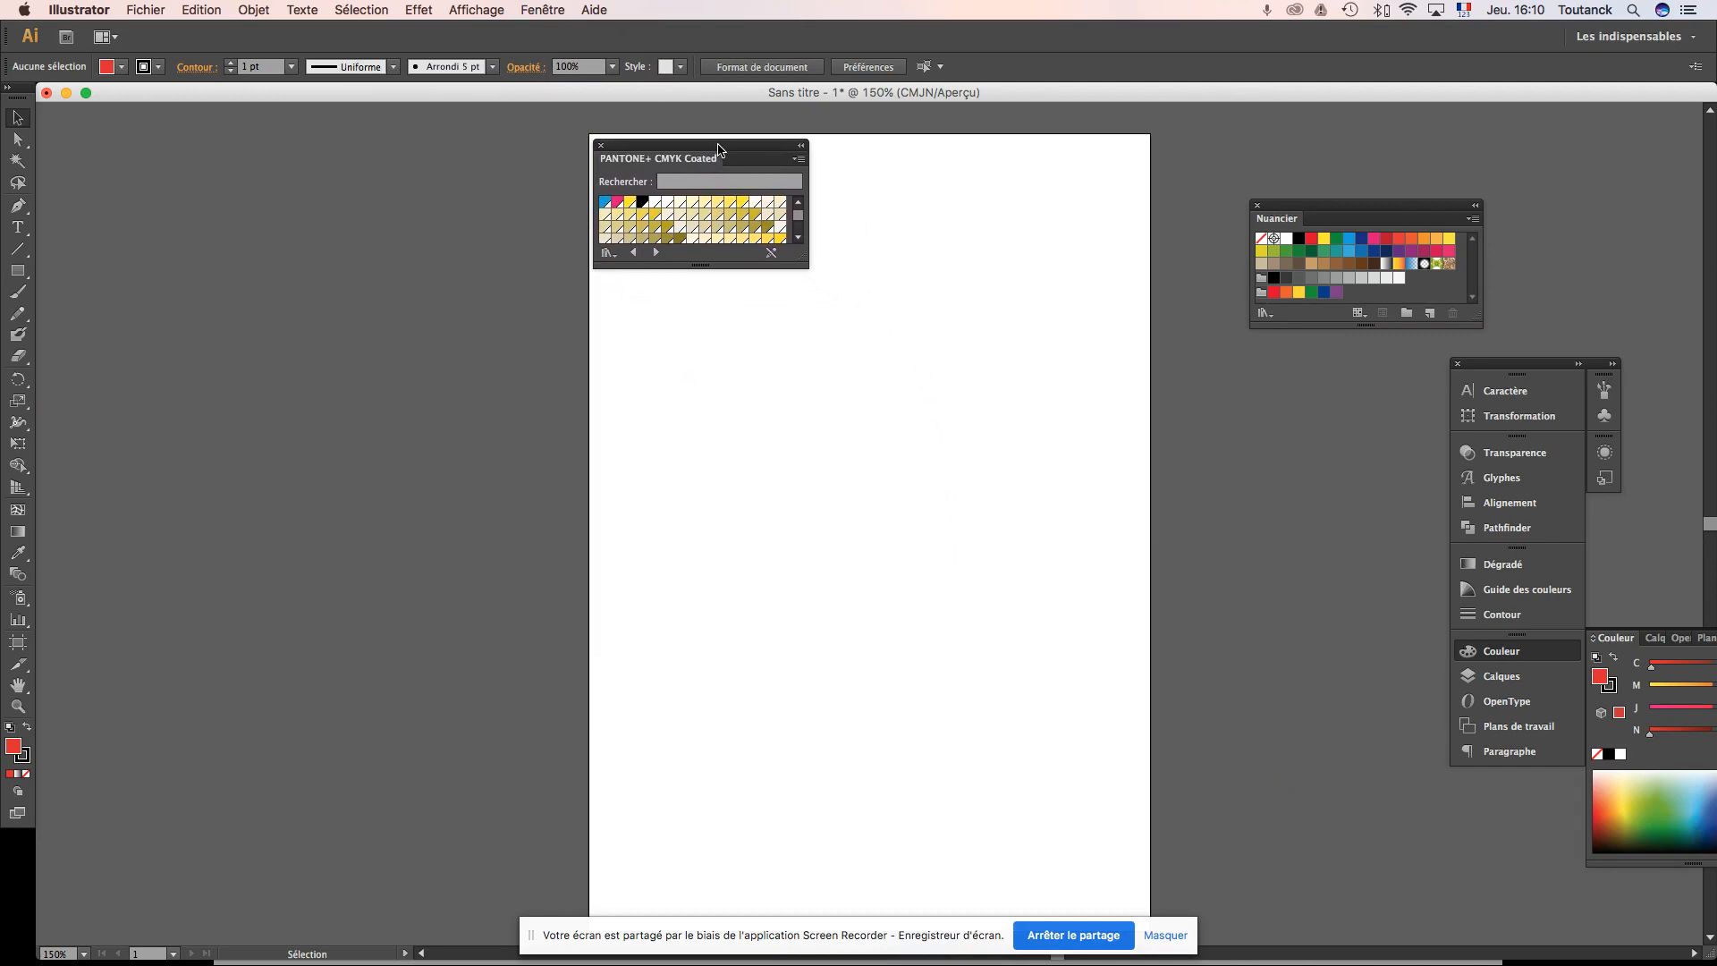
pyautogui.moveTo(805, 255); pyautogui.dragTo(1021, 688)
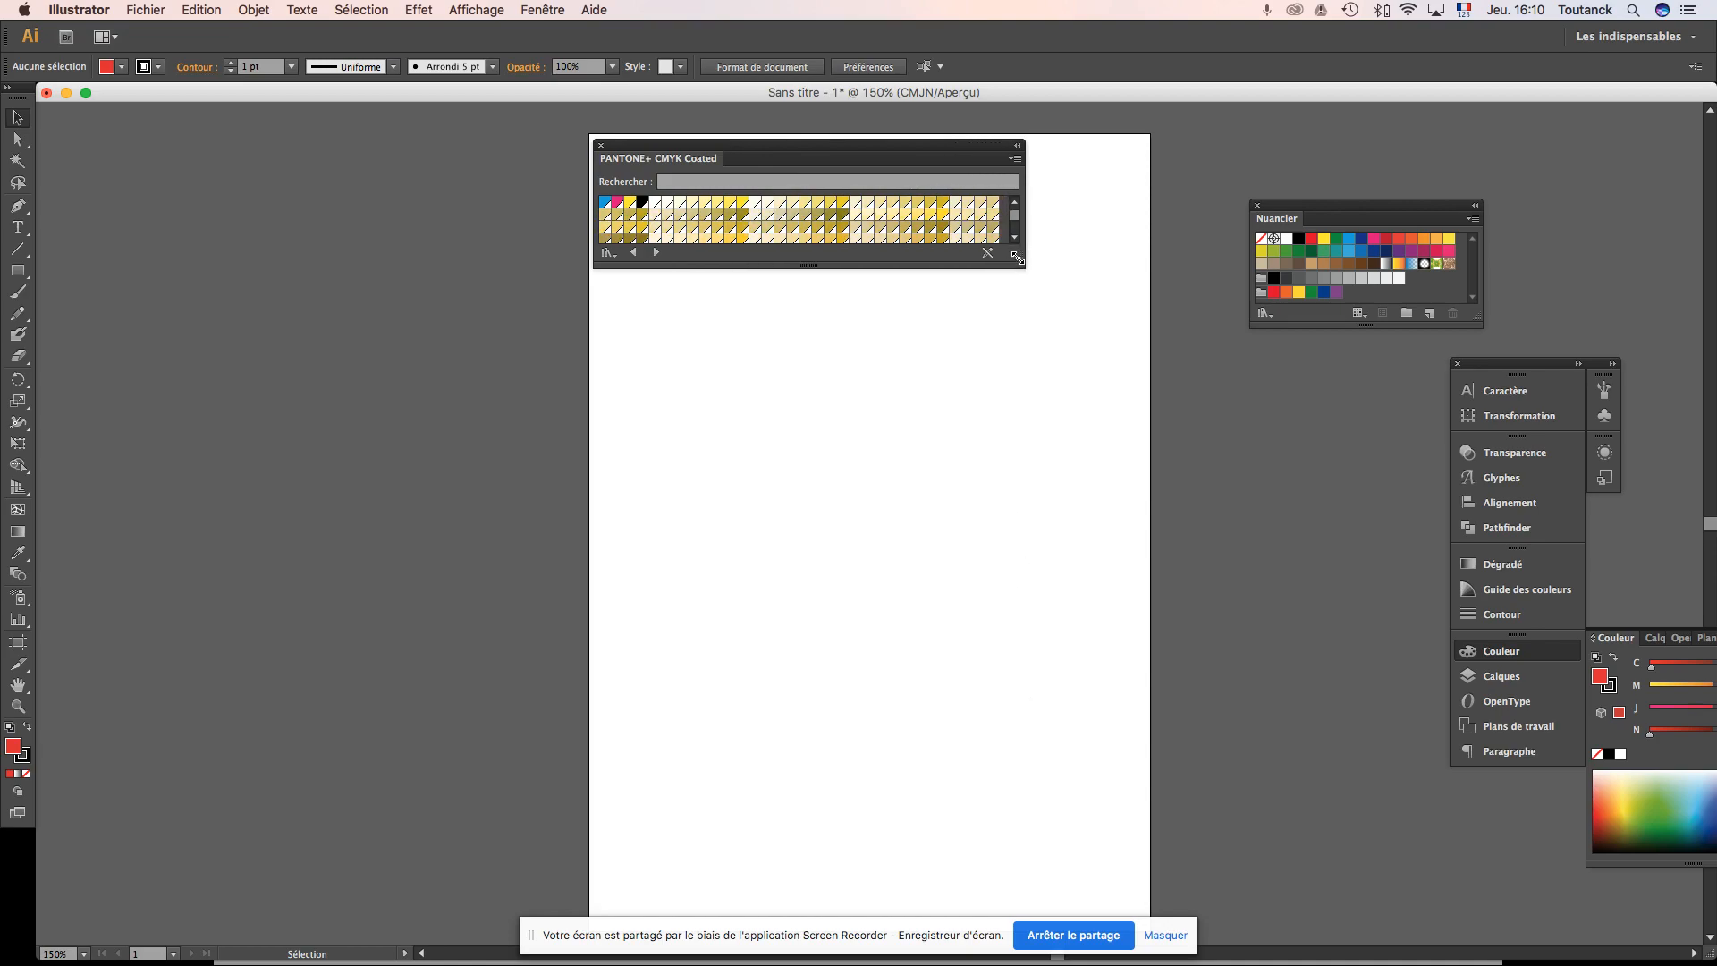
pyautogui.moveTo(1020, 260); pyautogui.dragTo(1158, 904)
# Step: Browse the PANTONE+ CMYK Coated colours, choose a red swatch as the fill, and close the library
pyautogui.moveTo(1151, 537); pyautogui.dragTo(1152, 748)
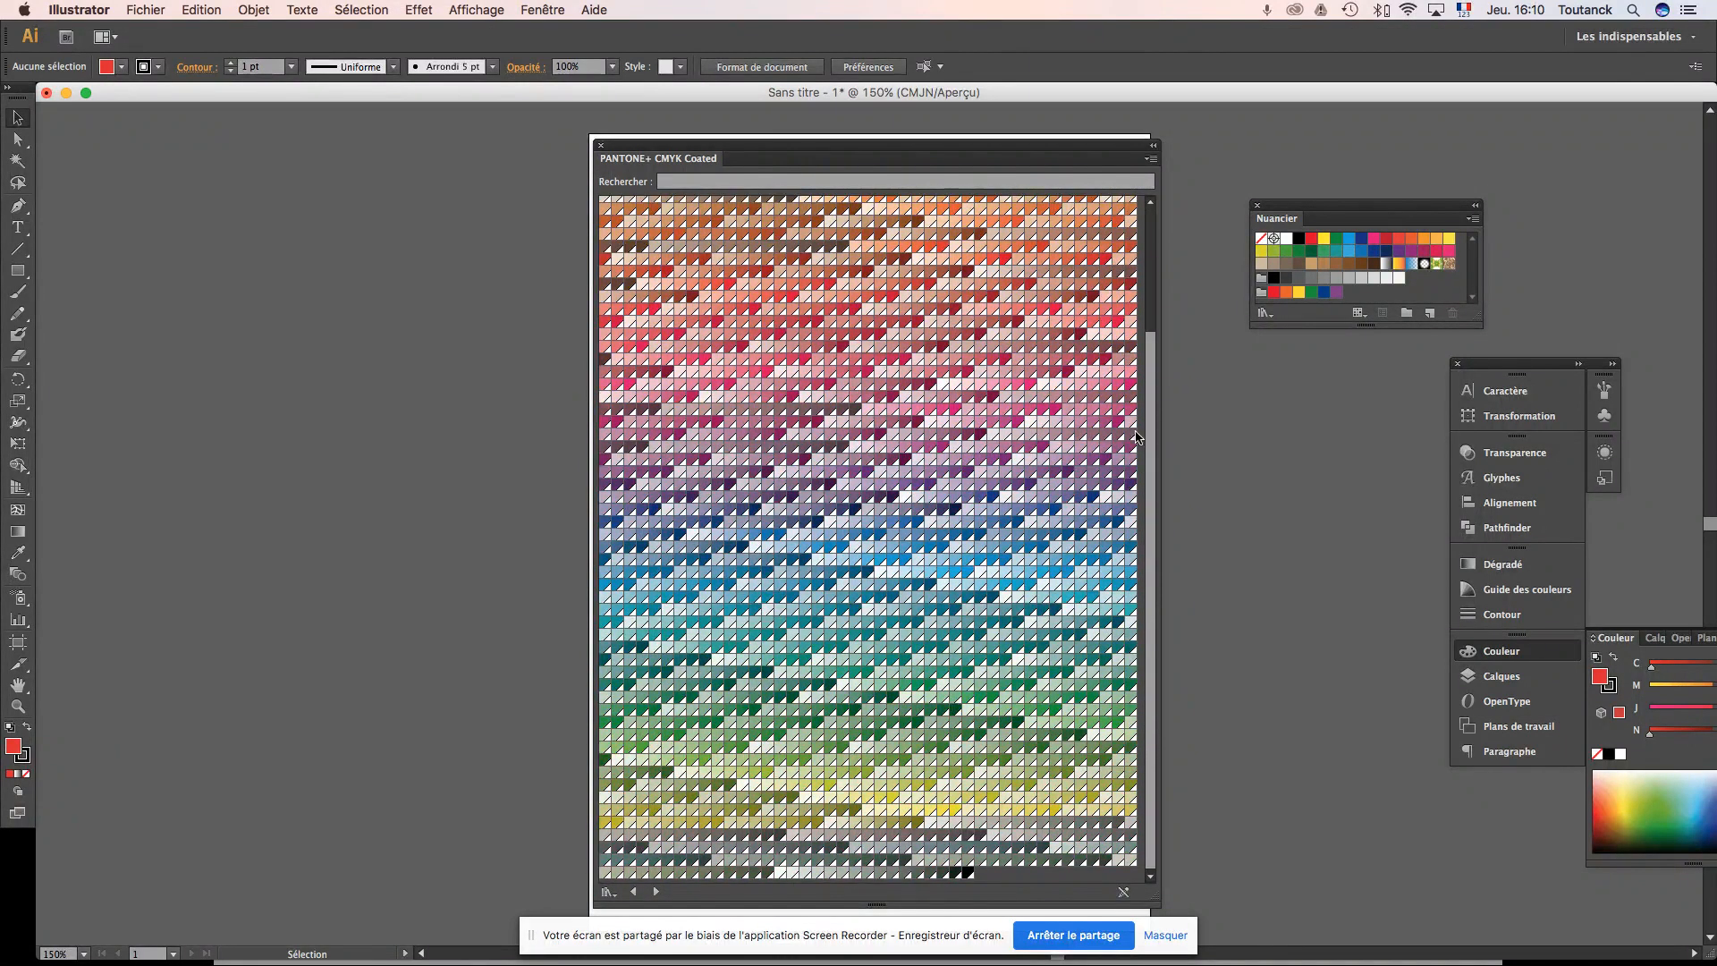
pyautogui.scroll(15, 1138, 394)
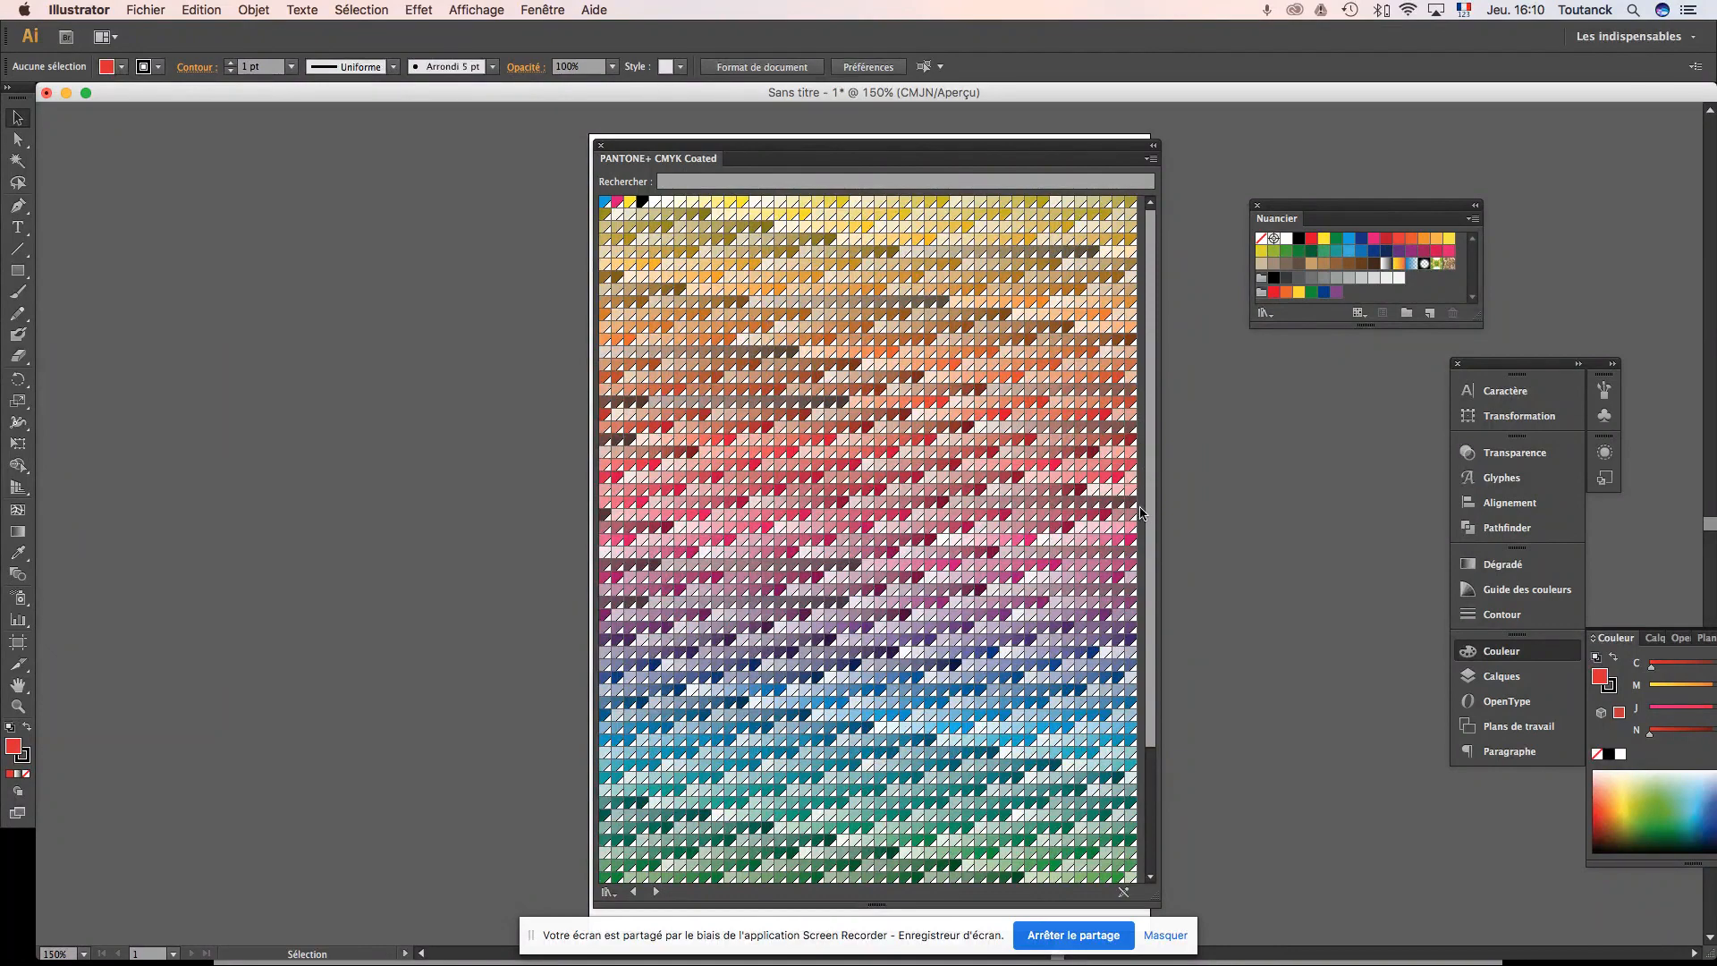
pyautogui.scroll(-1, 1160, 711)
pyautogui.scroll(-5, 1157, 770)
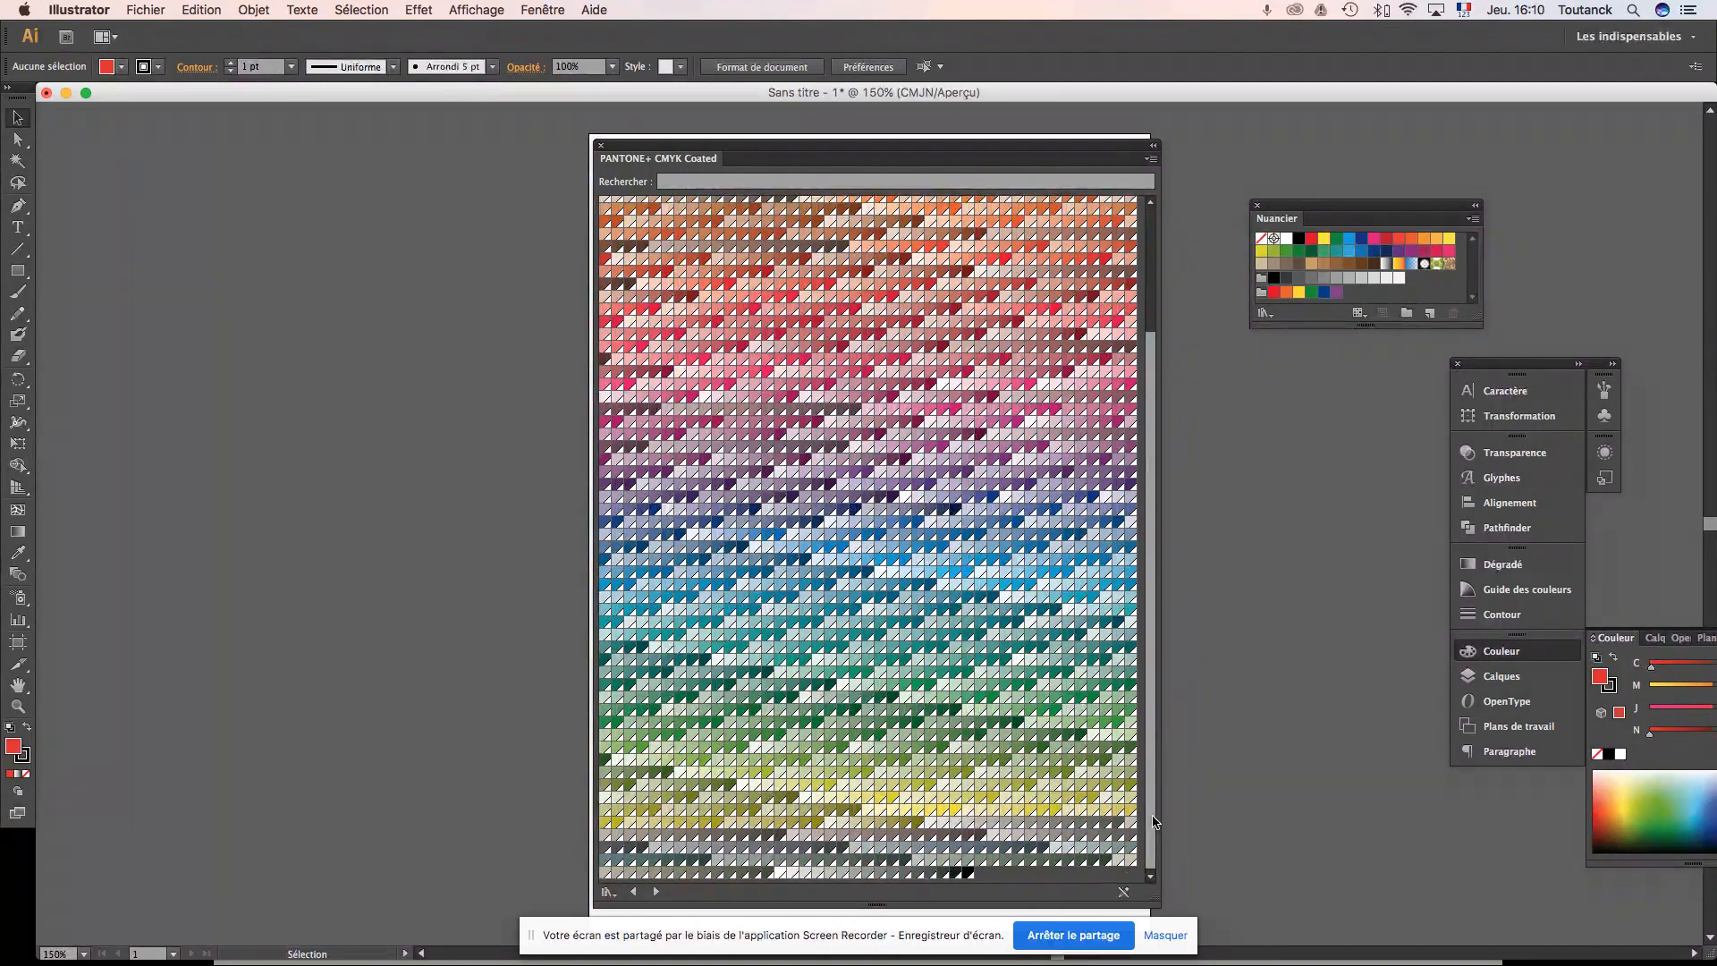
pyautogui.click(1106, 261)
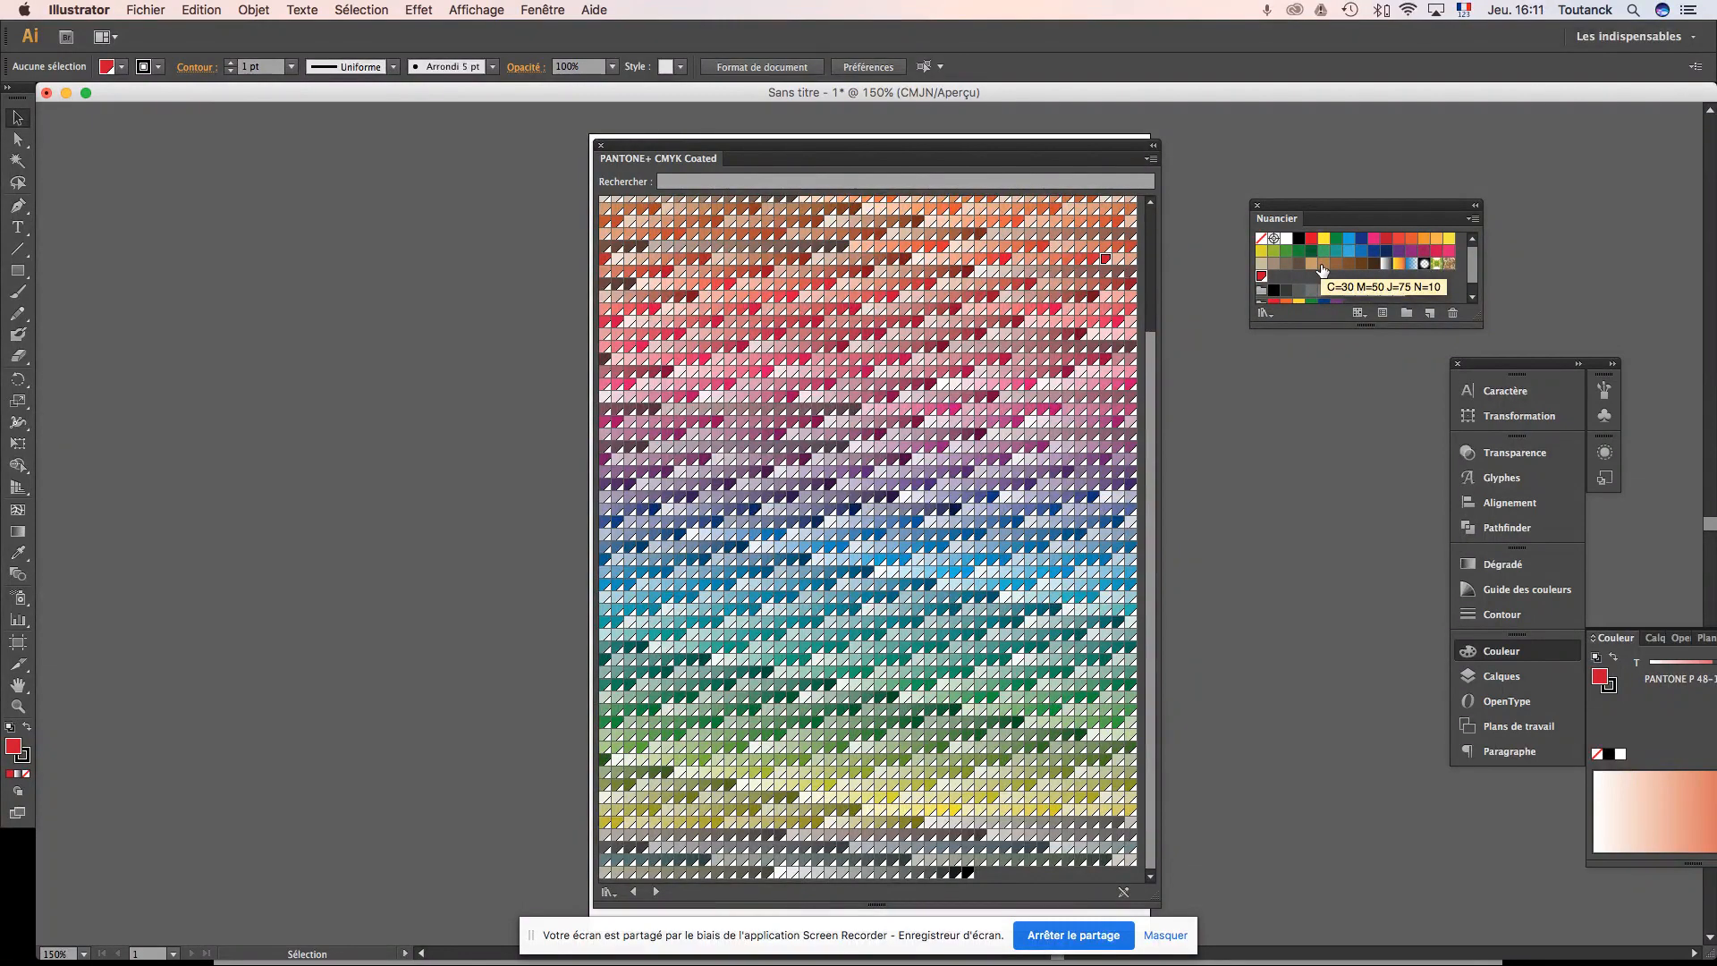
pyautogui.click(601, 145)
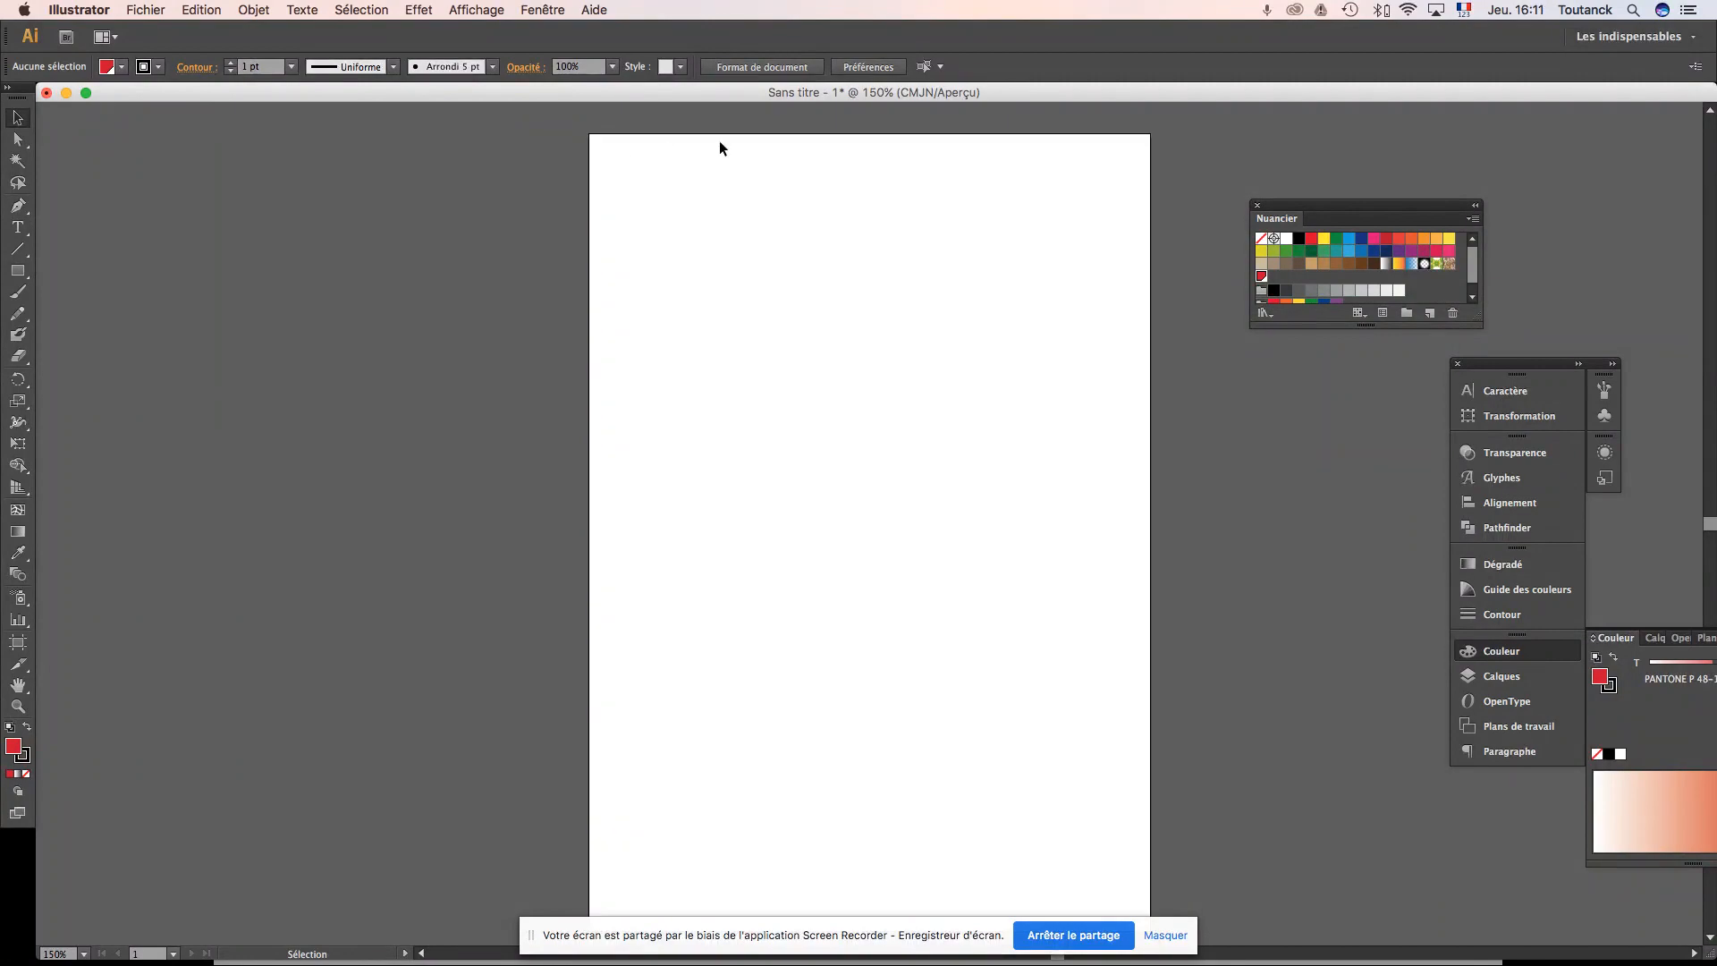
# Step: Switch to the Adobe Acrobat Professional presentation and show the slide on pixels and vectors
pyautogui.press('super+Tab')
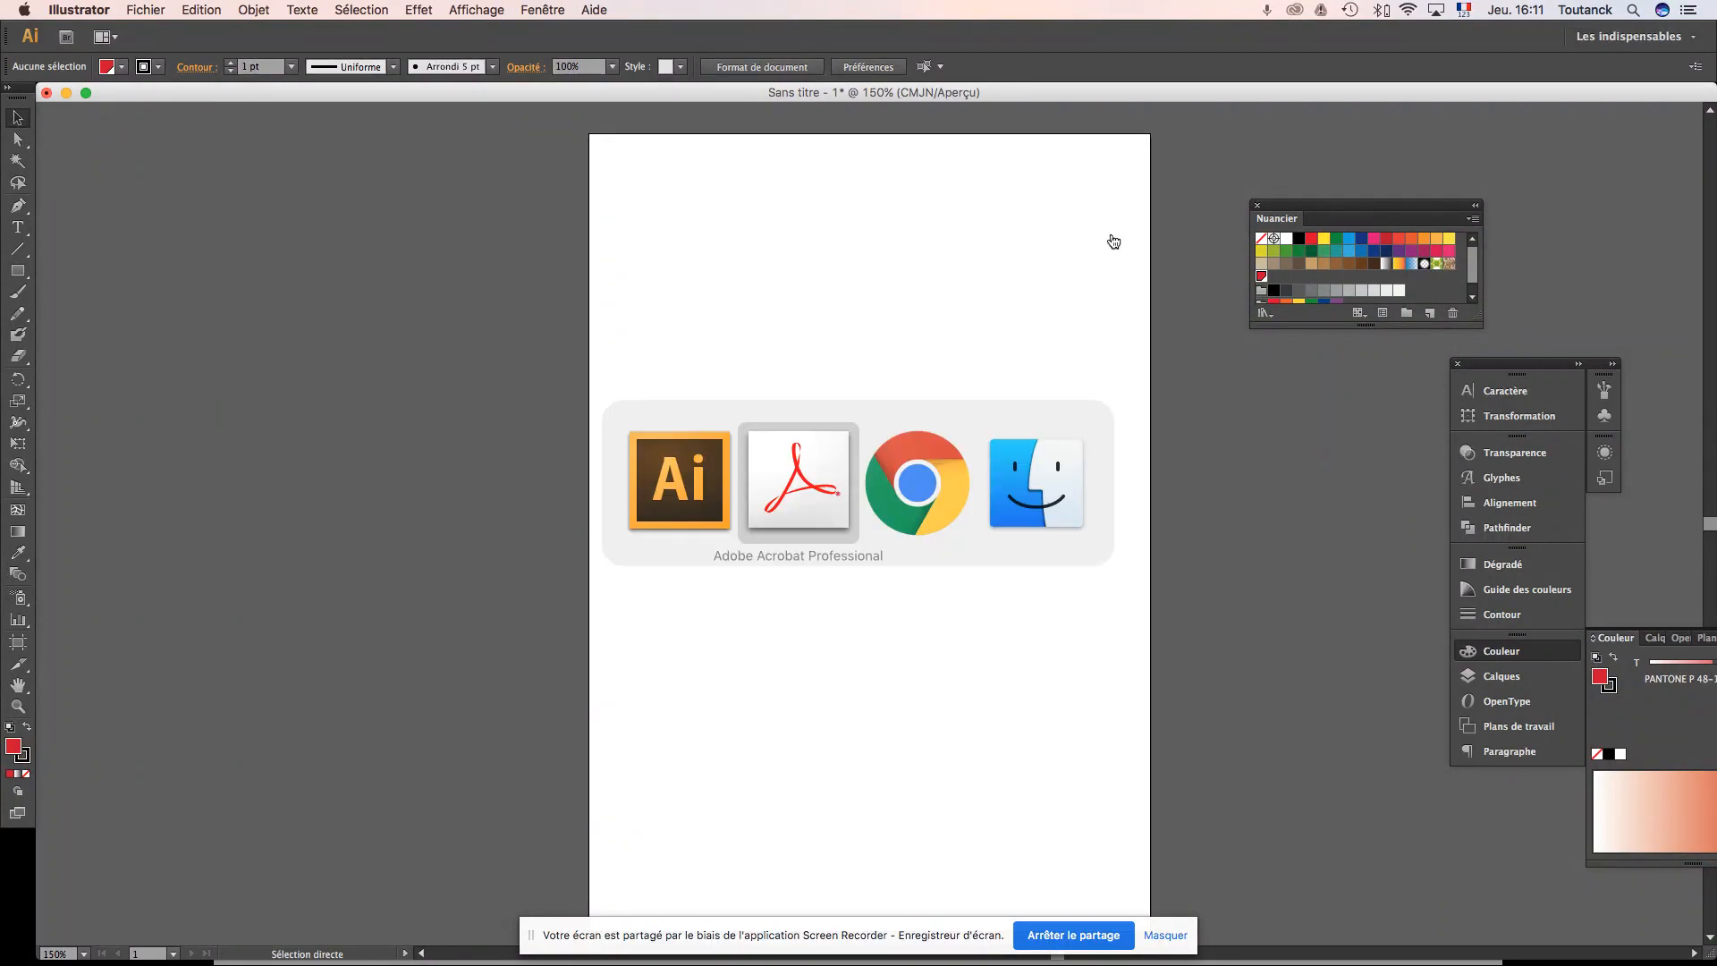
pyautogui.press('Right')
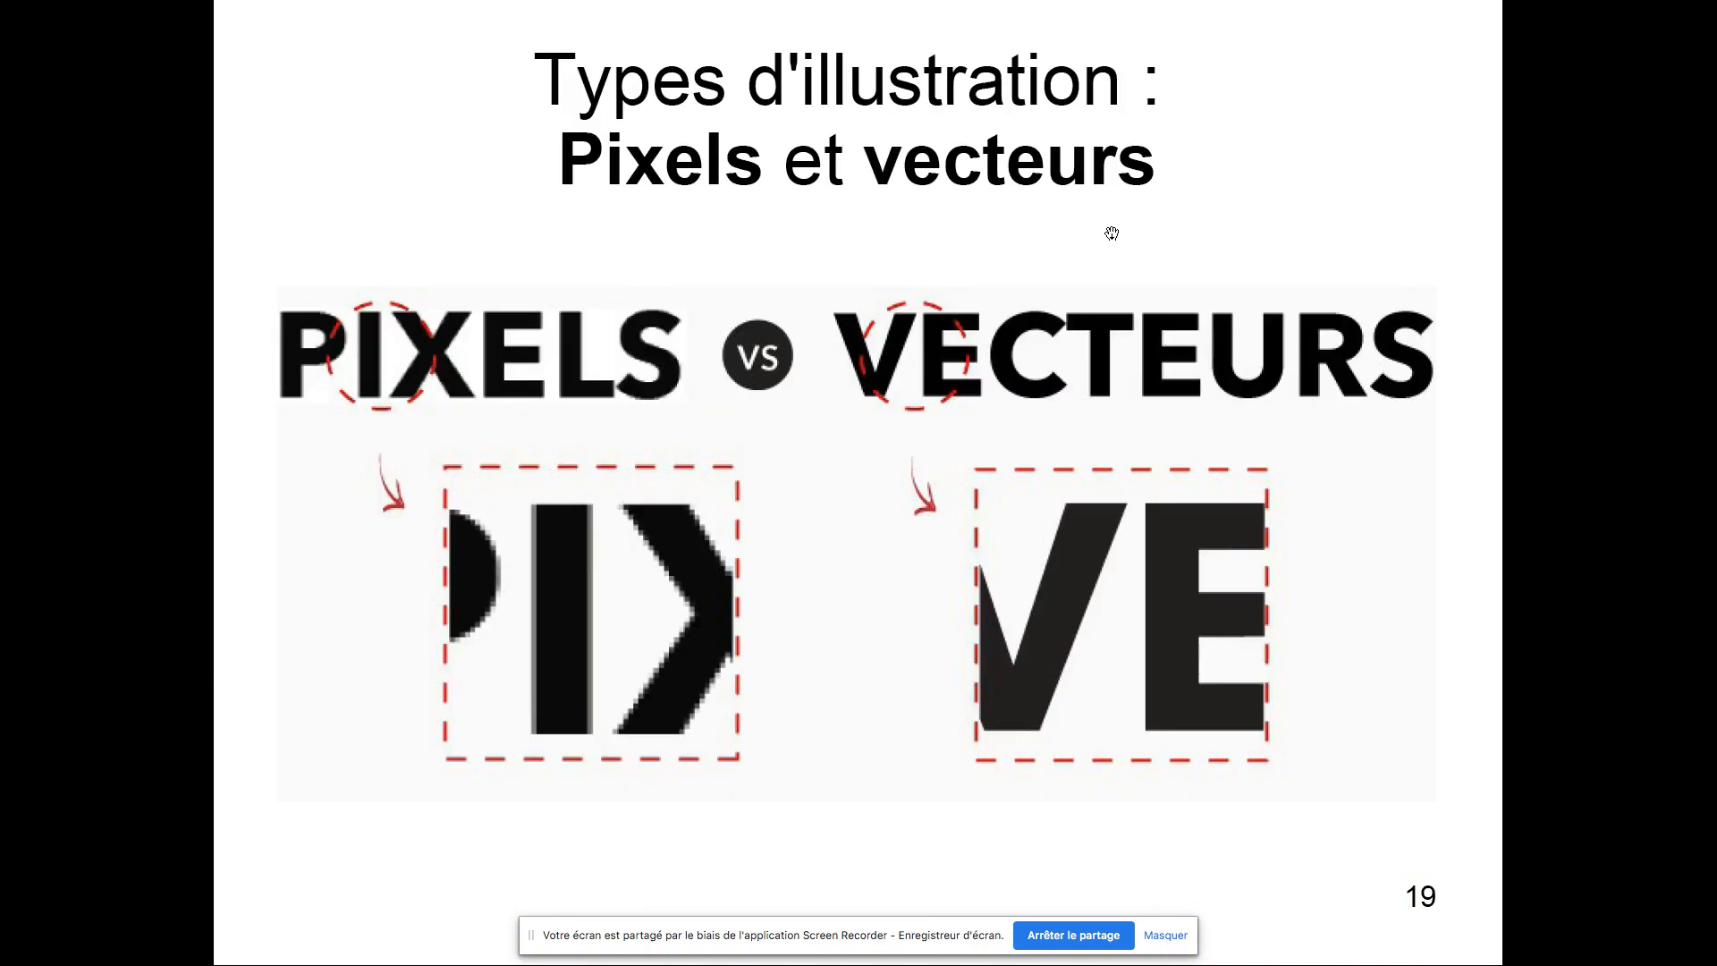
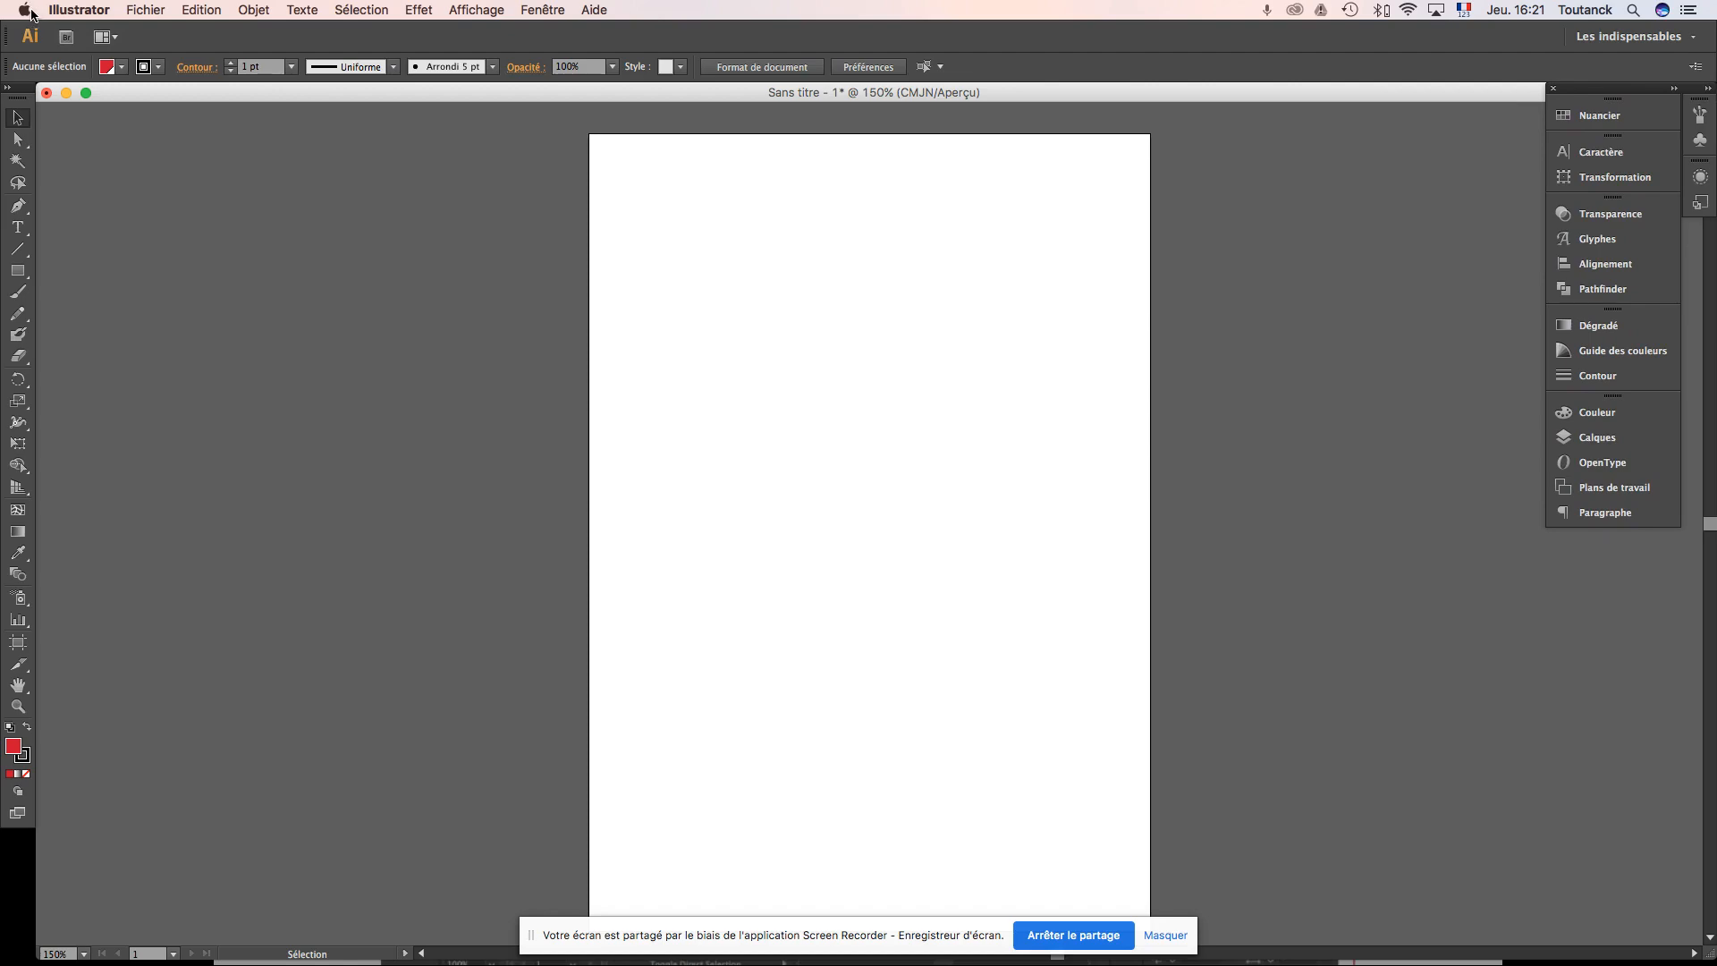
# Step: Look through the available commands for the application, files, editing, objects, text, selection and effects
pyautogui.click(61, 10)
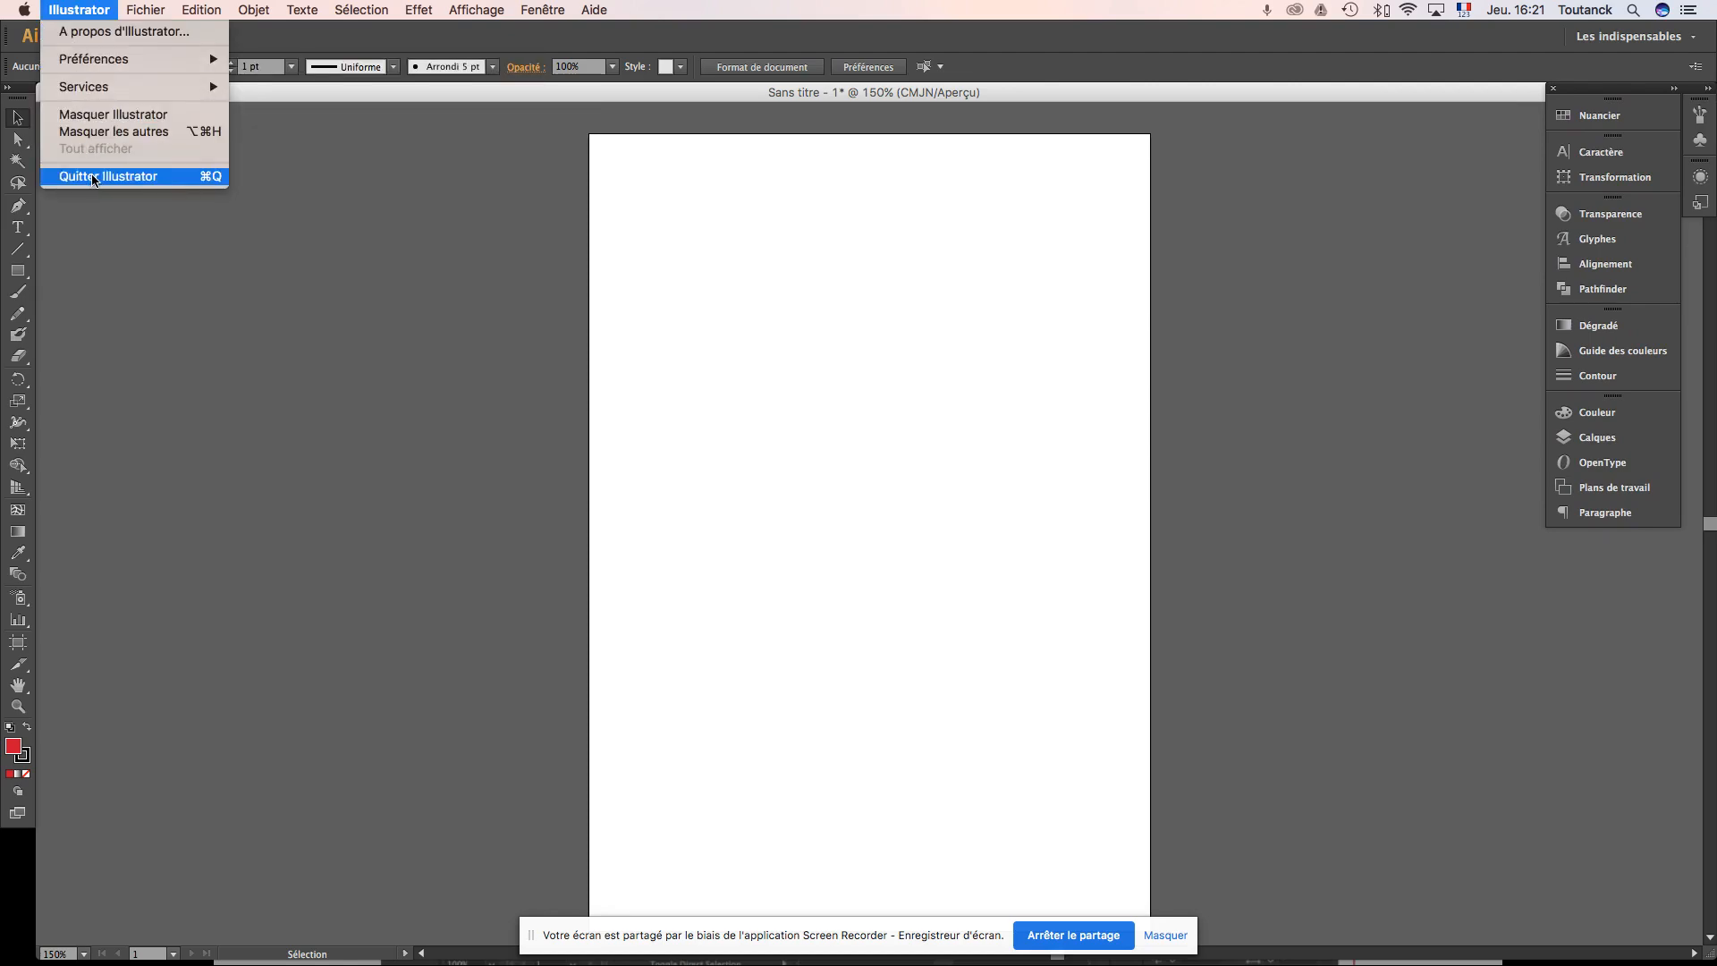
pyautogui.moveTo(132, 9)
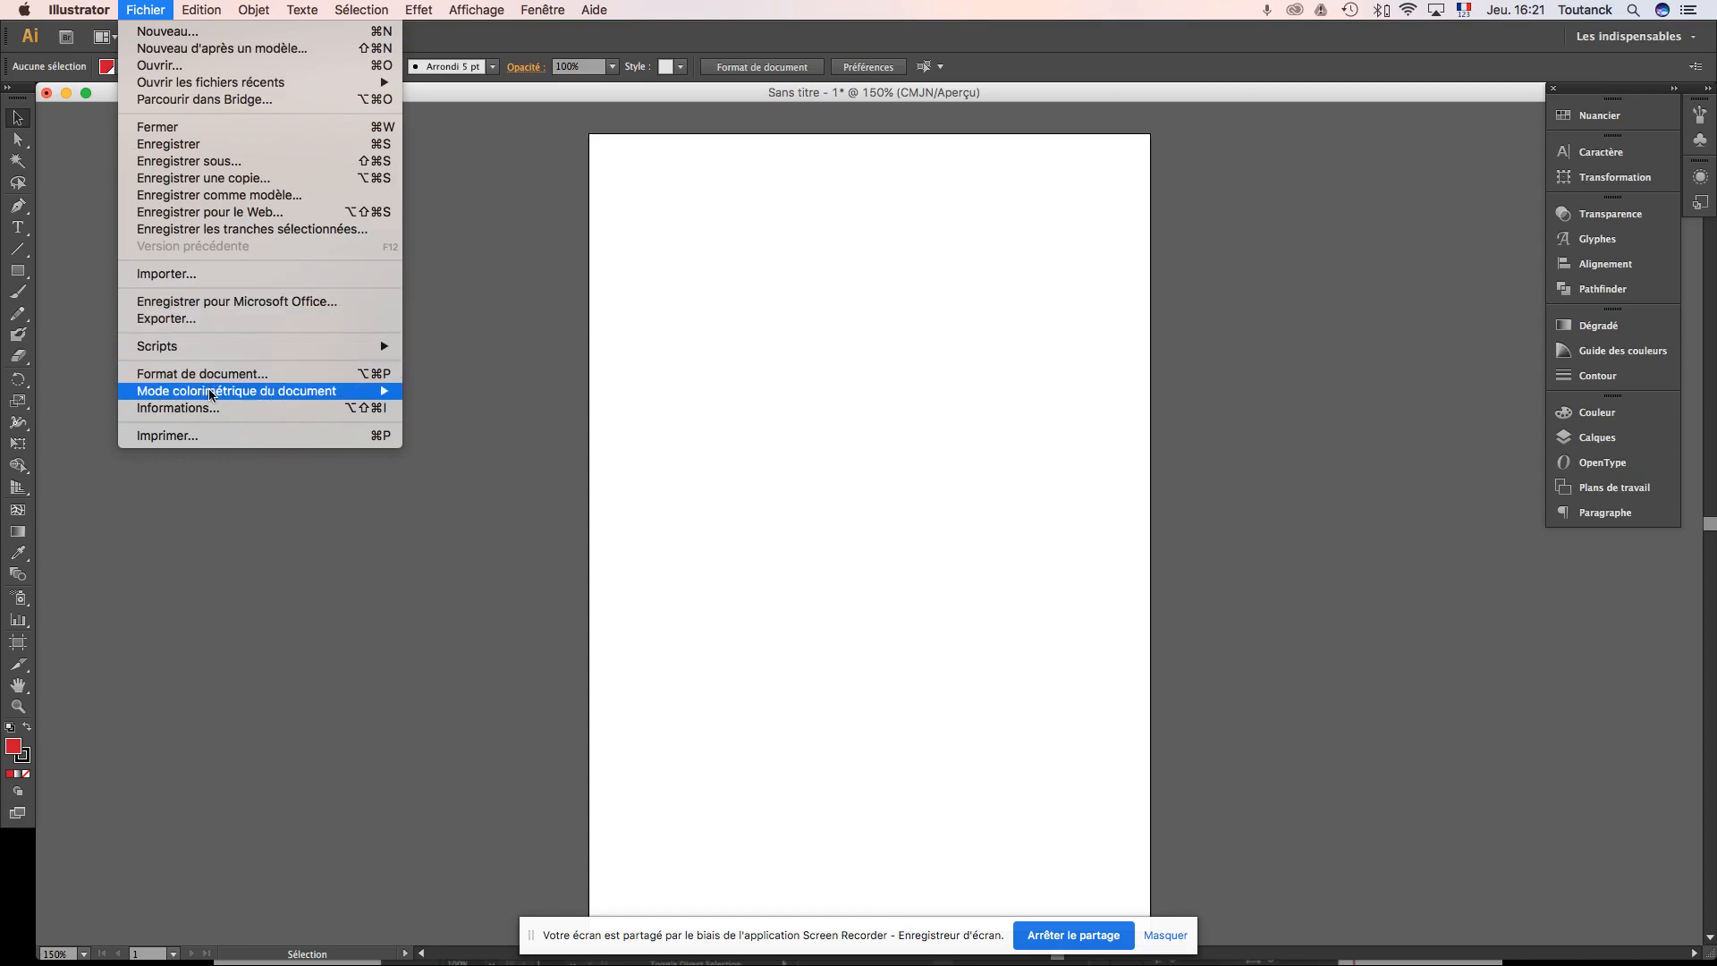
pyautogui.moveTo(212, 394)
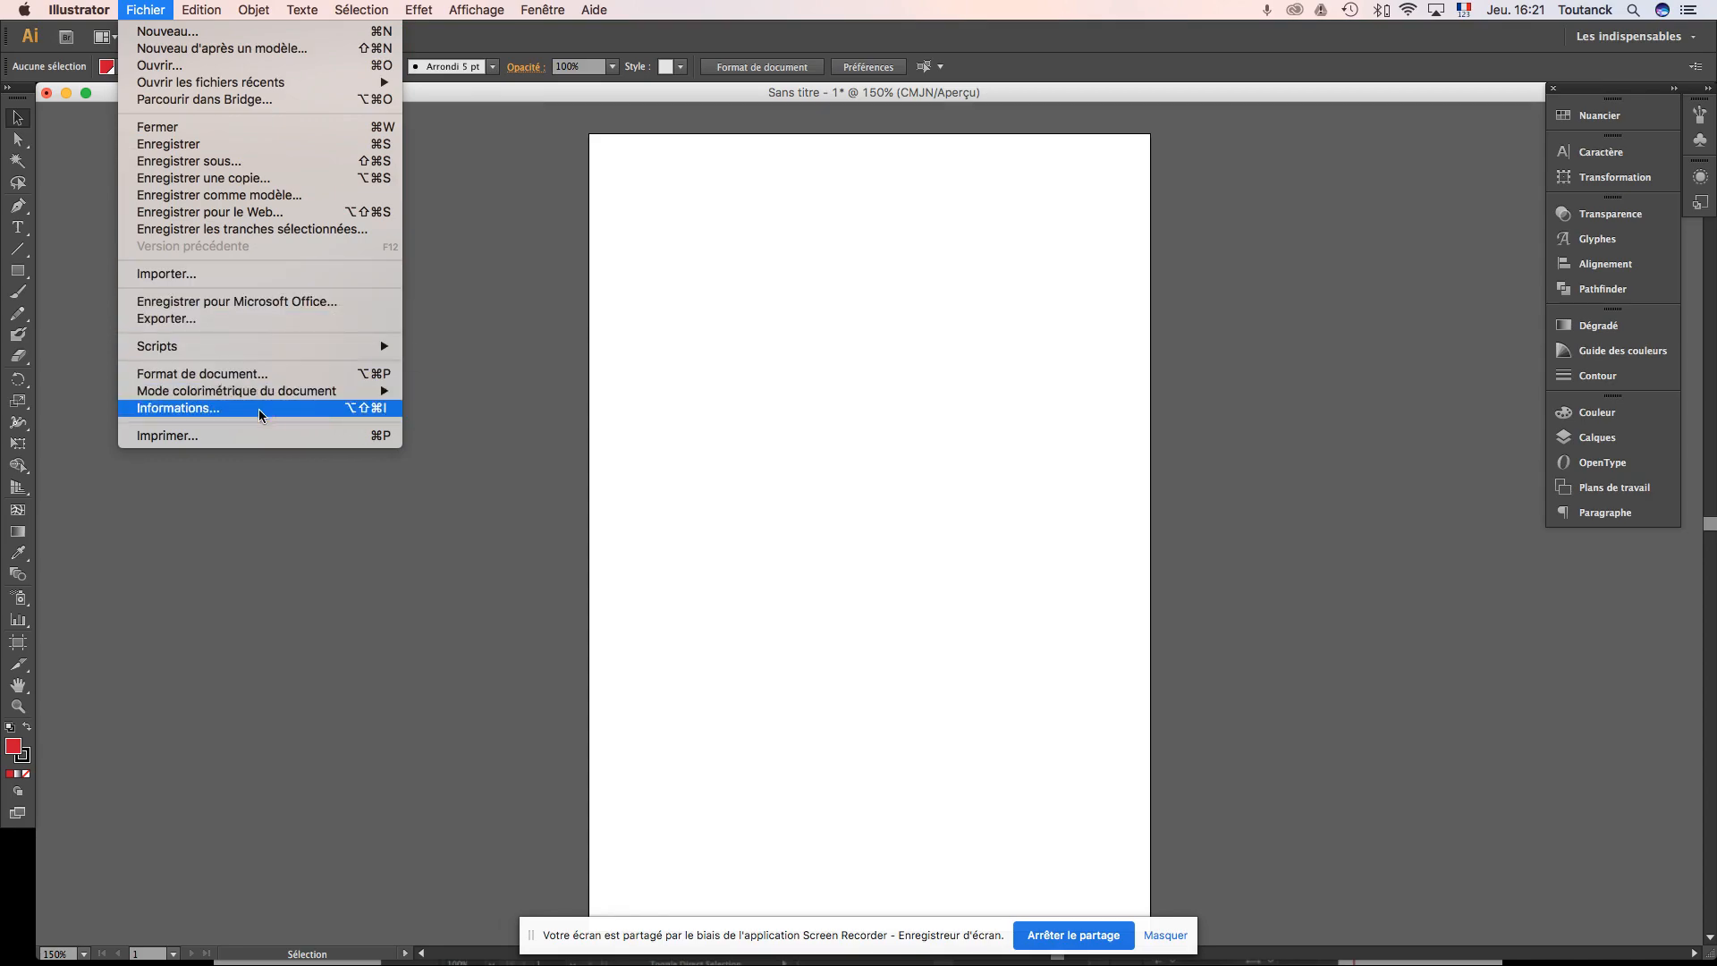
pyautogui.moveTo(202, 7)
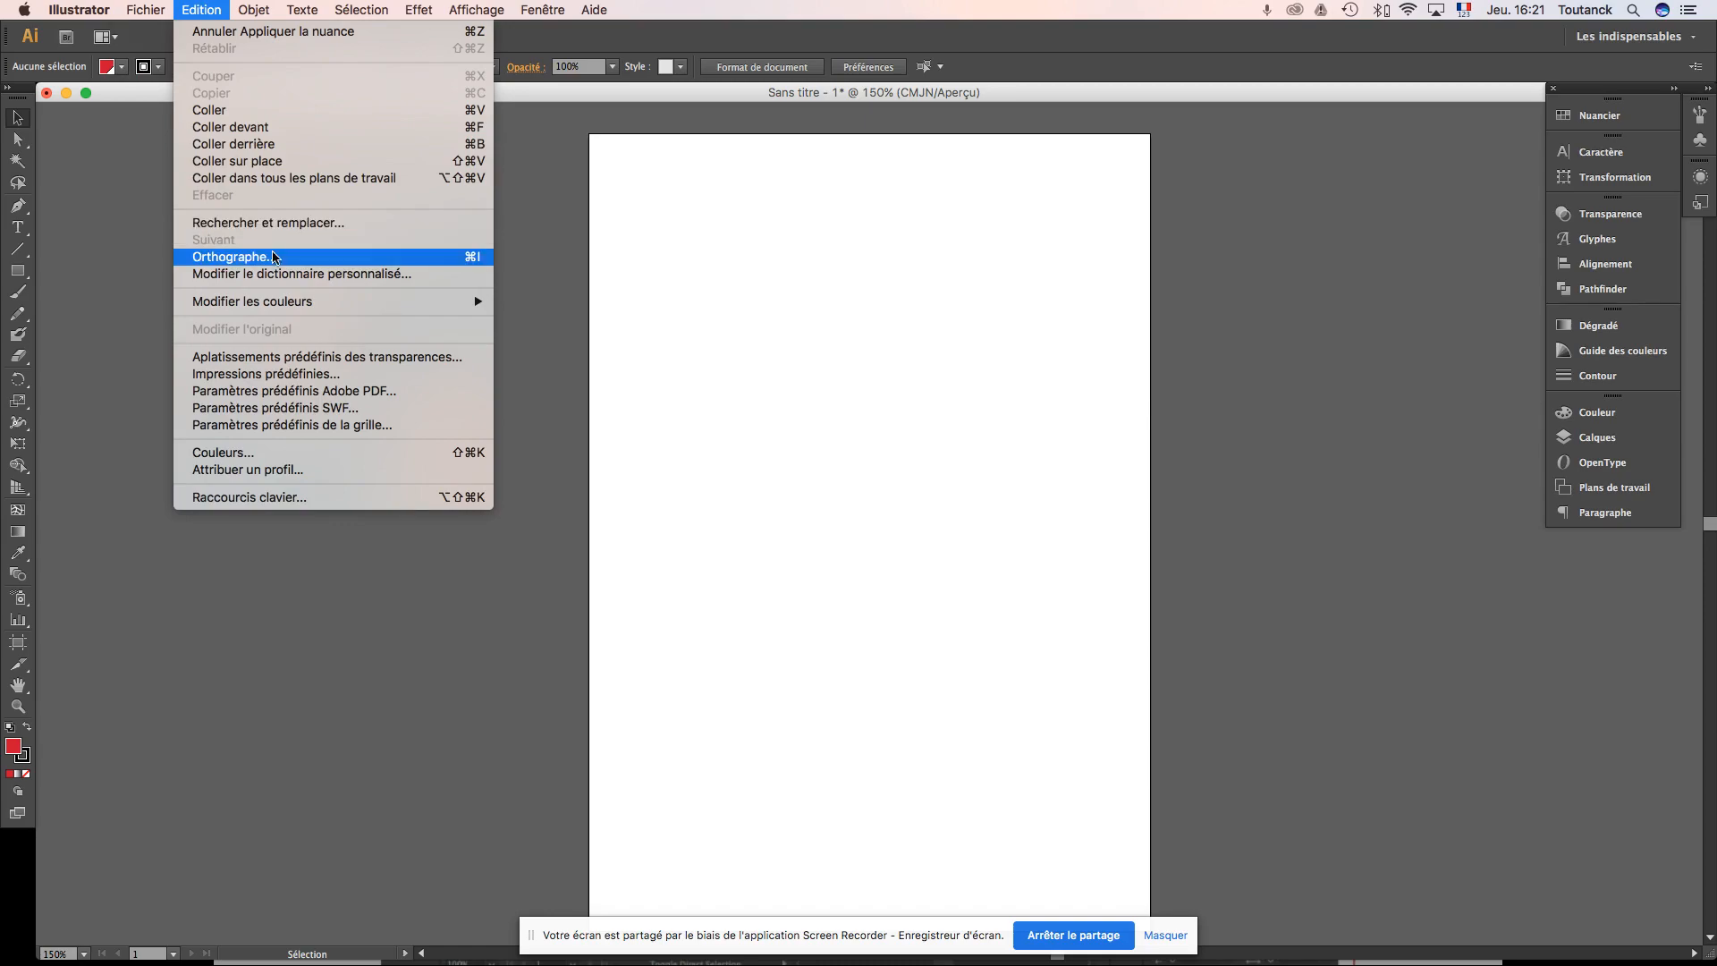
pyautogui.moveTo(270, 311)
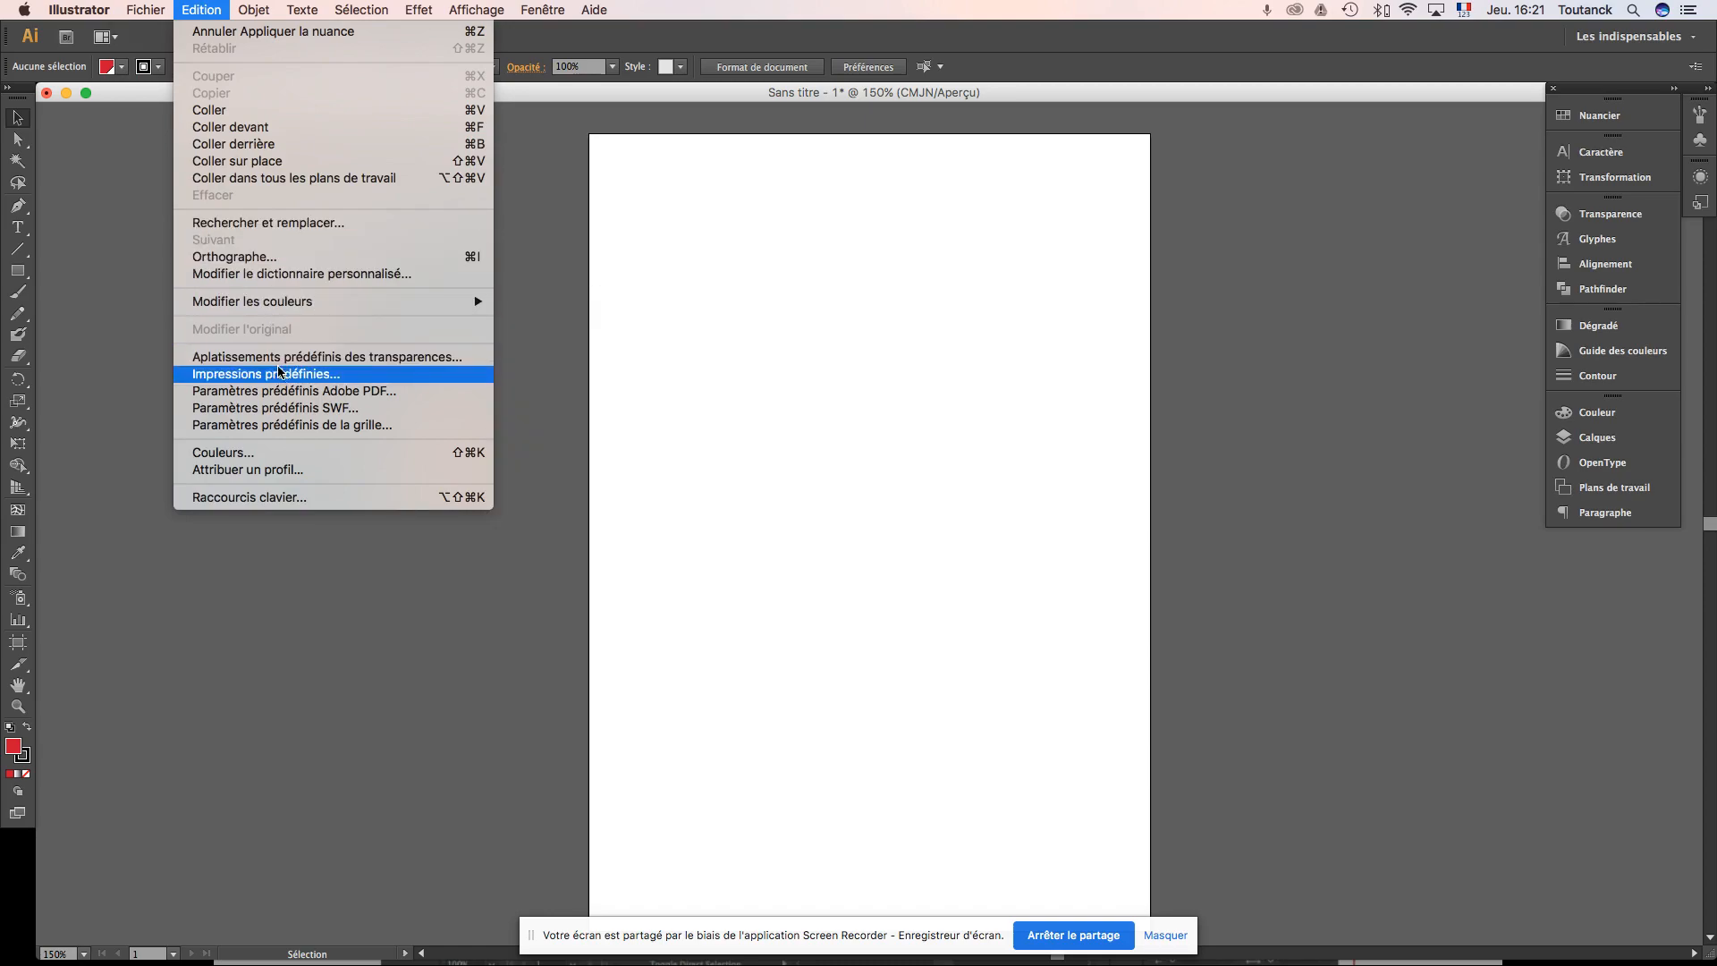
pyautogui.moveTo(256, 9)
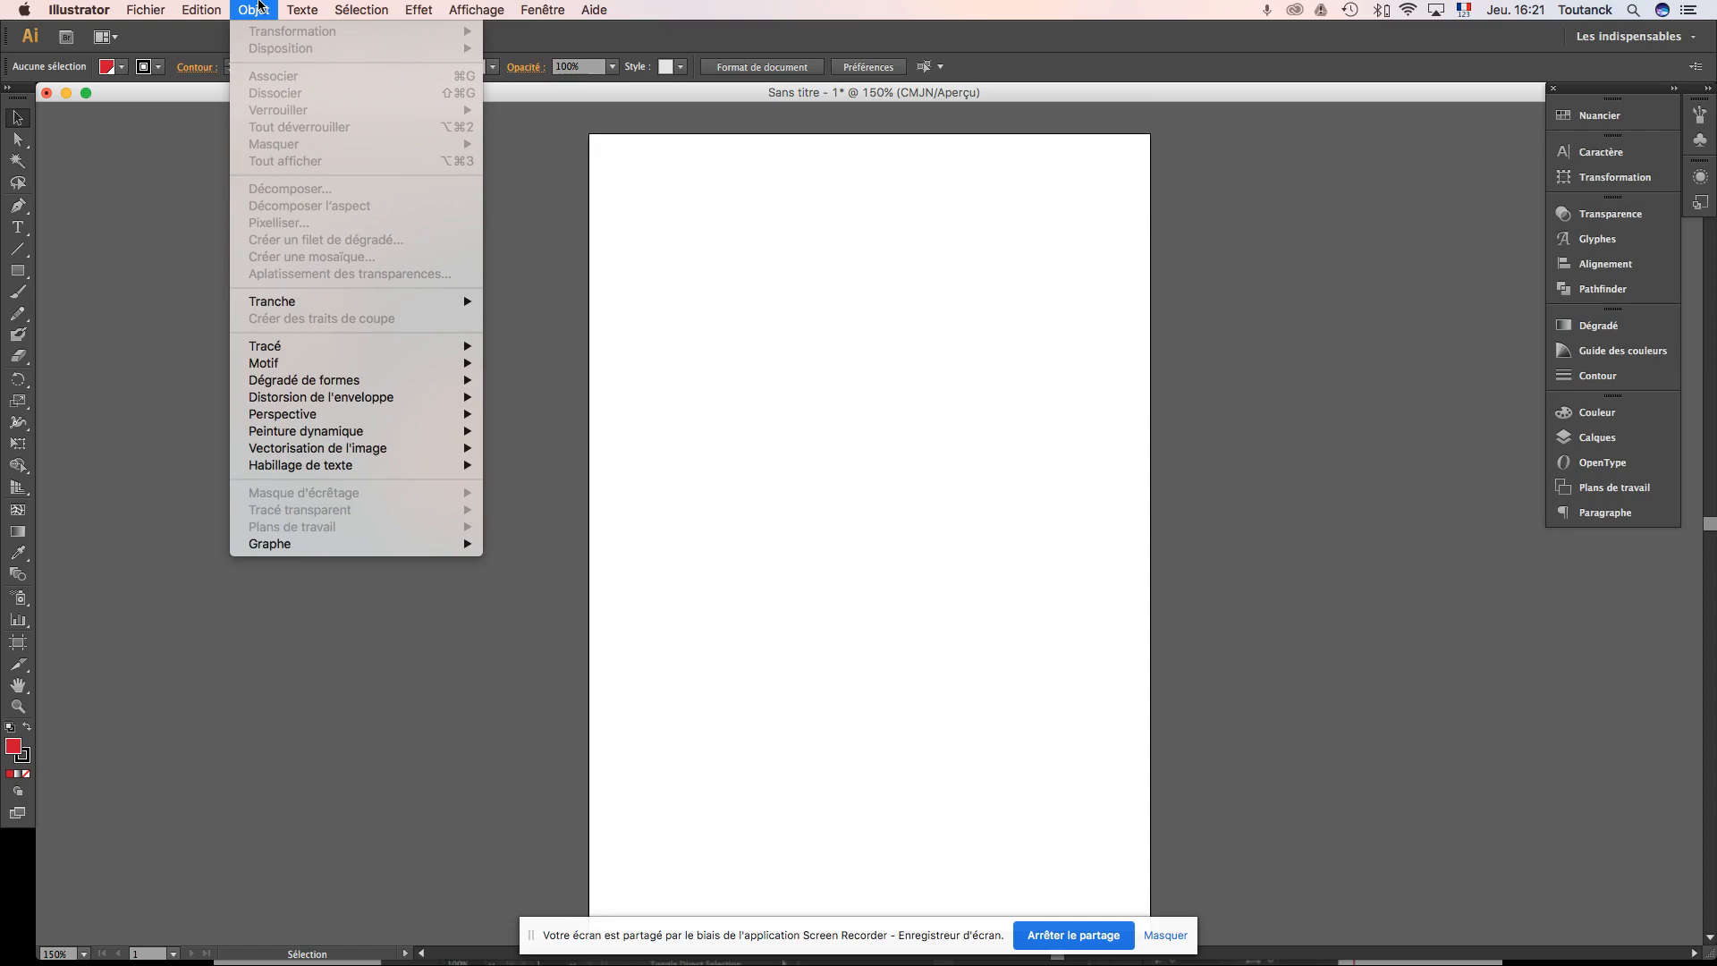
pyautogui.moveTo(322, 6)
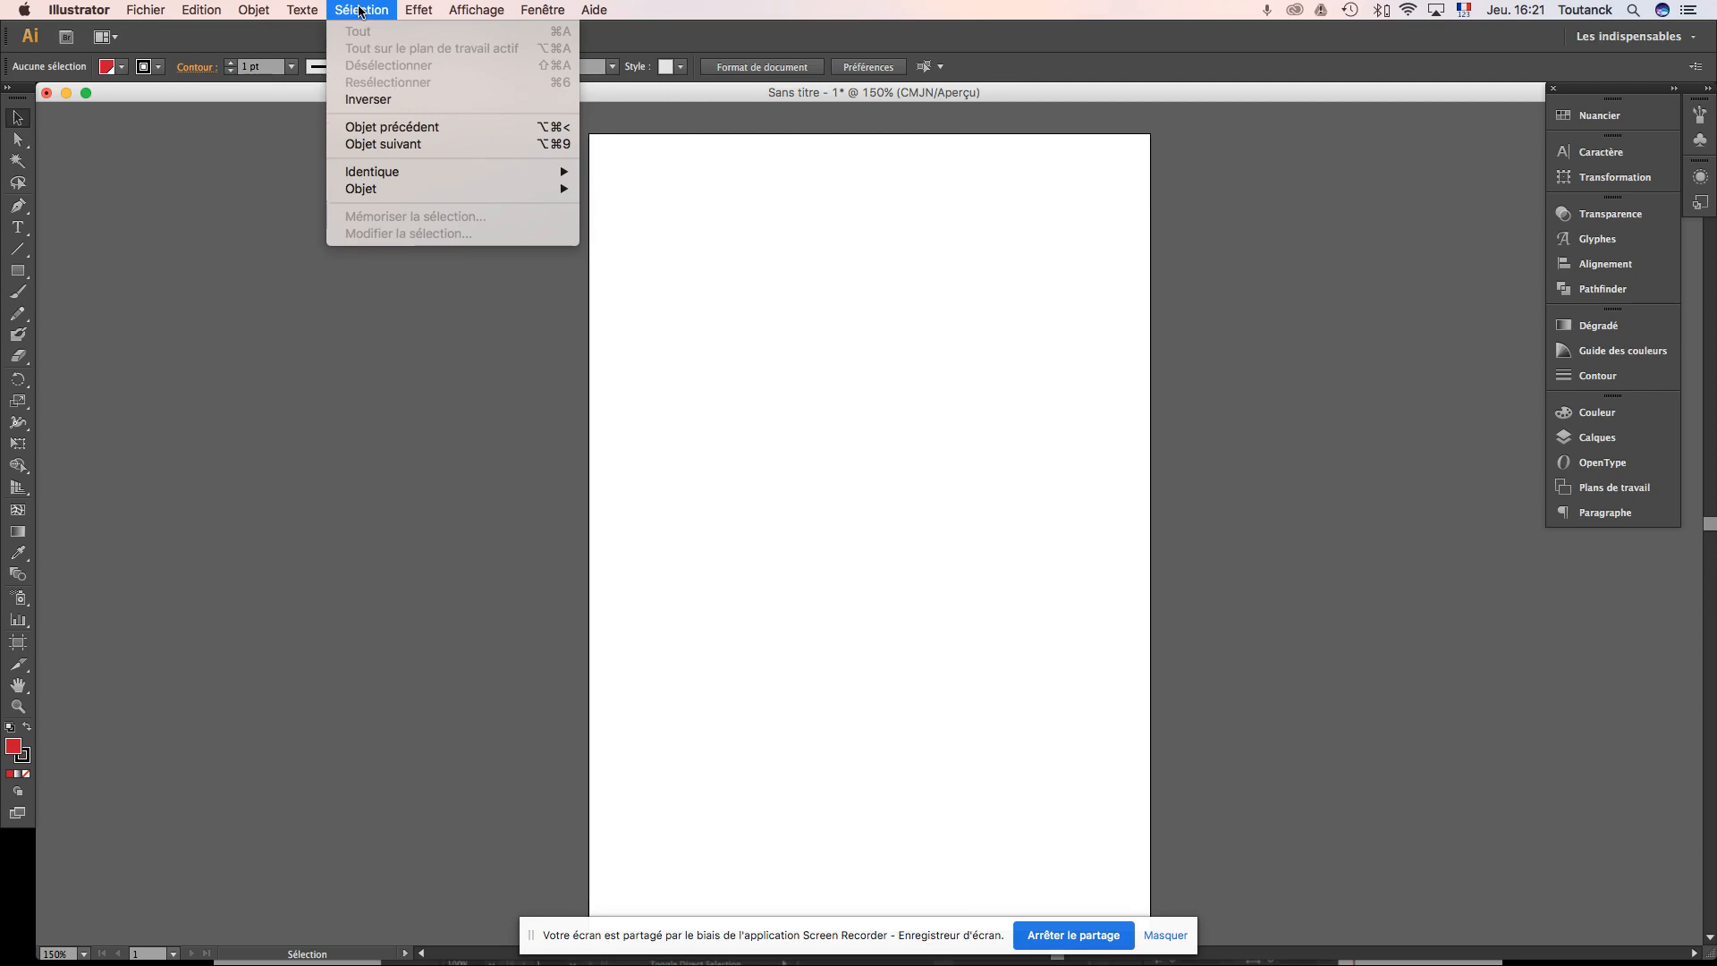
pyautogui.moveTo(420, 9)
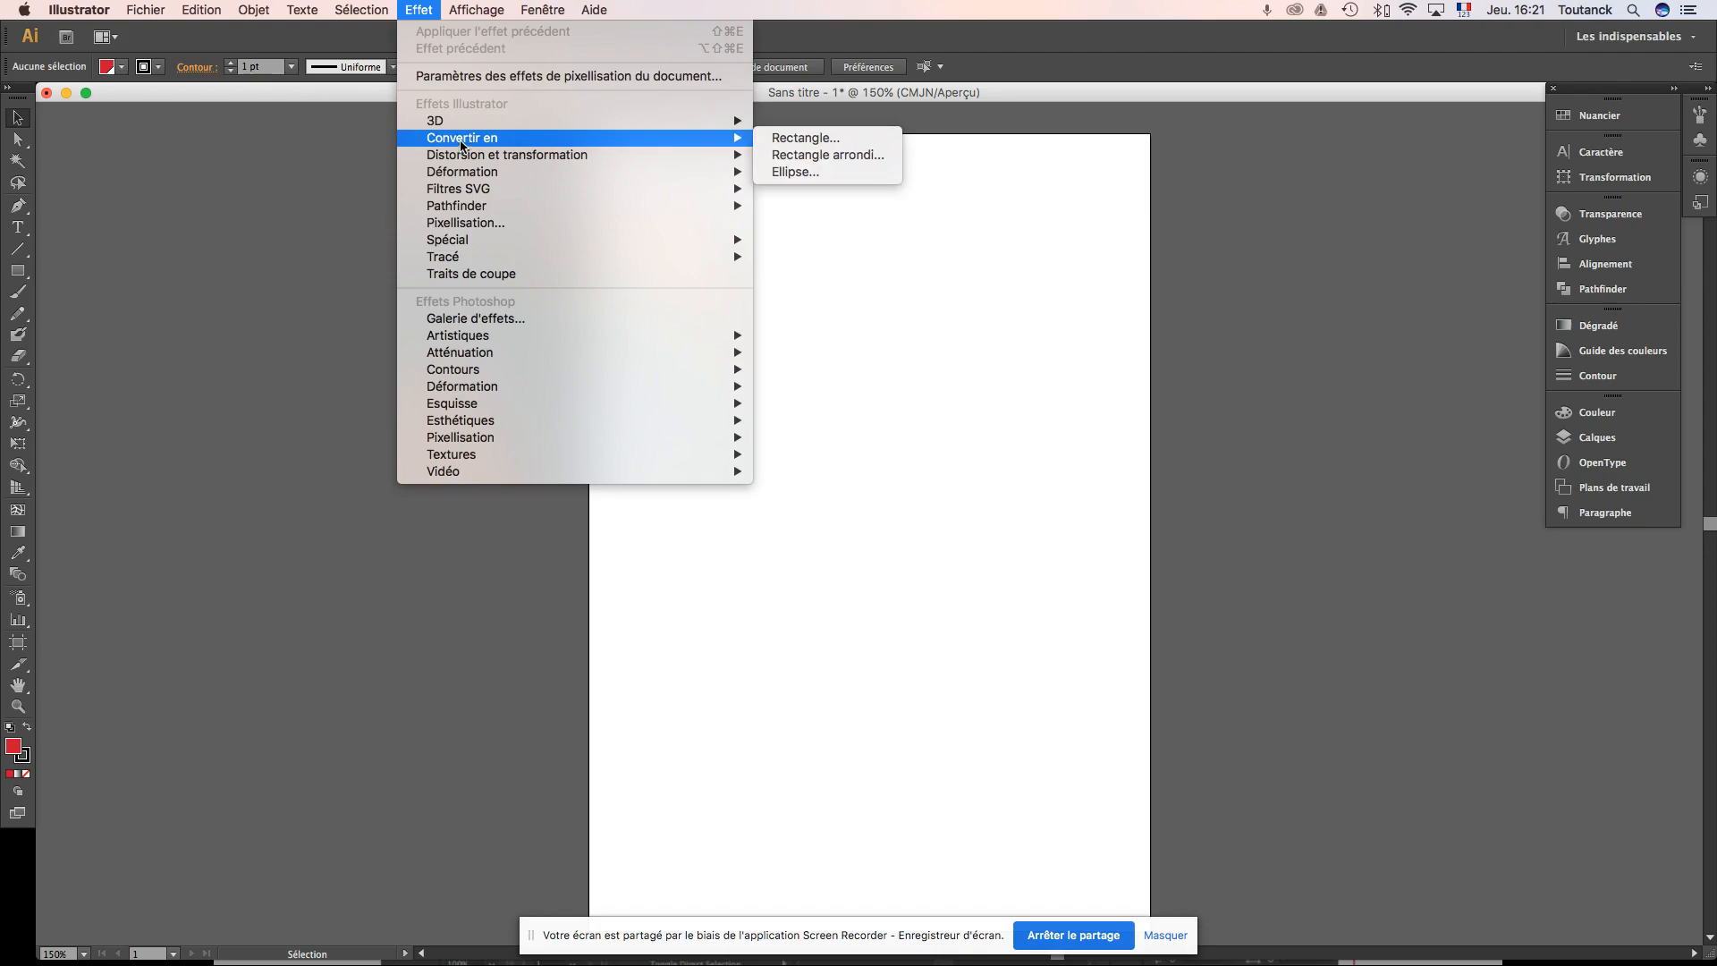
# Step: Choose the Les indispensables workspace
pyautogui.moveTo(475, 11)
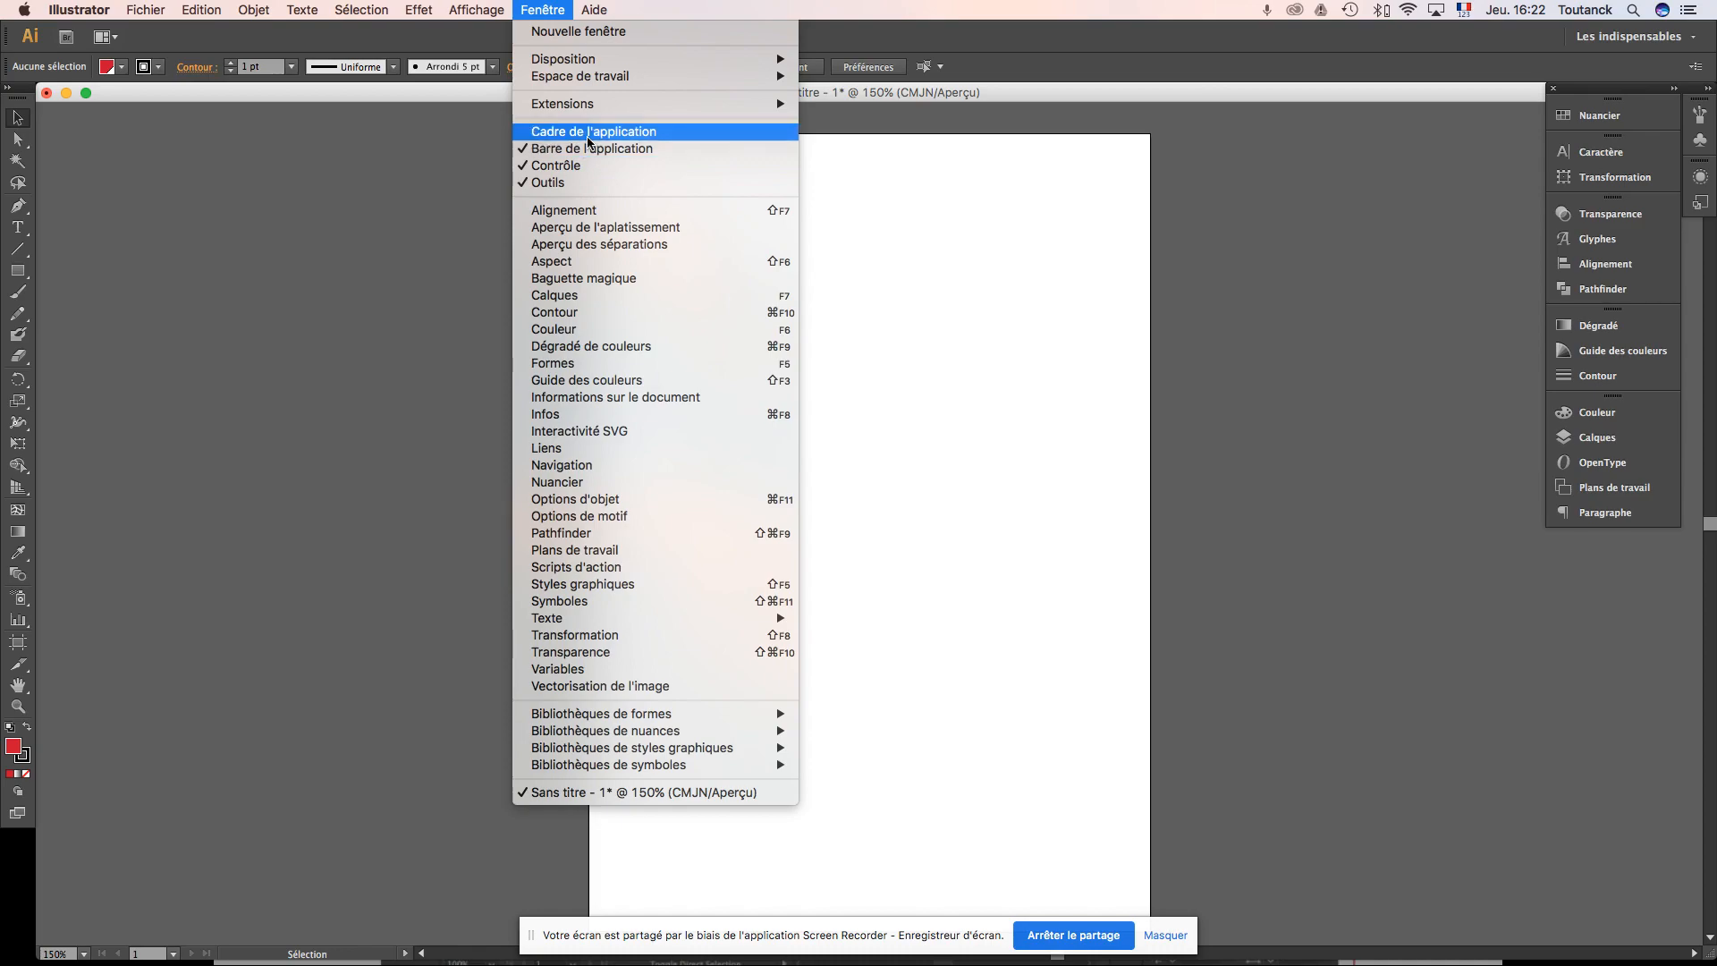
pyautogui.moveTo(586, 78)
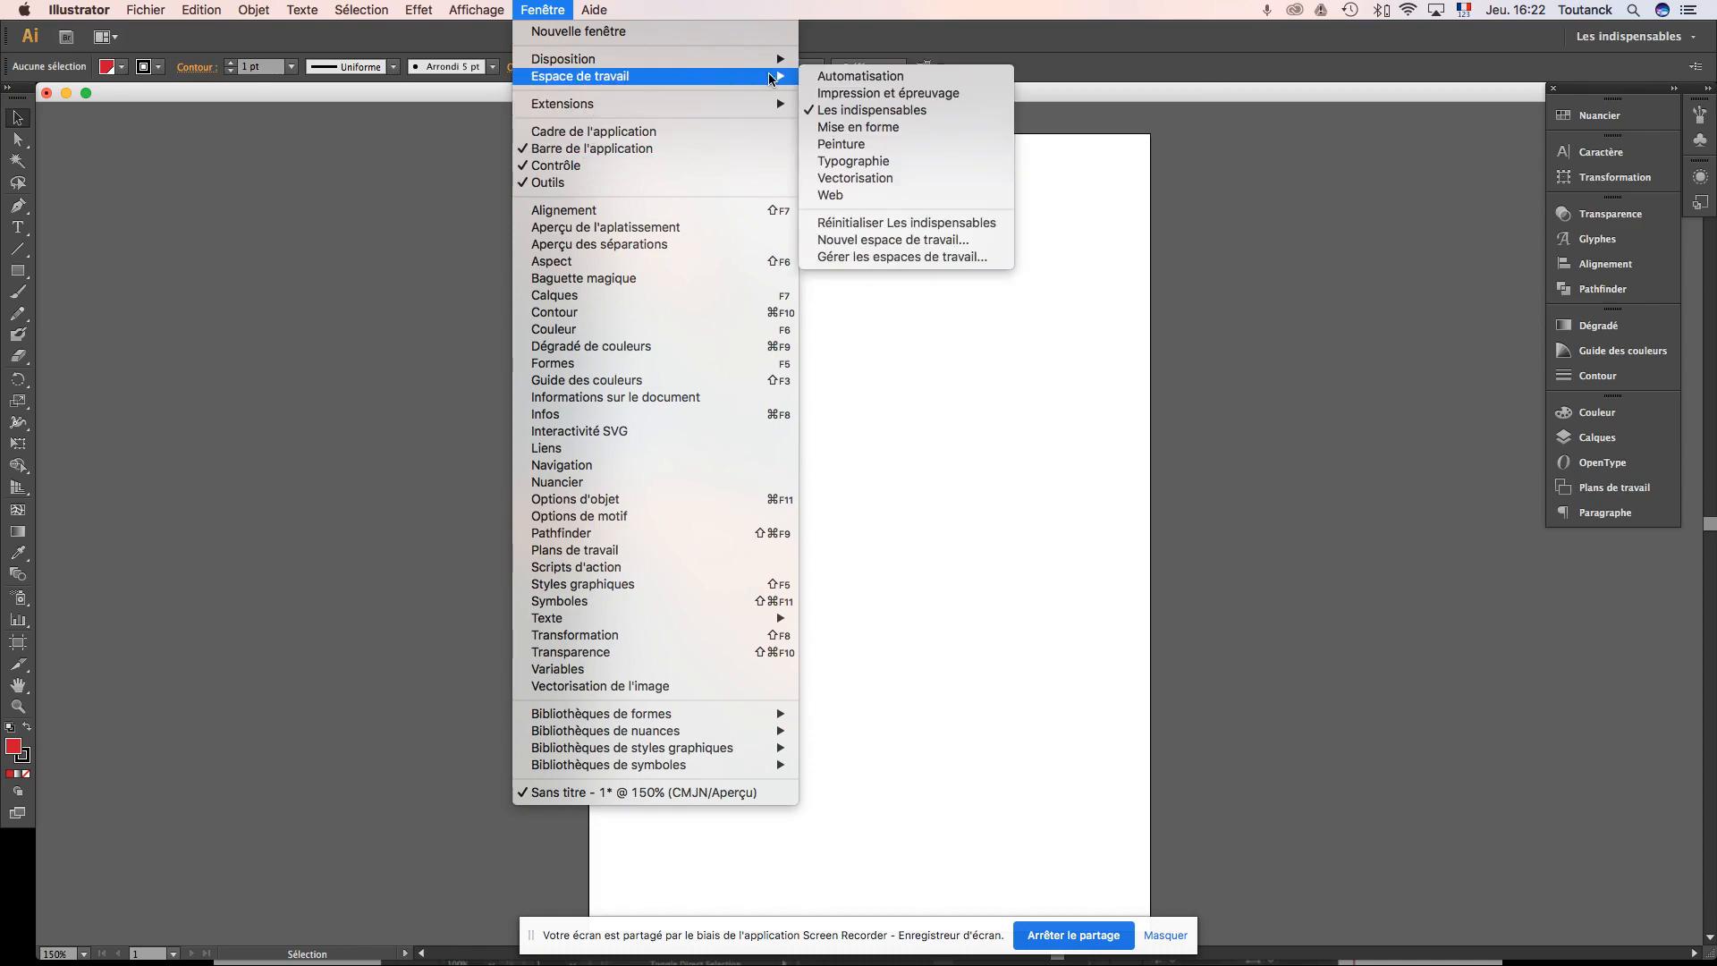
pyautogui.click(854, 112)
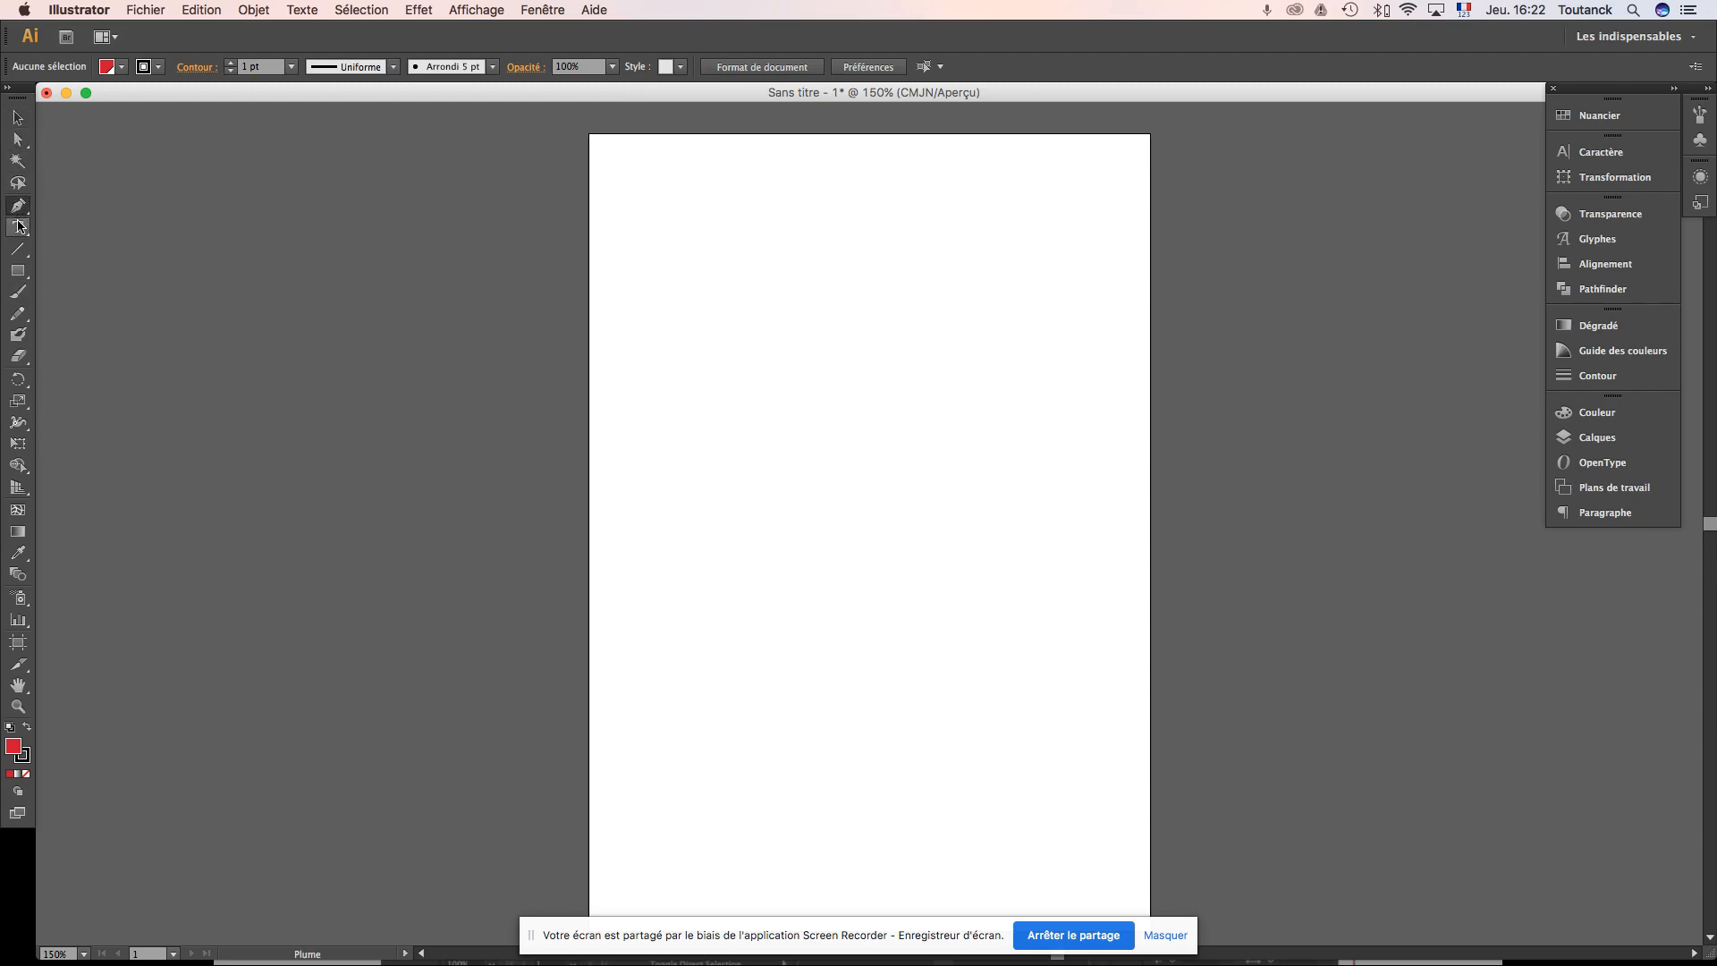
# Step: Activate the line, eraser, type, shape, pencil and free transform tools one after another to examine their options
pyautogui.click(18, 250)
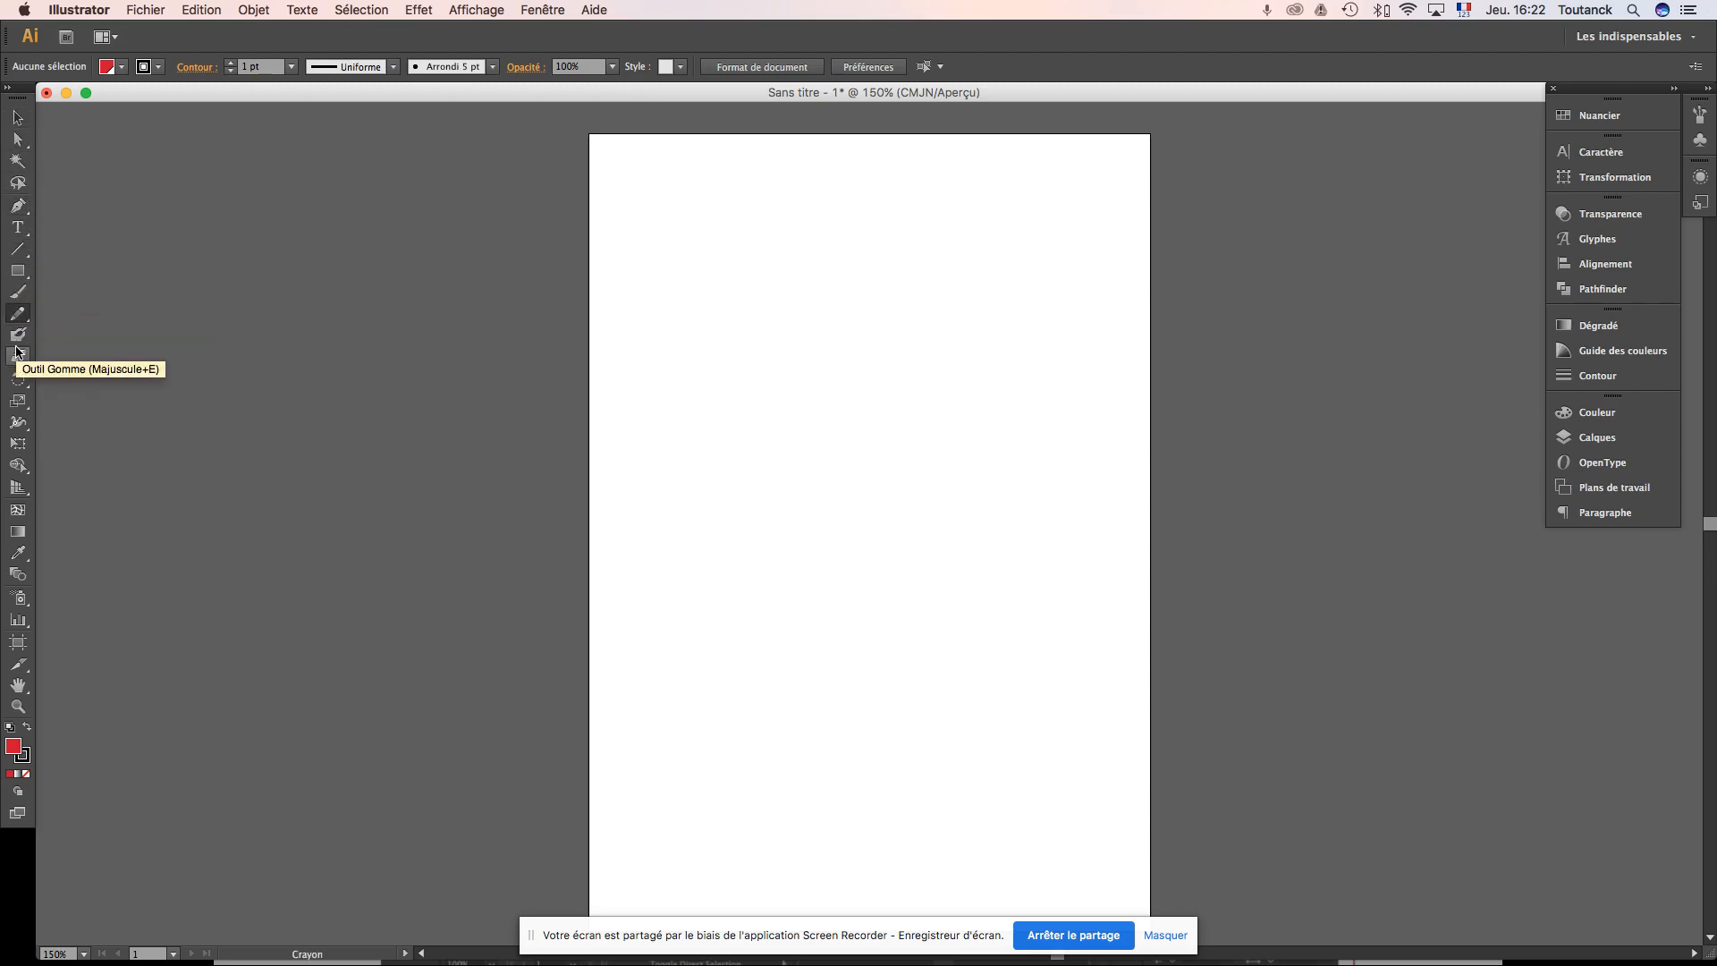
pyautogui.click(19, 355)
pyautogui.click(17, 443)
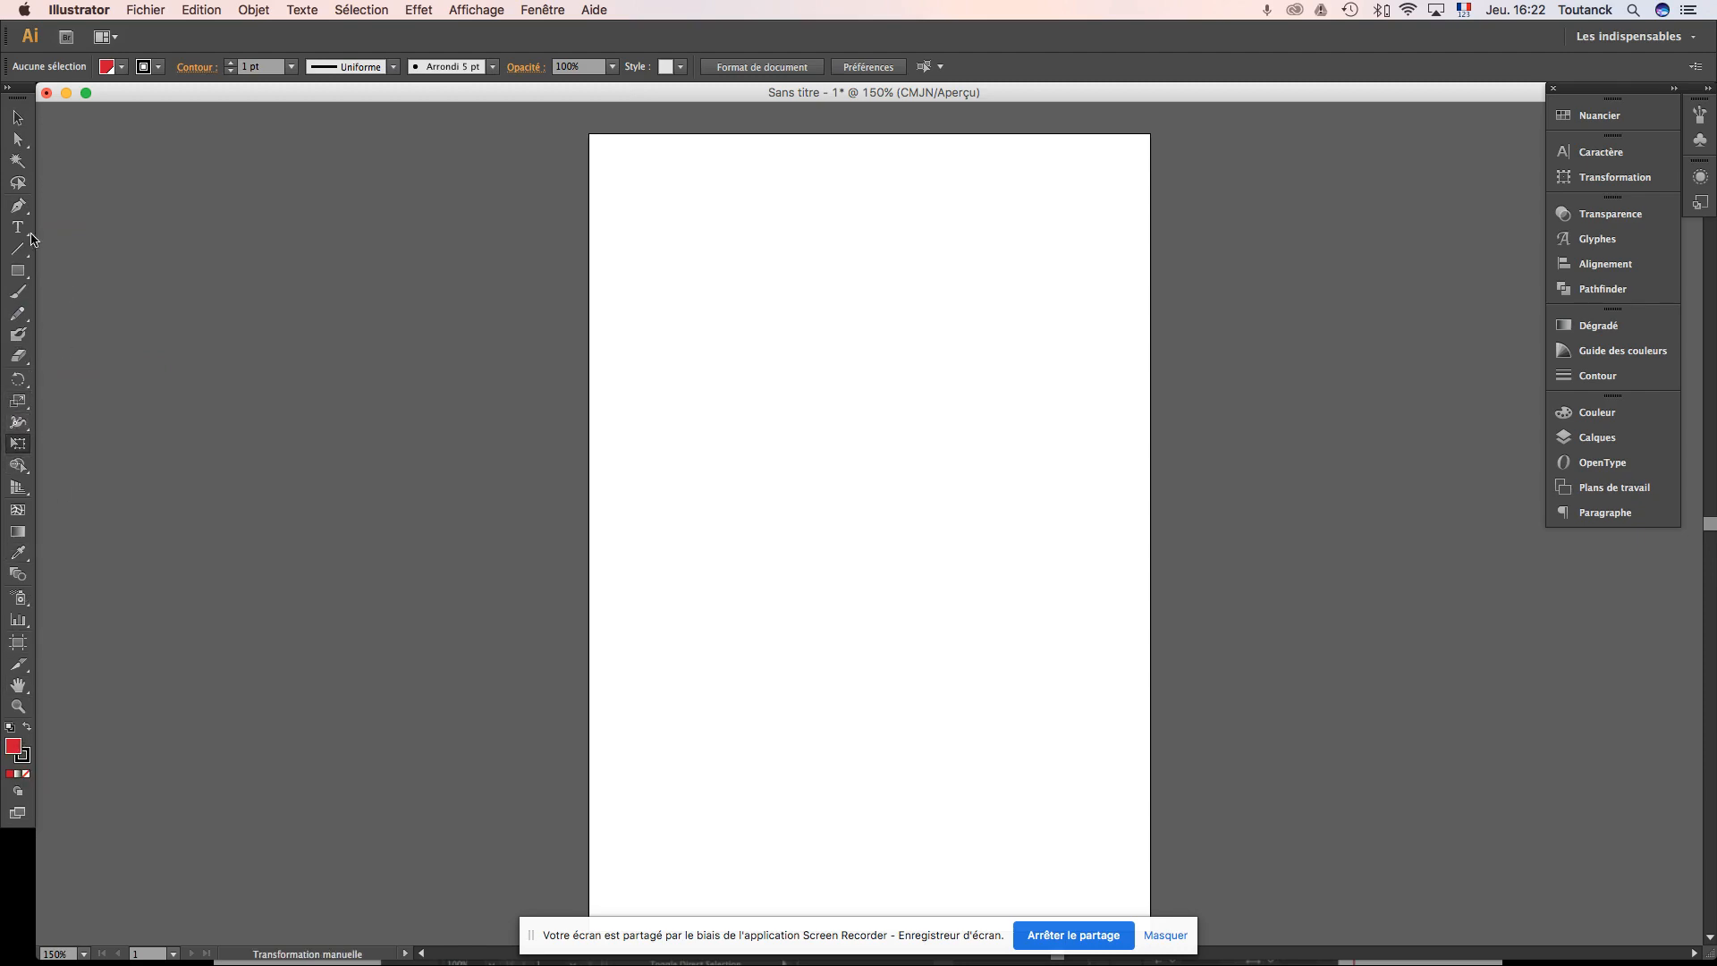
pyautogui.click(18, 236)
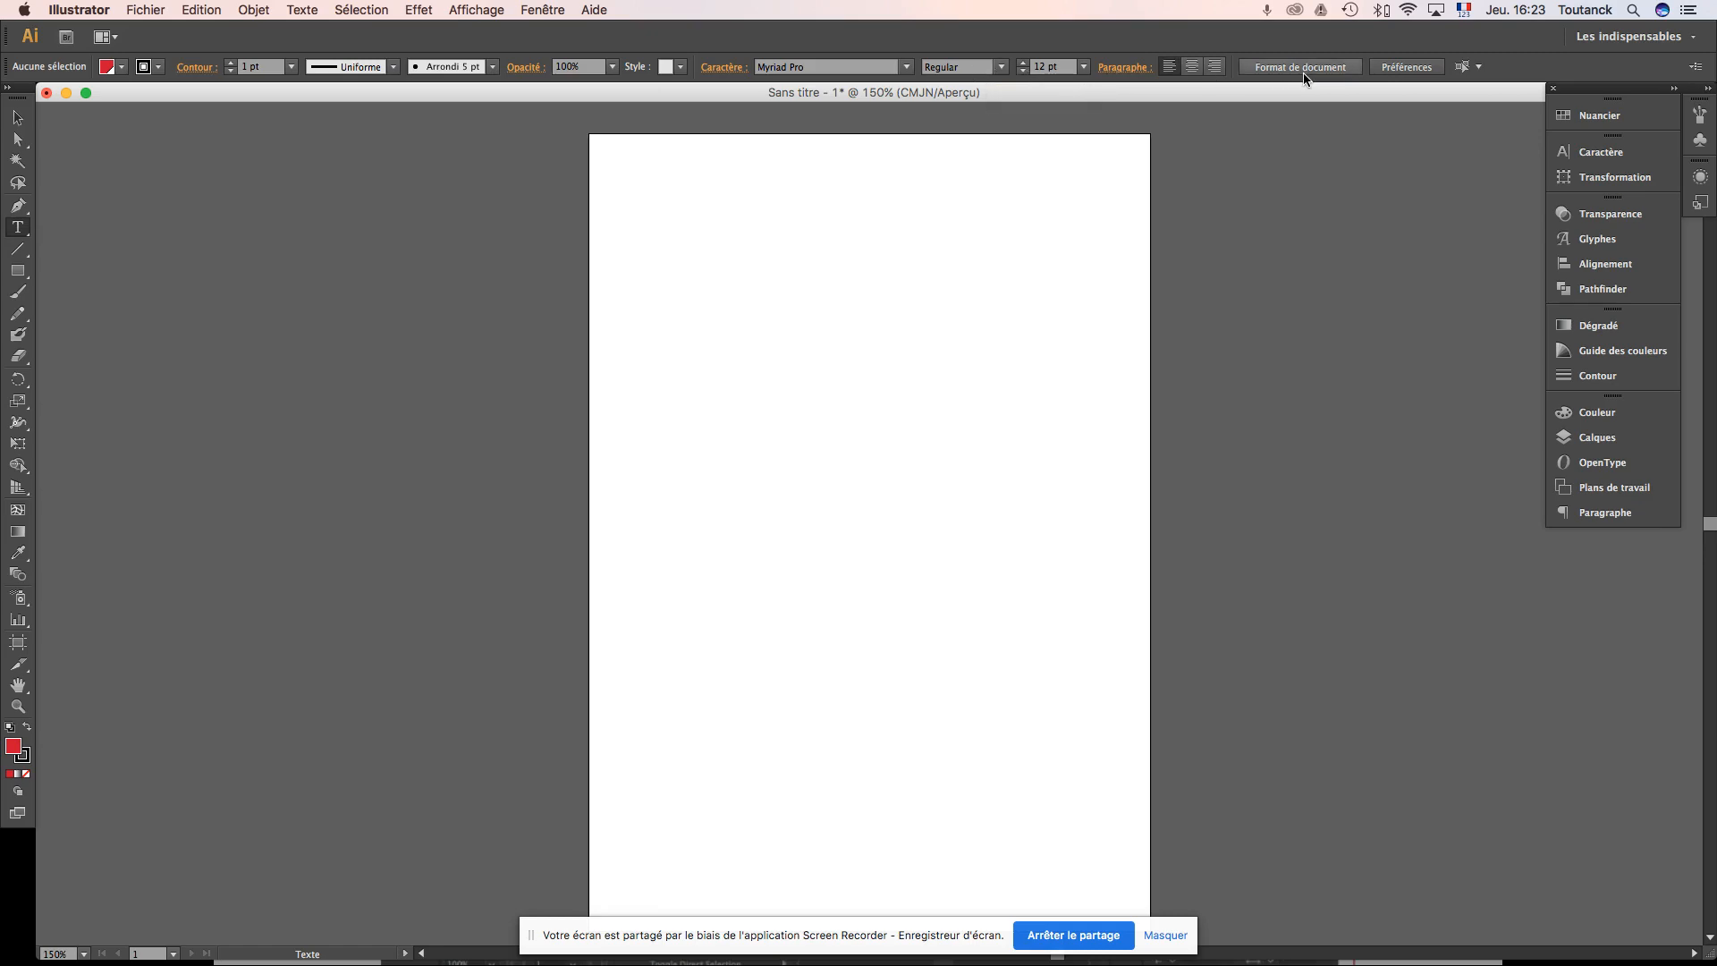
pyautogui.click(18, 275)
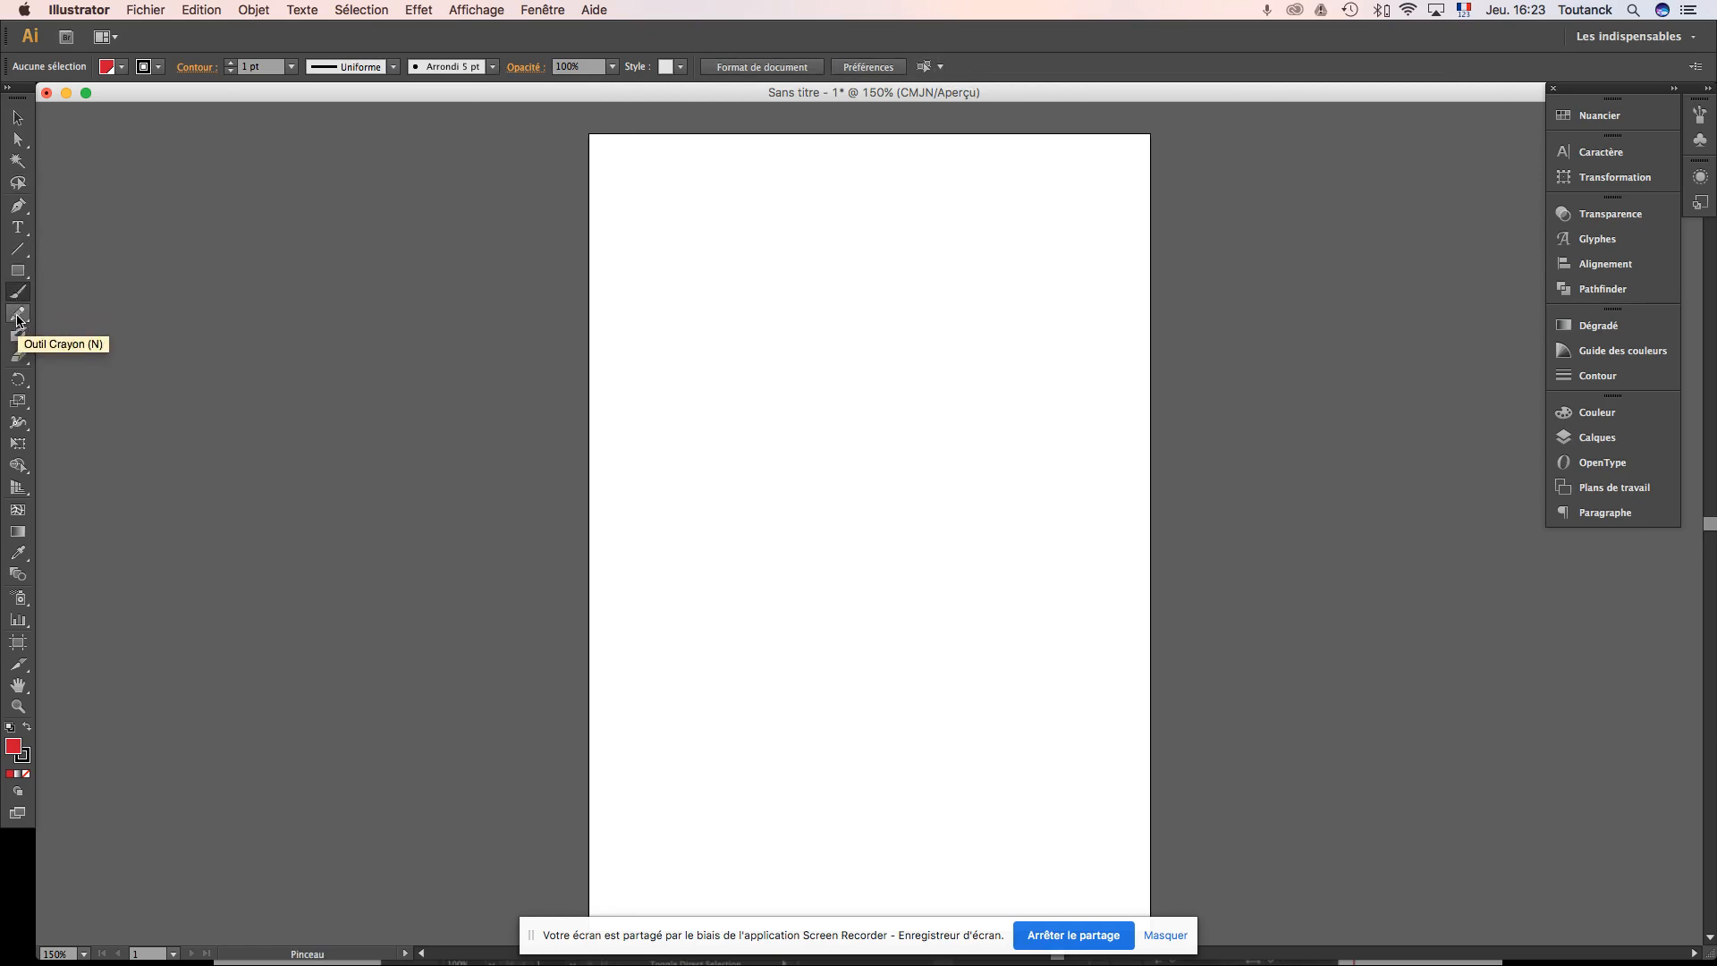
pyautogui.click(17, 313)
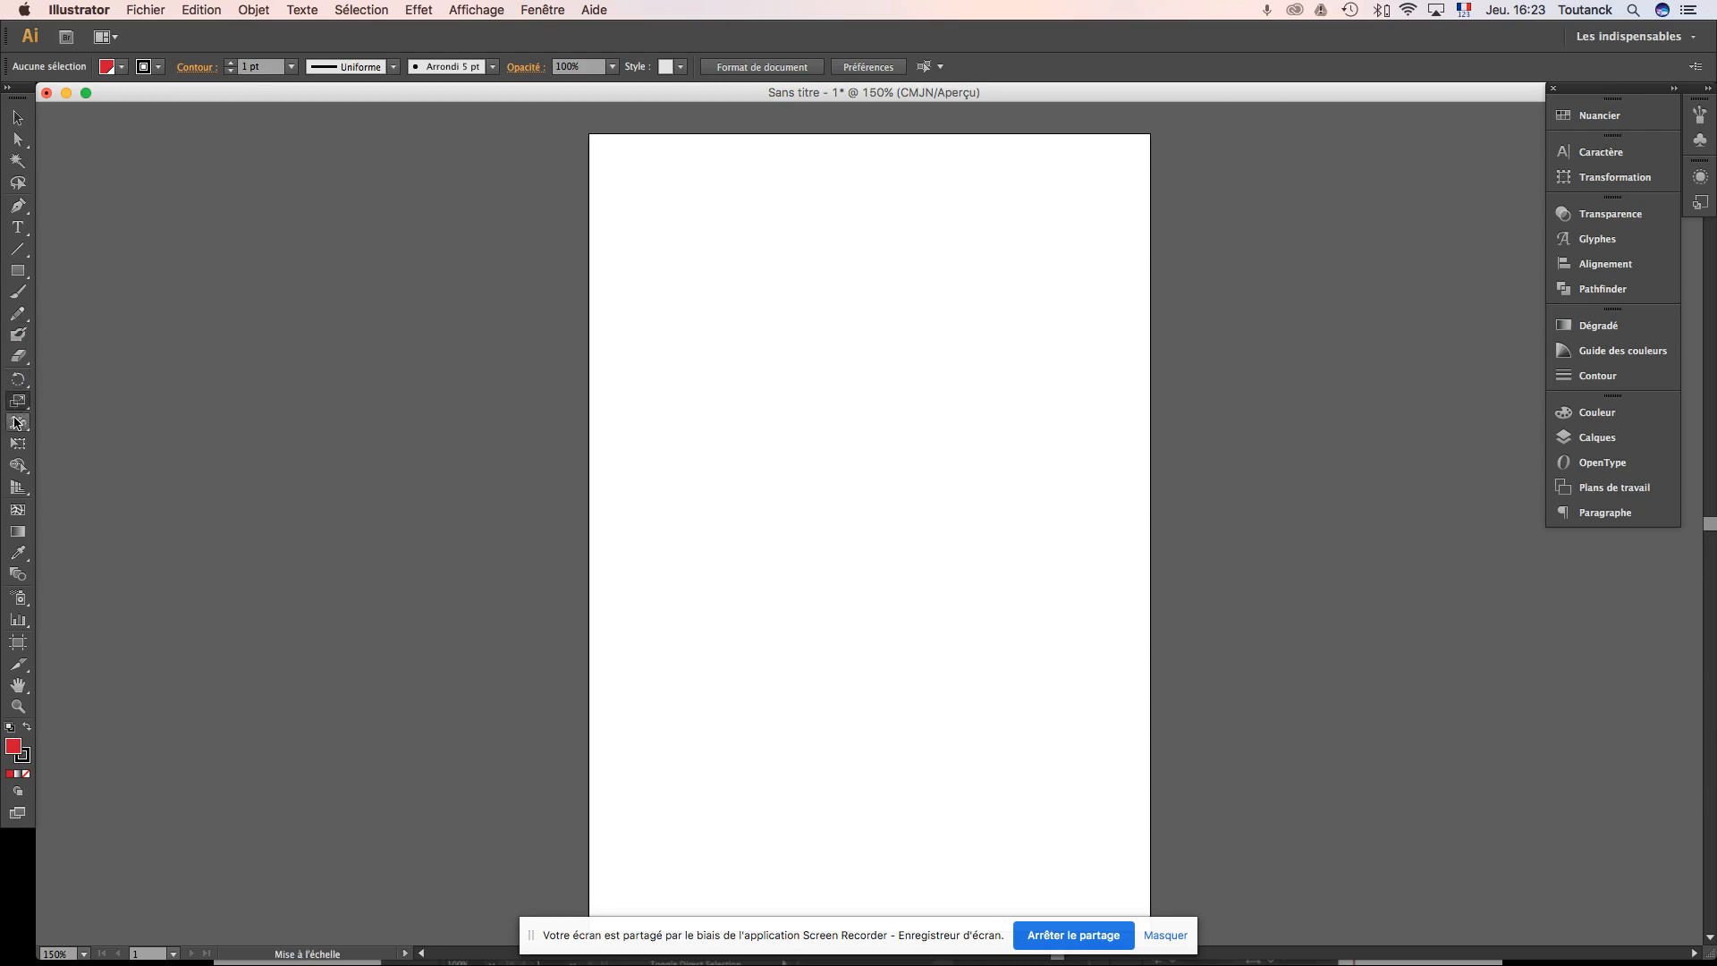
pyautogui.click(15, 446)
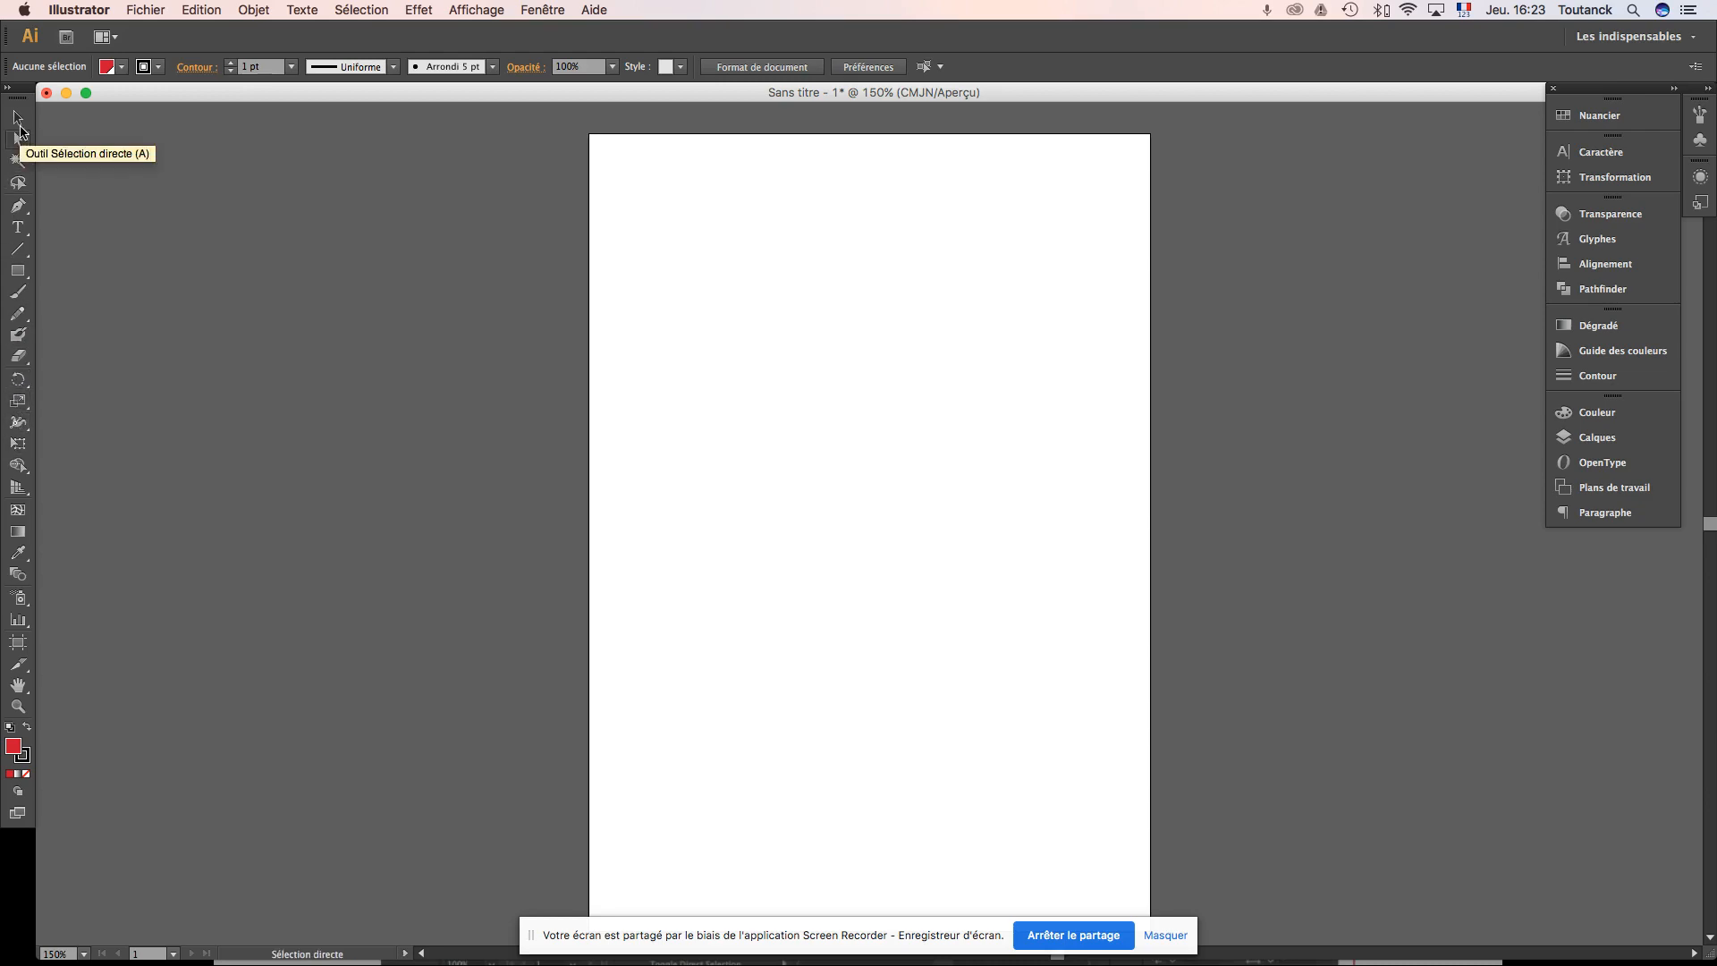
# Step: Try the Selection and Lasso tools and end with the Direct Selection tool active
pyautogui.click(20, 123)
pyautogui.click(18, 182)
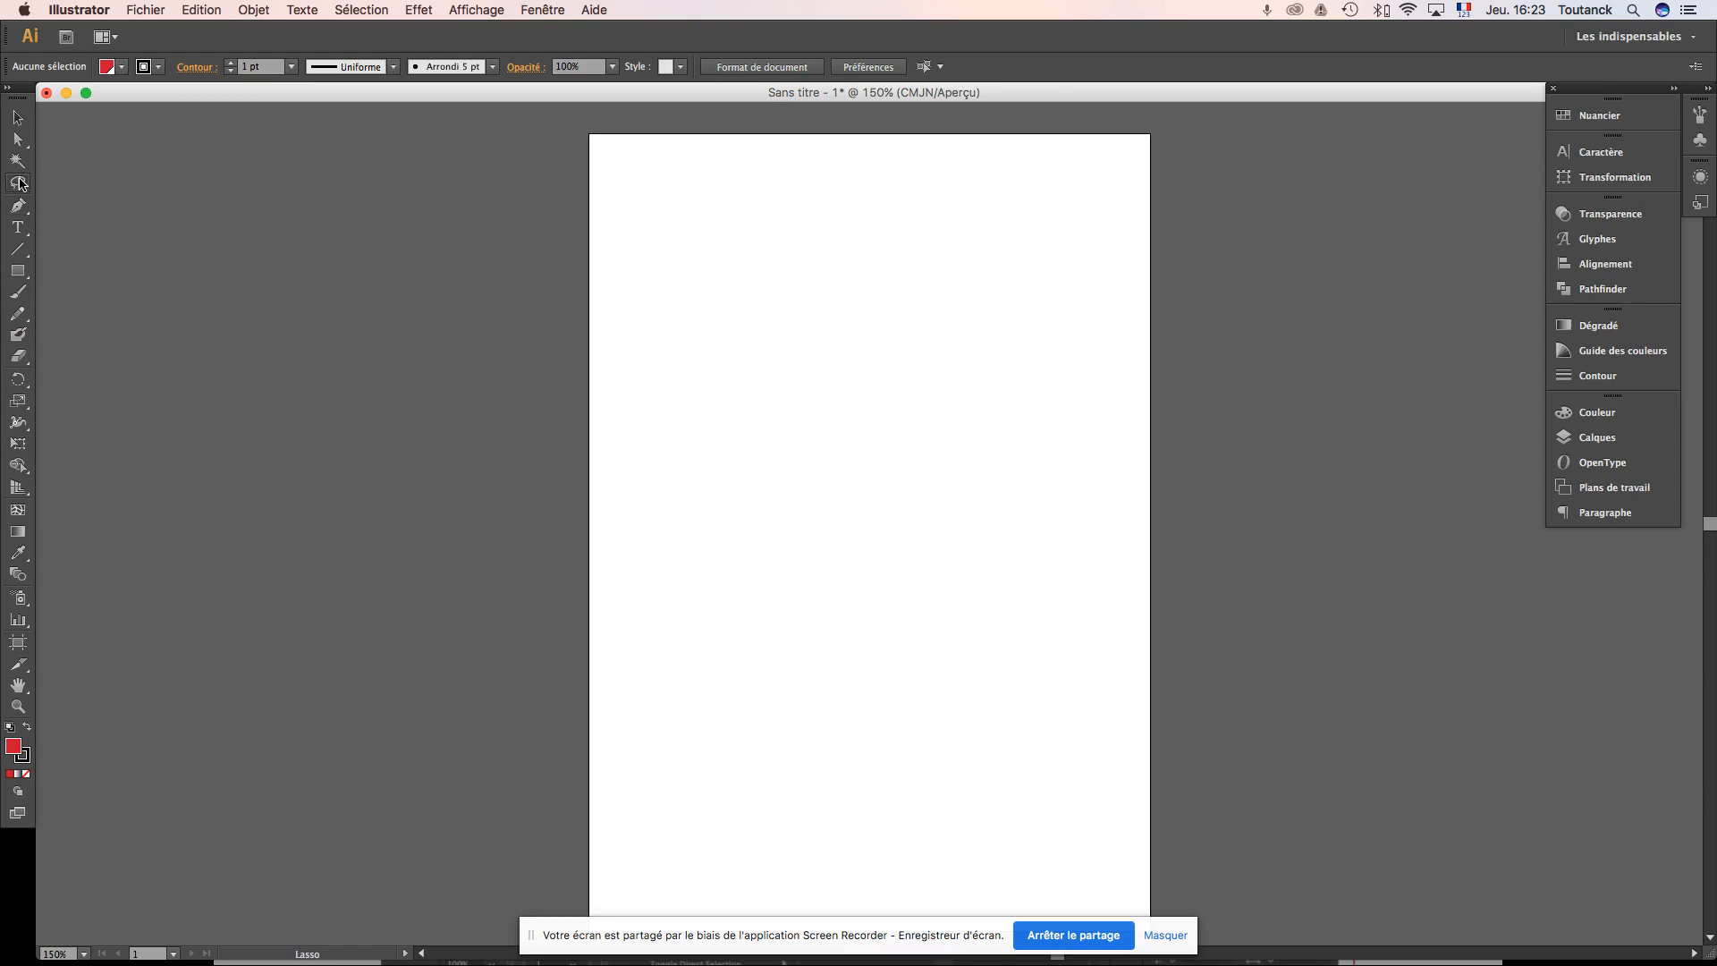
pyautogui.click(18, 140)
pyautogui.click(540, 11)
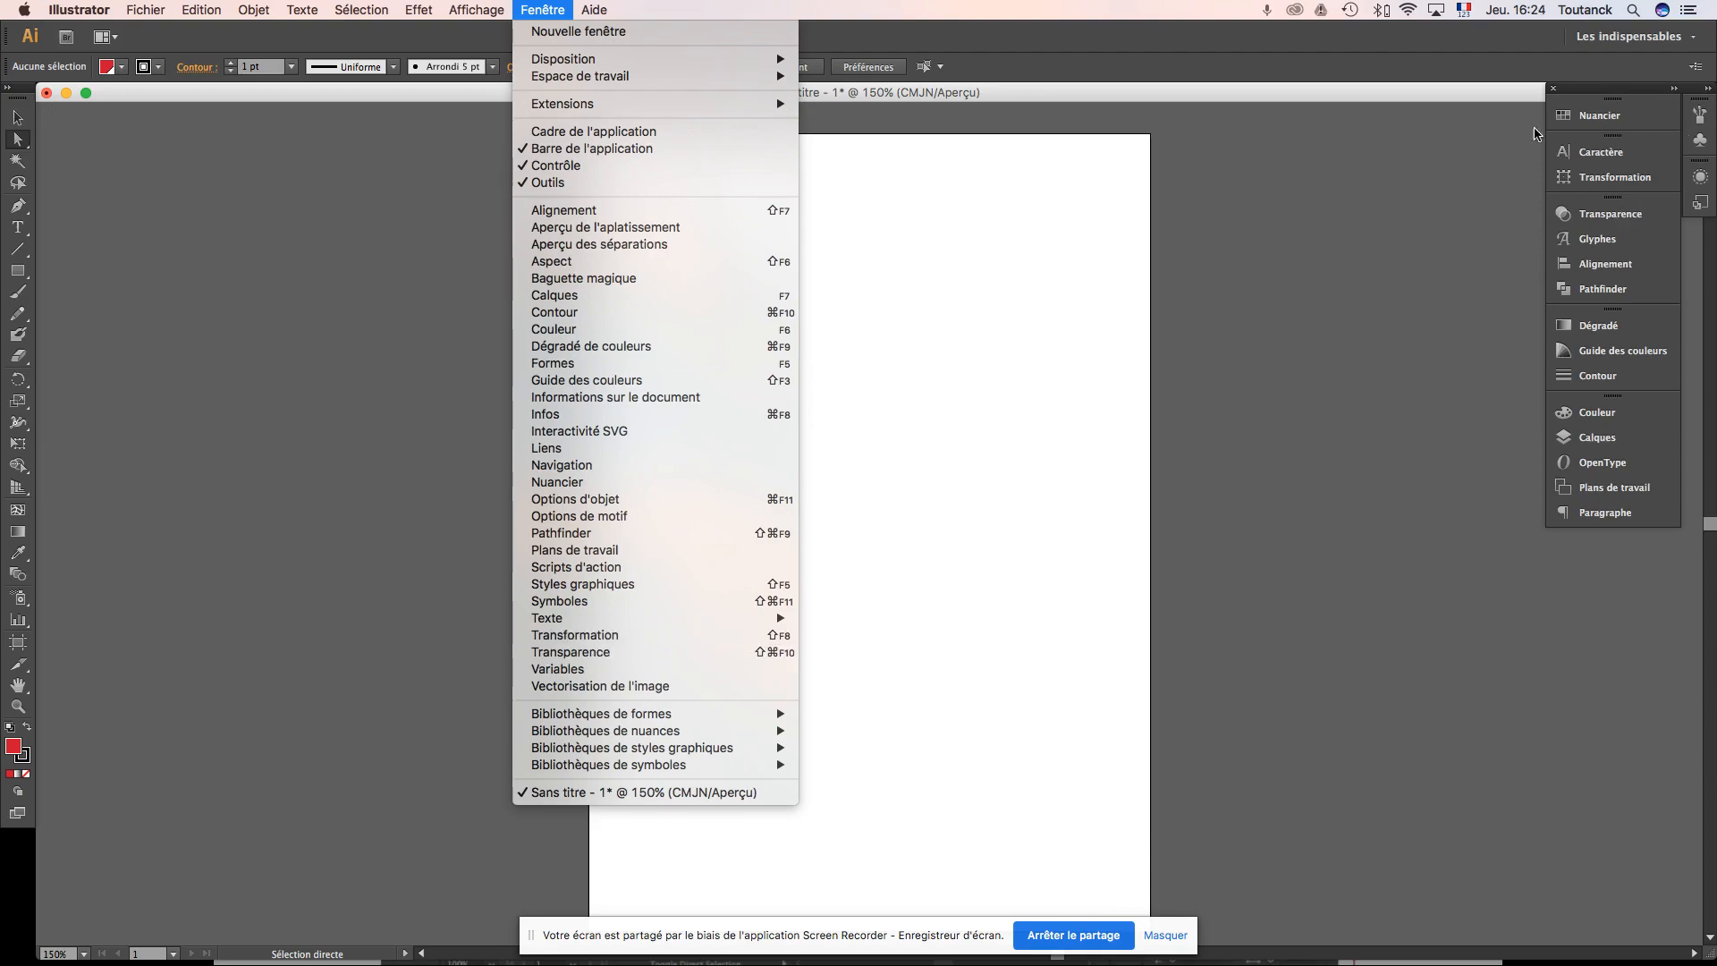
pyautogui.click(1100, 21)
pyautogui.click(543, 10)
pyautogui.click(1605, 119)
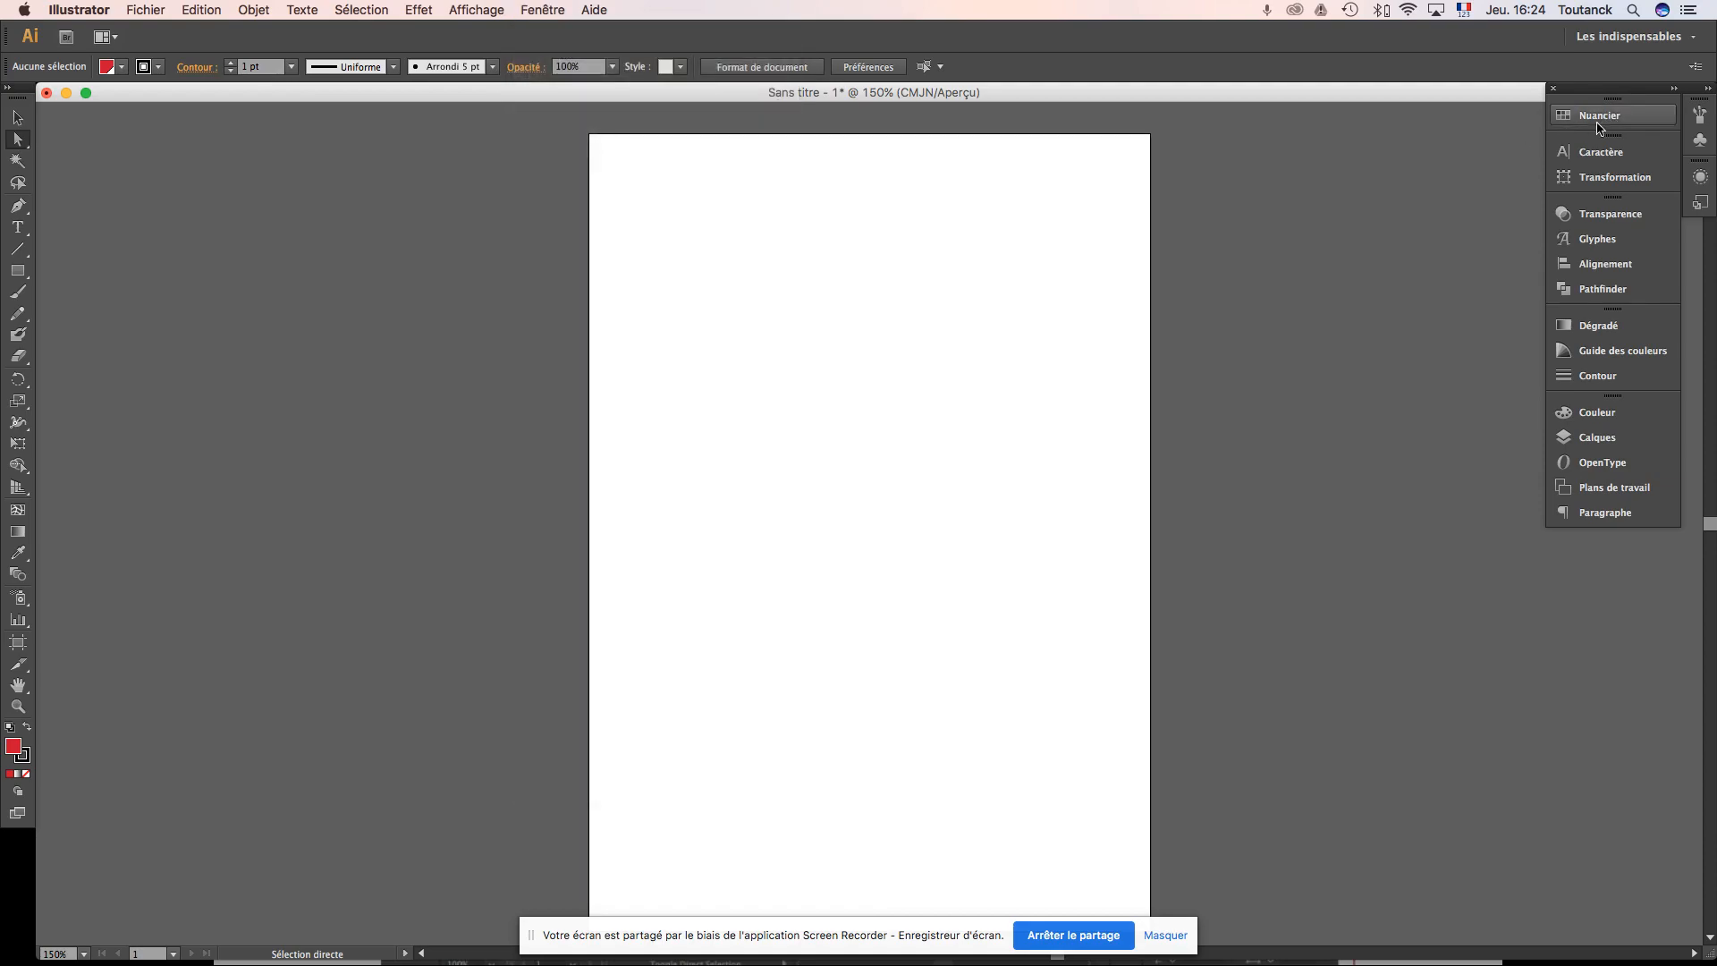
# Step: Open and collapse the Nuancier panel, and expand the Caractère panel to examine its text settings
pyautogui.click(1605, 119)
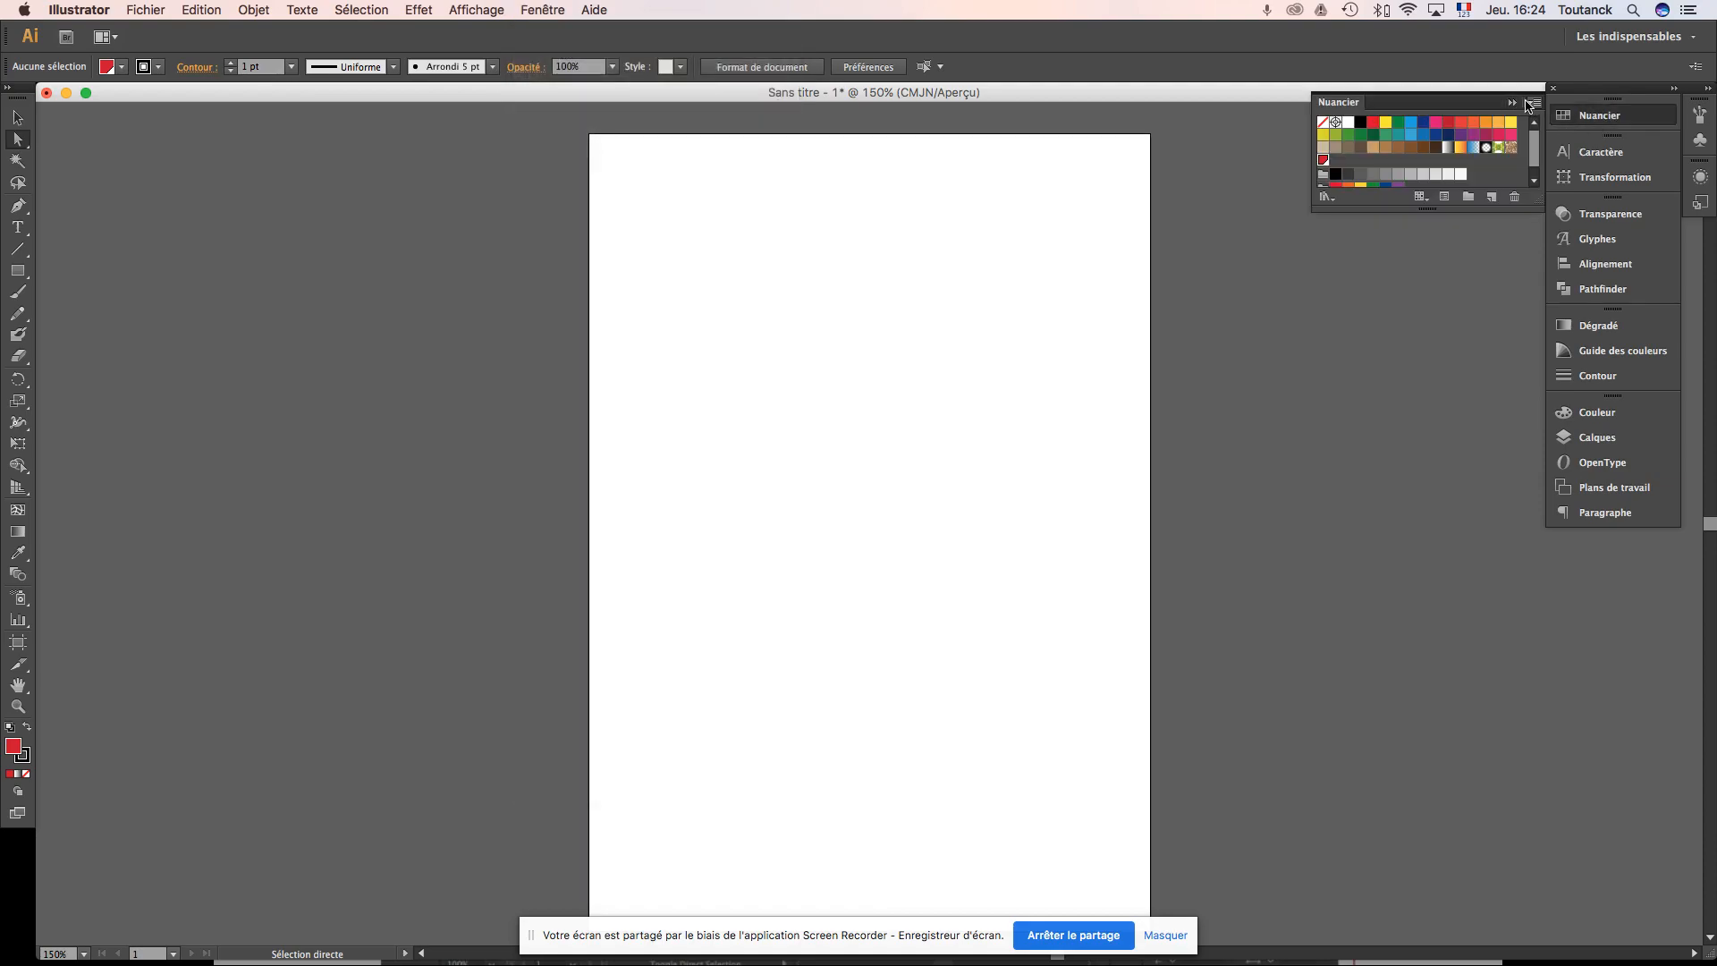
pyautogui.click(1626, 122)
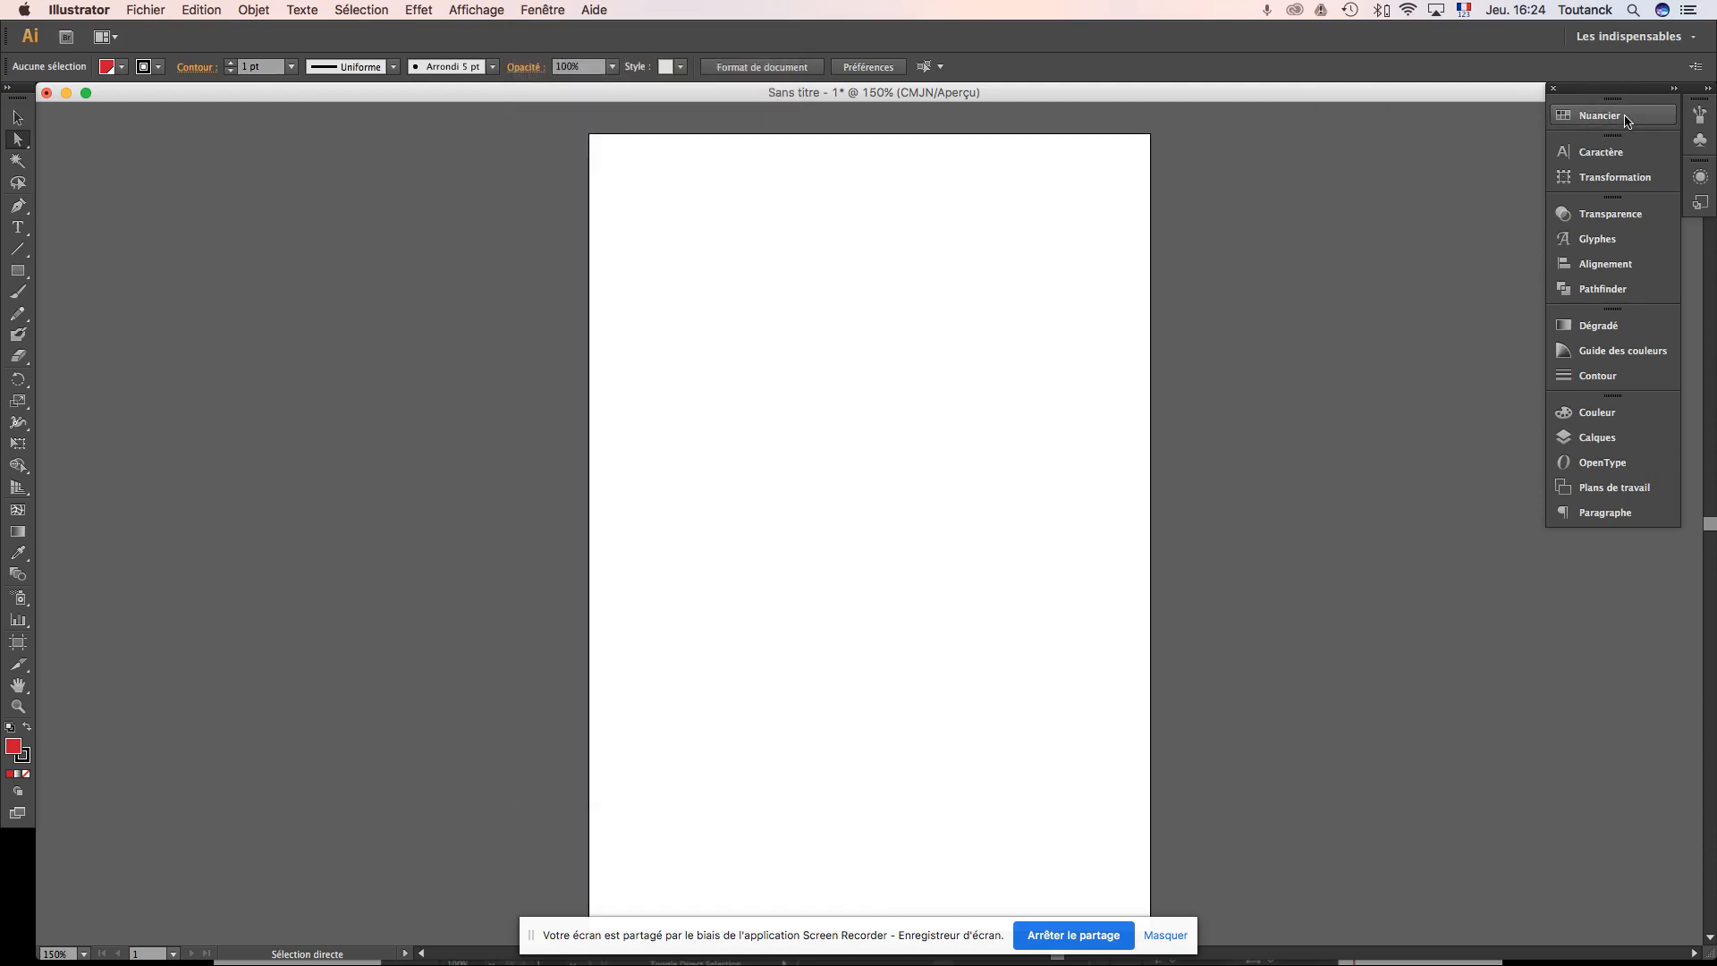
pyautogui.click(1601, 152)
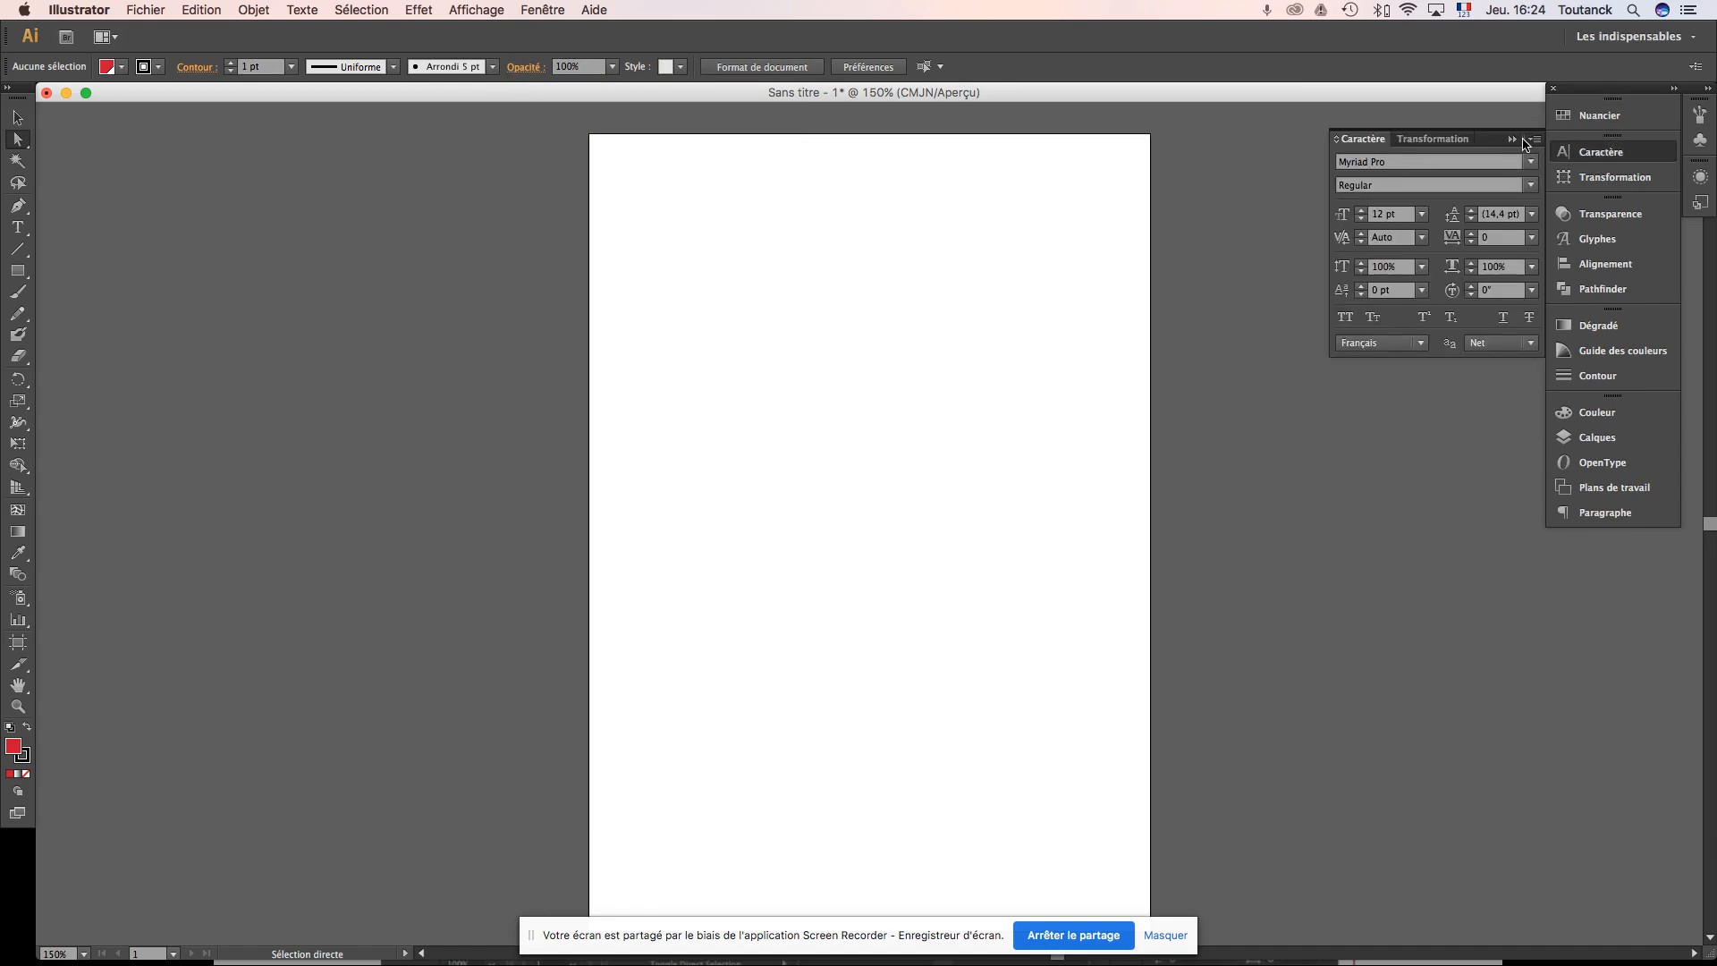
# Step: Examine the list of available panels and the predefined workspaces, keeping Les indispensables as the current workspace
pyautogui.click(541, 11)
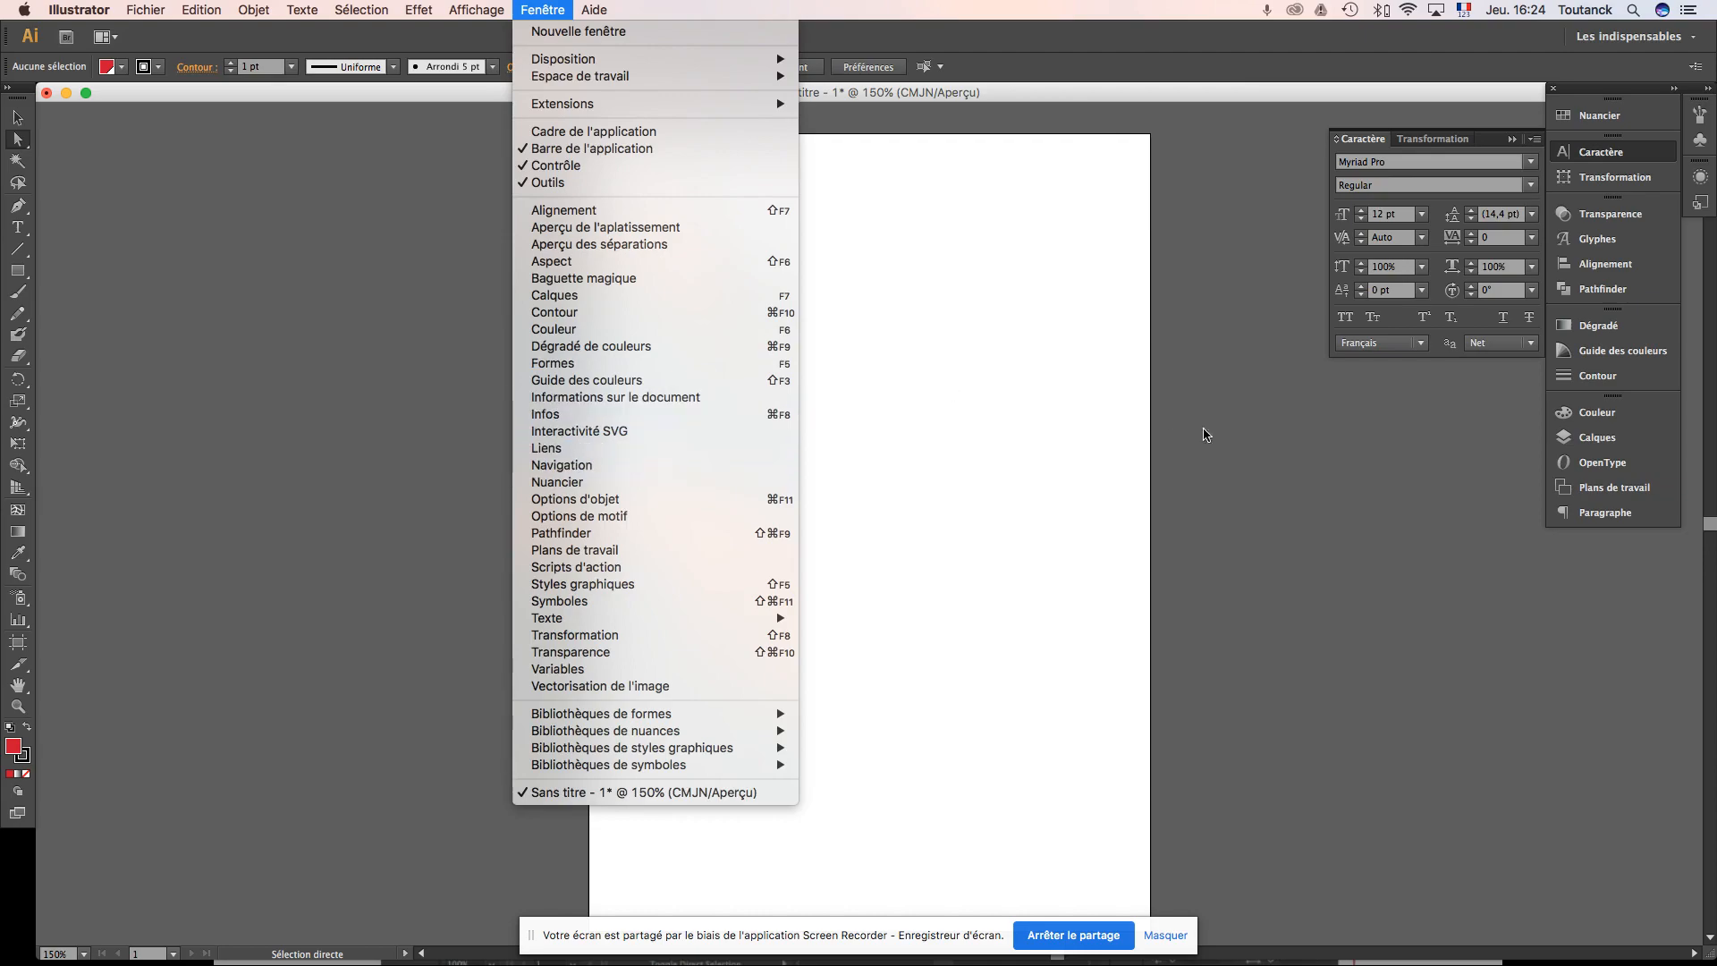
pyautogui.click(1431, 506)
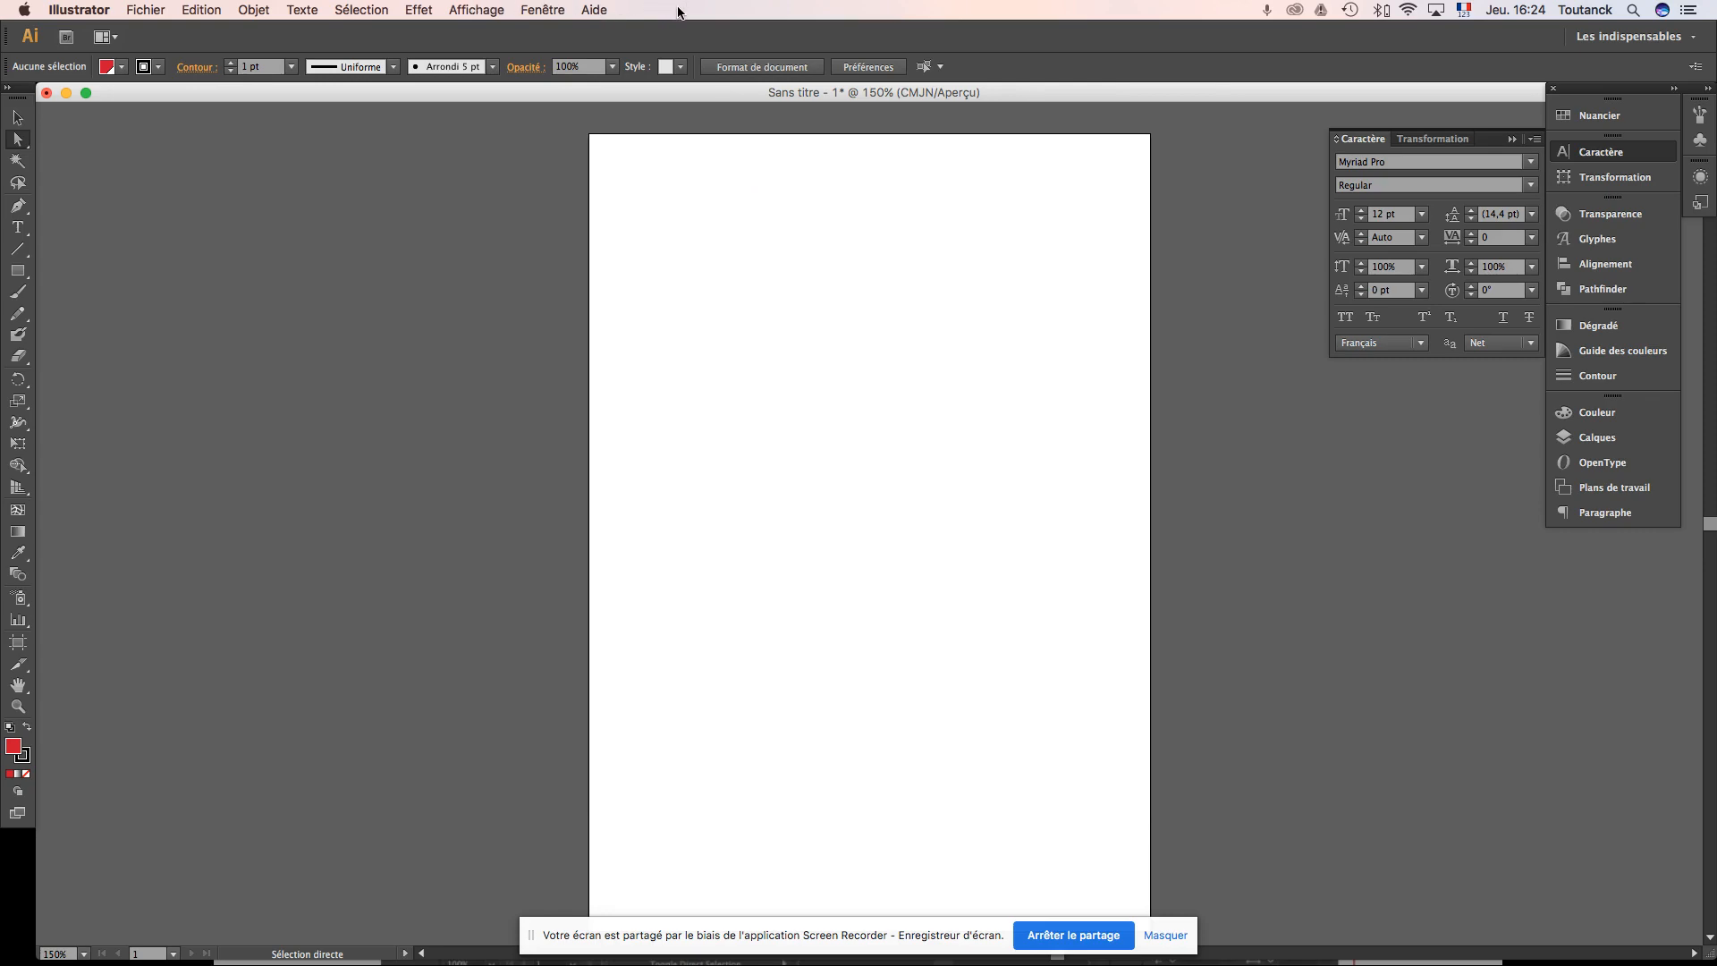
pyautogui.click(543, 10)
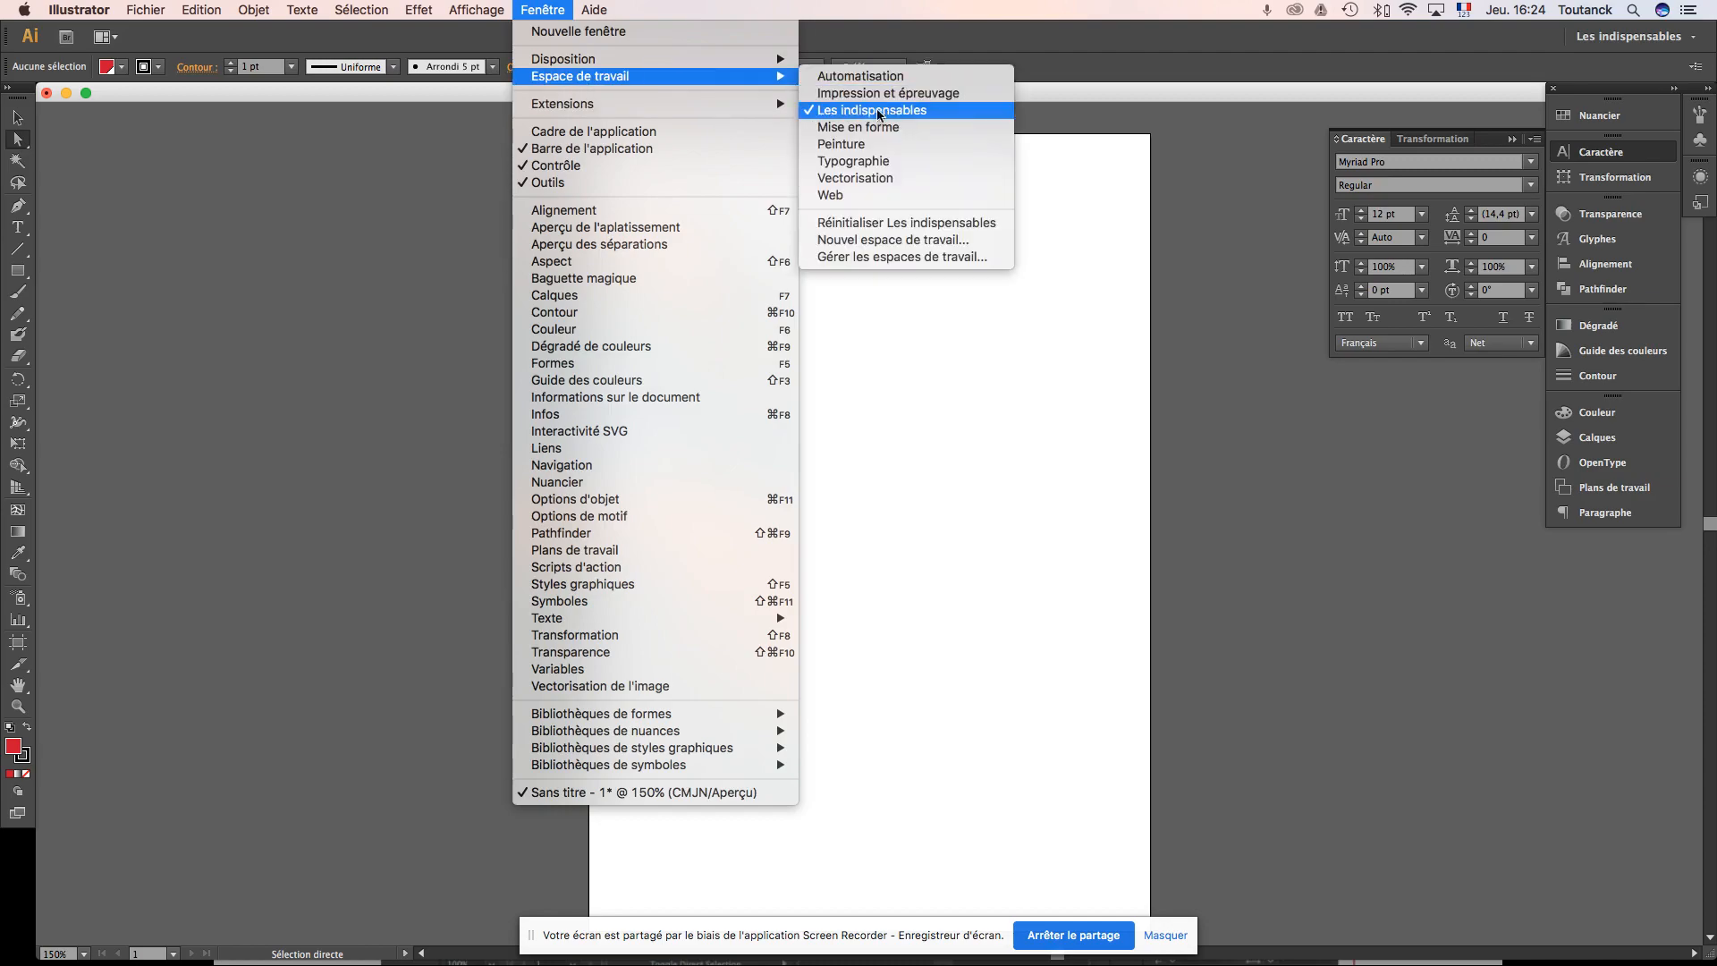
pyautogui.click(438, 154)
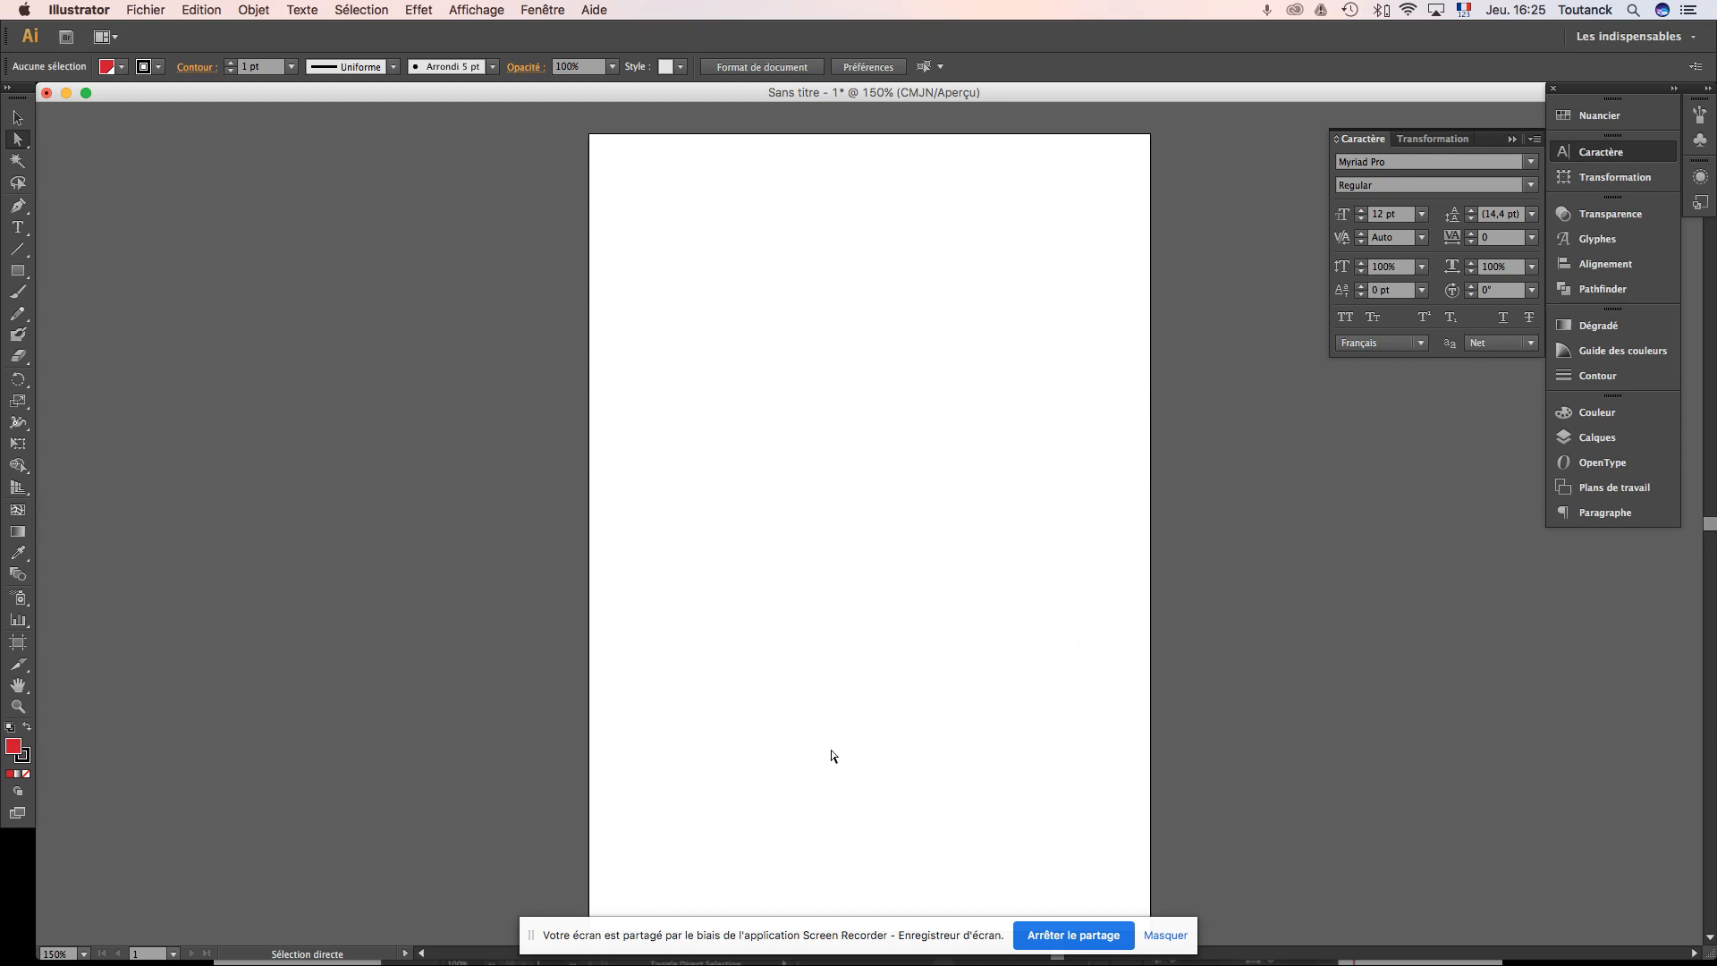
# Step: Show the Transparence, Glyphes, Alignement and Pathfinder panels one after another, leaving Pathfinder open
pyautogui.click(1623, 214)
pyautogui.click(1610, 238)
pyautogui.click(1608, 265)
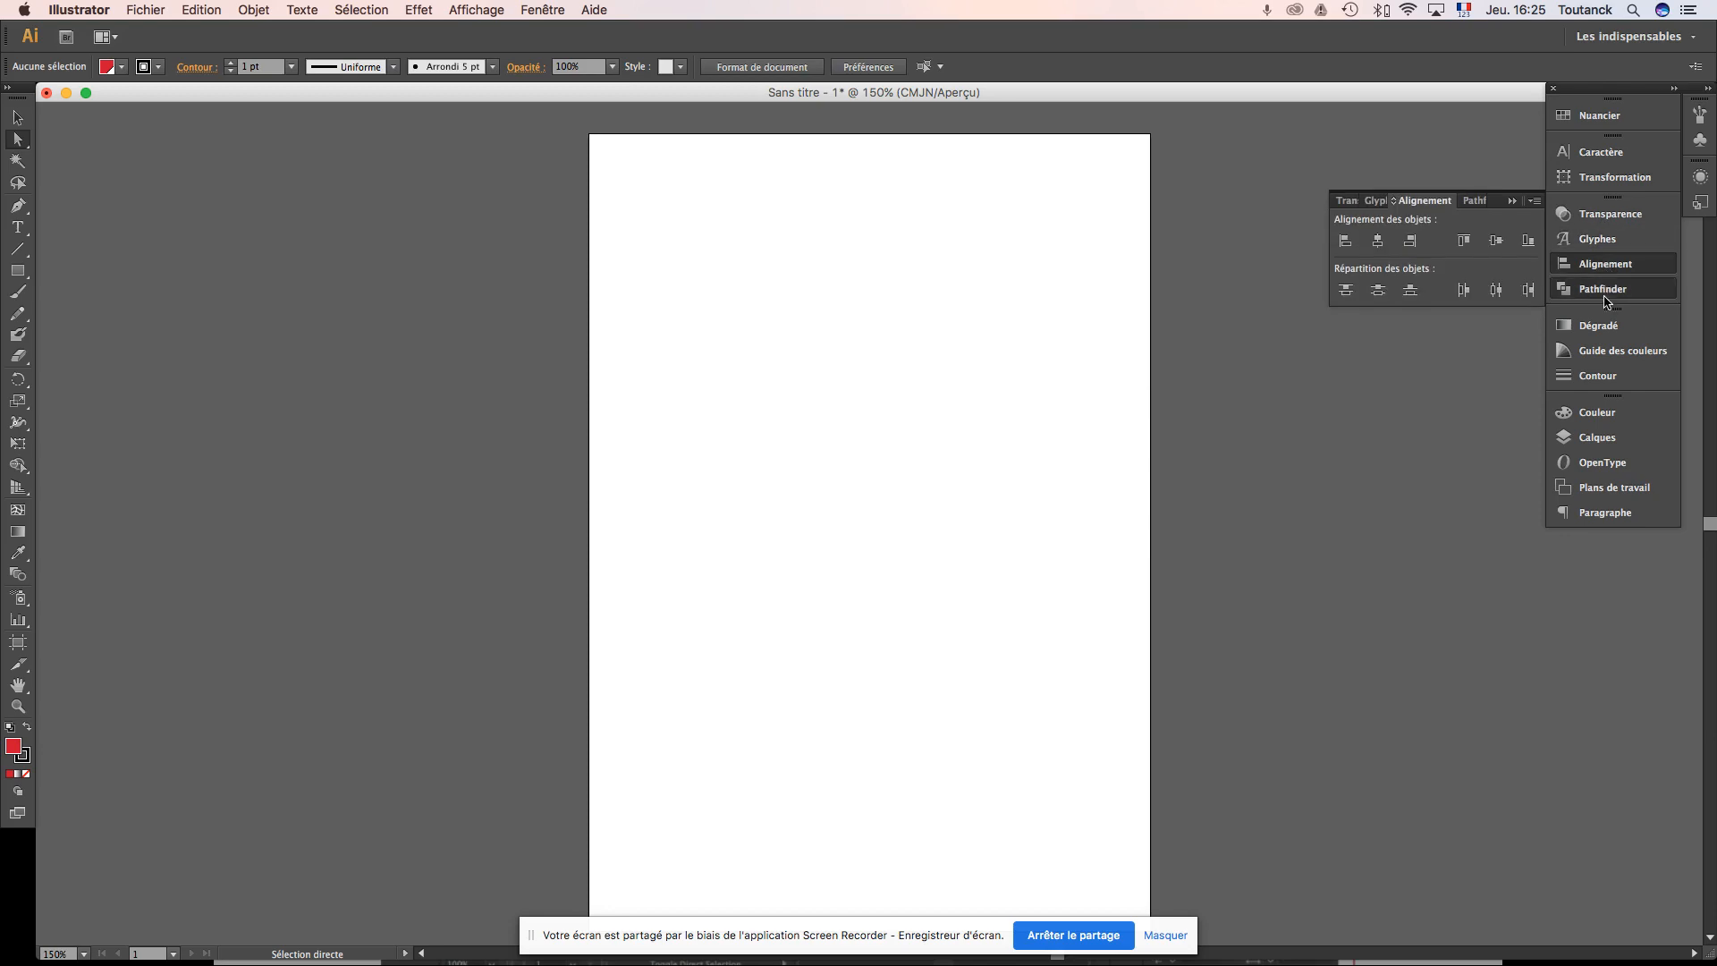
pyautogui.click(1602, 289)
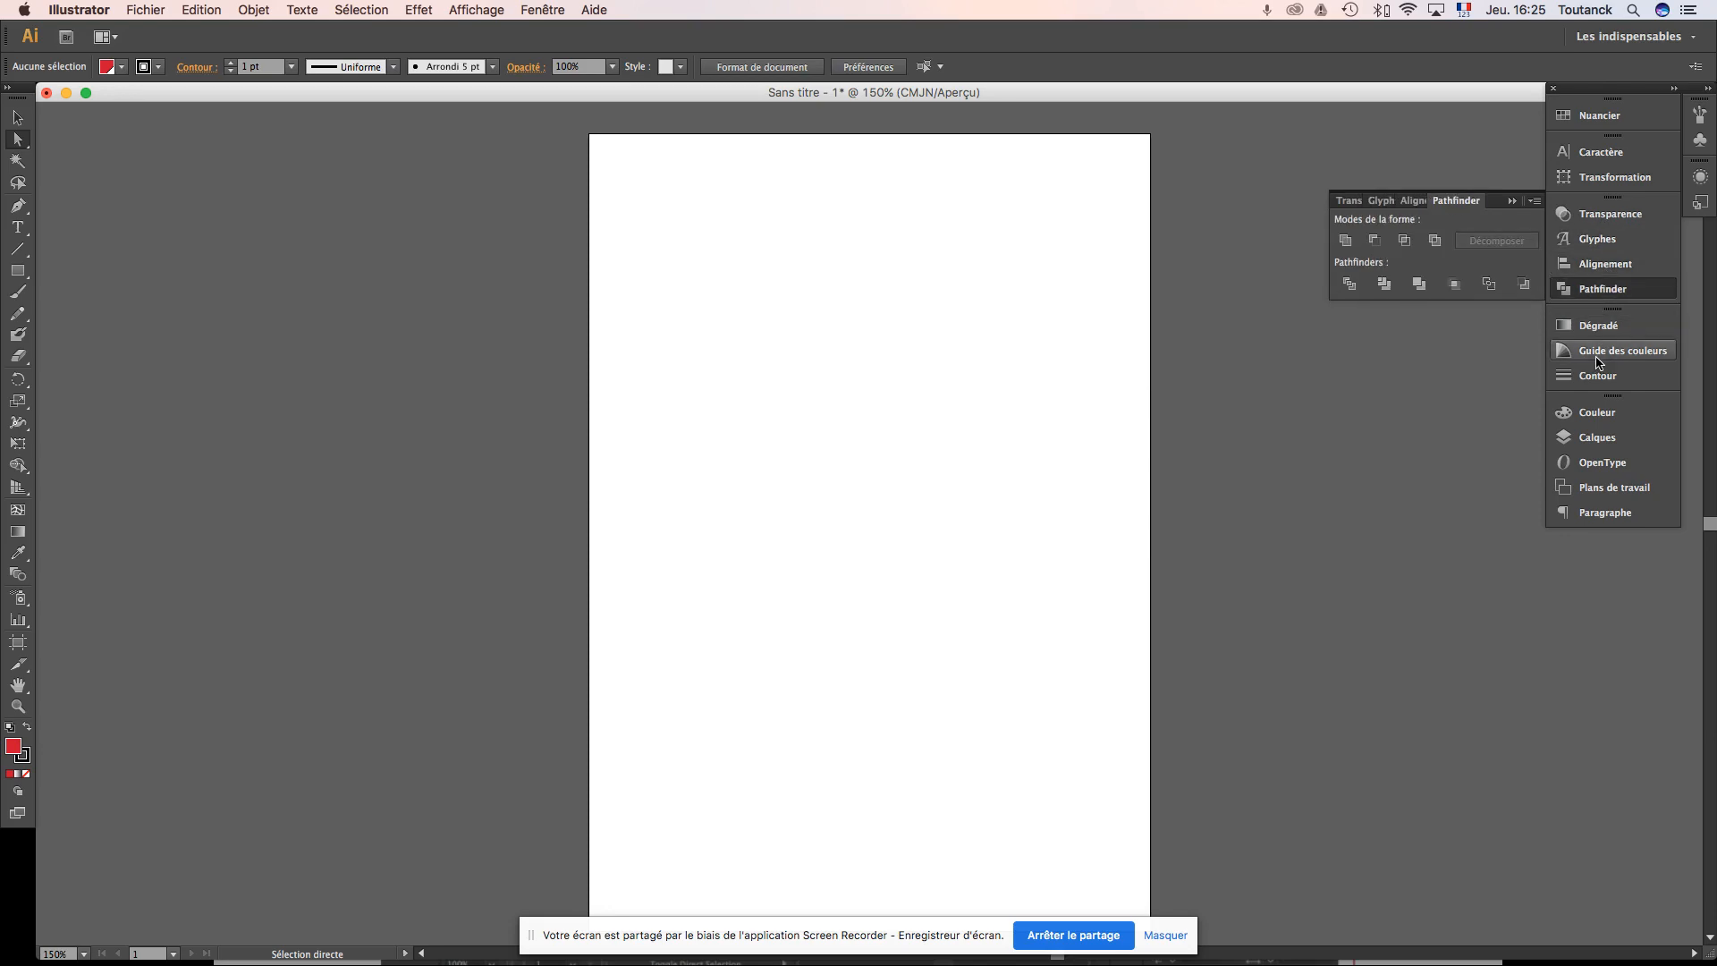
# Step: Switch to the slideshow, advance to slide 28 on the move and zoom tools, and return to Illustrator
pyautogui.press('super+Tab')
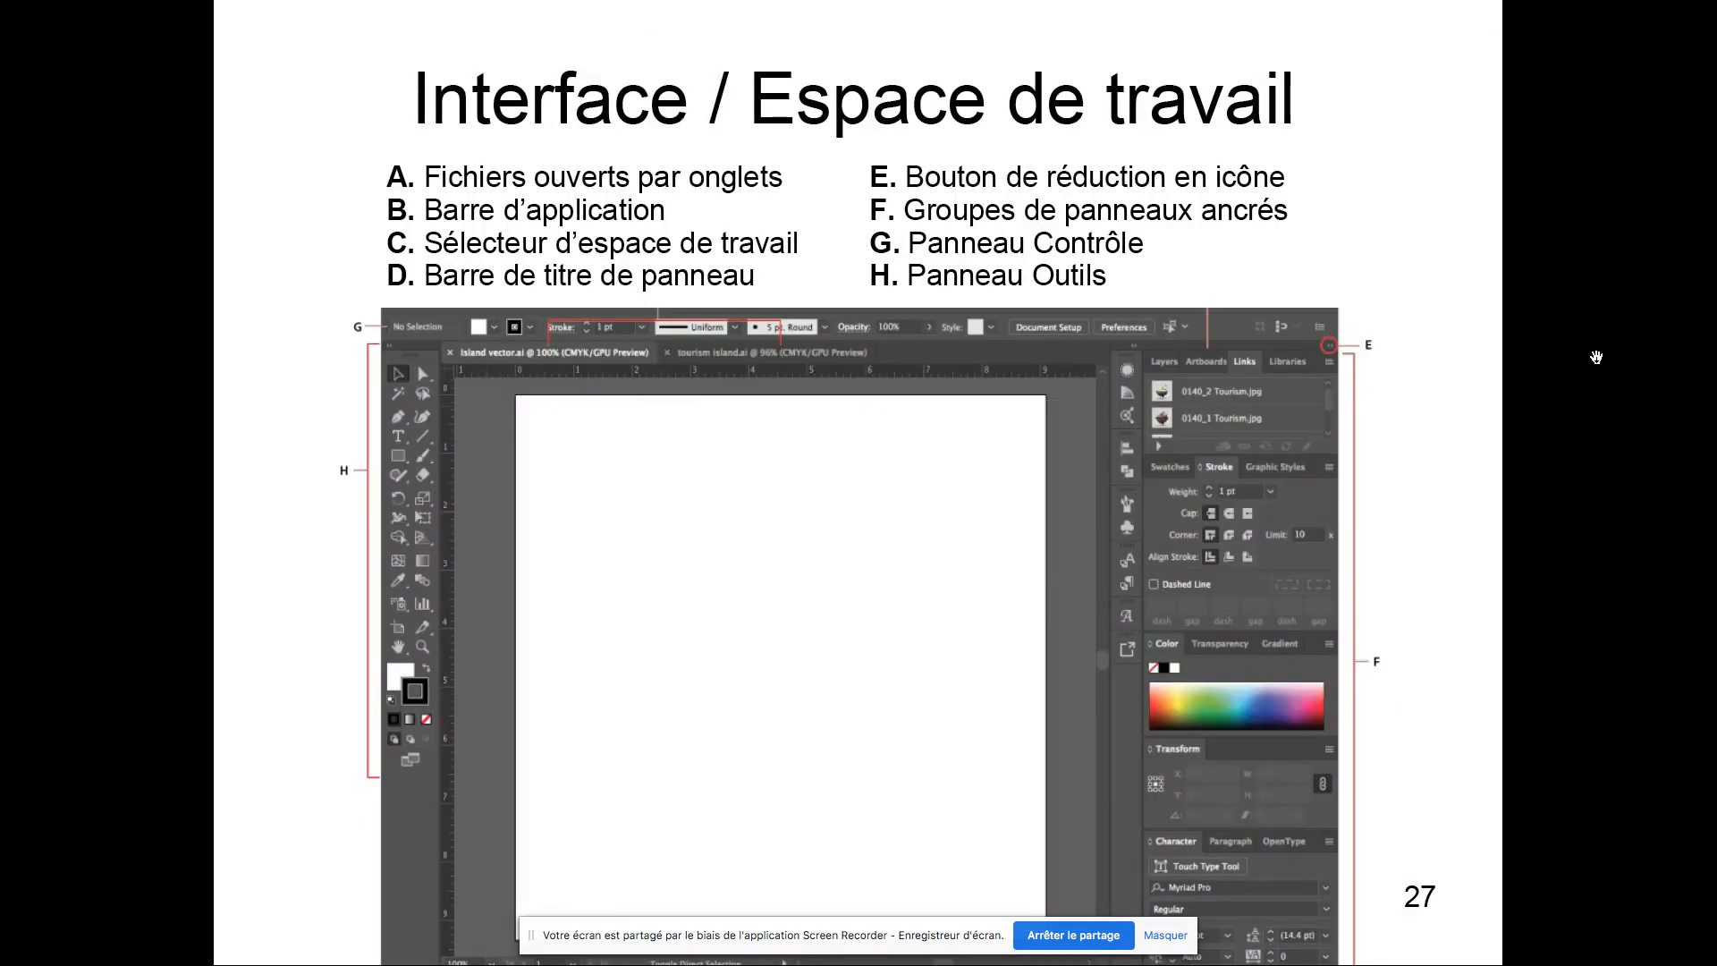
pyautogui.press('Right')
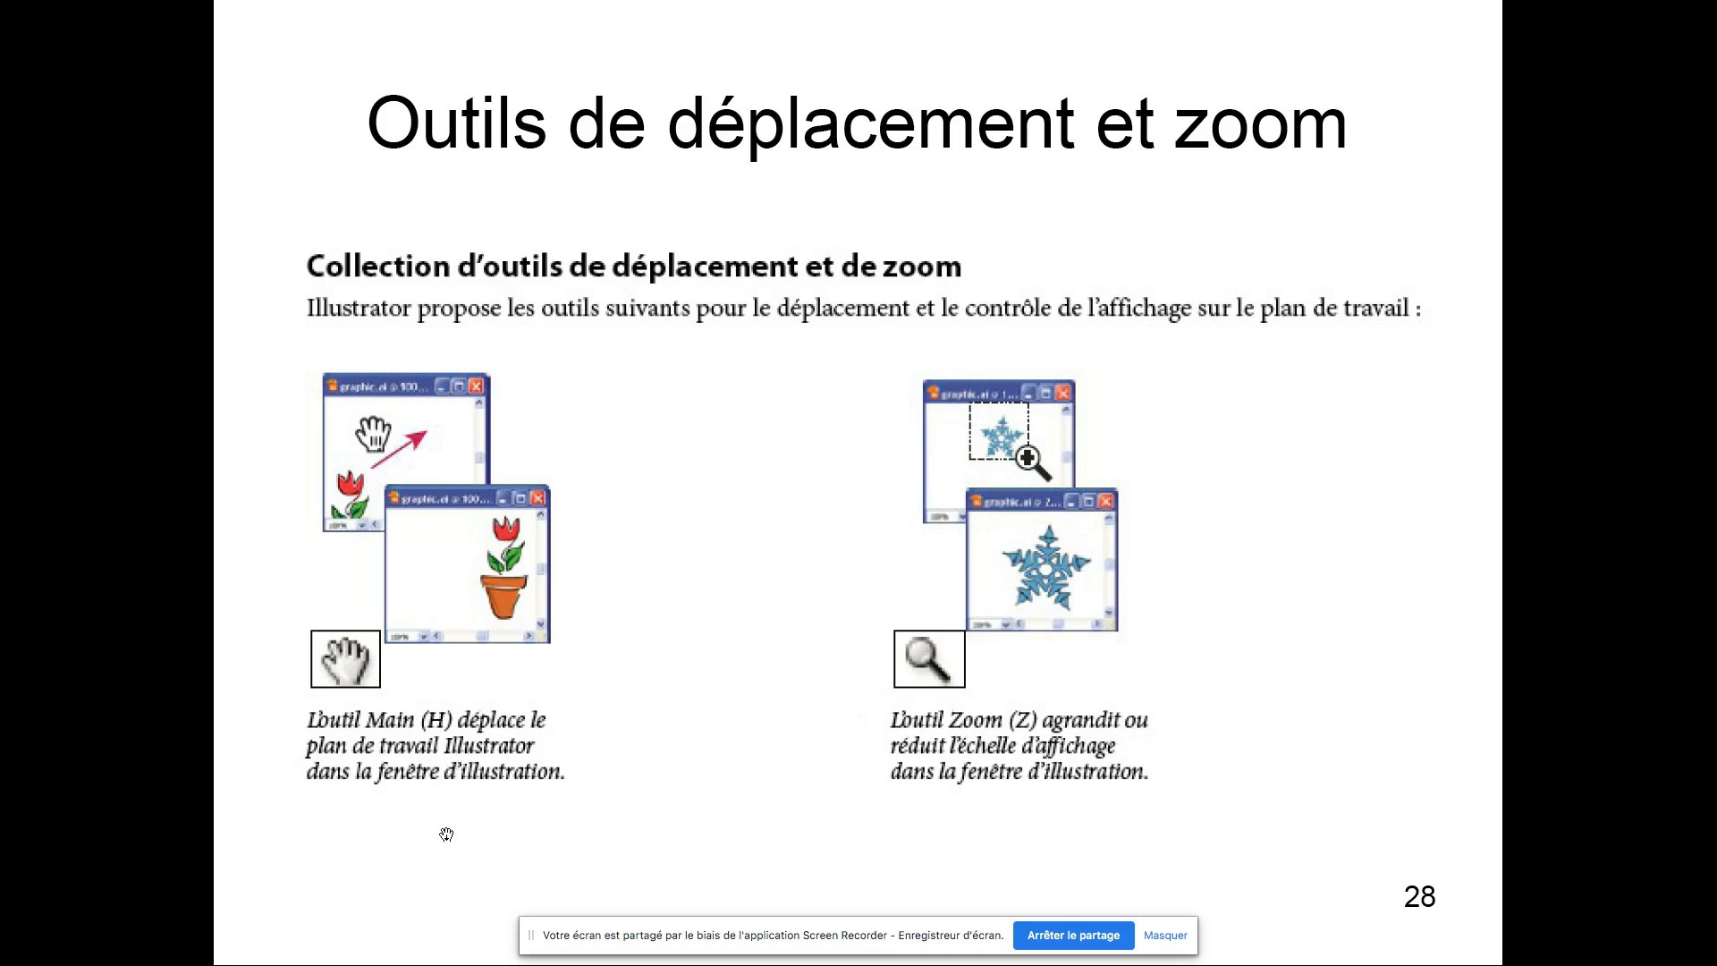
pyautogui.press('super+Tab')
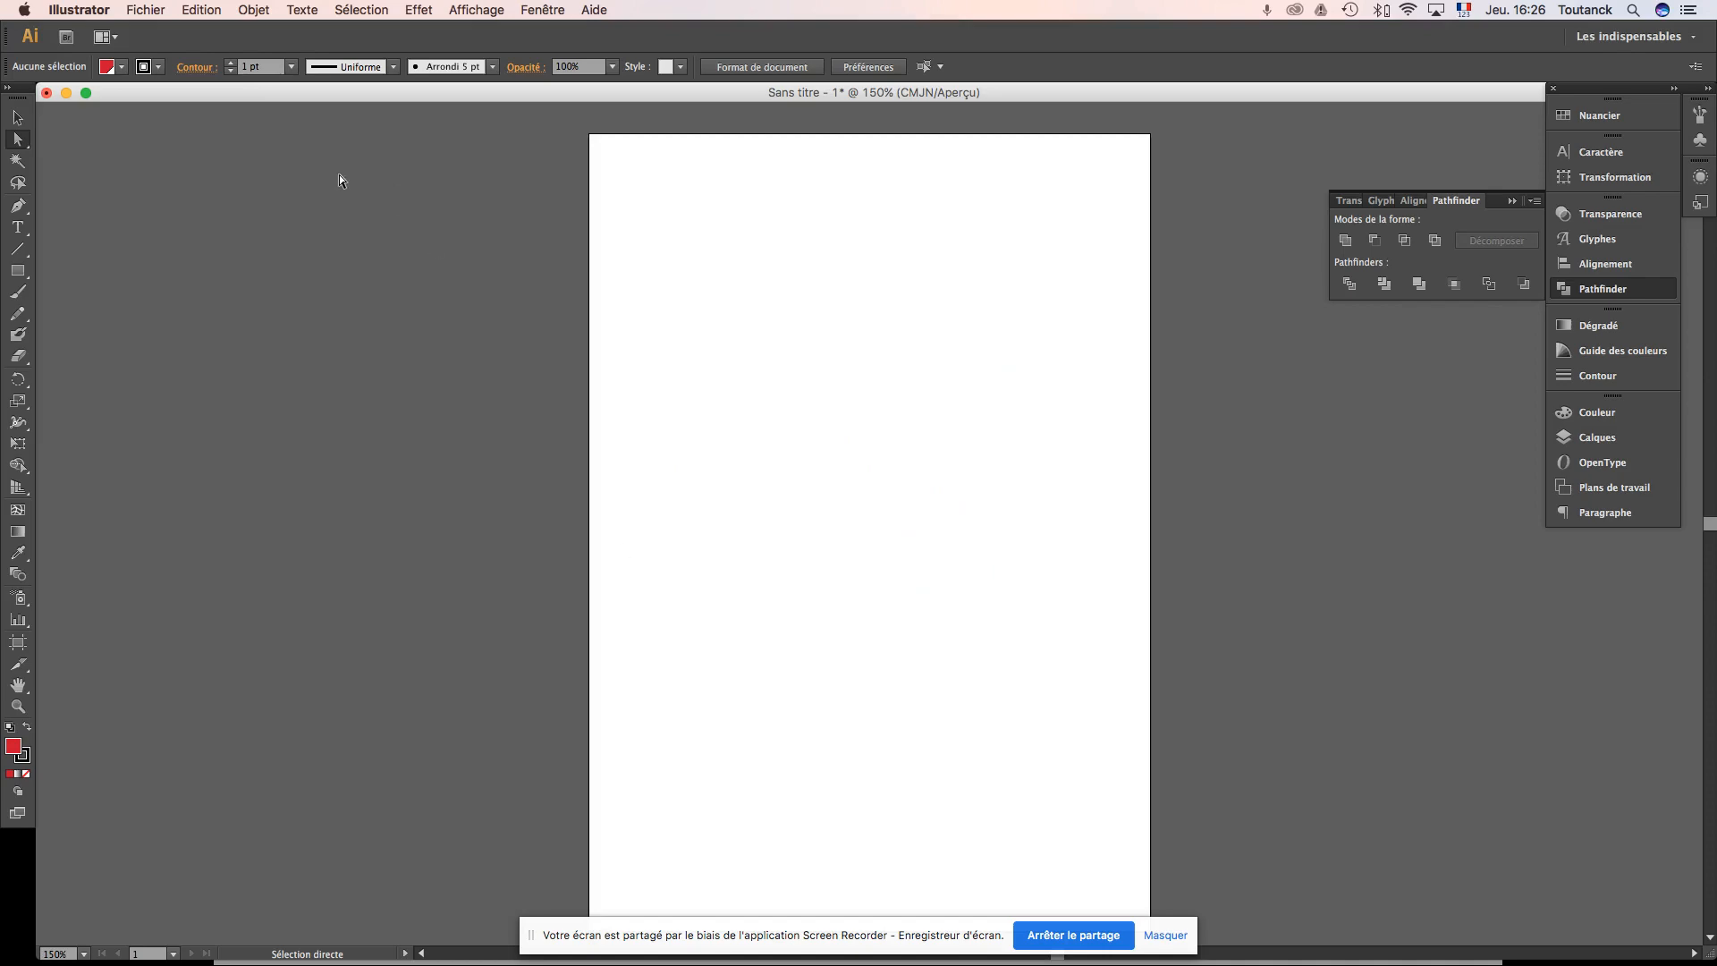
# Step: Move the artboard around within the document window using the Hand tool
pyautogui.press('h')
pyautogui.moveTo(1042, 371)
pyautogui.mouseDown()
pyautogui.moveTo(909, 395)
pyautogui.moveTo(464, 414)
pyautogui.moveTo(679, 399)
pyautogui.moveTo(1047, 451)
pyautogui.moveTo(1243, 448)
pyautogui.moveTo(747, 431)
pyautogui.moveTo(576, 401)
pyautogui.moveTo(1226, 391)
pyautogui.moveTo(533, 372)
pyautogui.moveTo(1128, 375)
pyautogui.moveTo(1012, 379)
pyautogui.moveTo(1045, 370)
pyautogui.mouseUp()
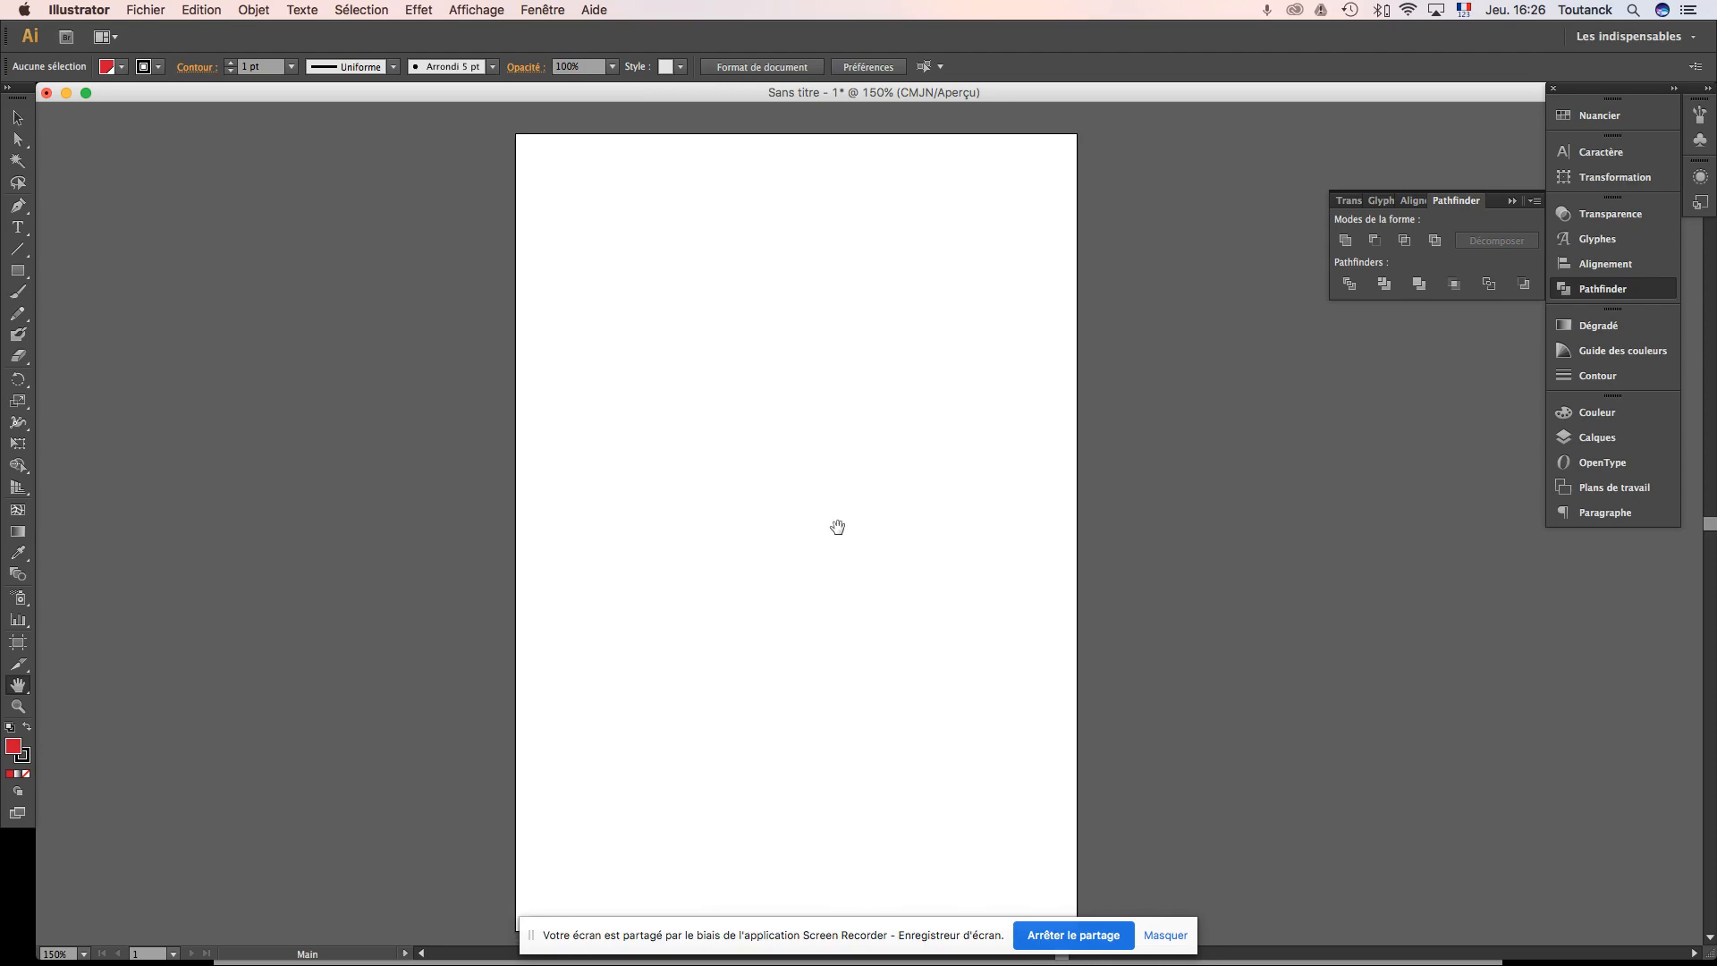
pyautogui.moveTo(842, 529); pyautogui.dragTo(842, 519)
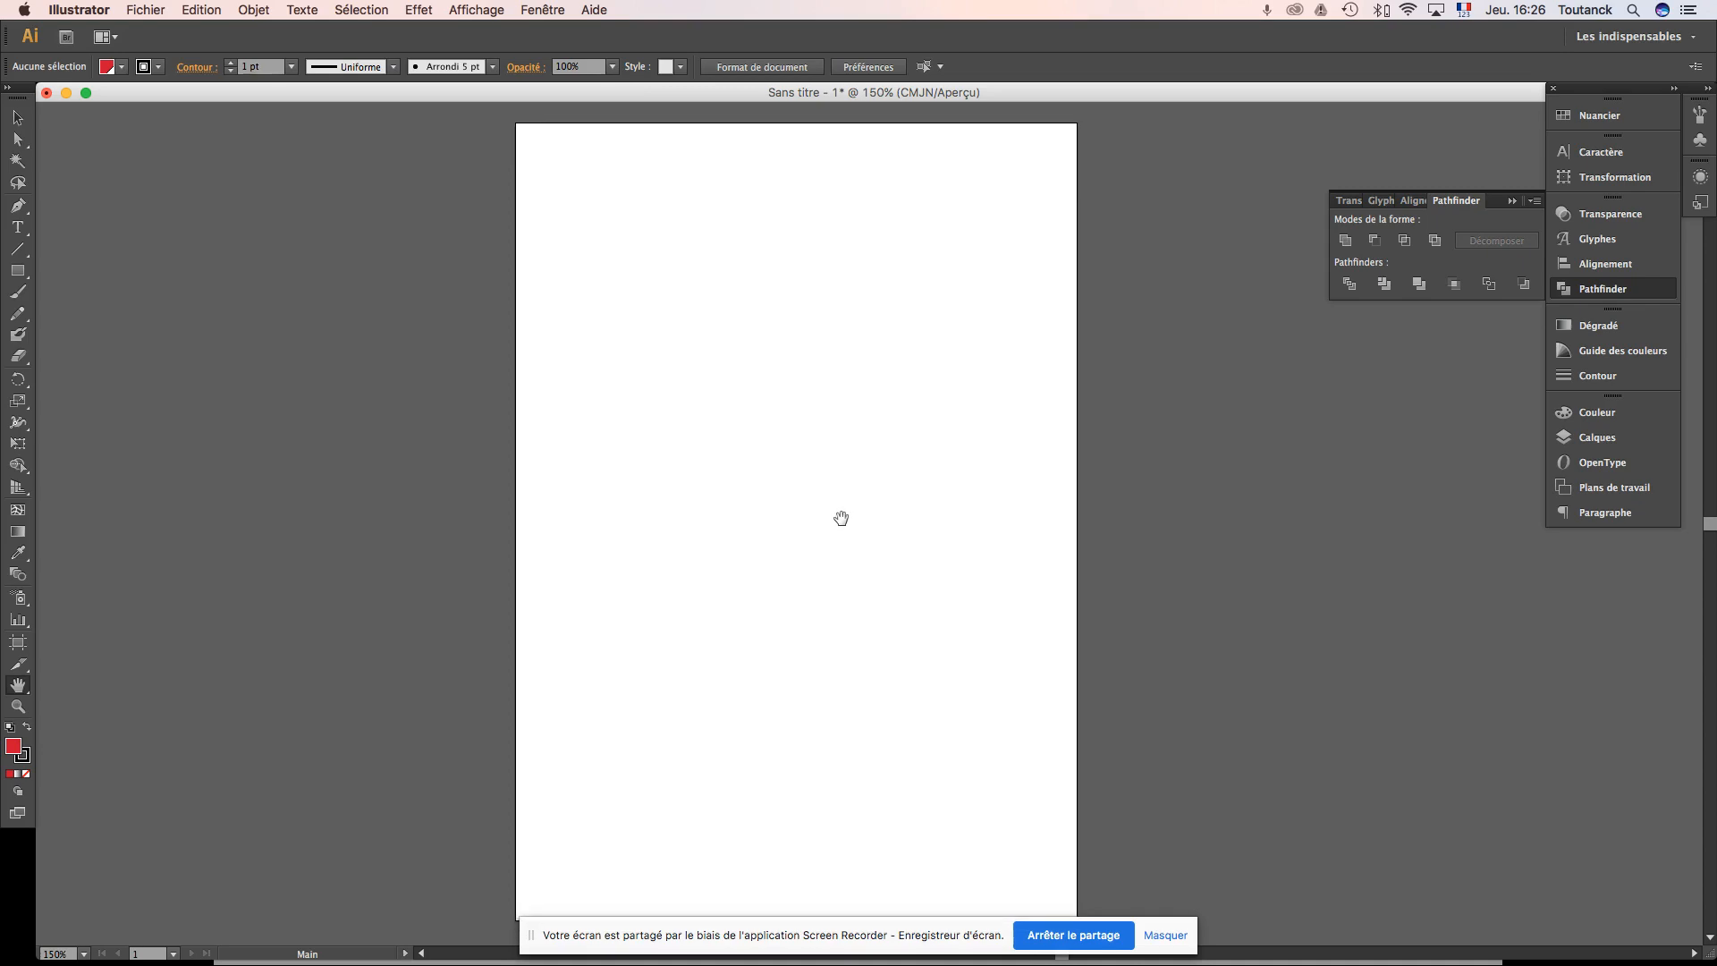
# Step: Consult the Zoom tool slide in the slideshow, return to Illustrator and magnify the artboard to 400% with the Zoom tool
pyautogui.press('super+Tab')
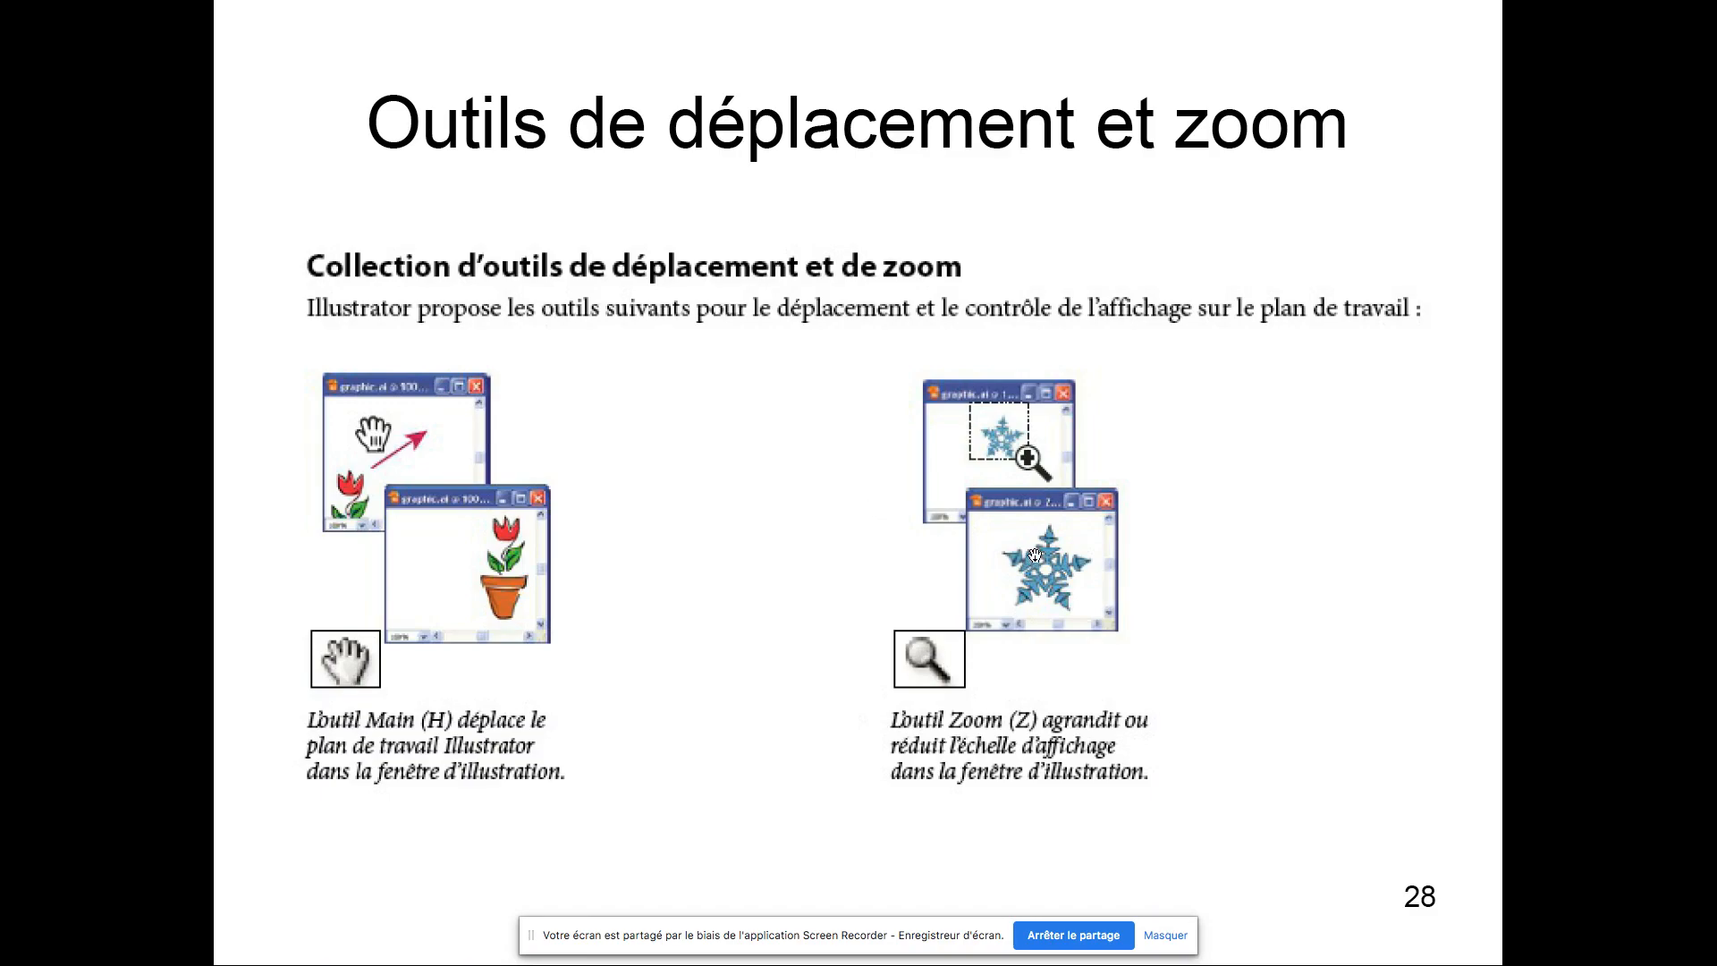
pyautogui.press('super+Tab')
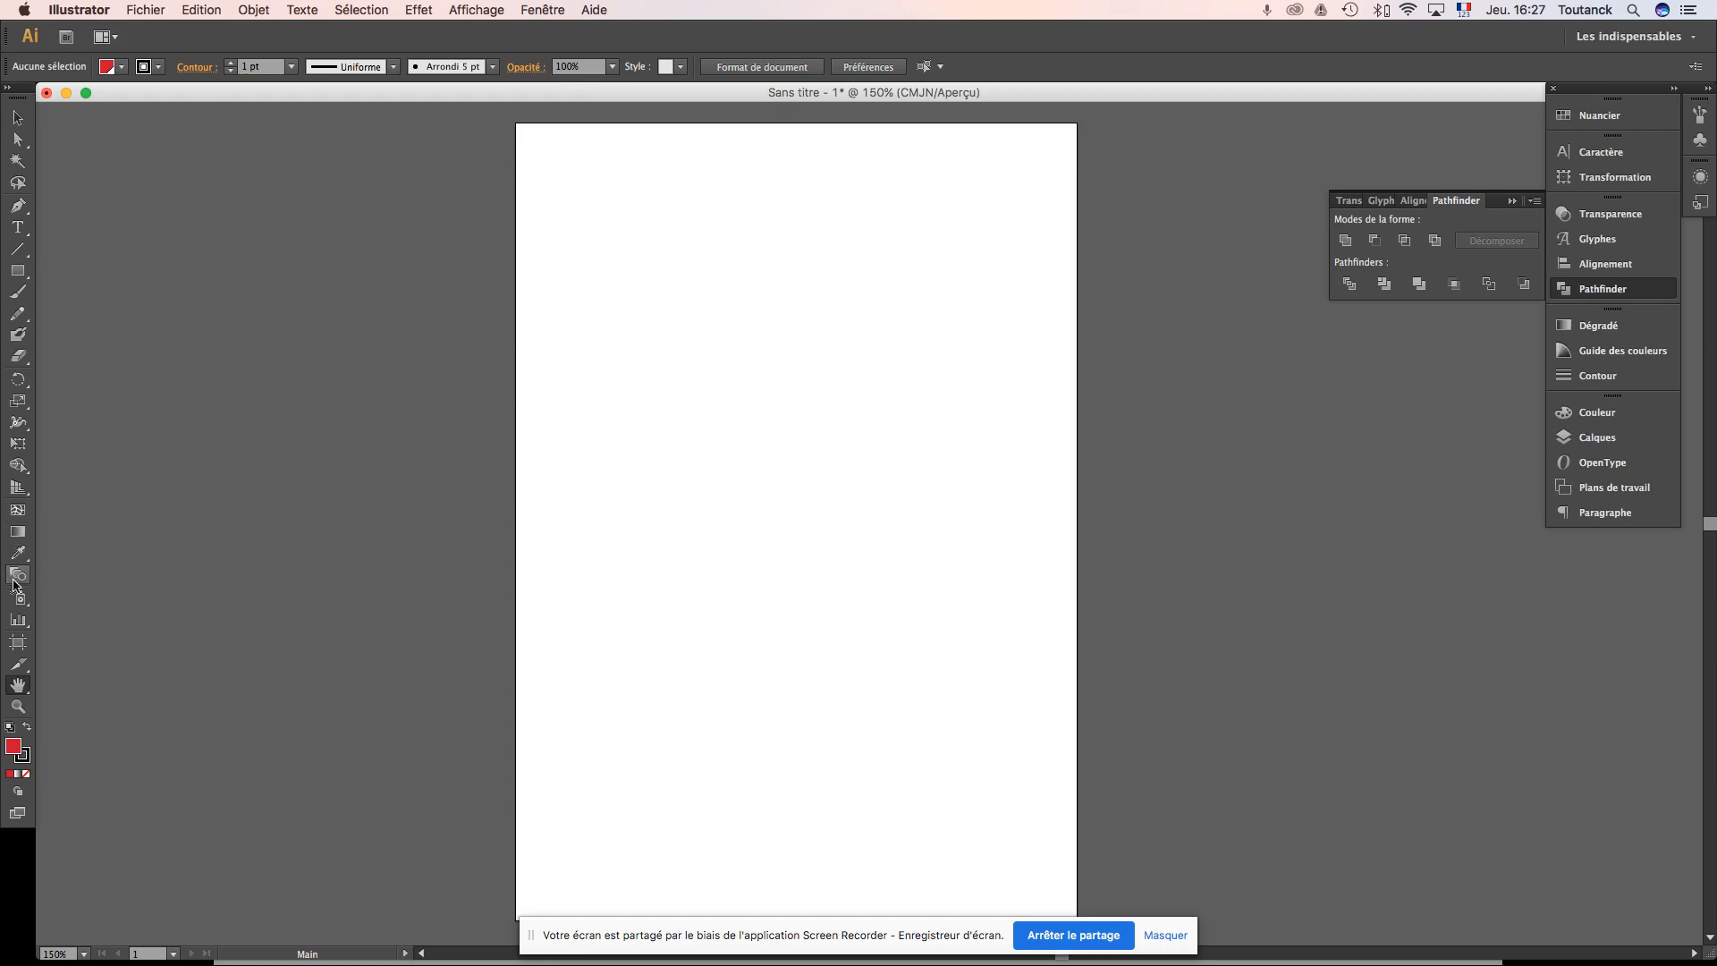
pyautogui.click(16, 708)
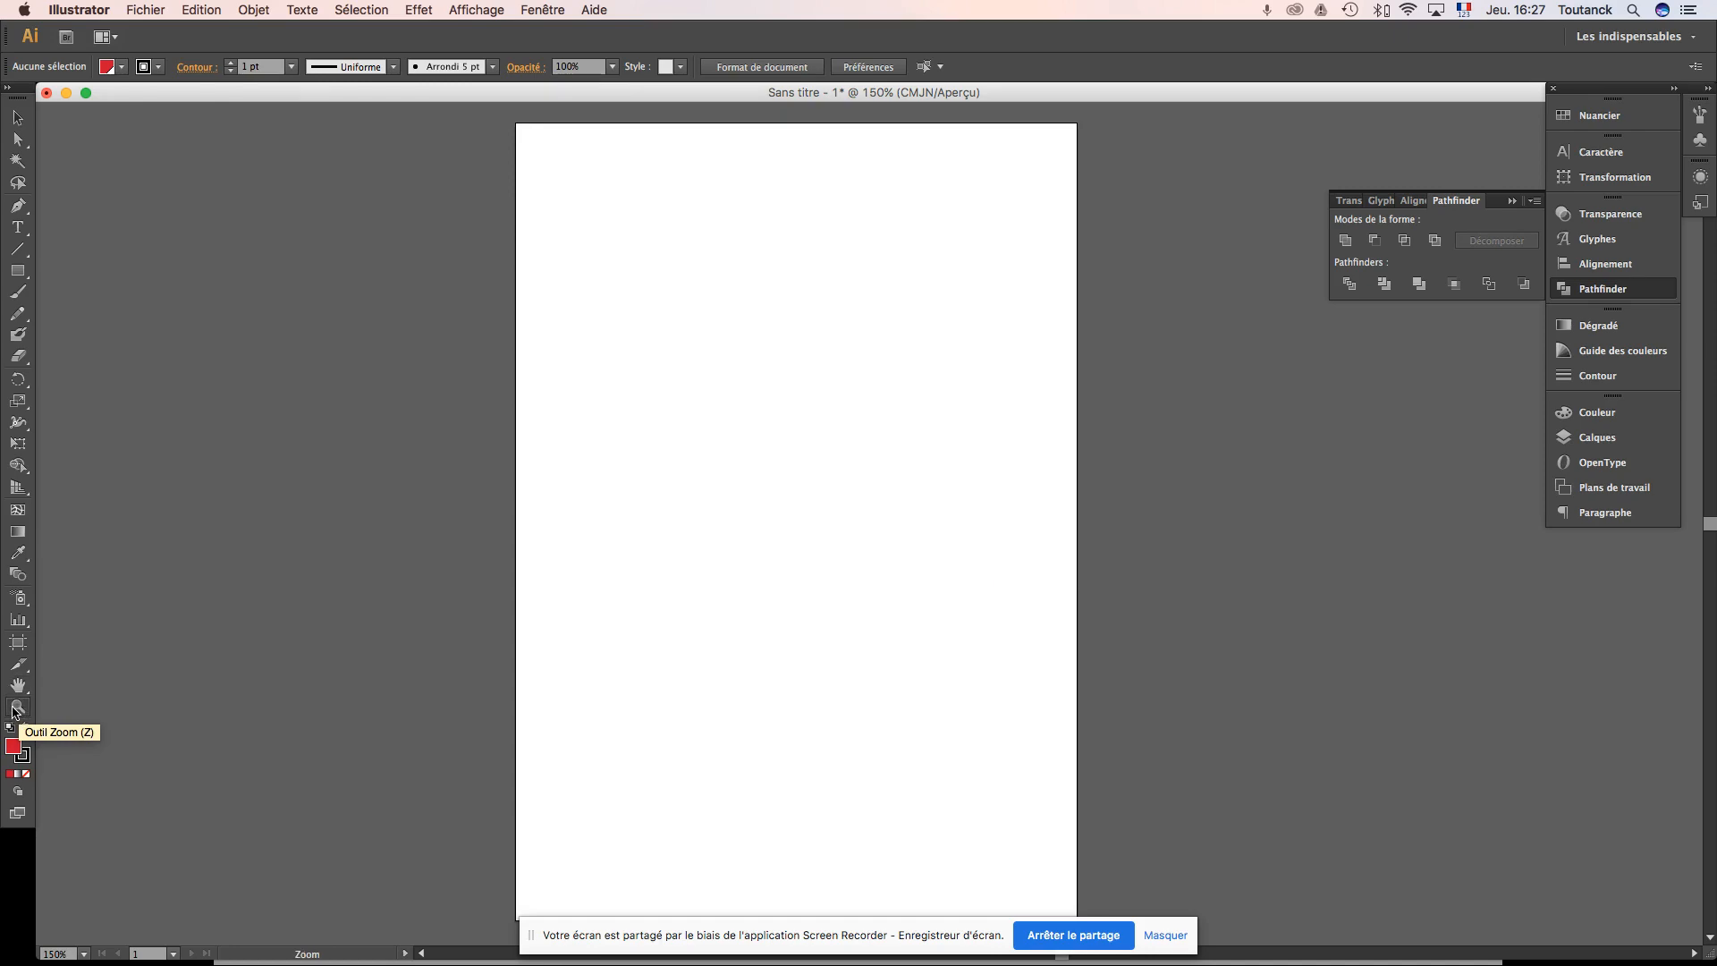
pyautogui.click(739, 444)
pyautogui.click(777, 438)
pyautogui.click(777, 438)
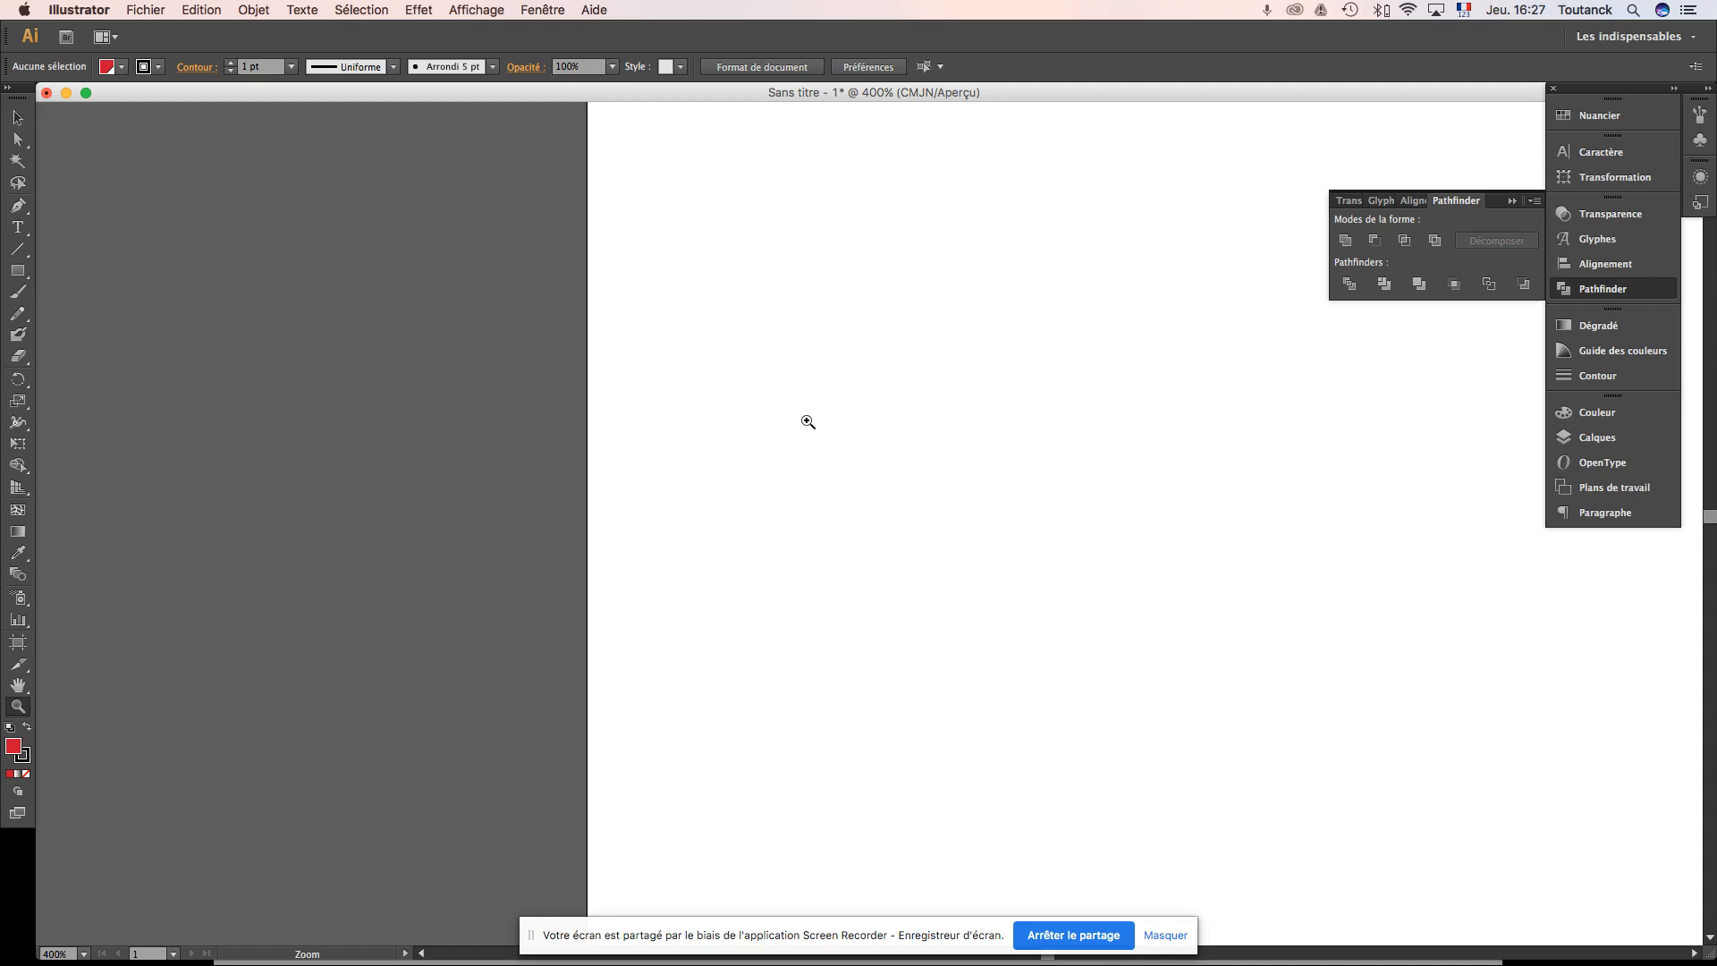
# Step: Pan across the magnified artboard at 400% with the Hand tool
pyautogui.click(18, 687)
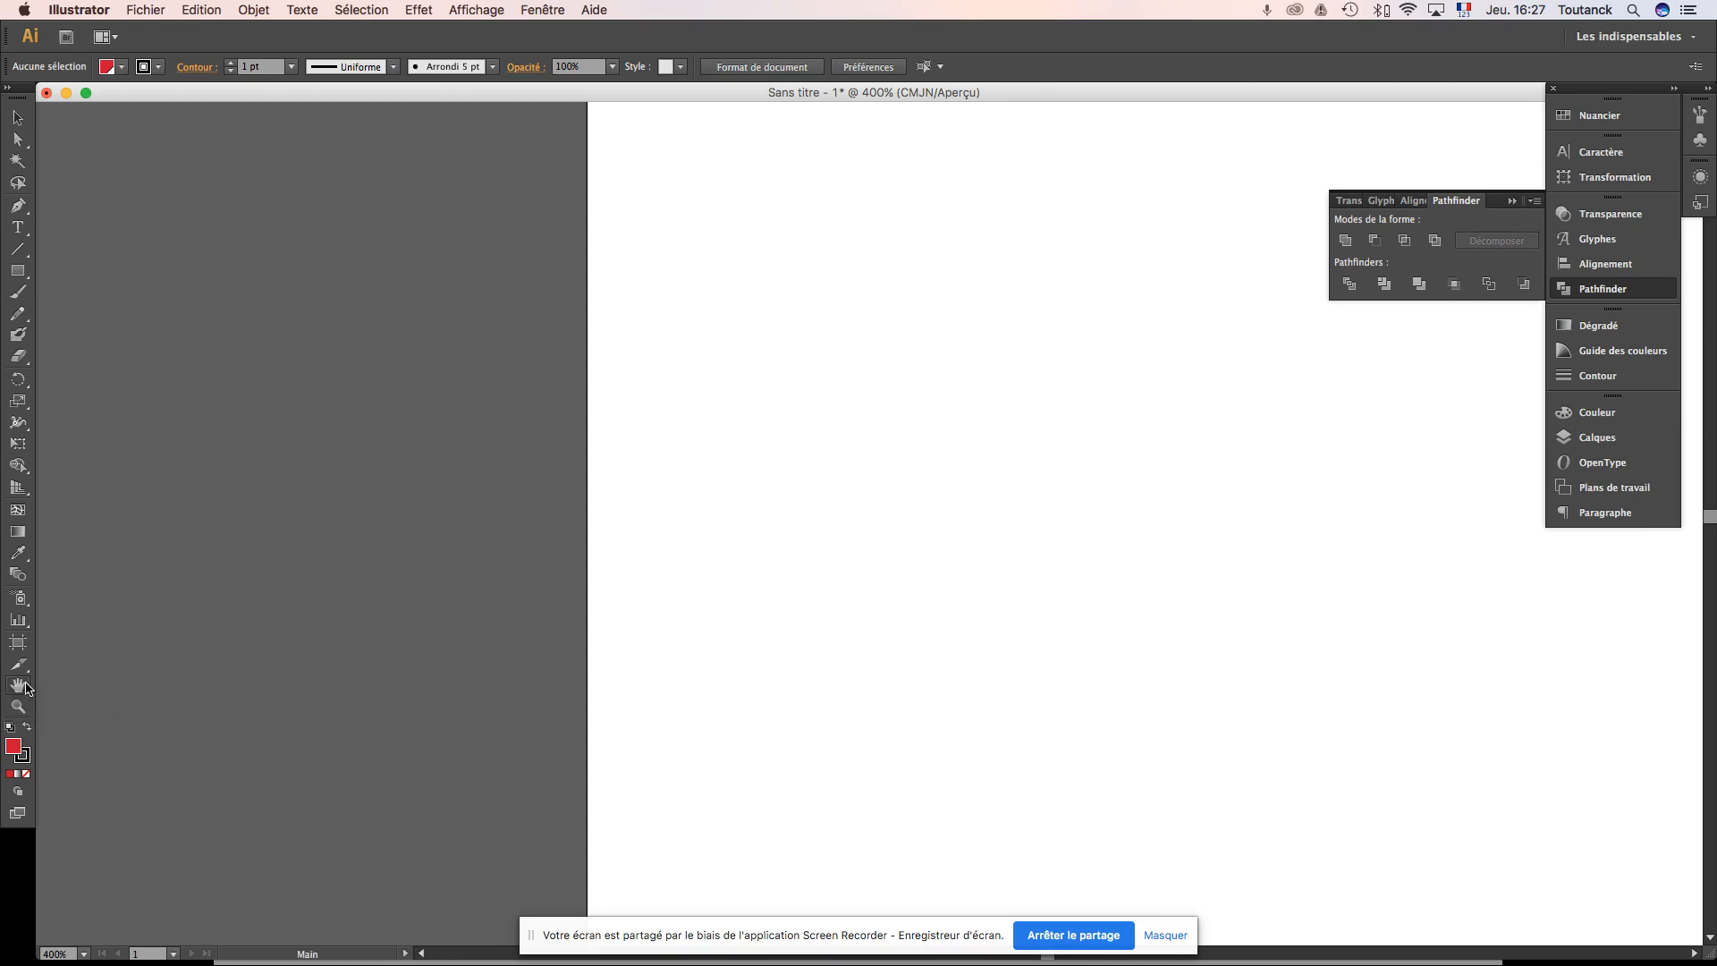
pyautogui.moveTo(767, 335); pyautogui.dragTo(619, 254)
pyautogui.moveTo(984, 276); pyautogui.dragTo(793, 326)
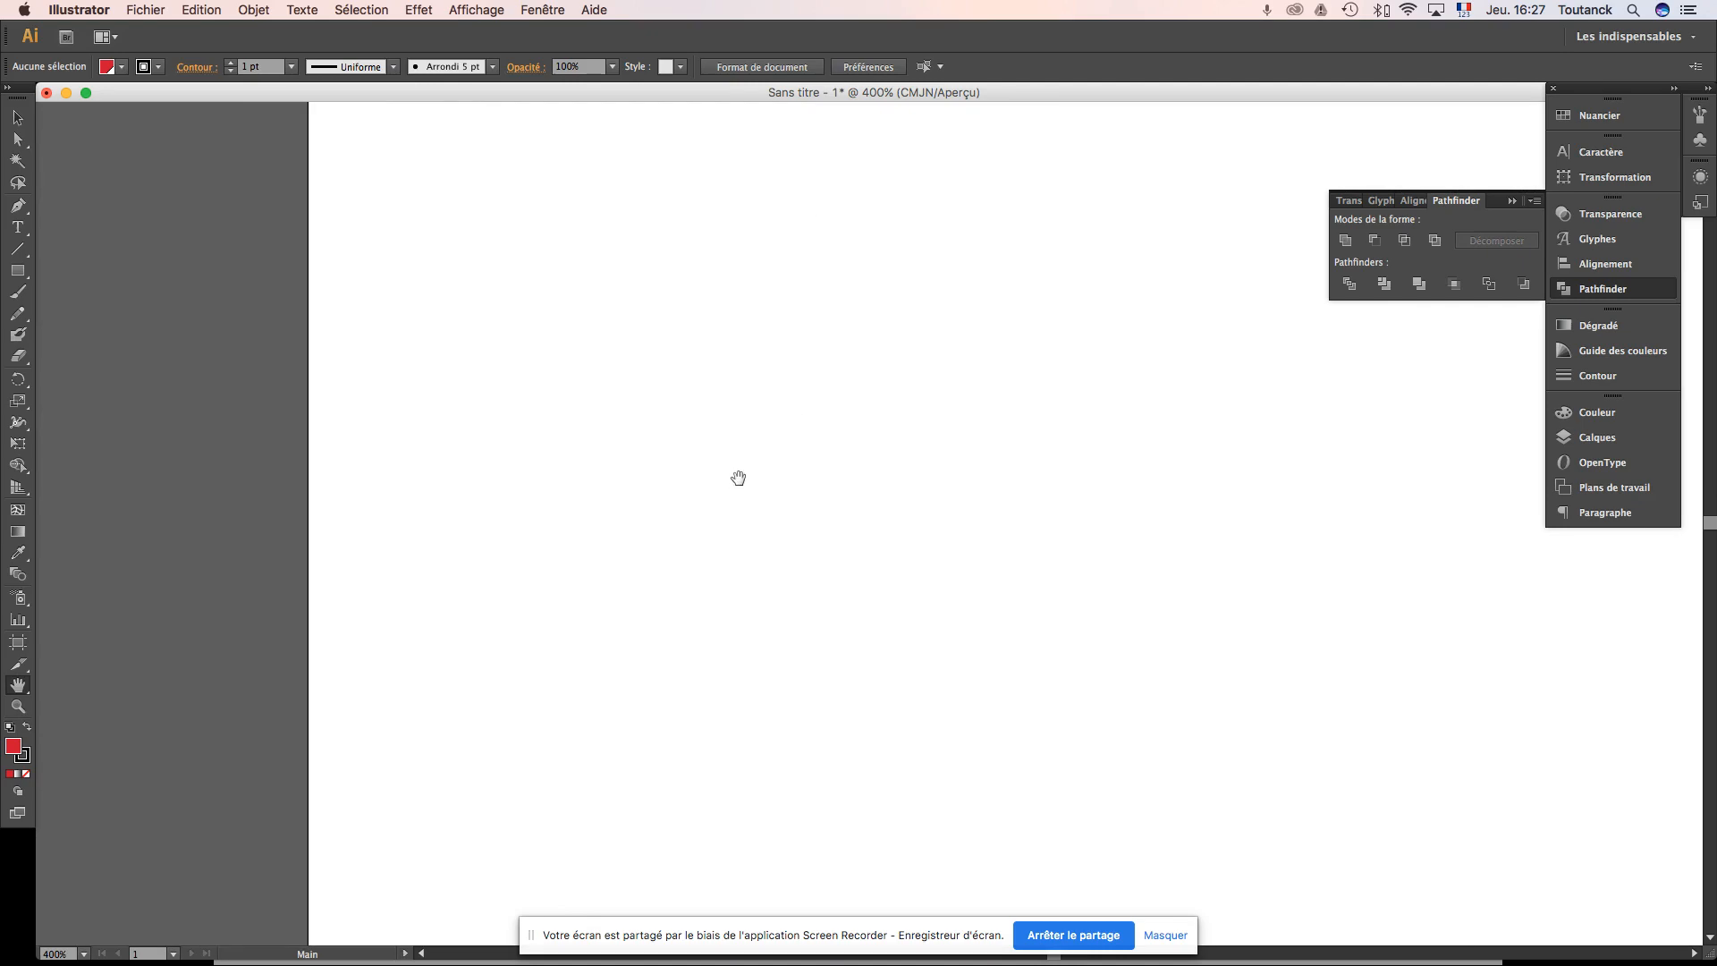
# Step: Zoom in to 600% and back out to 200% while keeping the Hand tool active
pyautogui.press('super+equal')
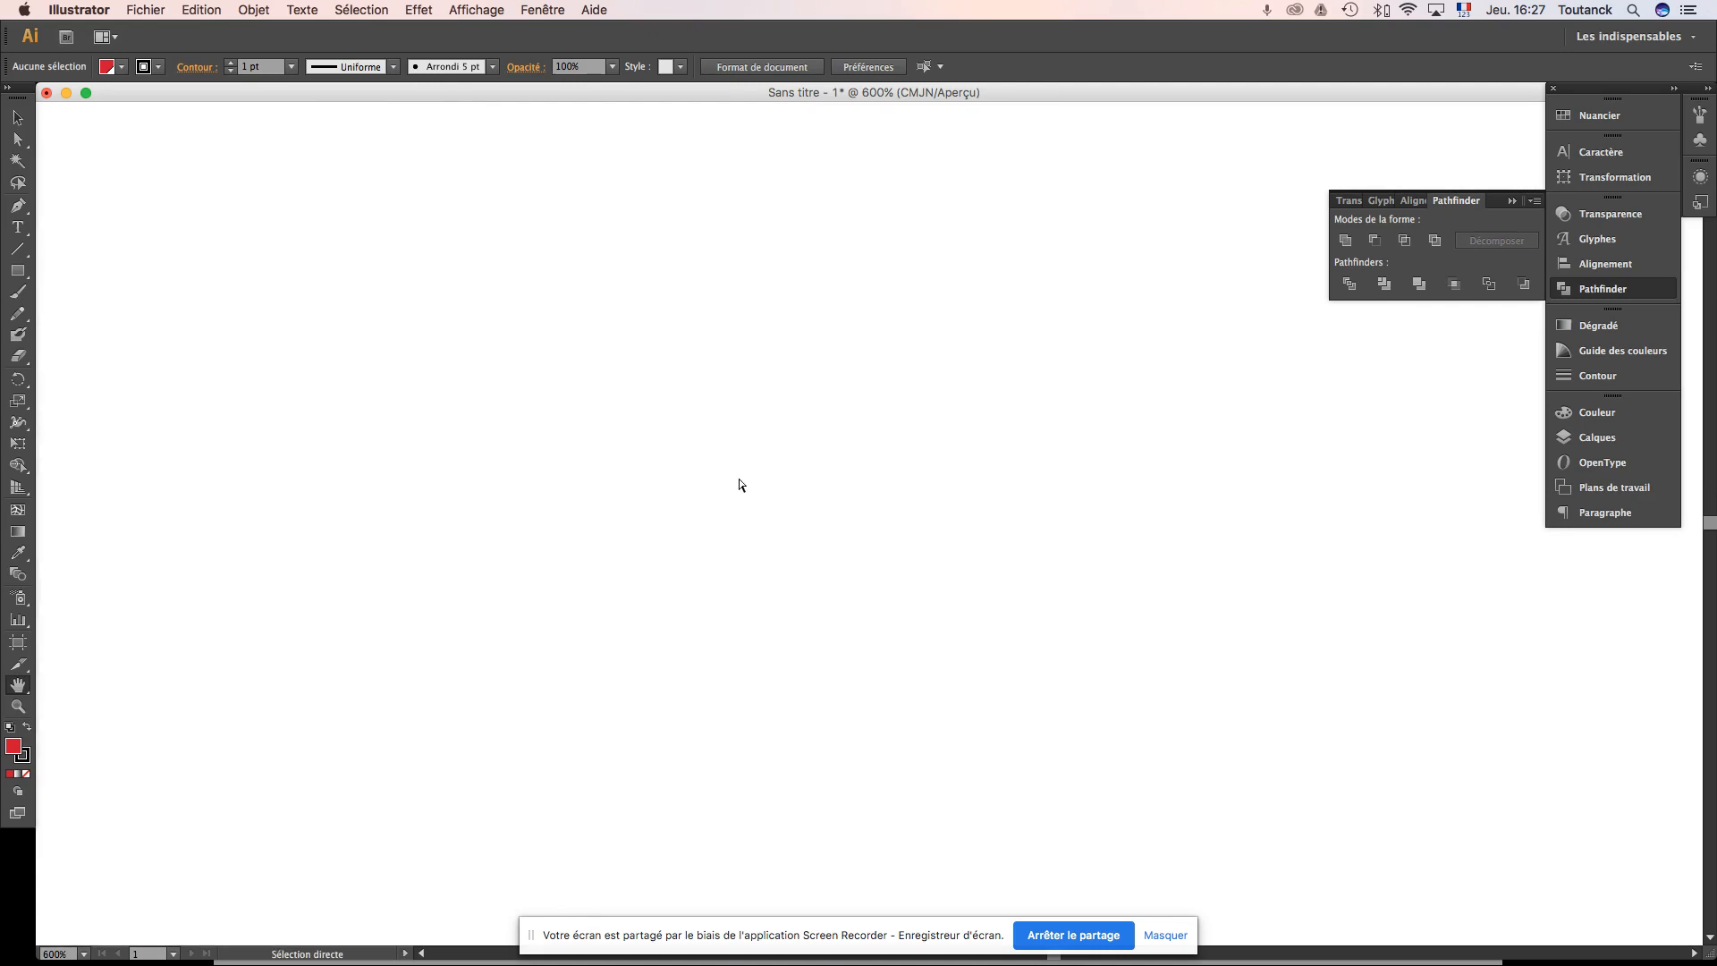
pyautogui.press('super+minus')
pyautogui.press('super+minus')
pyautogui.press('super+minus')
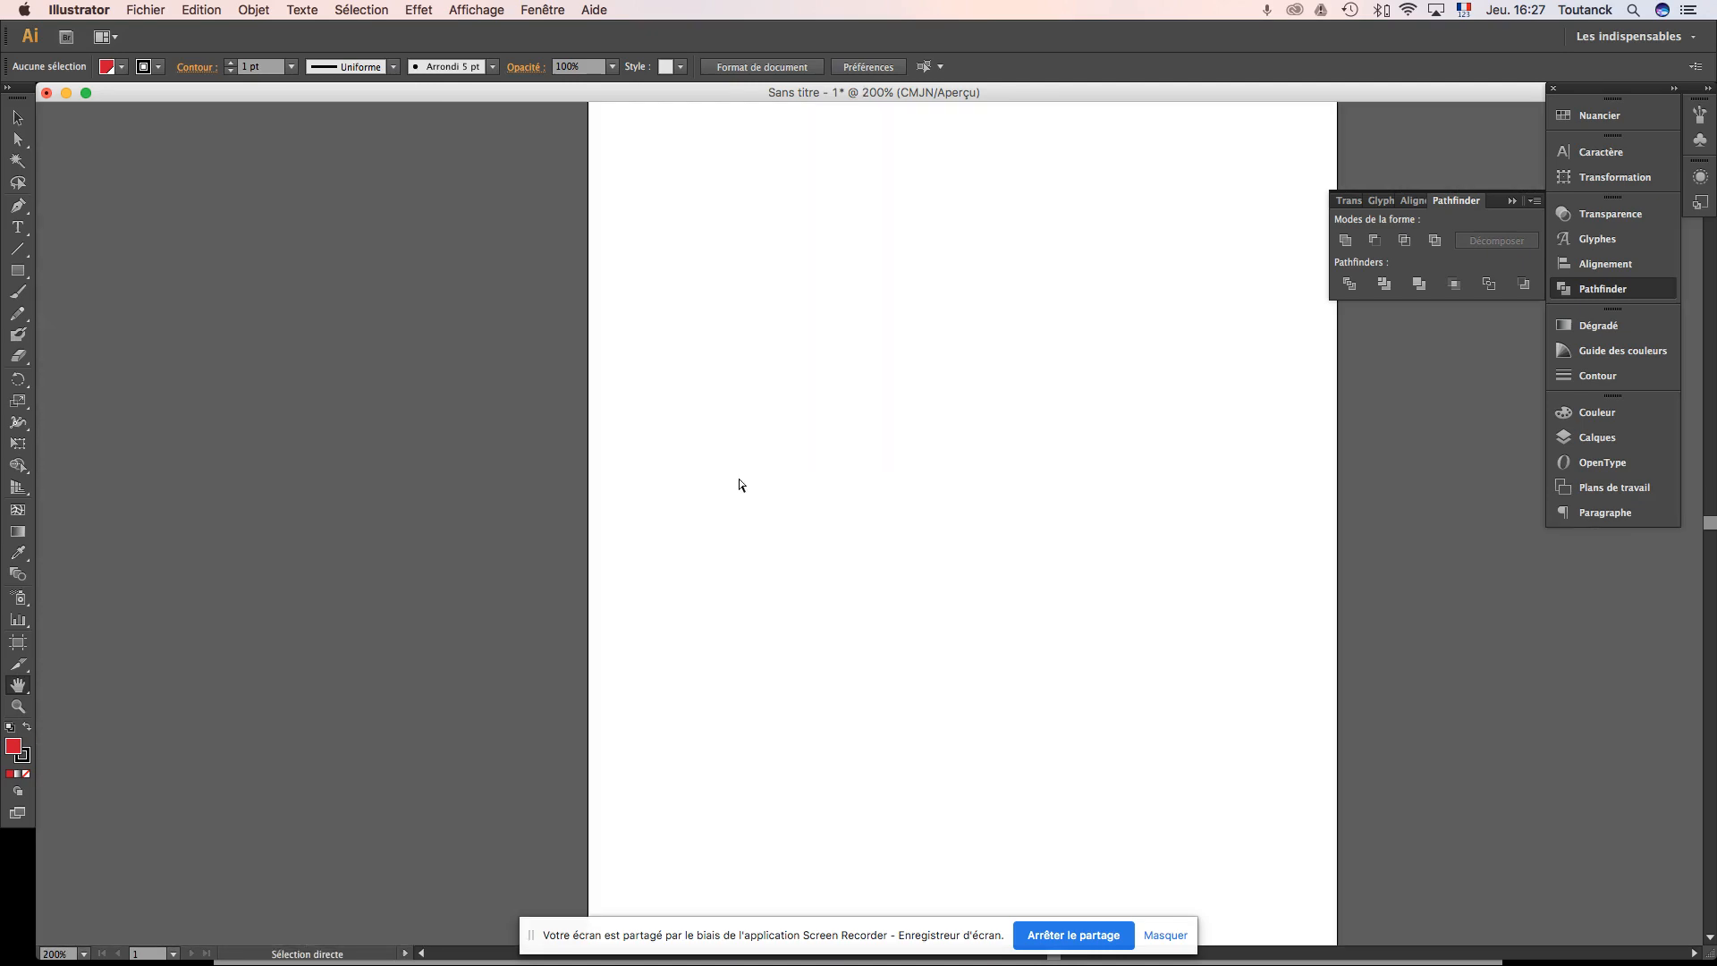
# Step: Alternate between the Hand and Zoom tools to reposition the artboard and magnify it to 300%
pyautogui.click(20, 688)
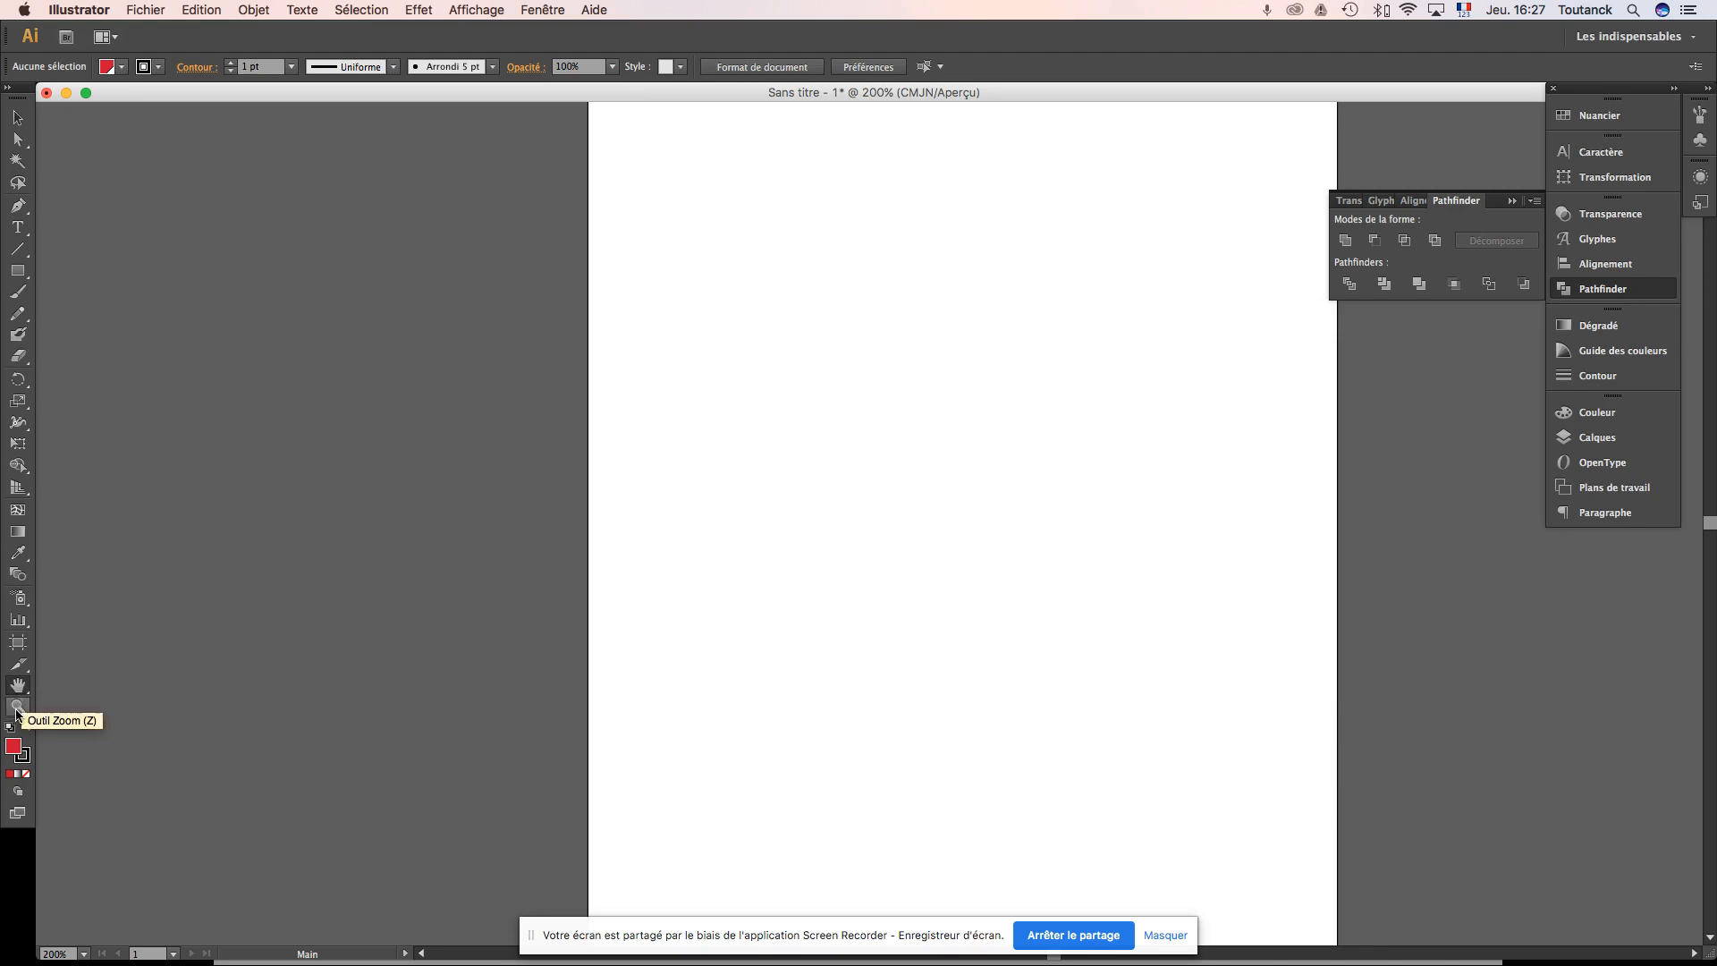
pyautogui.click(17, 708)
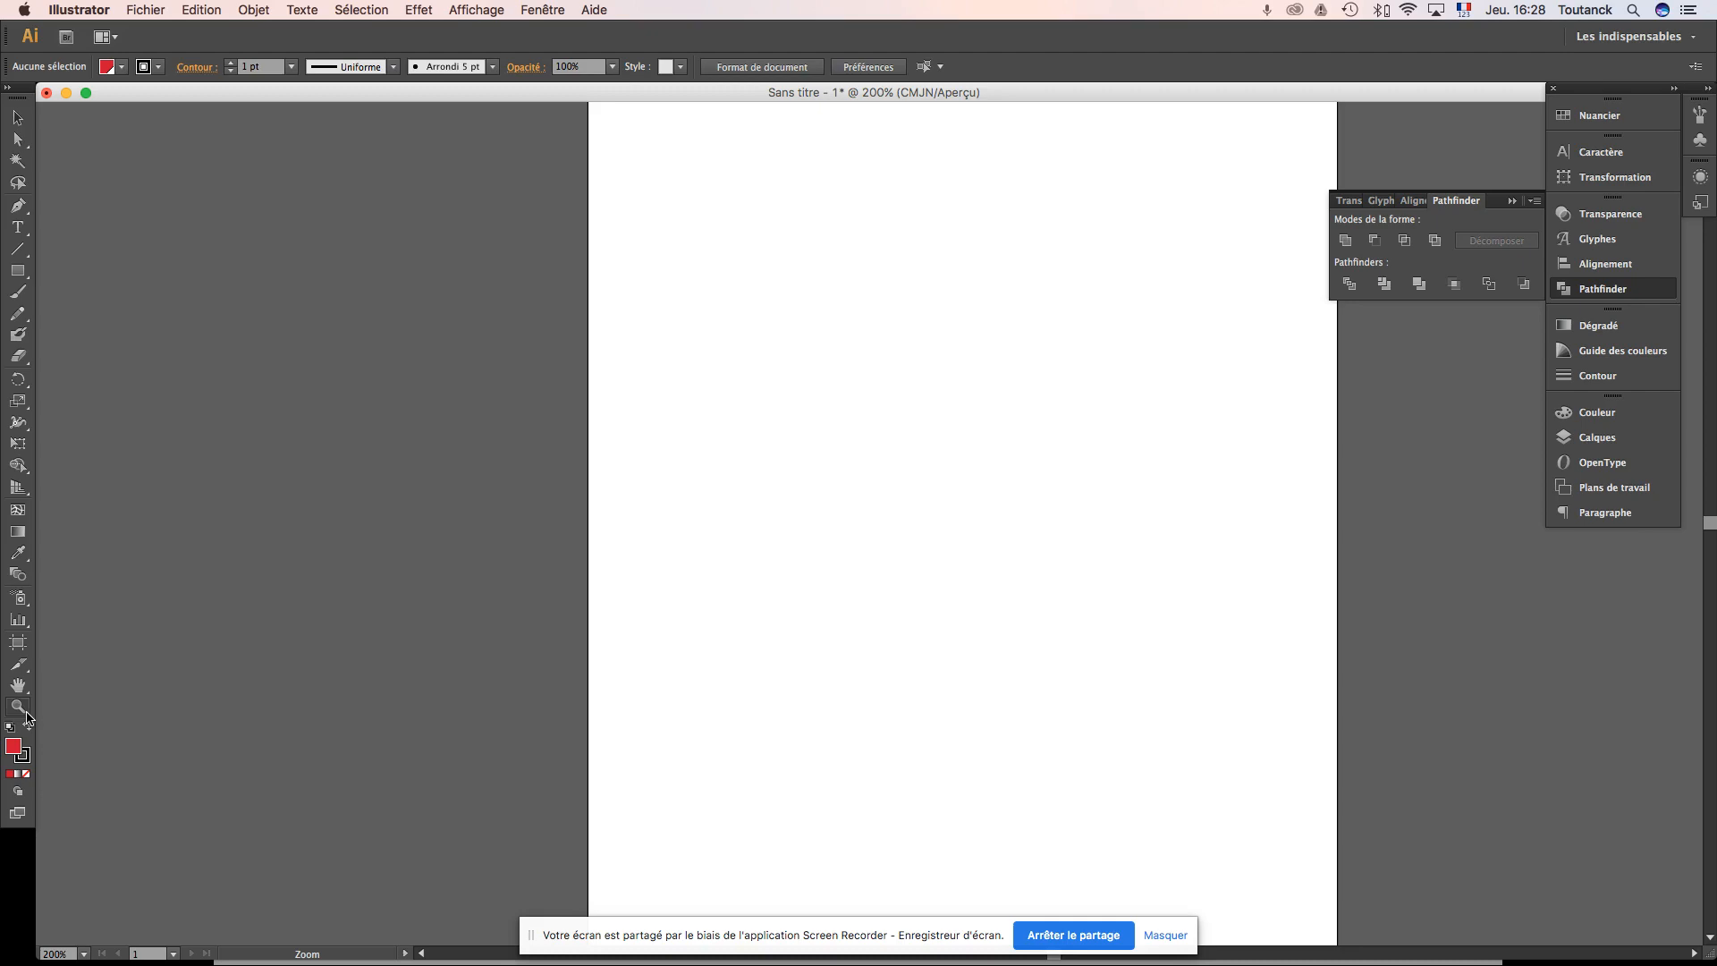
pyautogui.press('h')
pyautogui.moveTo(864, 432); pyautogui.dragTo(612, 753)
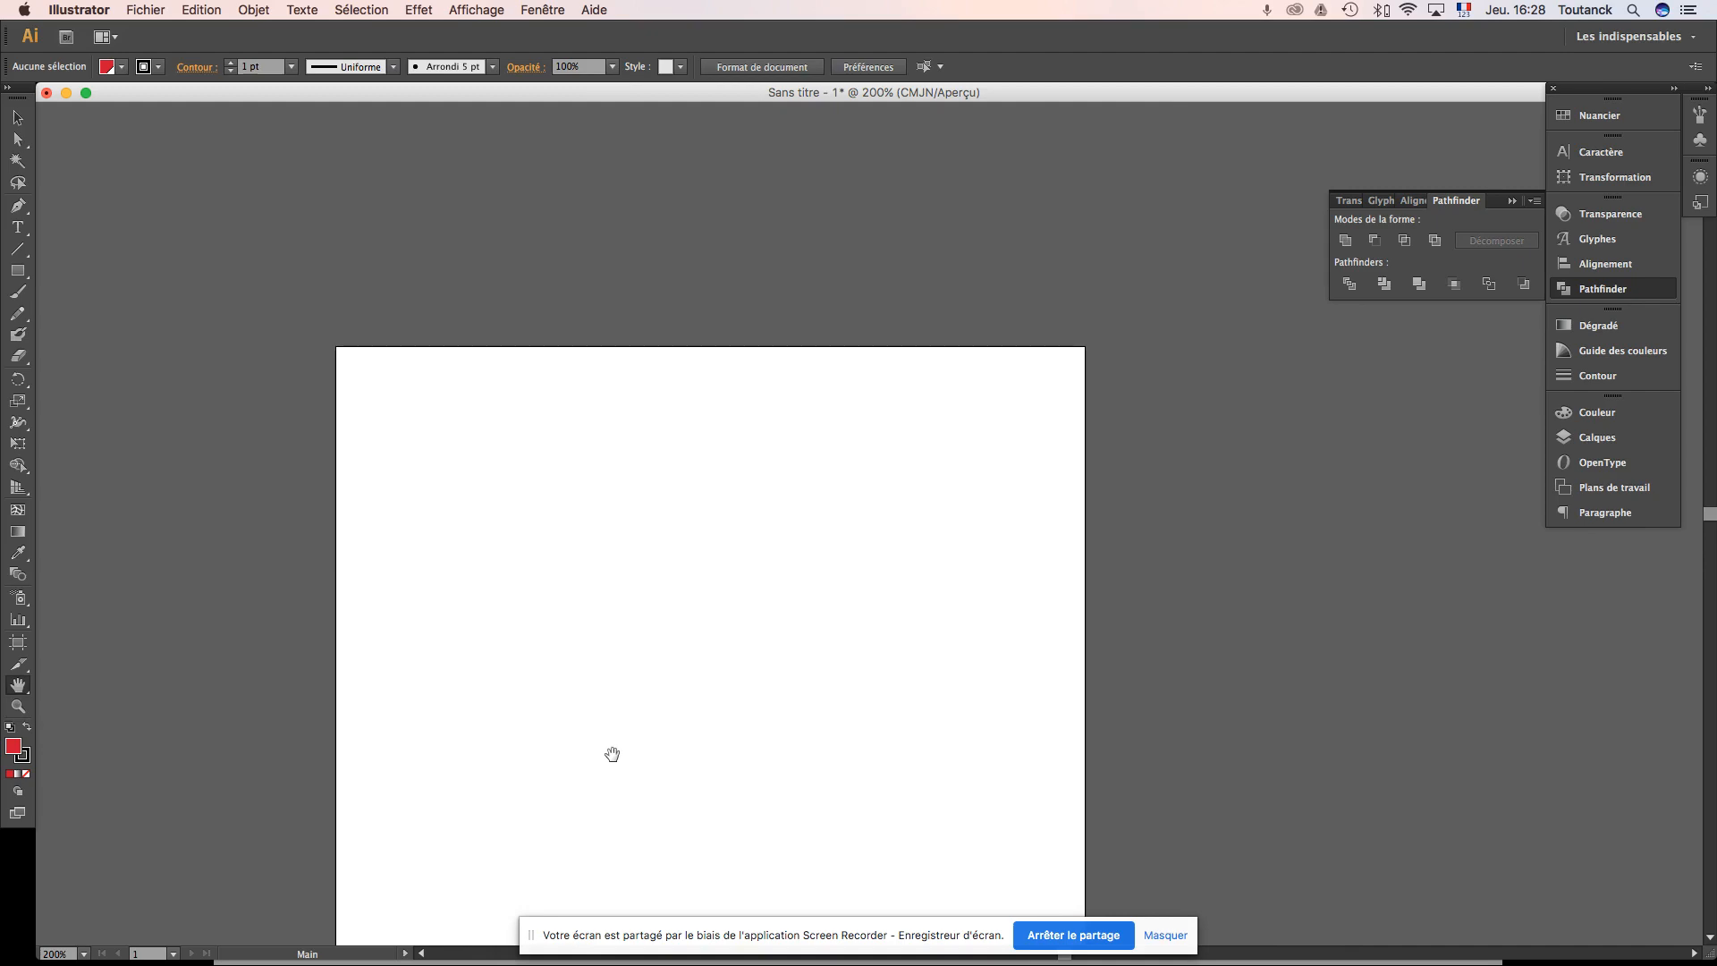
pyautogui.press('z')
pyautogui.click(657, 709)
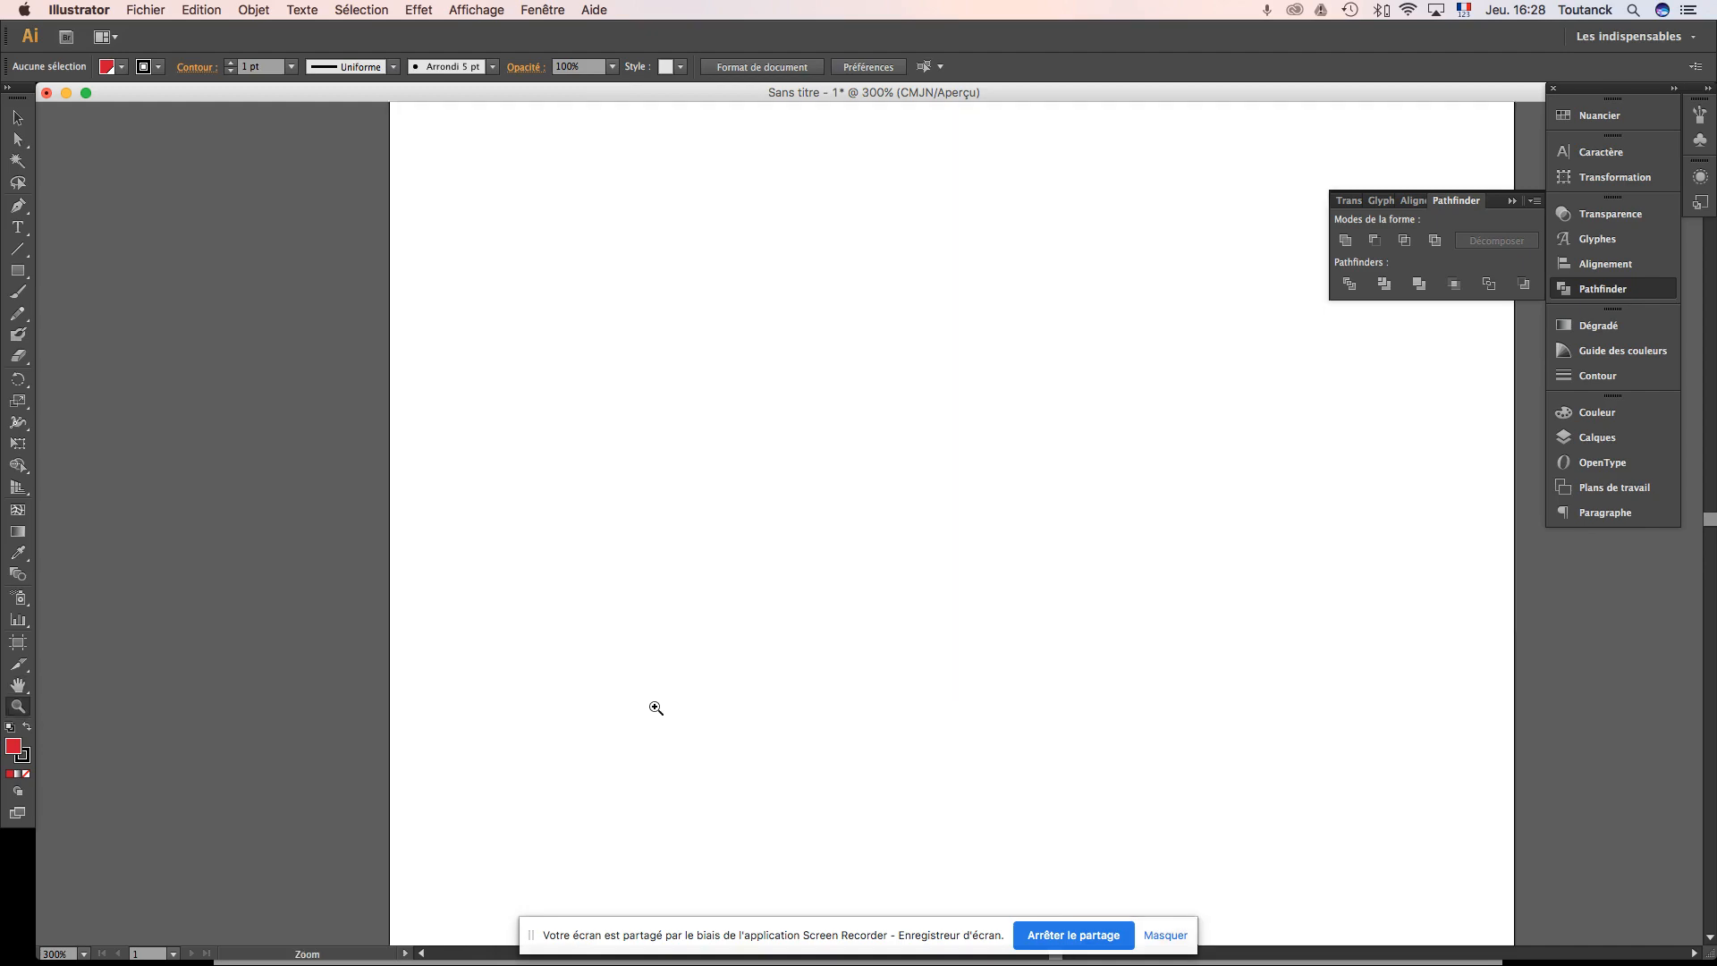
# Step: Zoom out to 150%, reposition the artboard by temporary panning and zoom in to 300%
pyautogui.hscroll(-5, 694, 657)
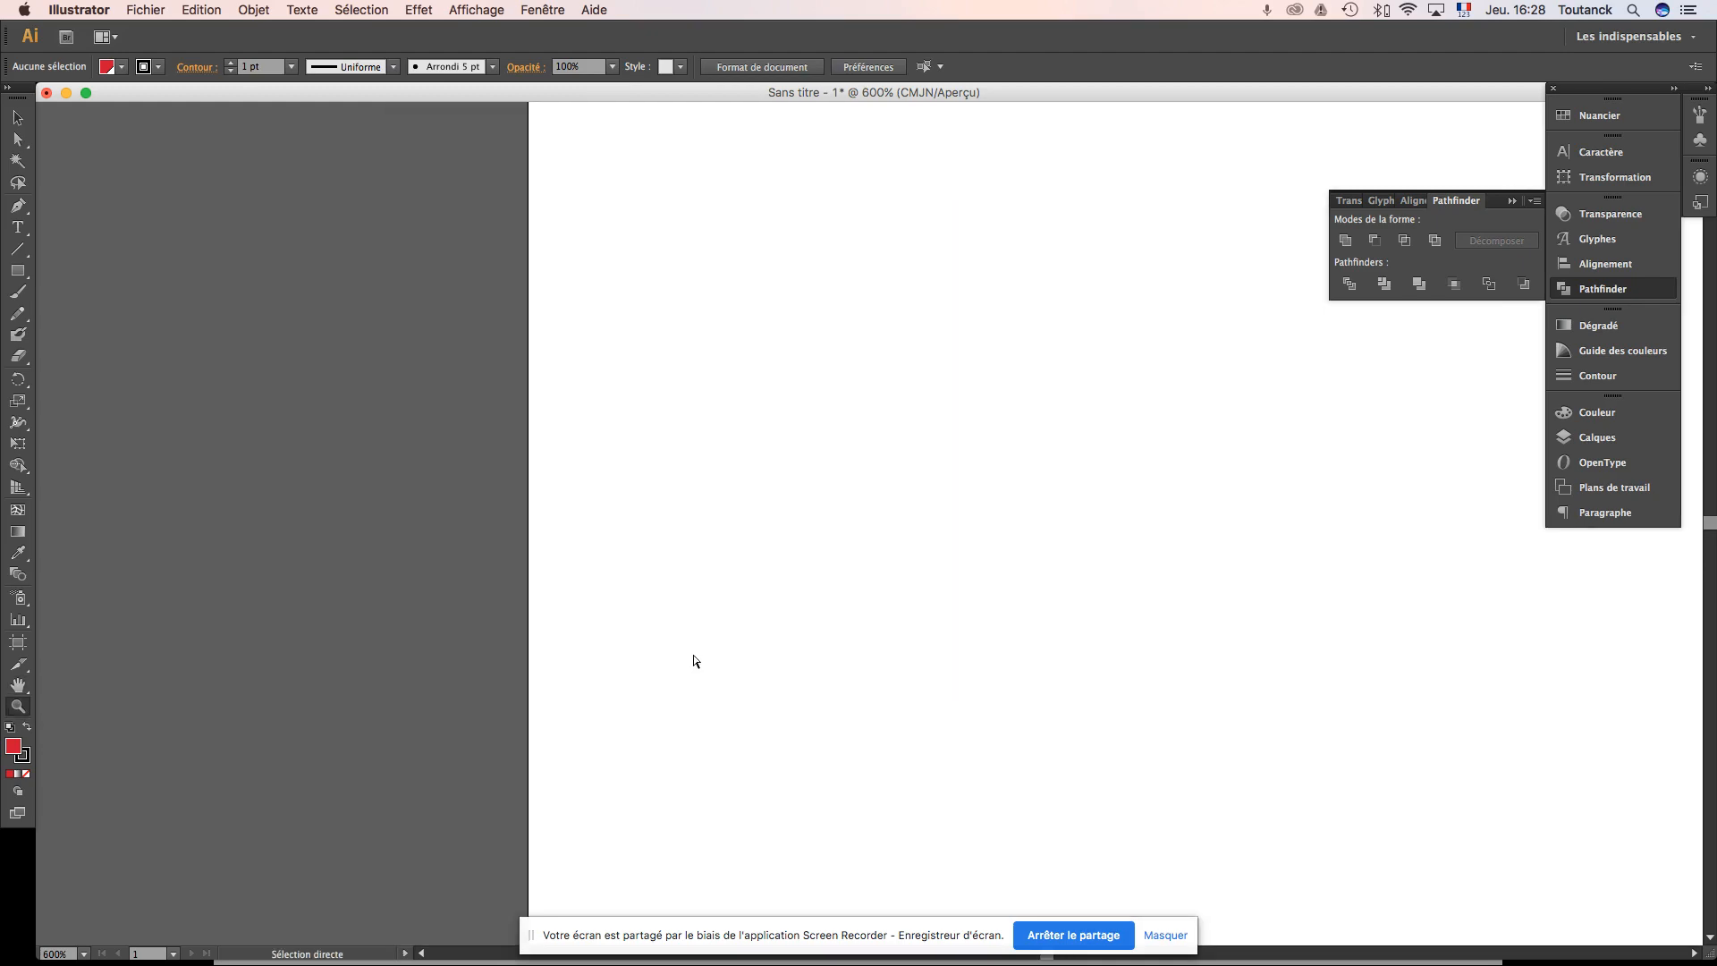
pyautogui.press('super+minus')
pyautogui.press('super+minus')
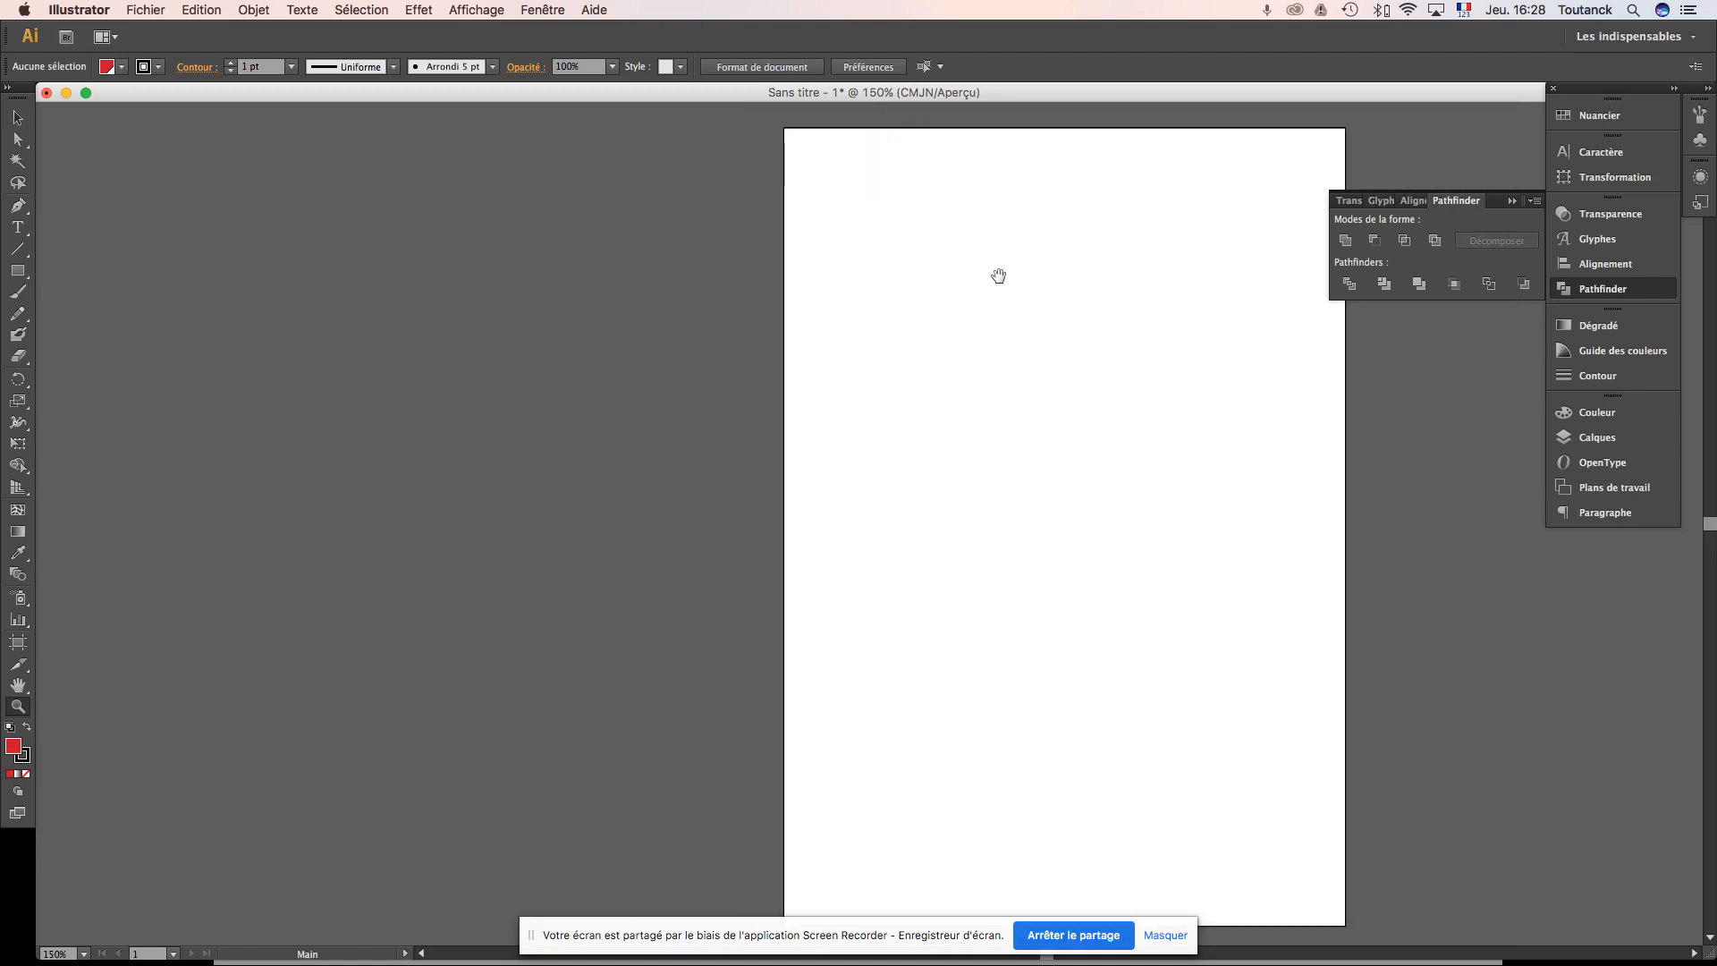
pyautogui.moveTo(996, 276); pyautogui.dragTo(796, 370)
pyautogui.press('super+plus')
pyautogui.press('super+plus')
pyautogui.press('super+plus')
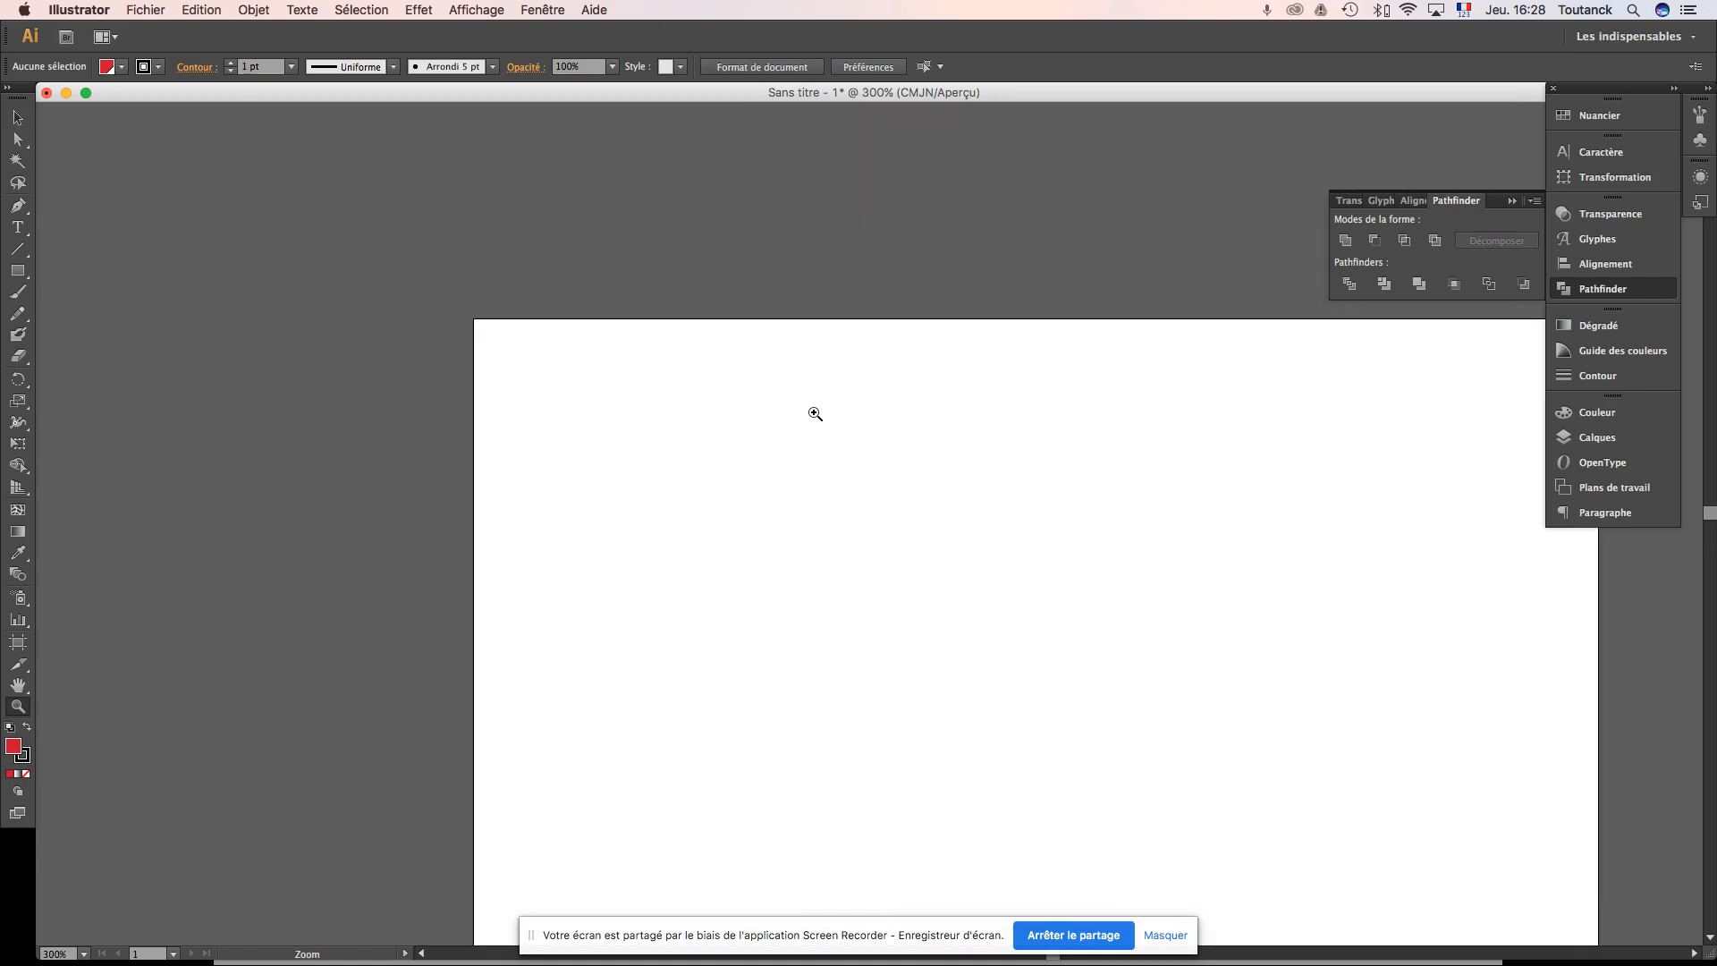
# Step: Magnify the artboard to 800% with the Zoom tool and reduce it in stages to 100%
pyautogui.click(815, 413)
pyautogui.click(805, 531)
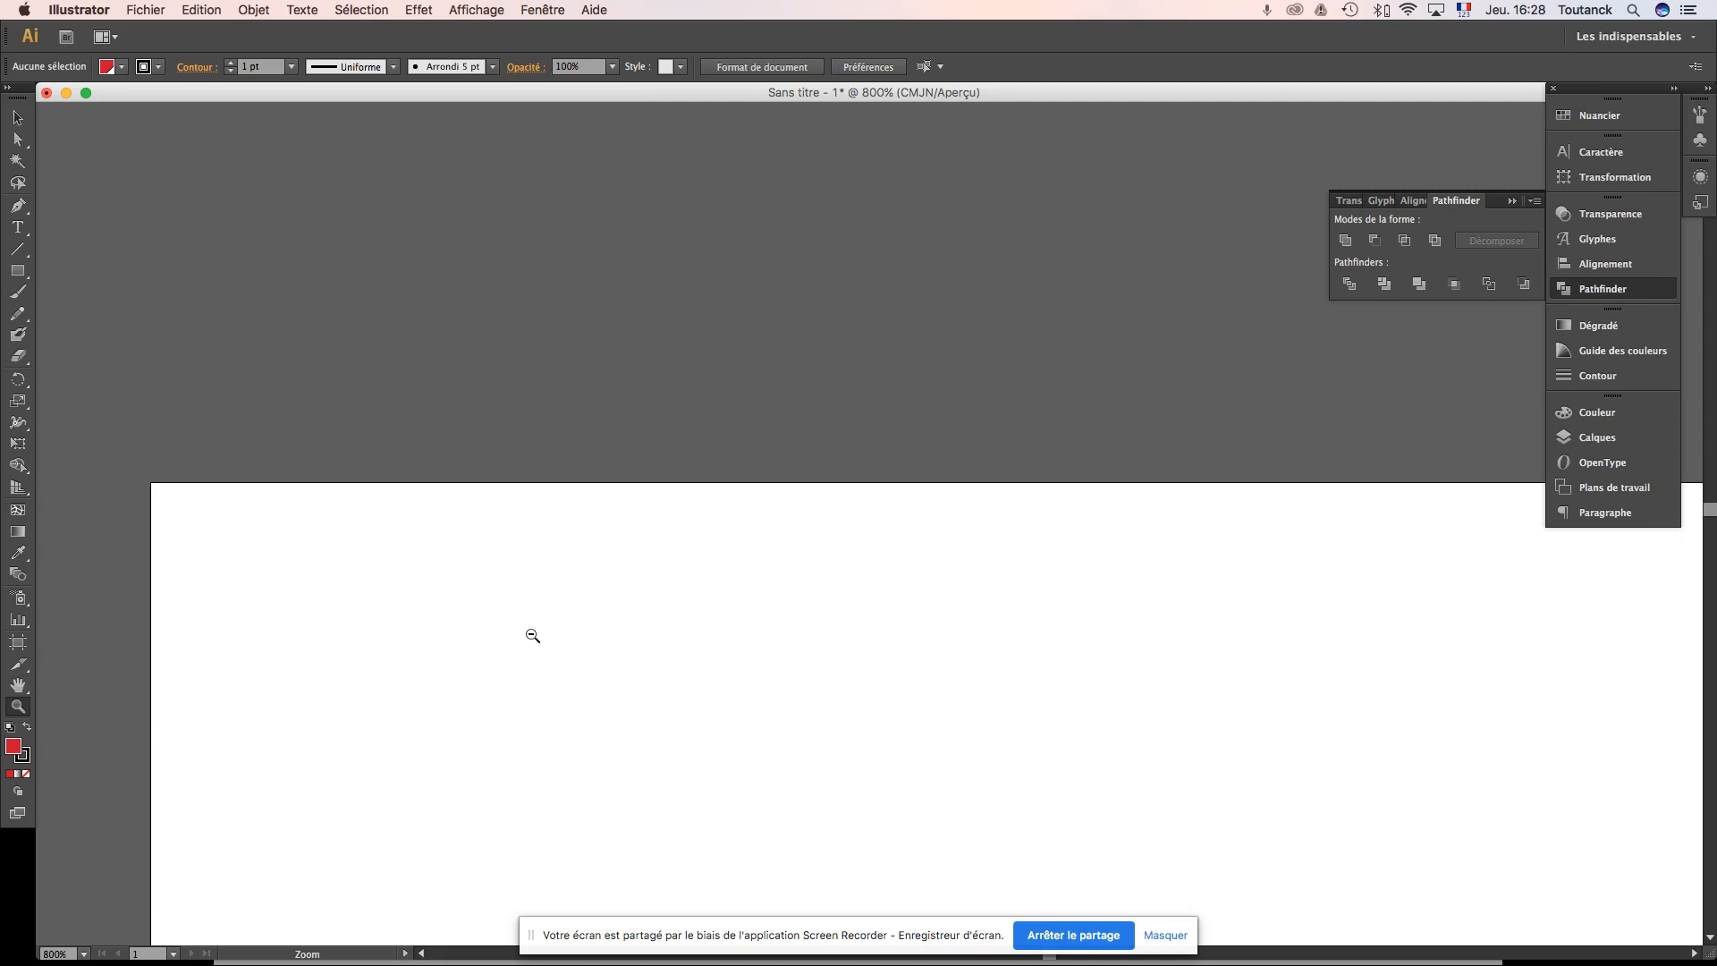
pyautogui.keyDown('alt'); pyautogui.click(494, 570); pyautogui.keyUp('alt')
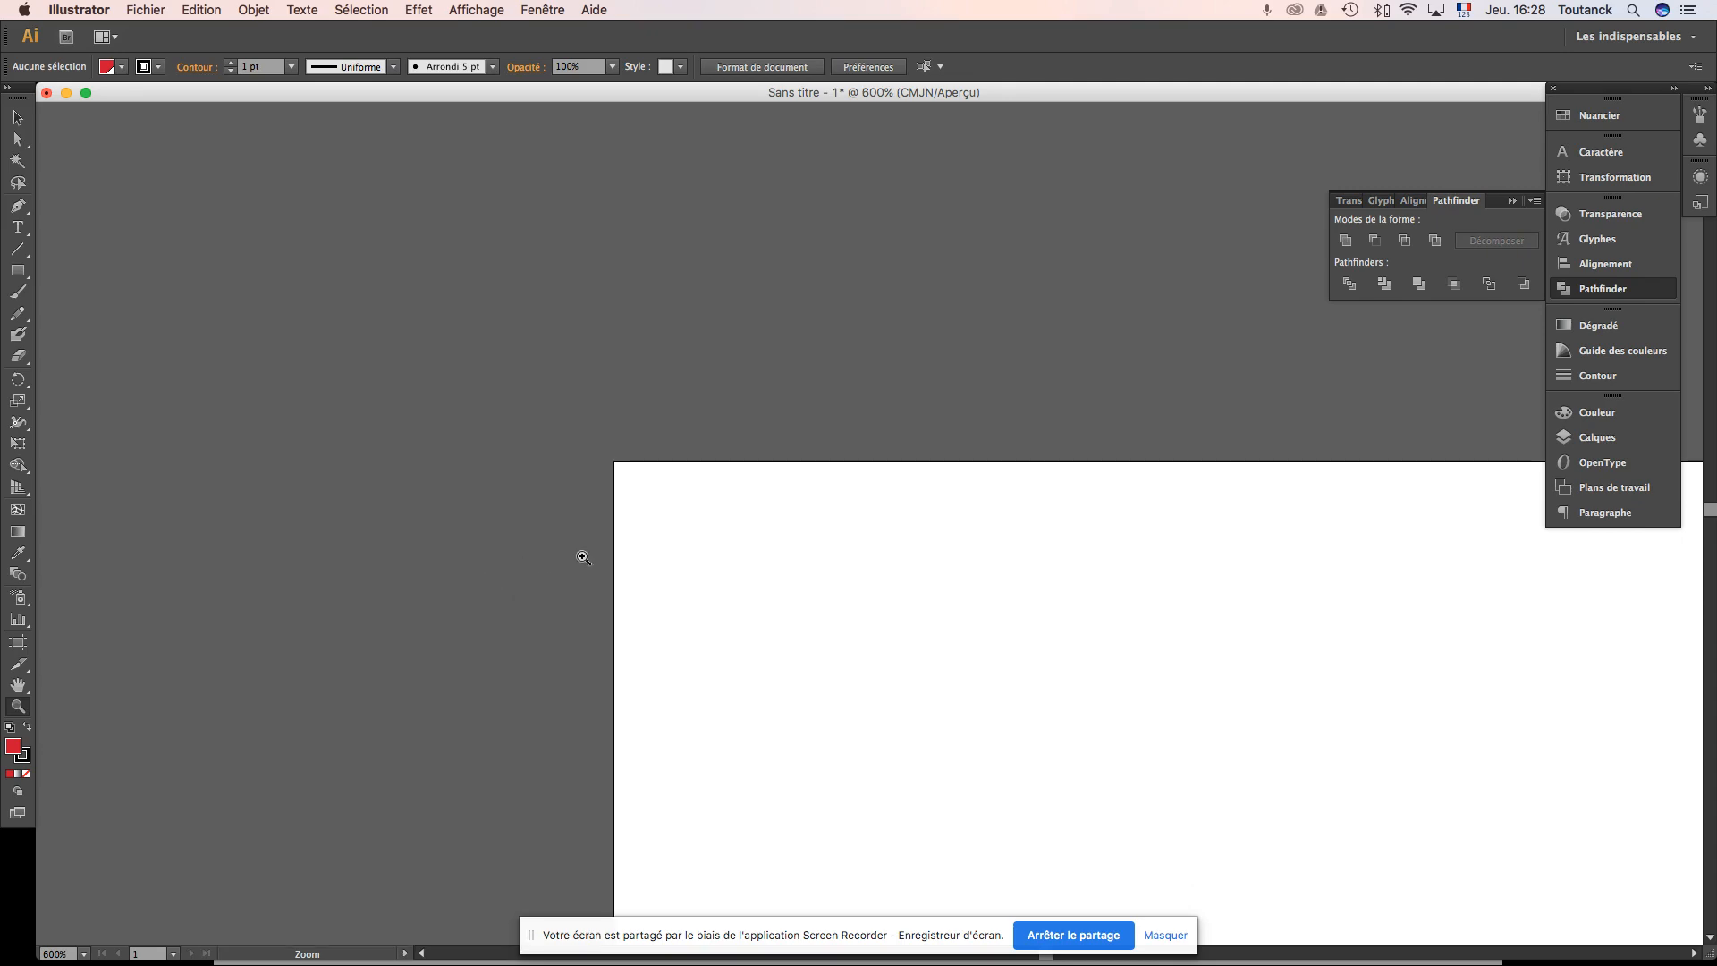
pyautogui.keyDown('alt'); pyautogui.click(659, 552); pyautogui.keyUp('alt')
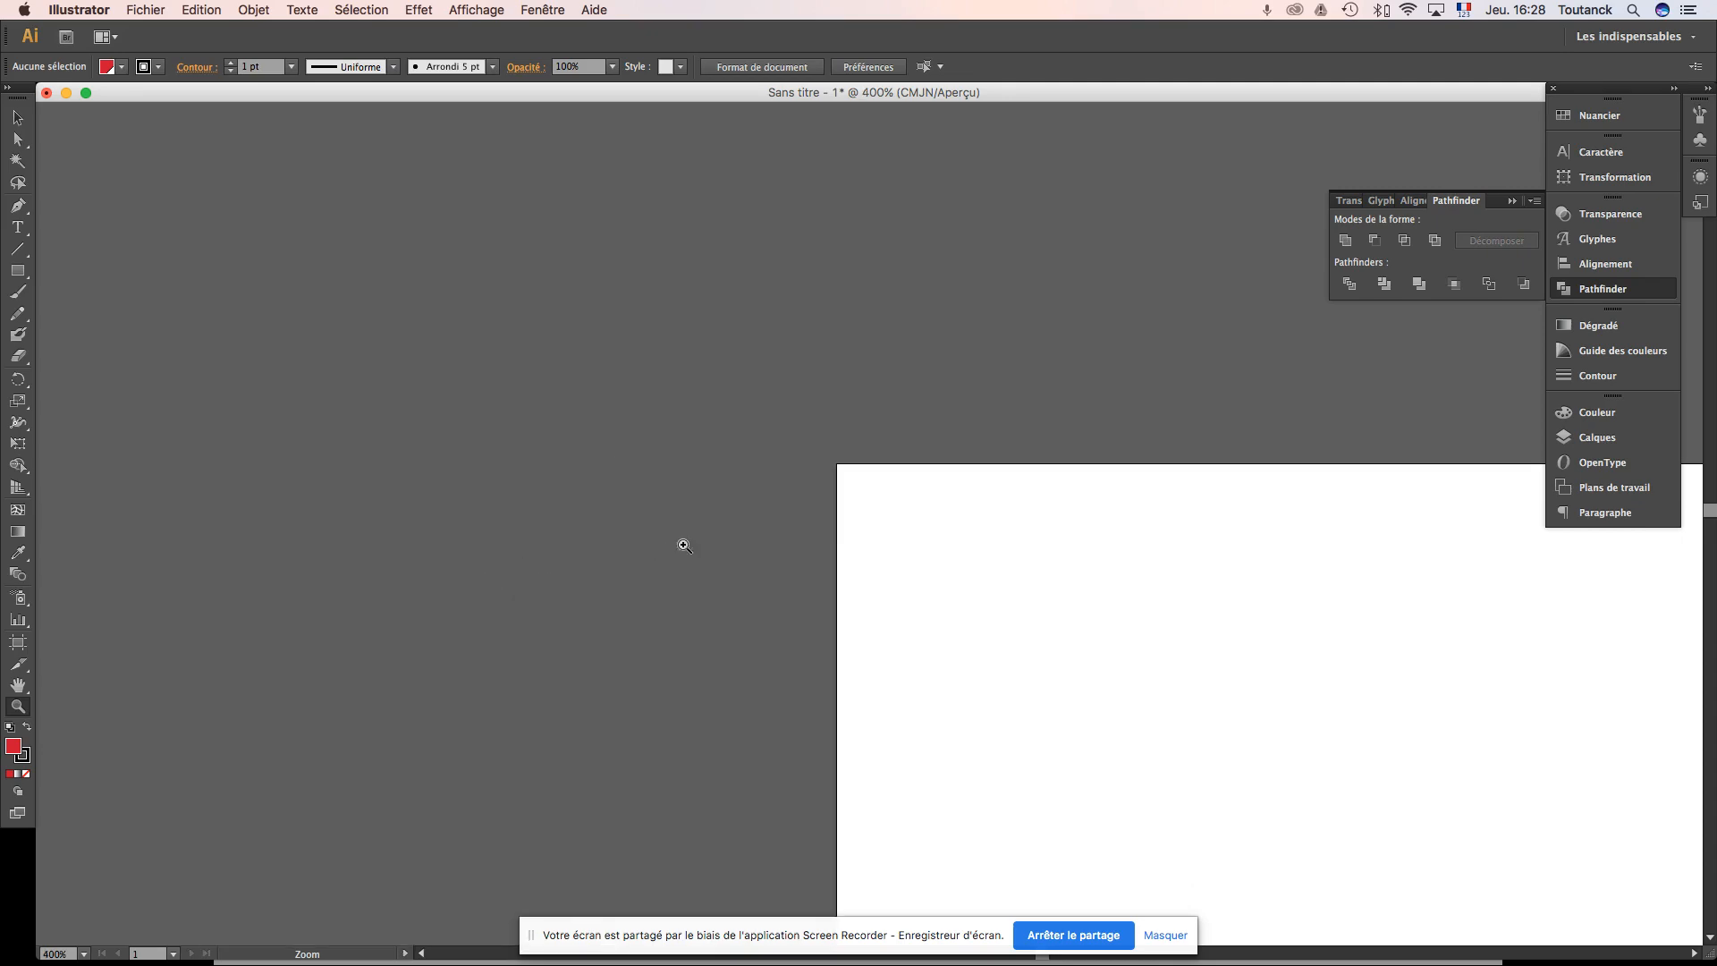
pyautogui.keyDown('alt'); pyautogui.click(975, 536); pyautogui.keyUp('alt')
pyautogui.keyDown('alt'); pyautogui.click(982, 535); pyautogui.keyUp('alt')
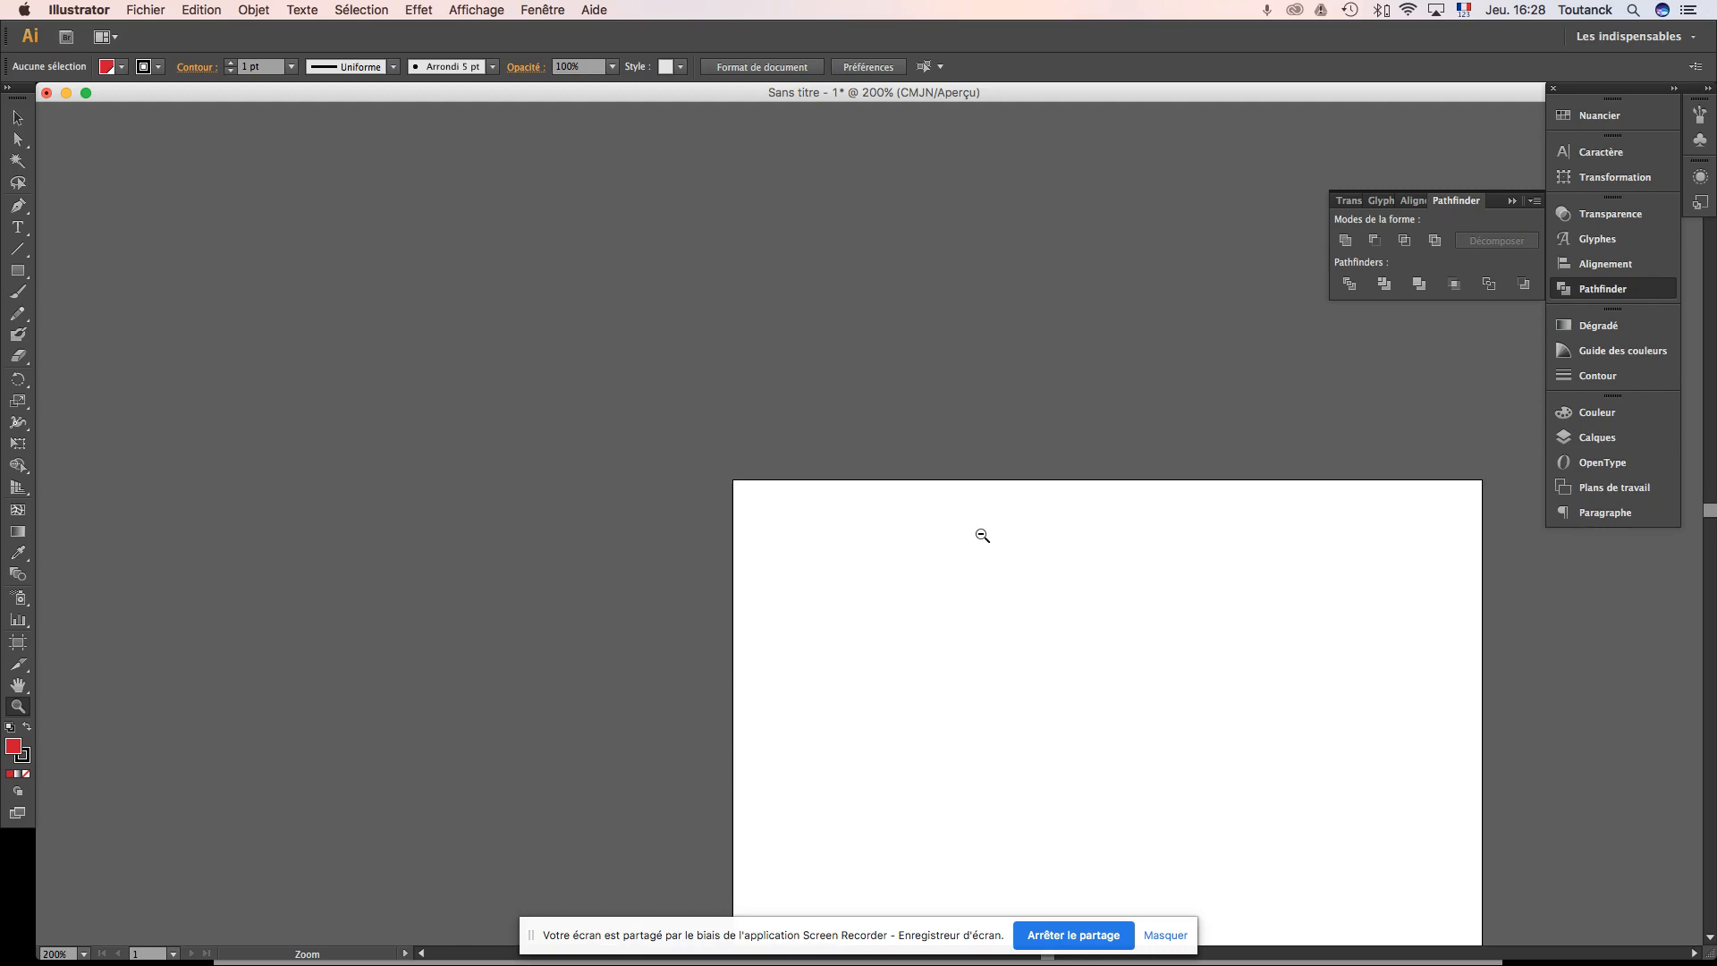
pyautogui.keyDown('alt'); pyautogui.click(982, 534); pyautogui.keyUp('alt')
pyautogui.keyDown('alt'); pyautogui.click(982, 535); pyautogui.keyUp('alt')
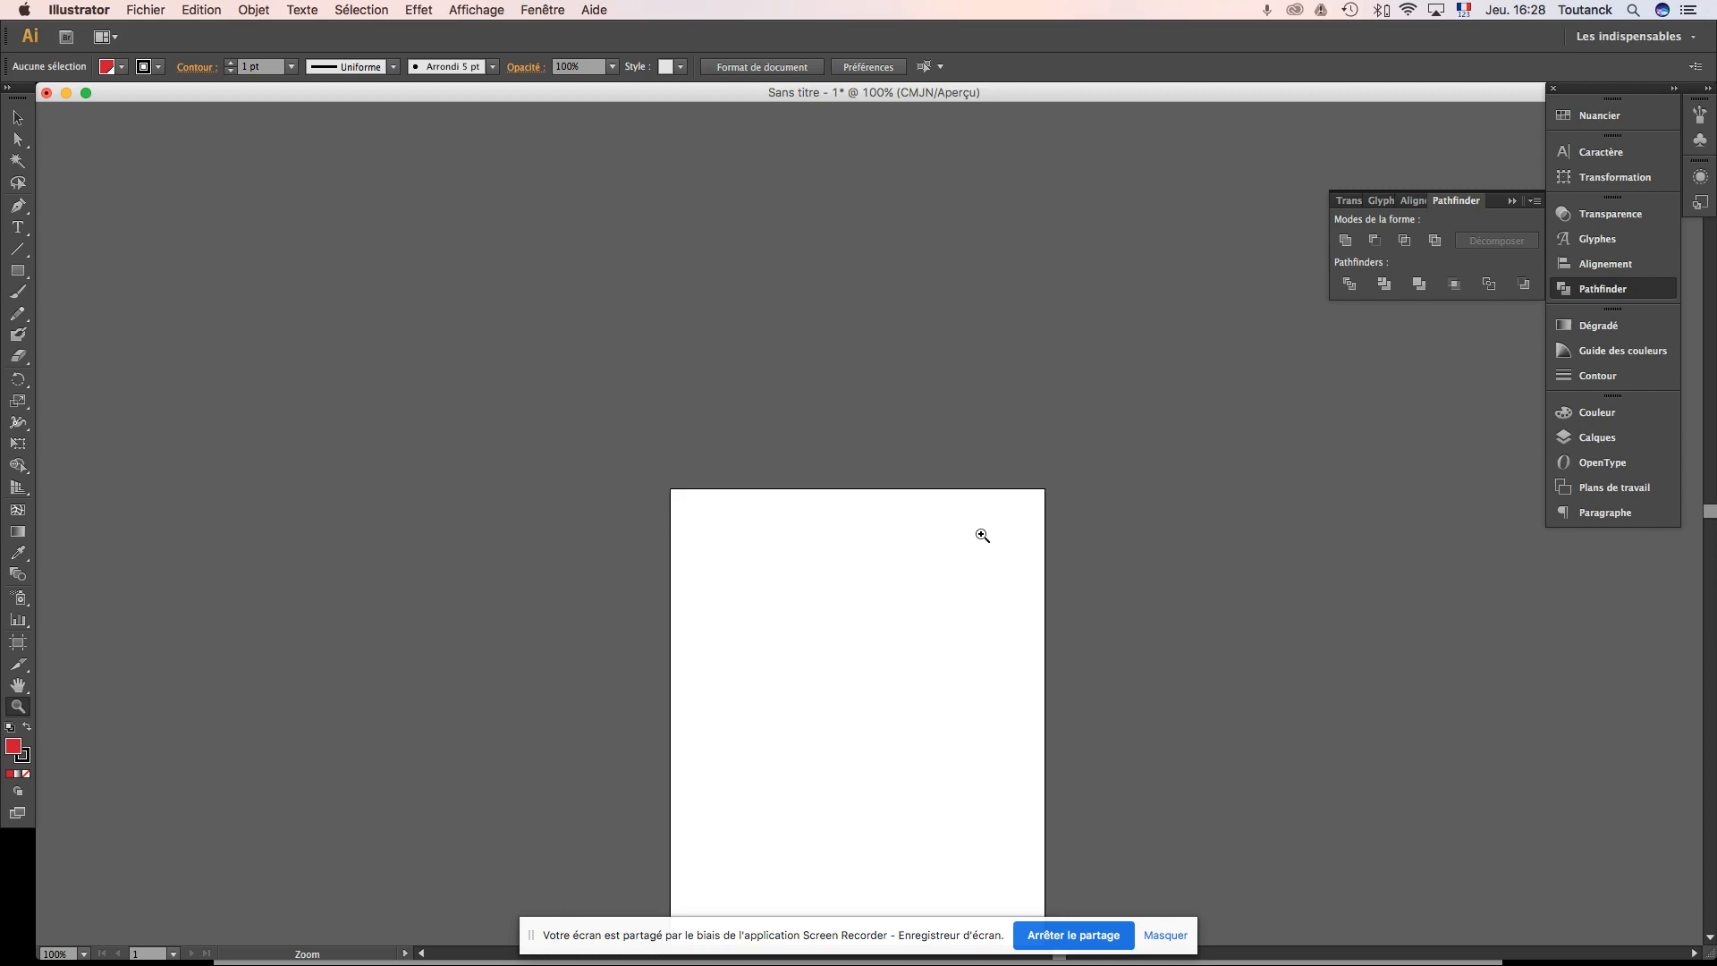
# Step: Magnify the upper part of the artboard from 100% to 400% with the Zoom tool
pyautogui.click(928, 540)
pyautogui.click(929, 539)
pyautogui.click(928, 539)
pyautogui.click(928, 539)
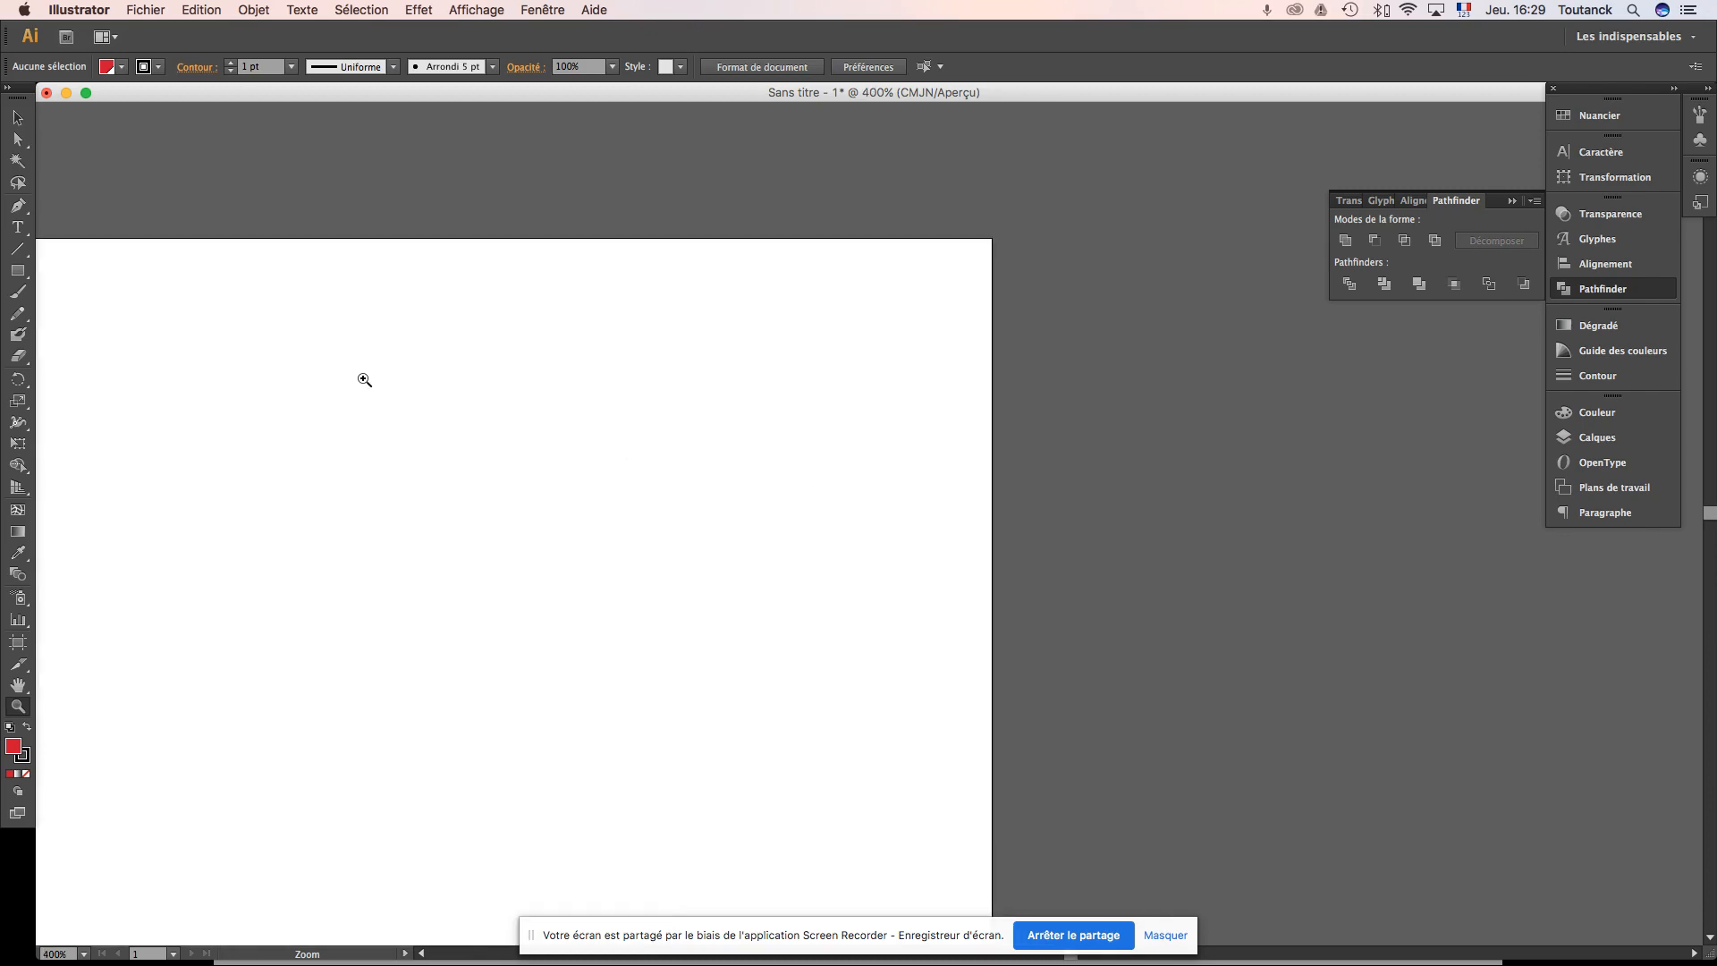
# Step: Zoom out to 200% and reposition the artboard by temporary panning and with the Hand tool
pyautogui.keyDown('alt'); pyautogui.click(376, 415); pyautogui.keyUp('alt')
pyautogui.keyDown('alt'); pyautogui.click(378, 417); pyautogui.keyUp('alt')
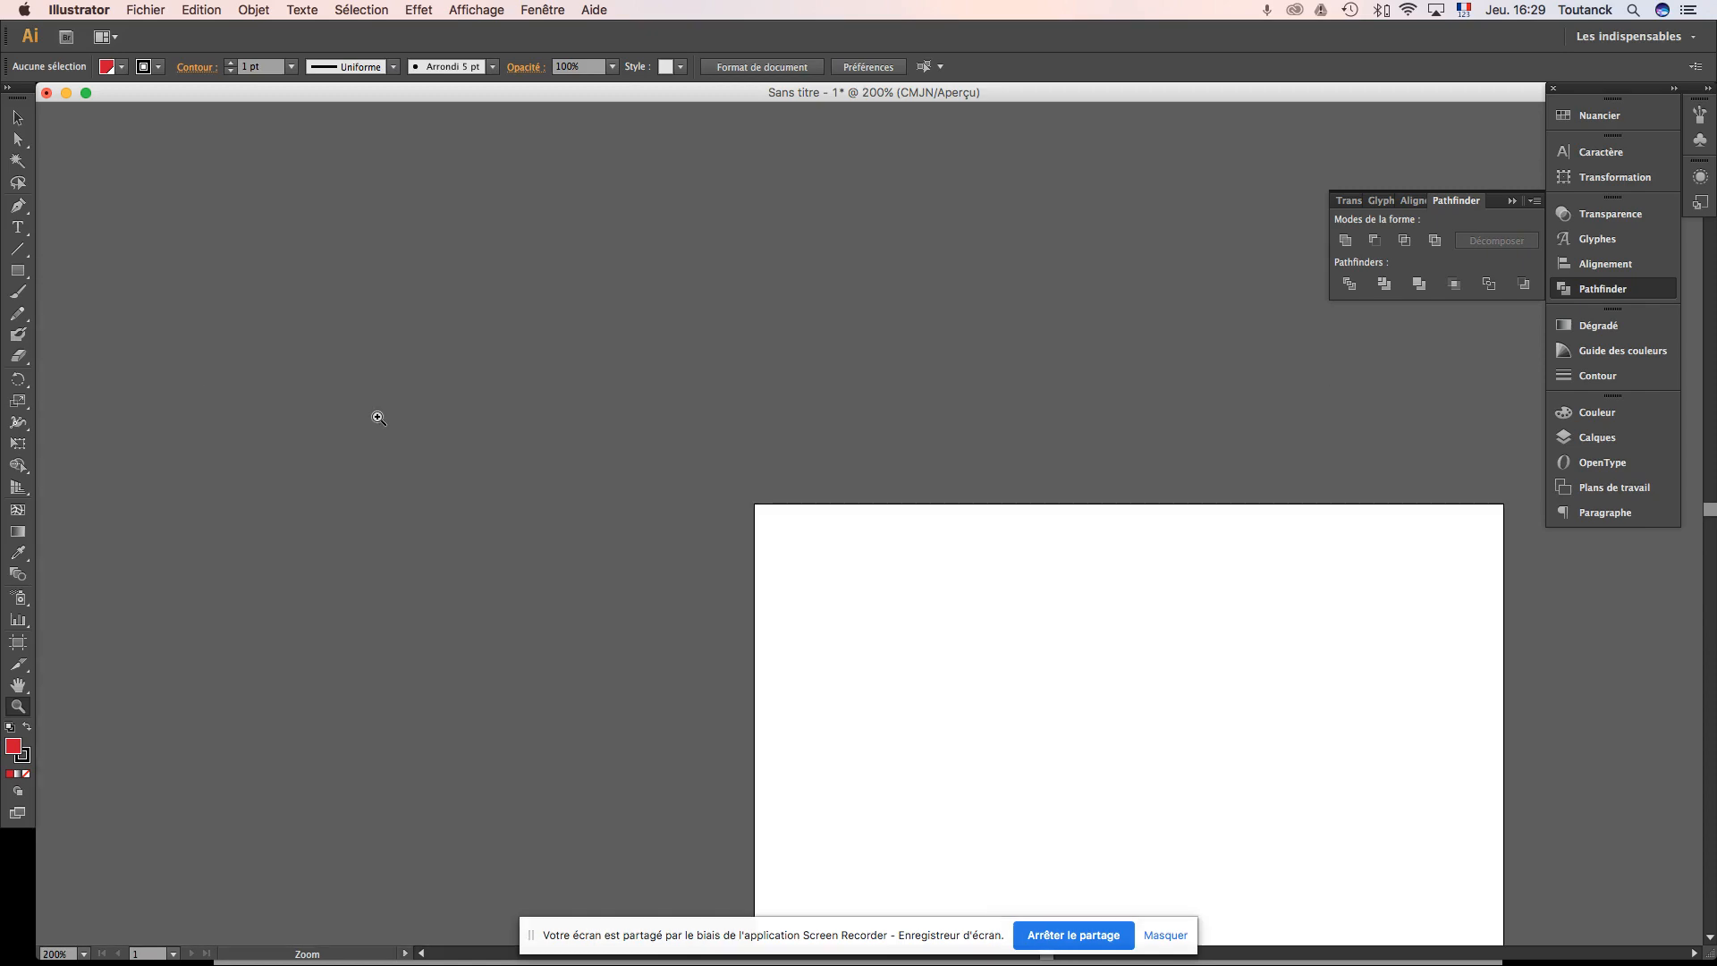
pyautogui.moveTo(1062, 638); pyautogui.dragTo(652, 387)
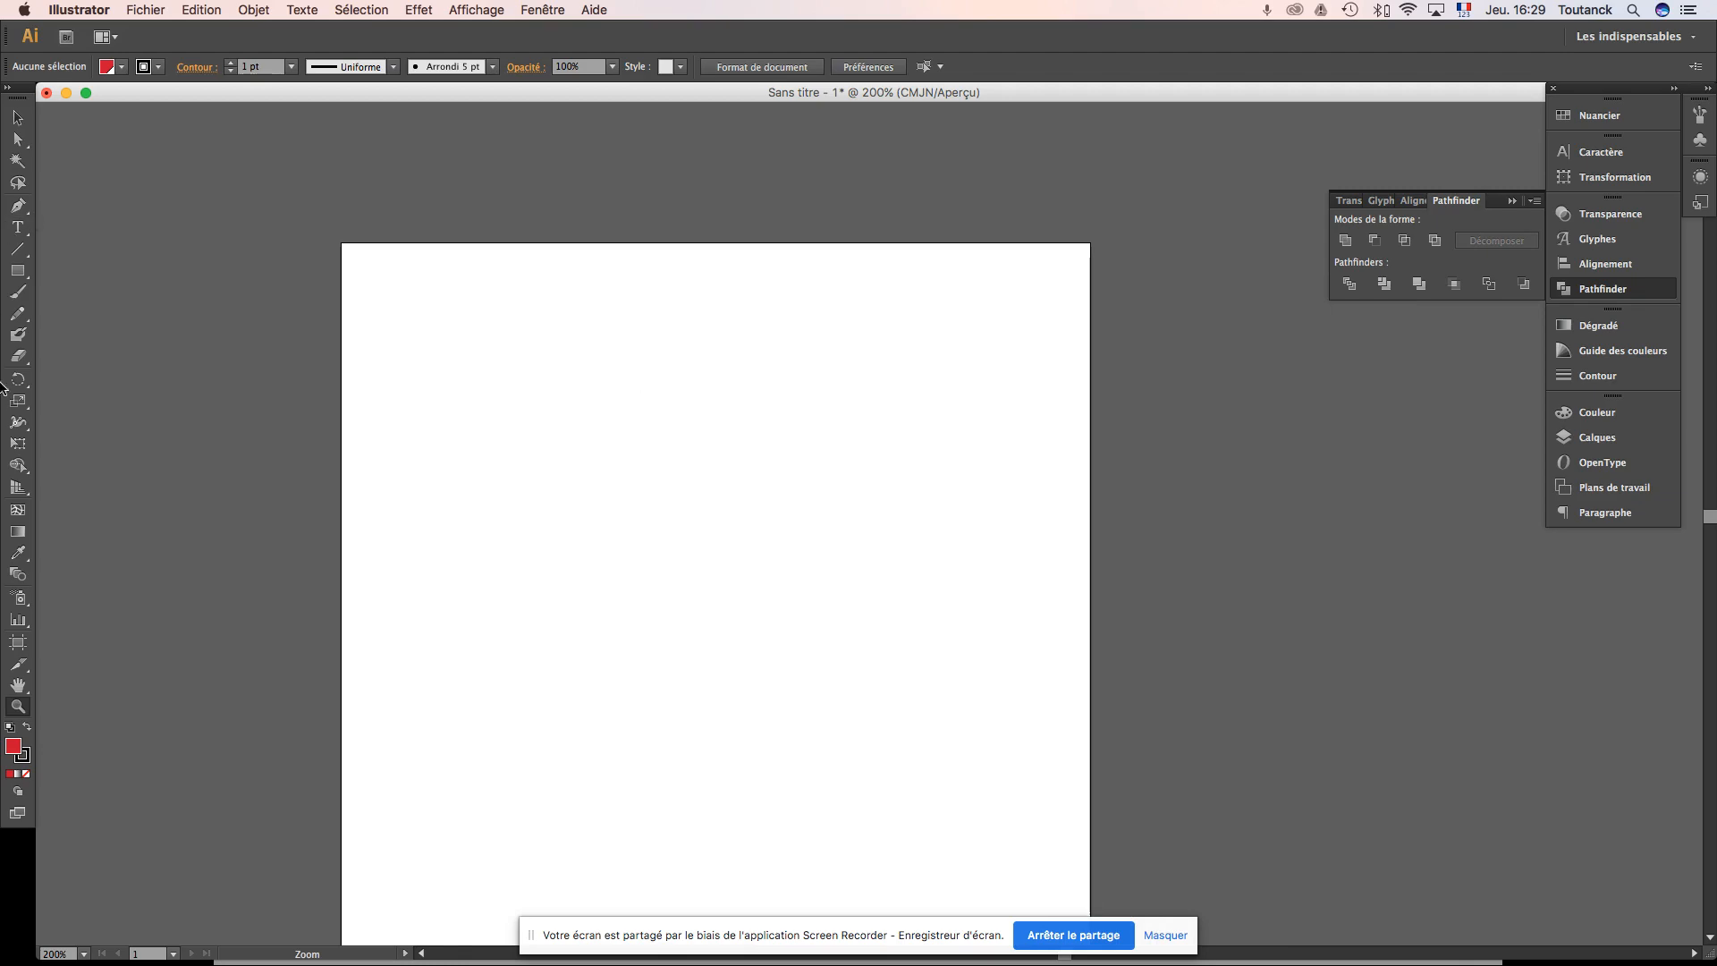
pyautogui.click(17, 689)
pyautogui.moveTo(613, 372); pyautogui.dragTo(606, 436)
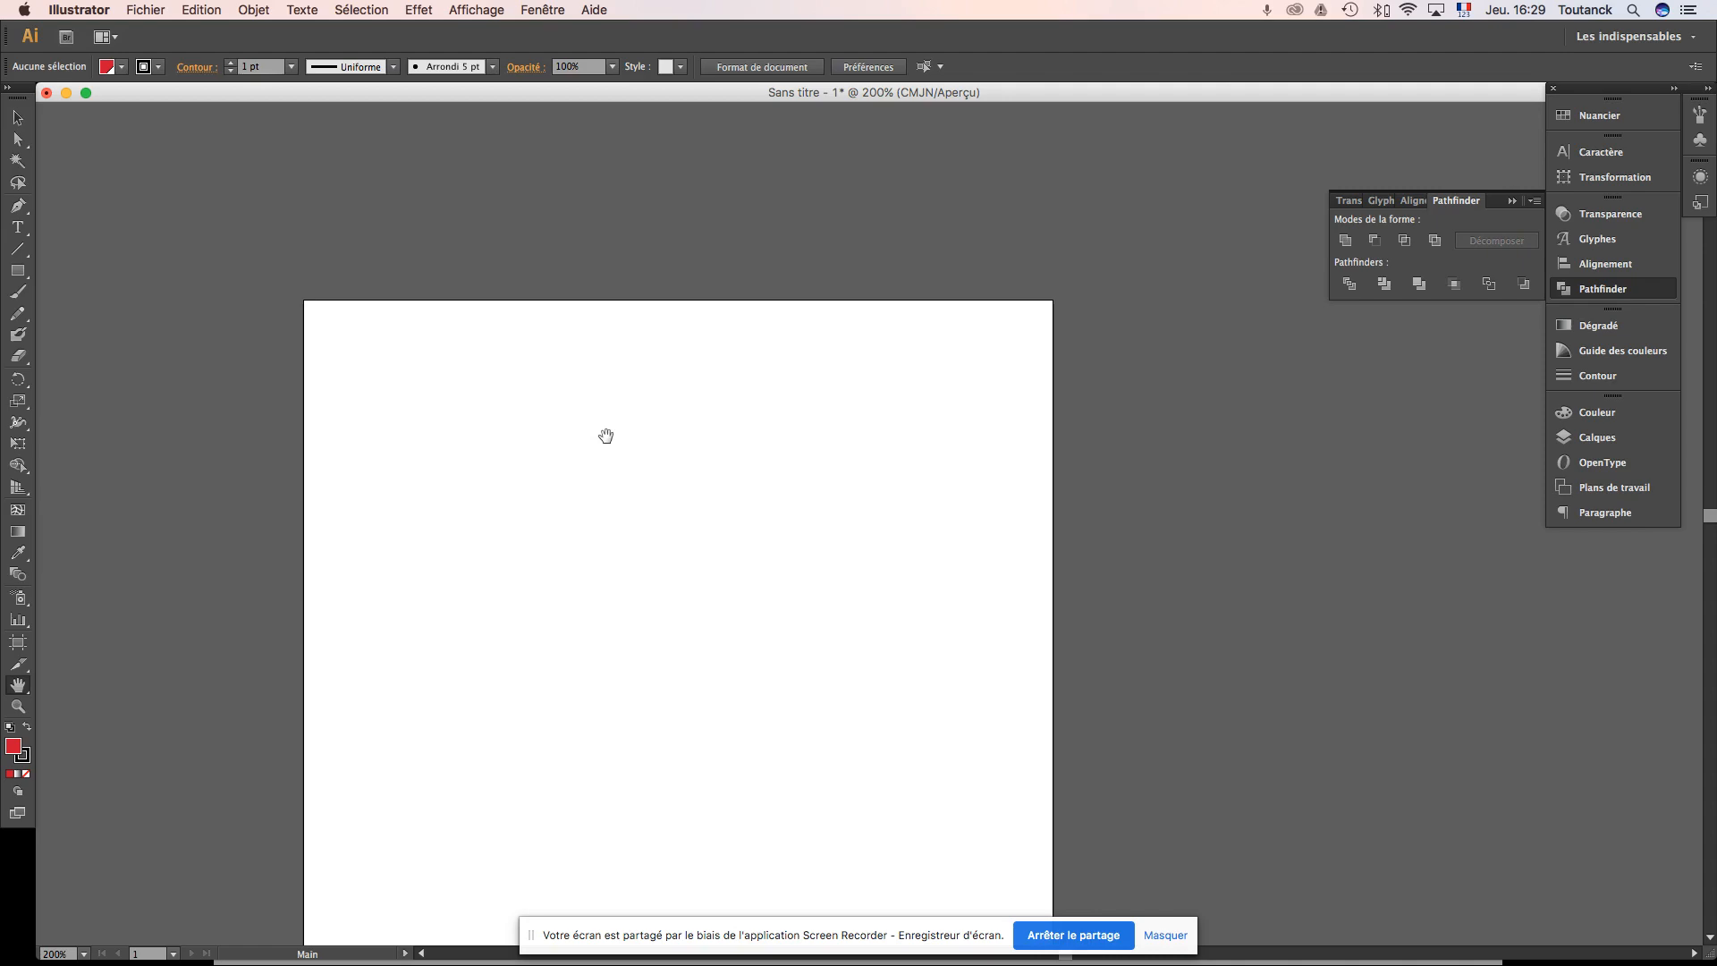
# Step: Magnify the artboard in stages to beyond 1200% while keeping the Hand tool active
pyautogui.press('super+equal')
pyautogui.press('super+equal')
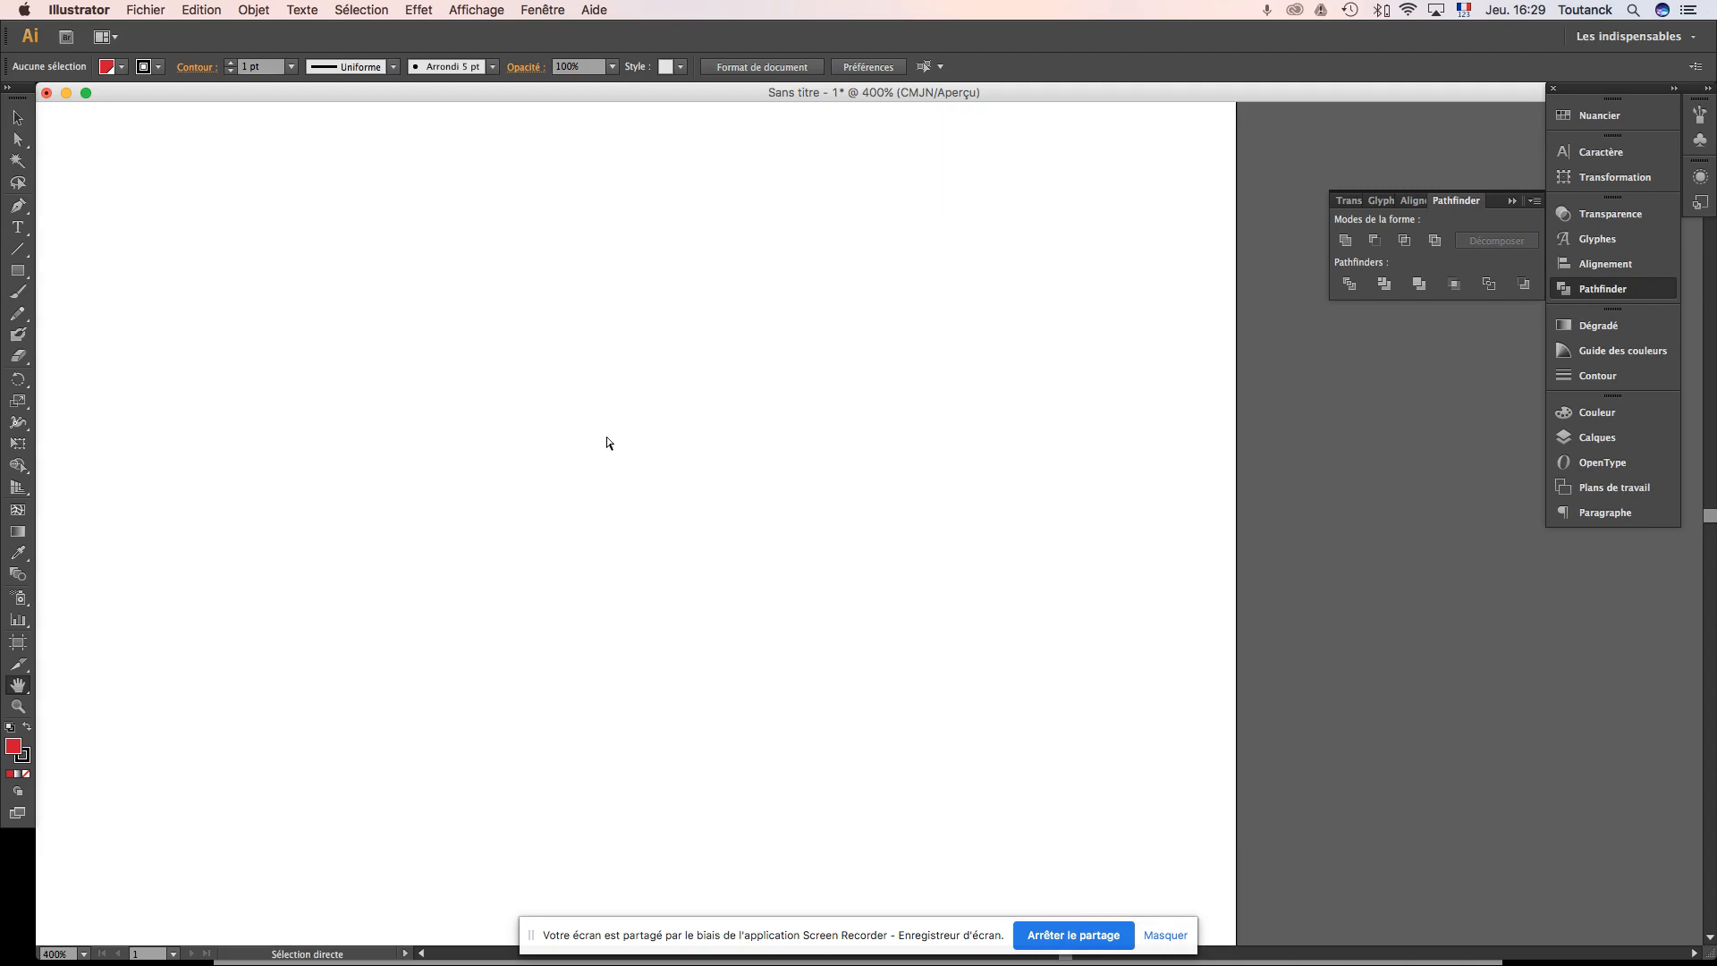
pyautogui.press('super+equal')
pyautogui.press('super+equal')
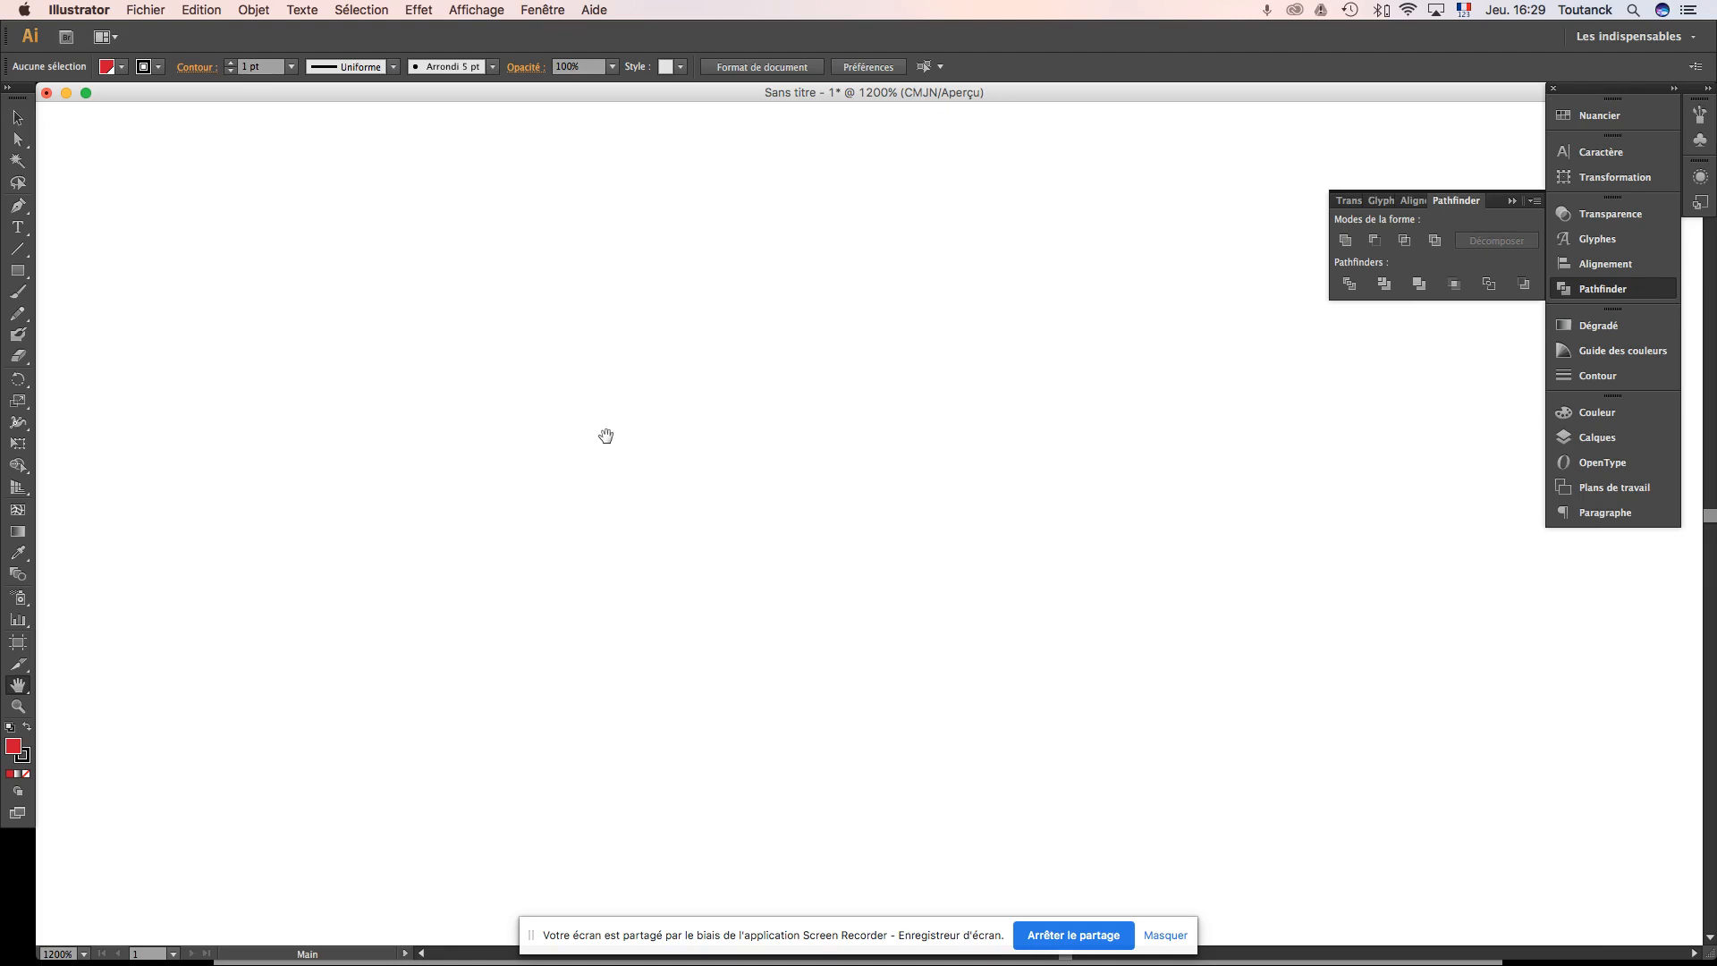
pyautogui.press('super+equal')
pyautogui.press('super+equal')
pyautogui.press('super+equal')
# Step: Reduce the artboard's magnification in stages to 200%
pyautogui.press('super+minus')
pyautogui.press('super+minus')
pyautogui.press('super+minus')
pyautogui.press('super+minus')
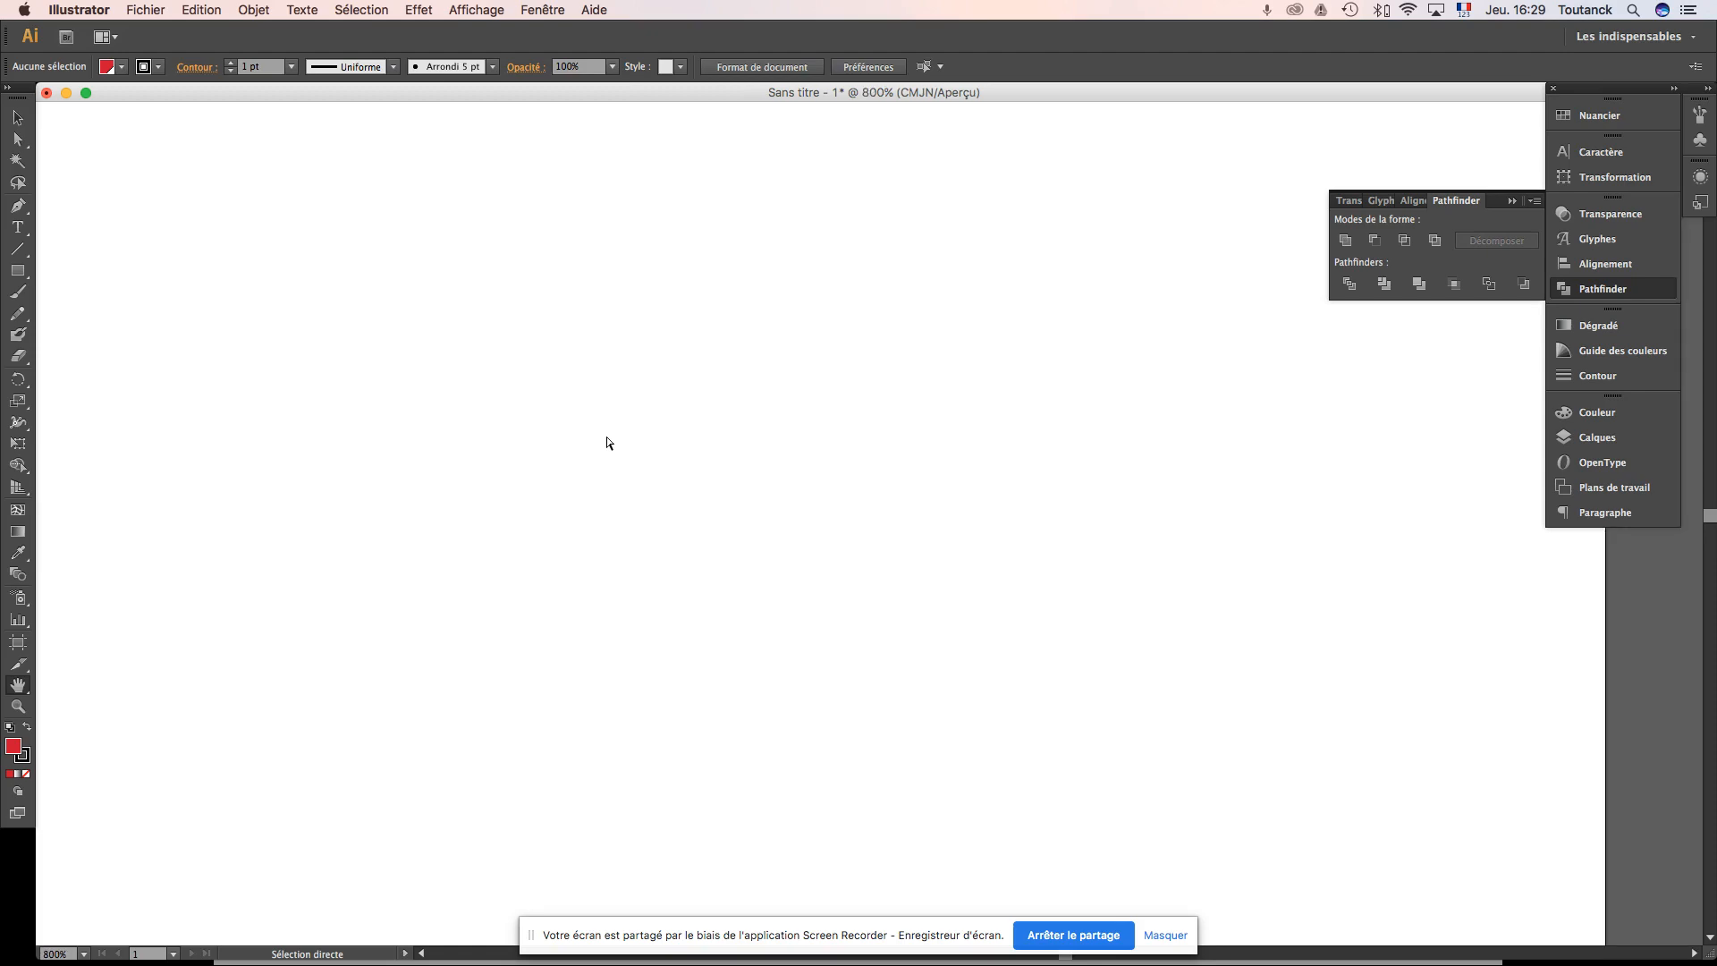
pyautogui.press('super+minus')
pyautogui.press('super+minus')
pyautogui.press('super+minus')
pyautogui.press('super+minus')
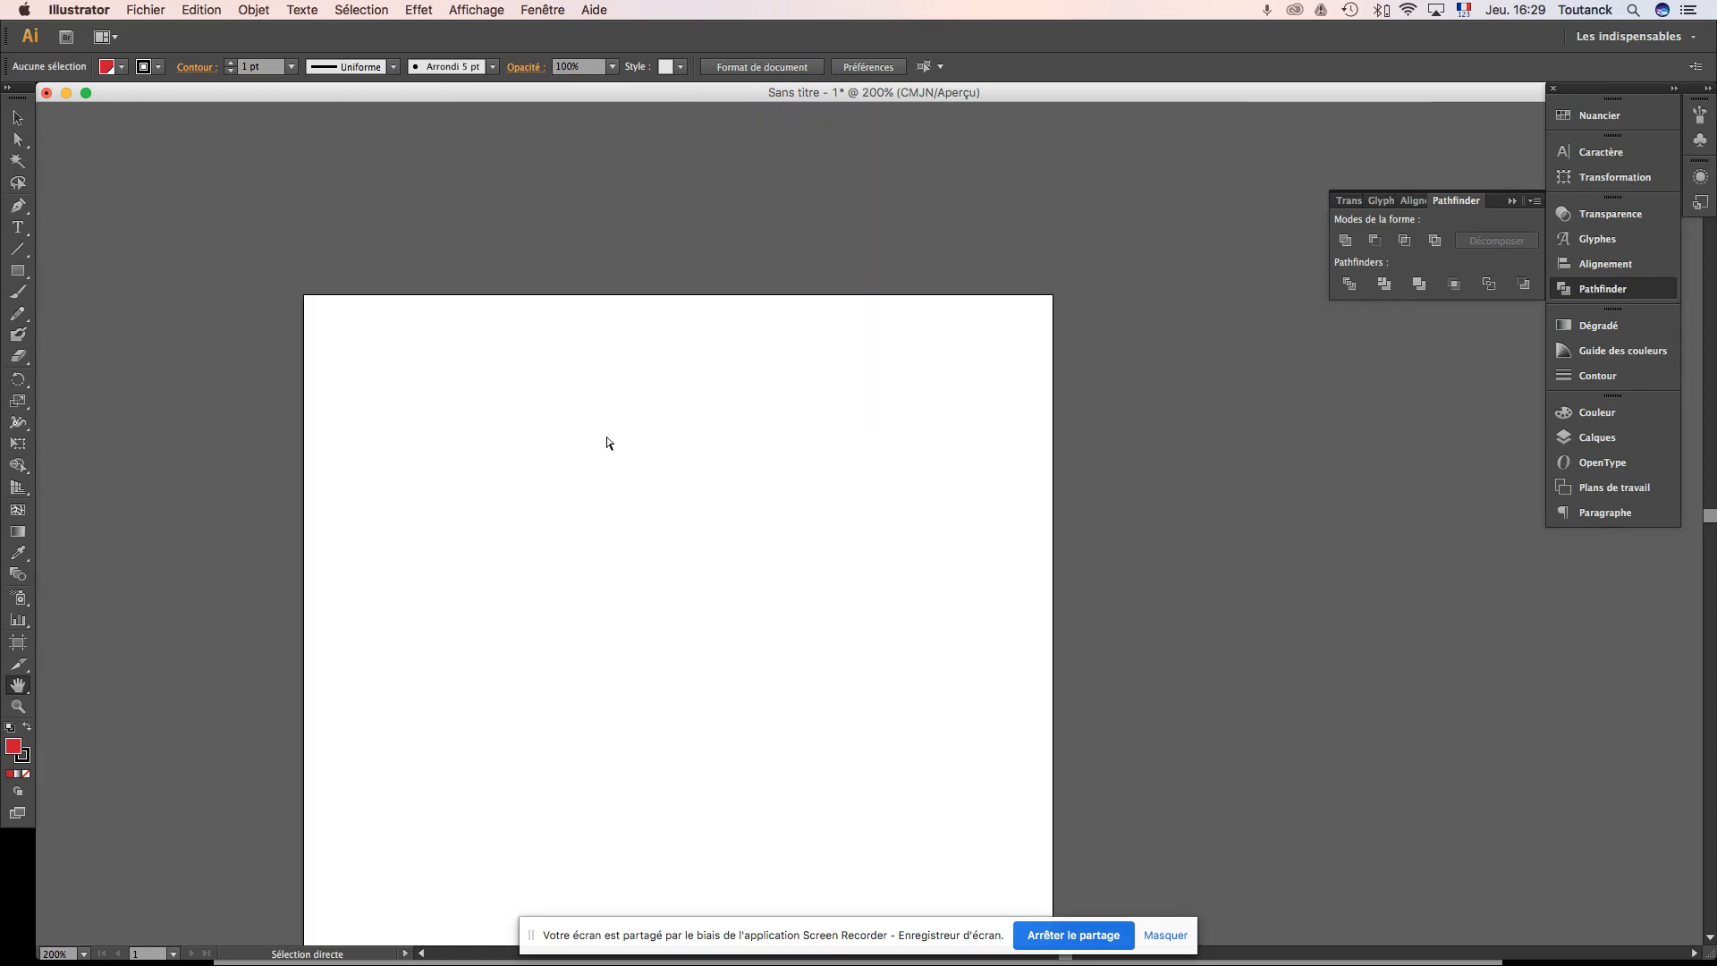
# Step: Magnify the artboard to 600% and zoom back out in stages to 150%
pyautogui.press('super+equal')
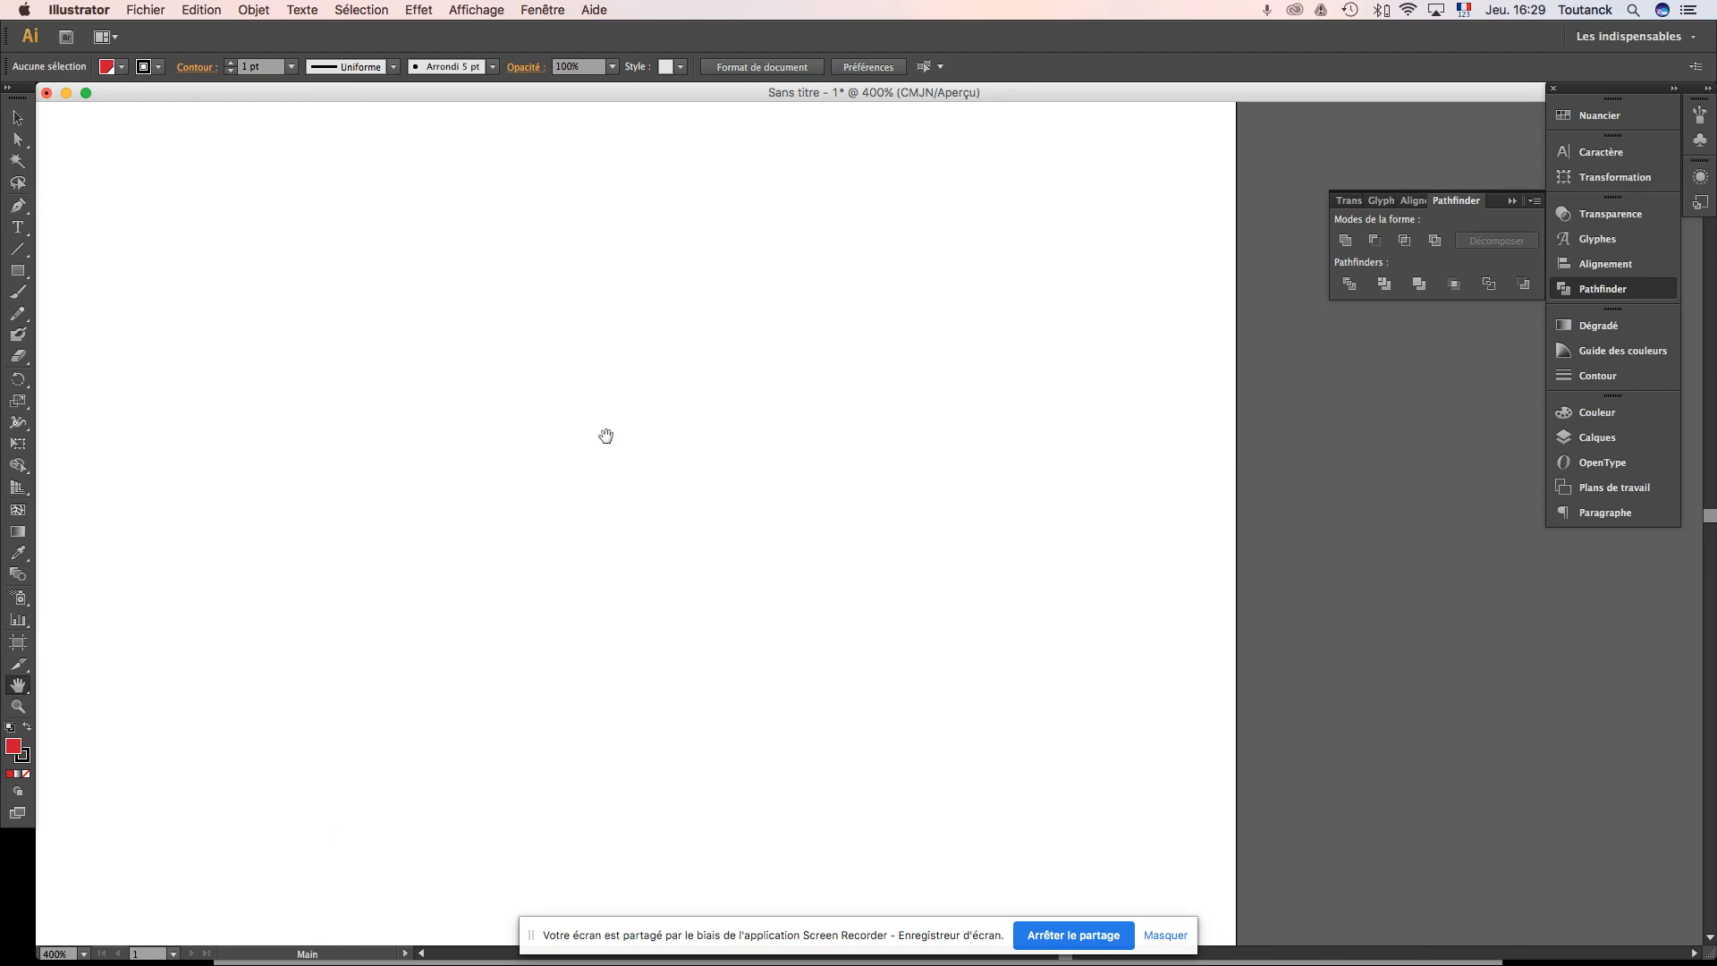
pyautogui.press('super+equal')
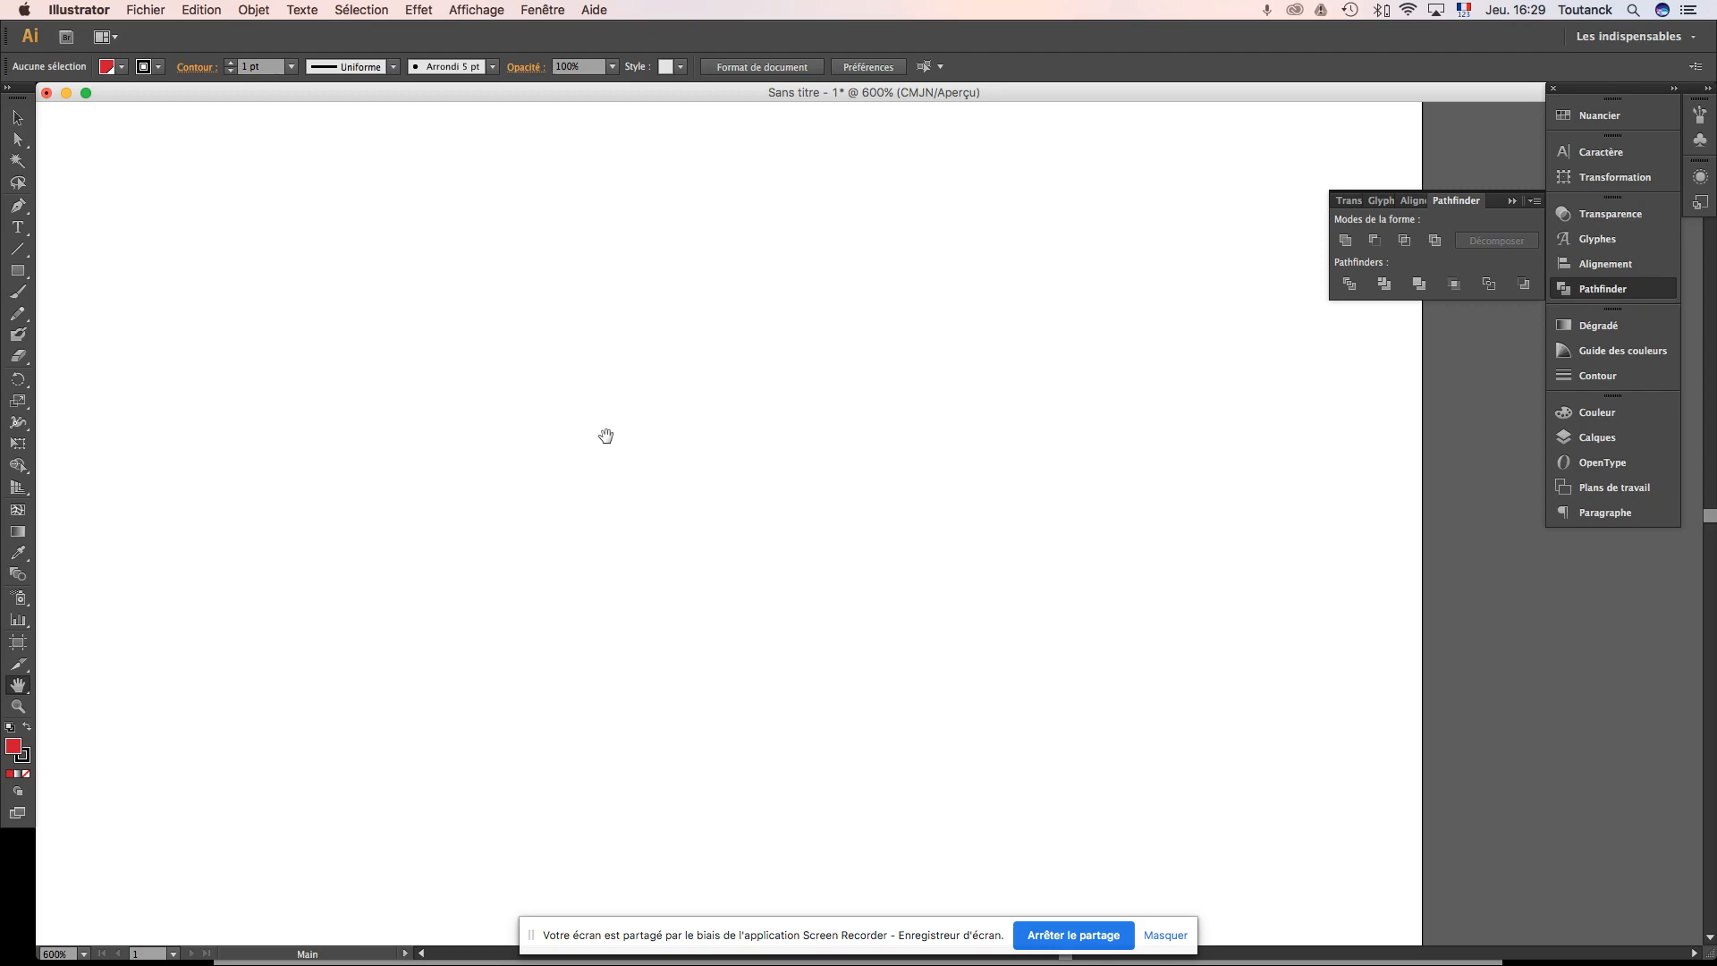
pyautogui.press('super+minus')
pyautogui.press('super+minus')
pyautogui.press('super+minus')
pyautogui.press('super+minus')
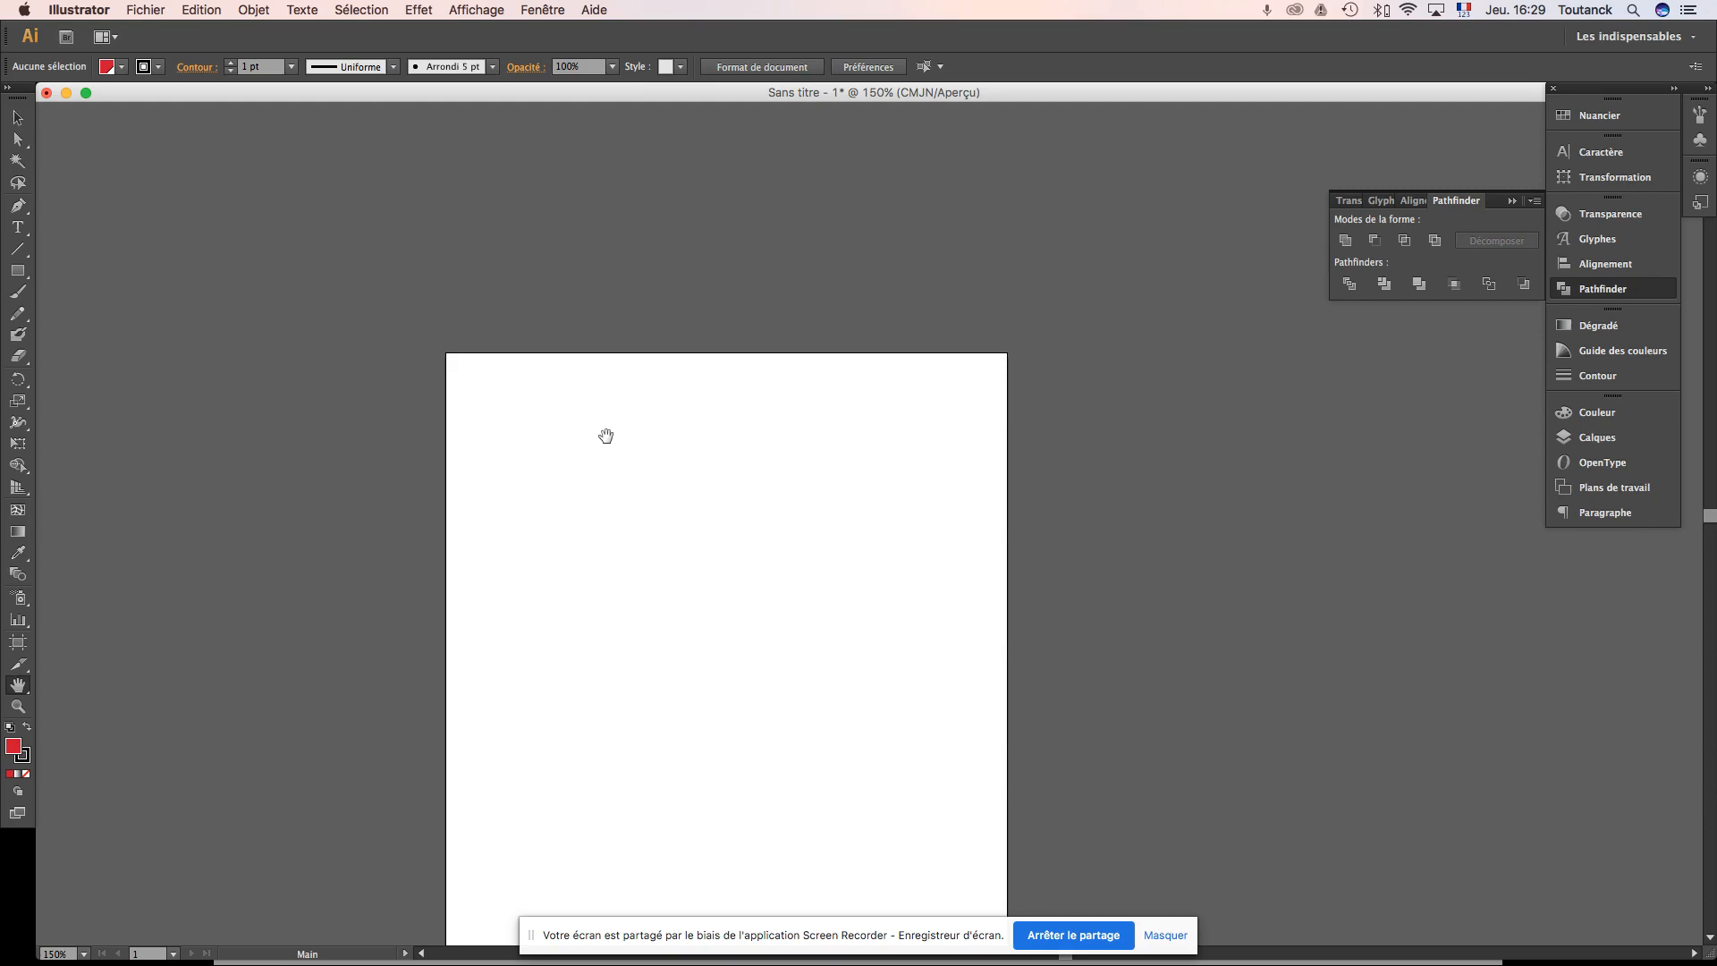
# Step: Zoom out in stages to 16.67% and restore the view to actual size at 100%
pyautogui.press('super+minus')
pyautogui.press('super+minus')
pyautogui.press('super+minus')
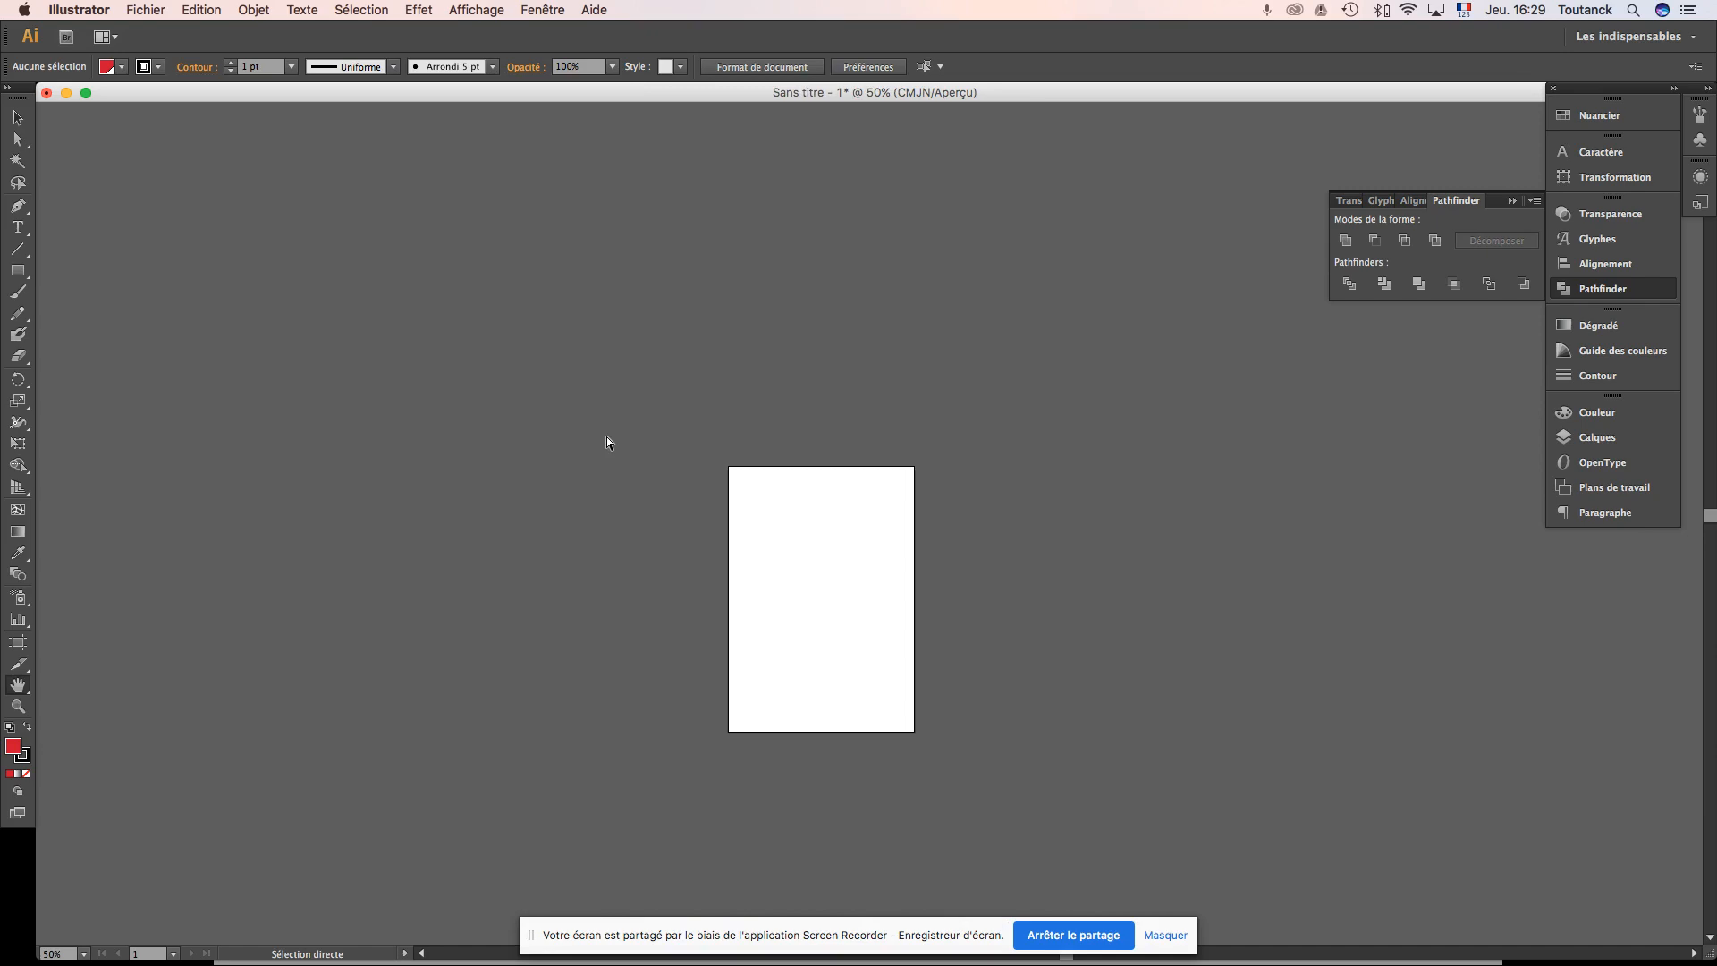
pyautogui.press('super+minus')
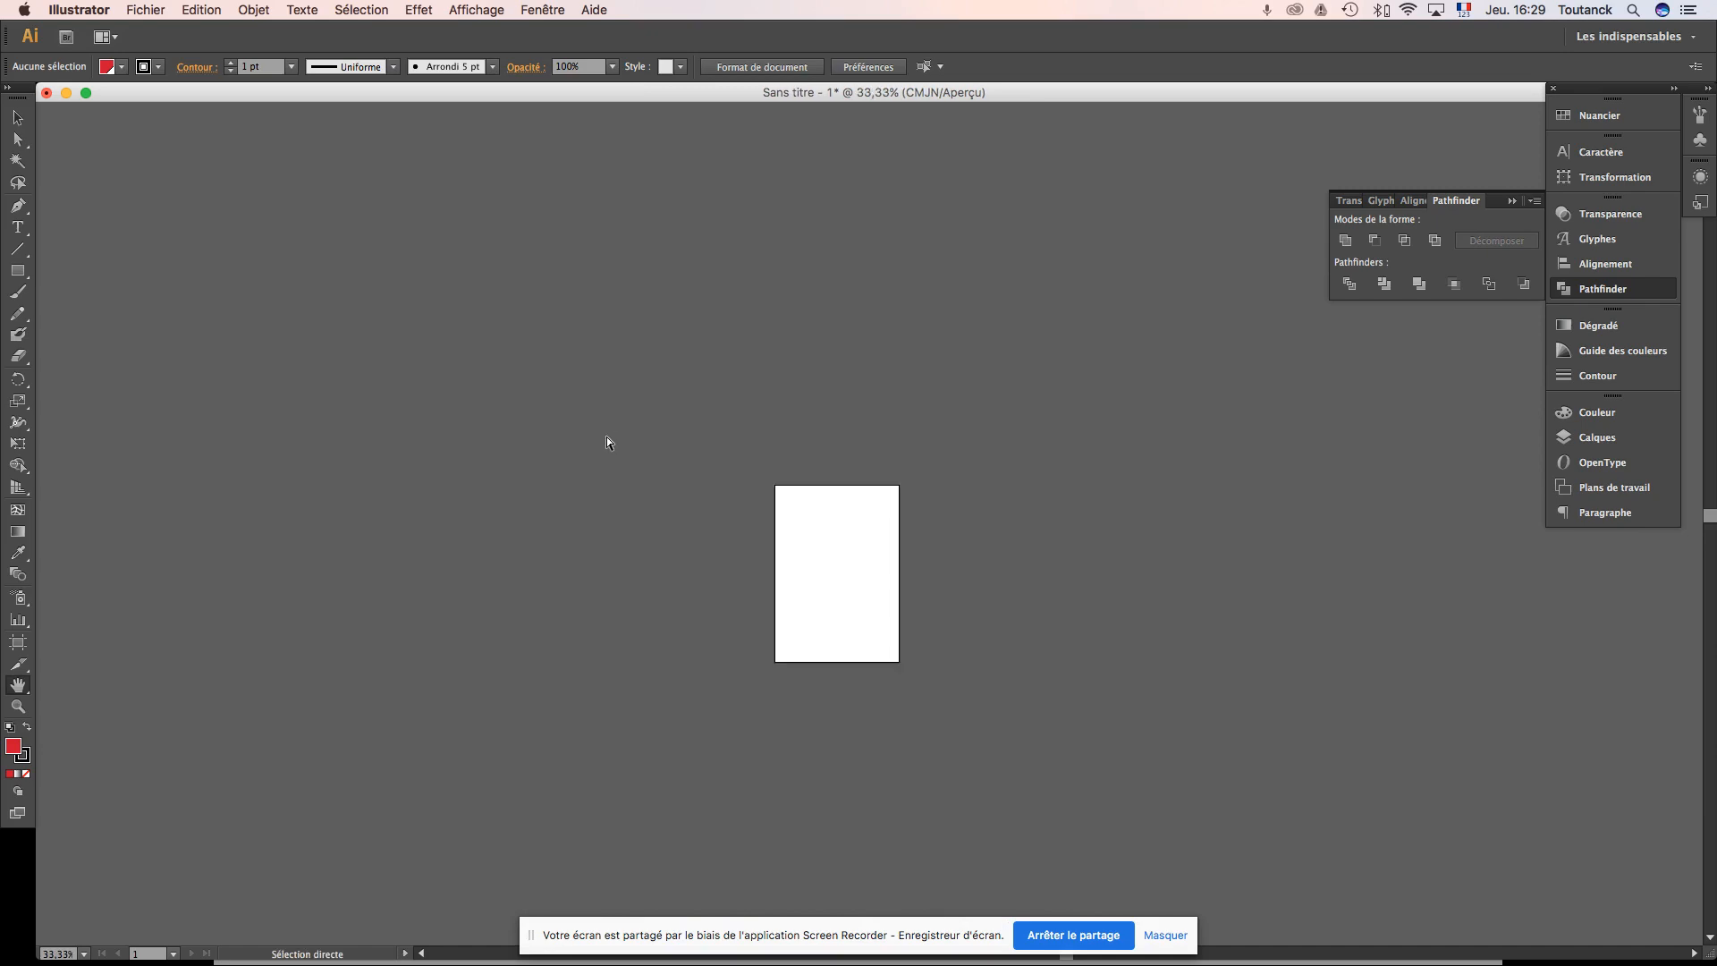
pyautogui.press('super+minus')
pyautogui.press('super+minus')
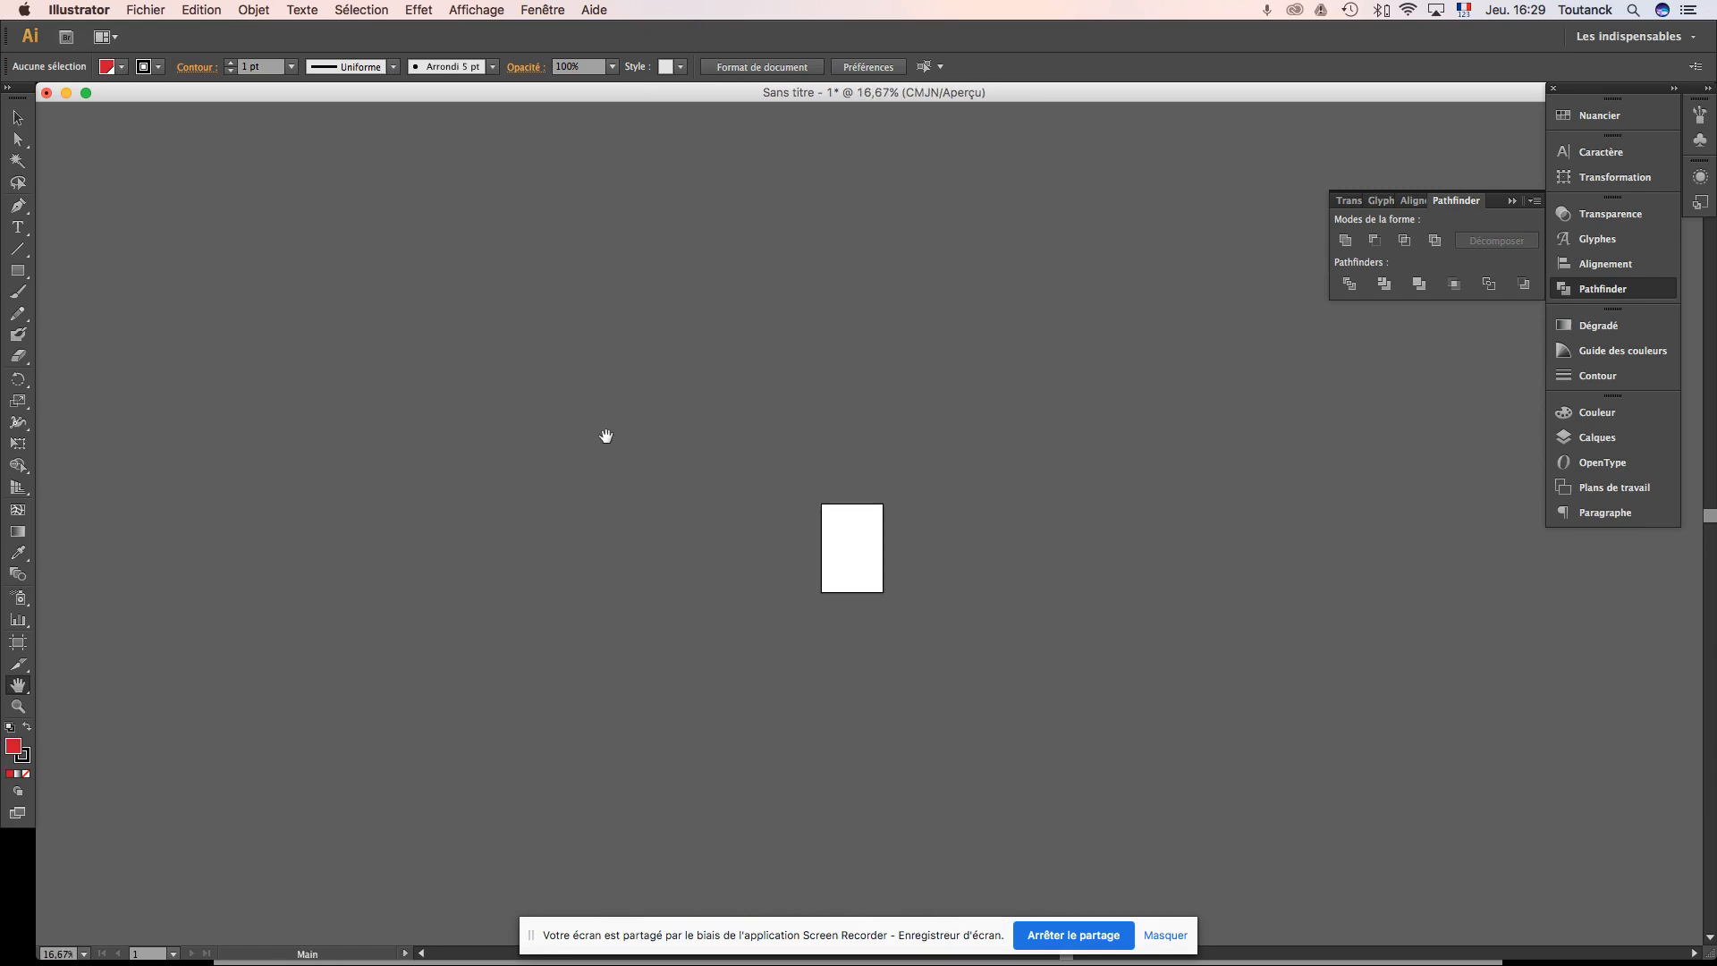
pyautogui.press('super+1')
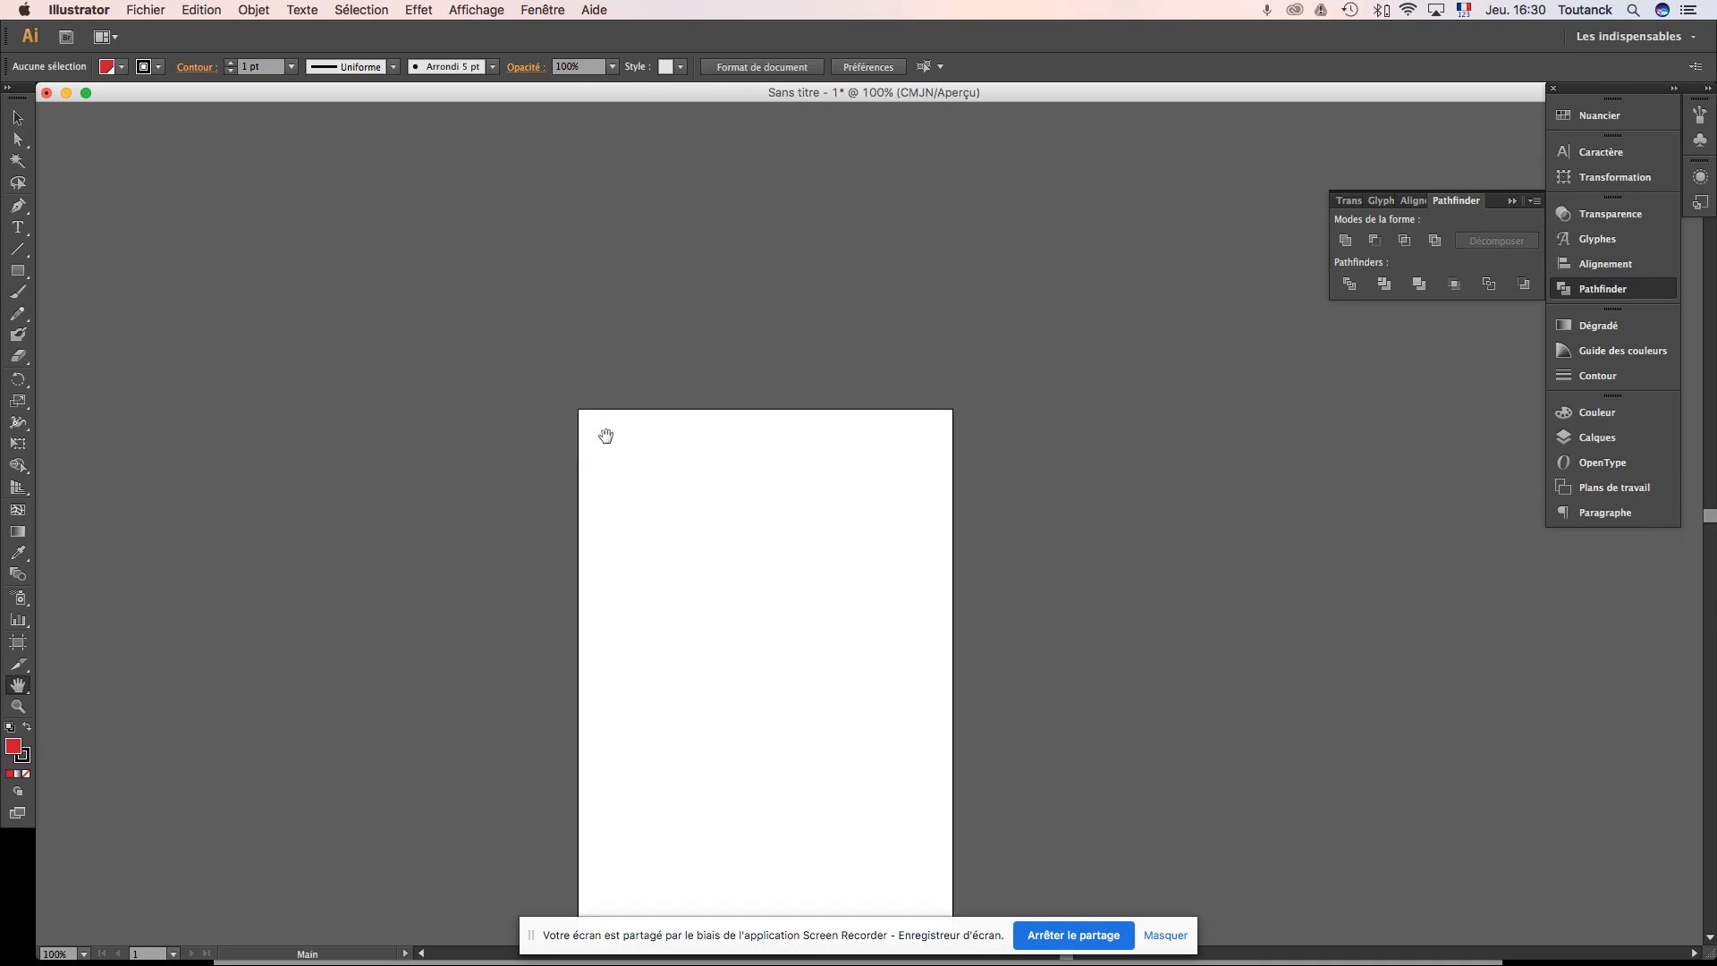
# Step: Switch to the slide presentation, advance to the "Gestion des fenêtres et panneaux" slide and return to Illustrator
pyautogui.moveTo(1000, 964)
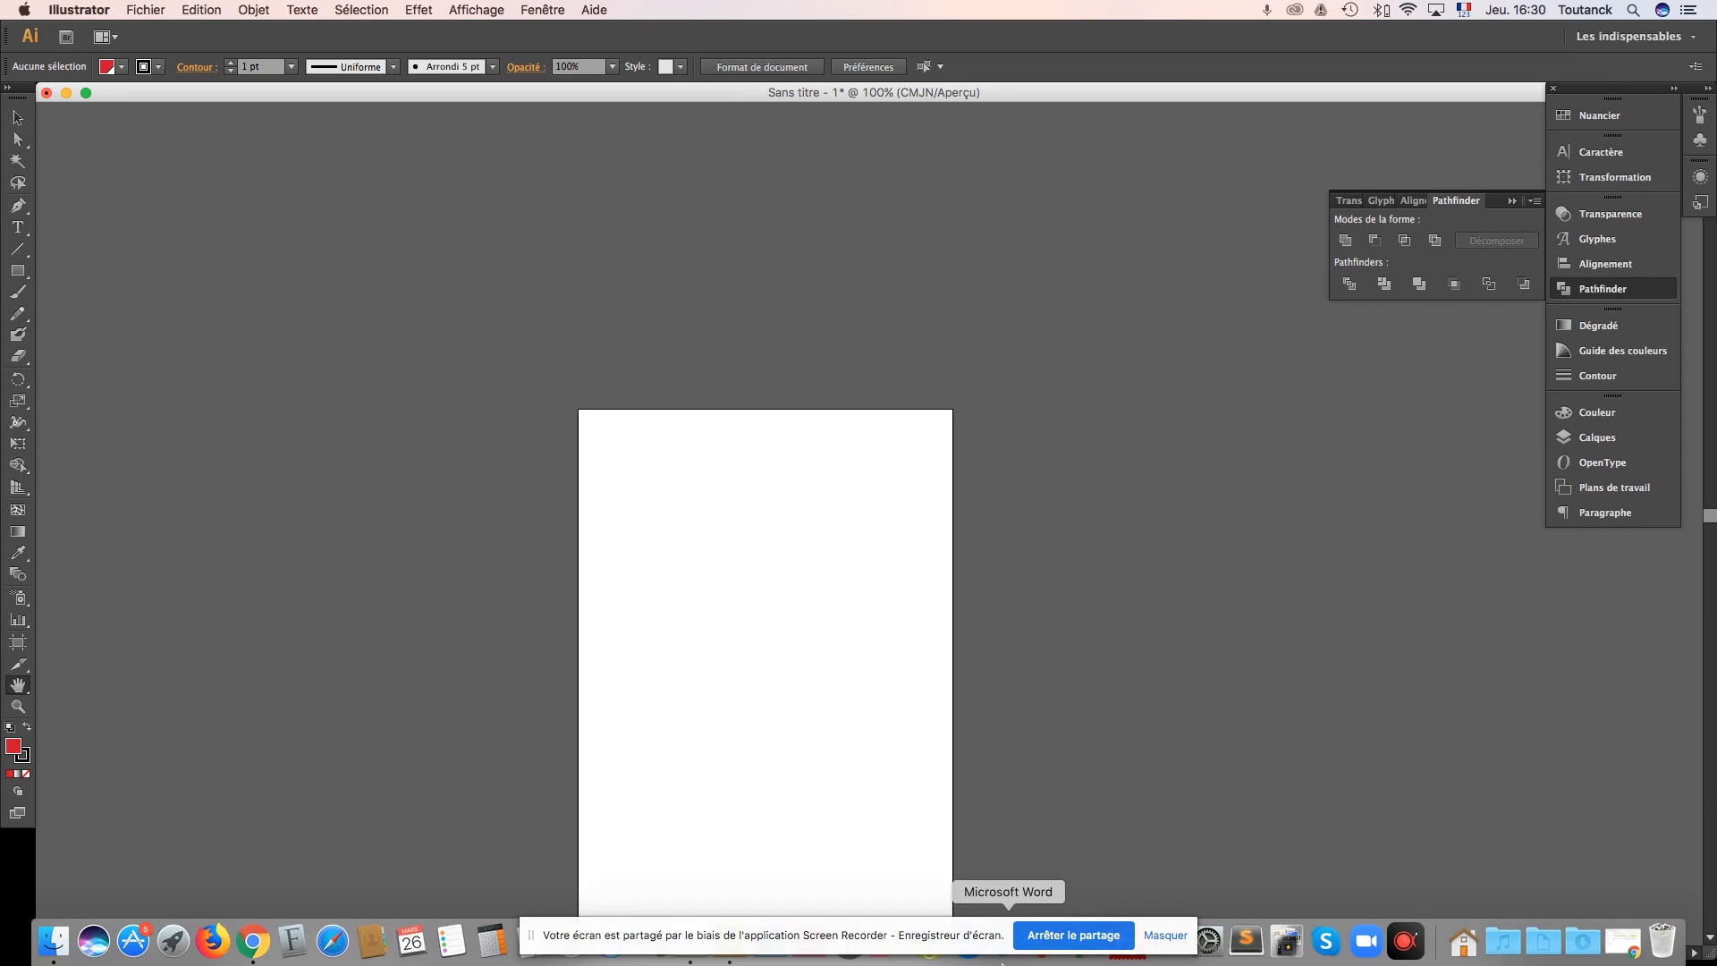
pyautogui.press('super+Tab')
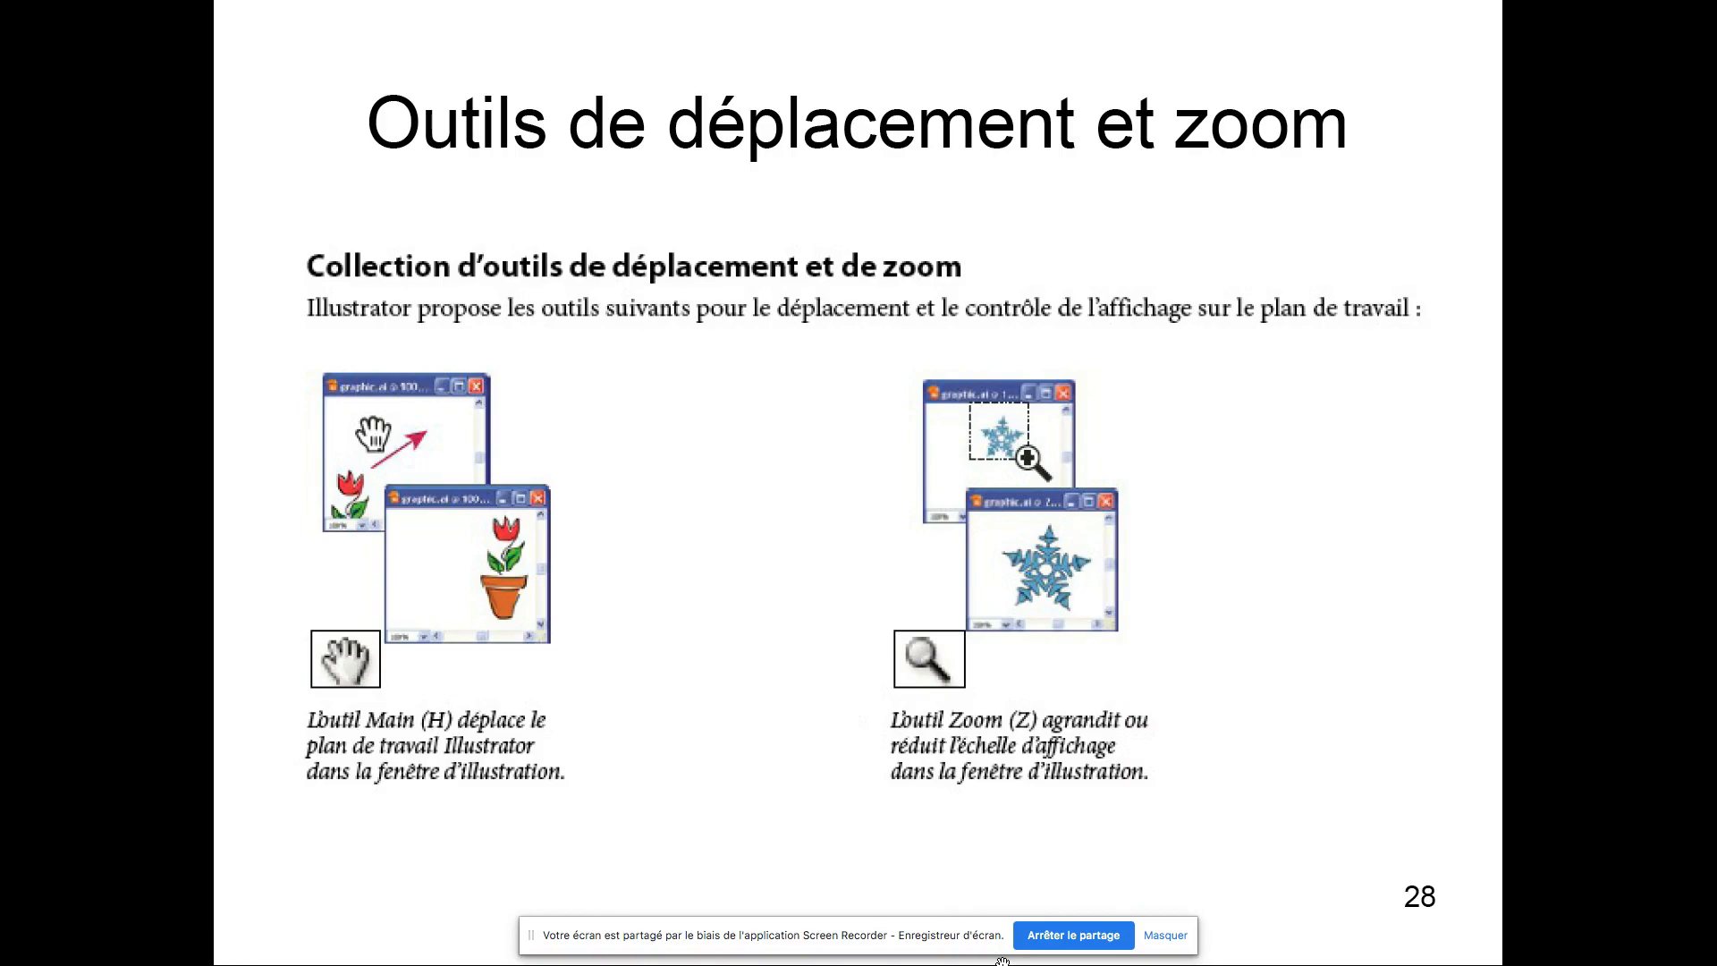
pyautogui.press('Right')
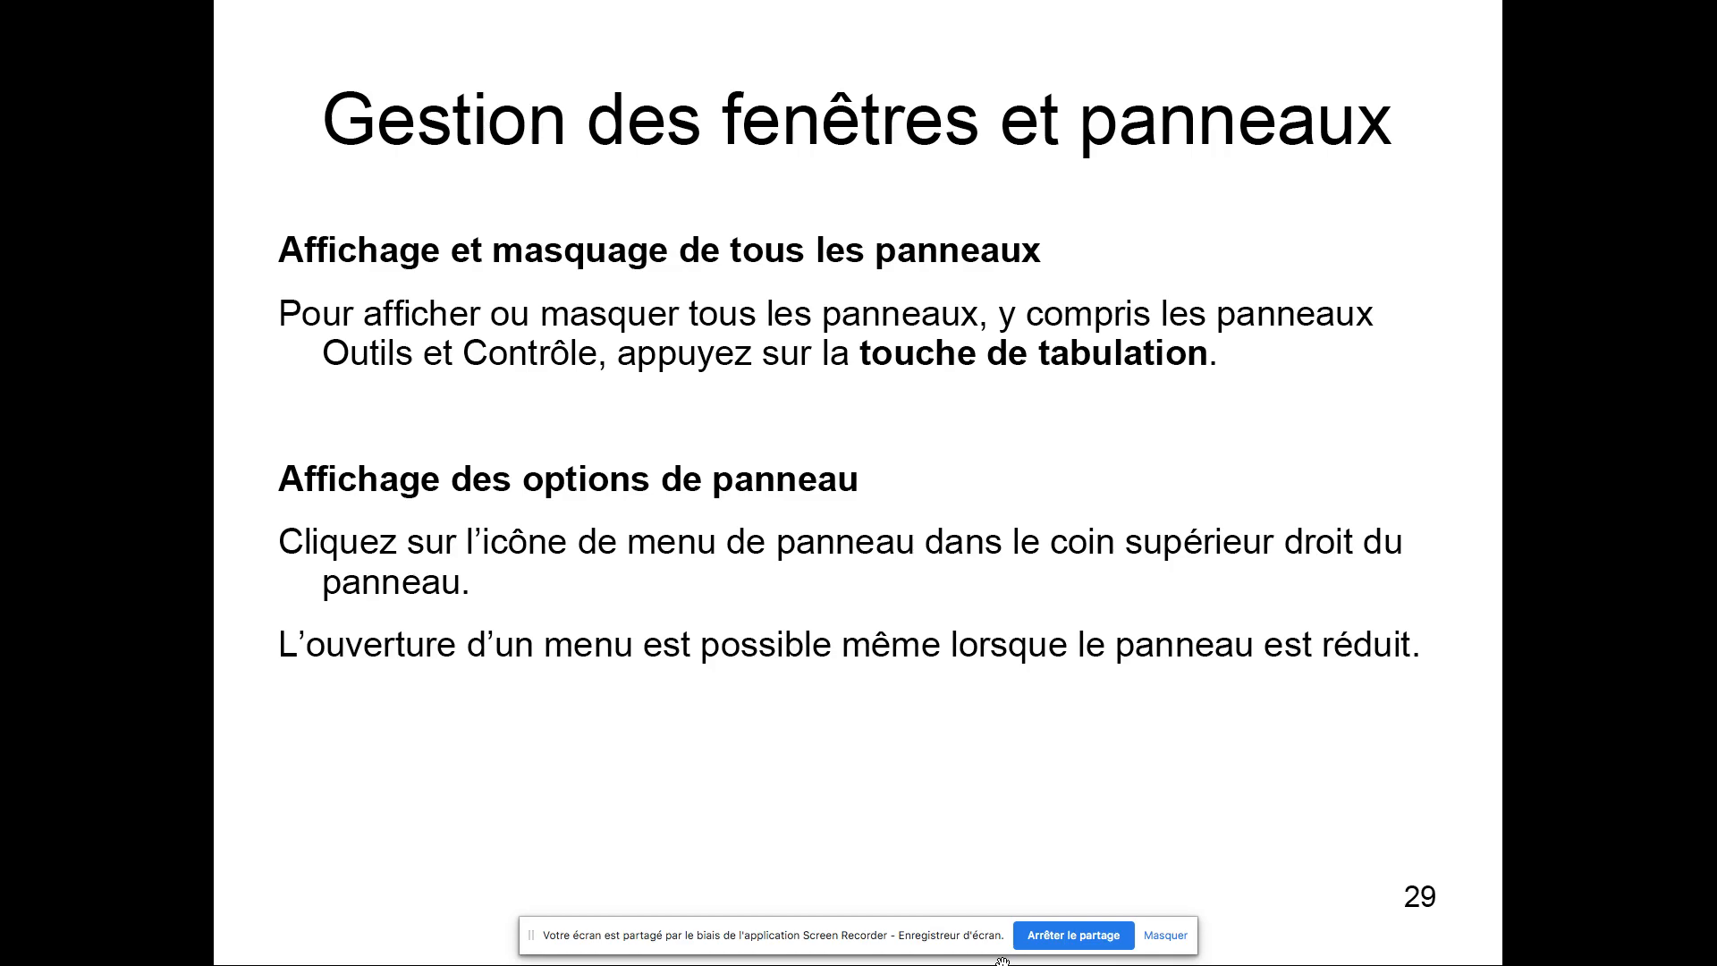
pyautogui.press('super+Tab')
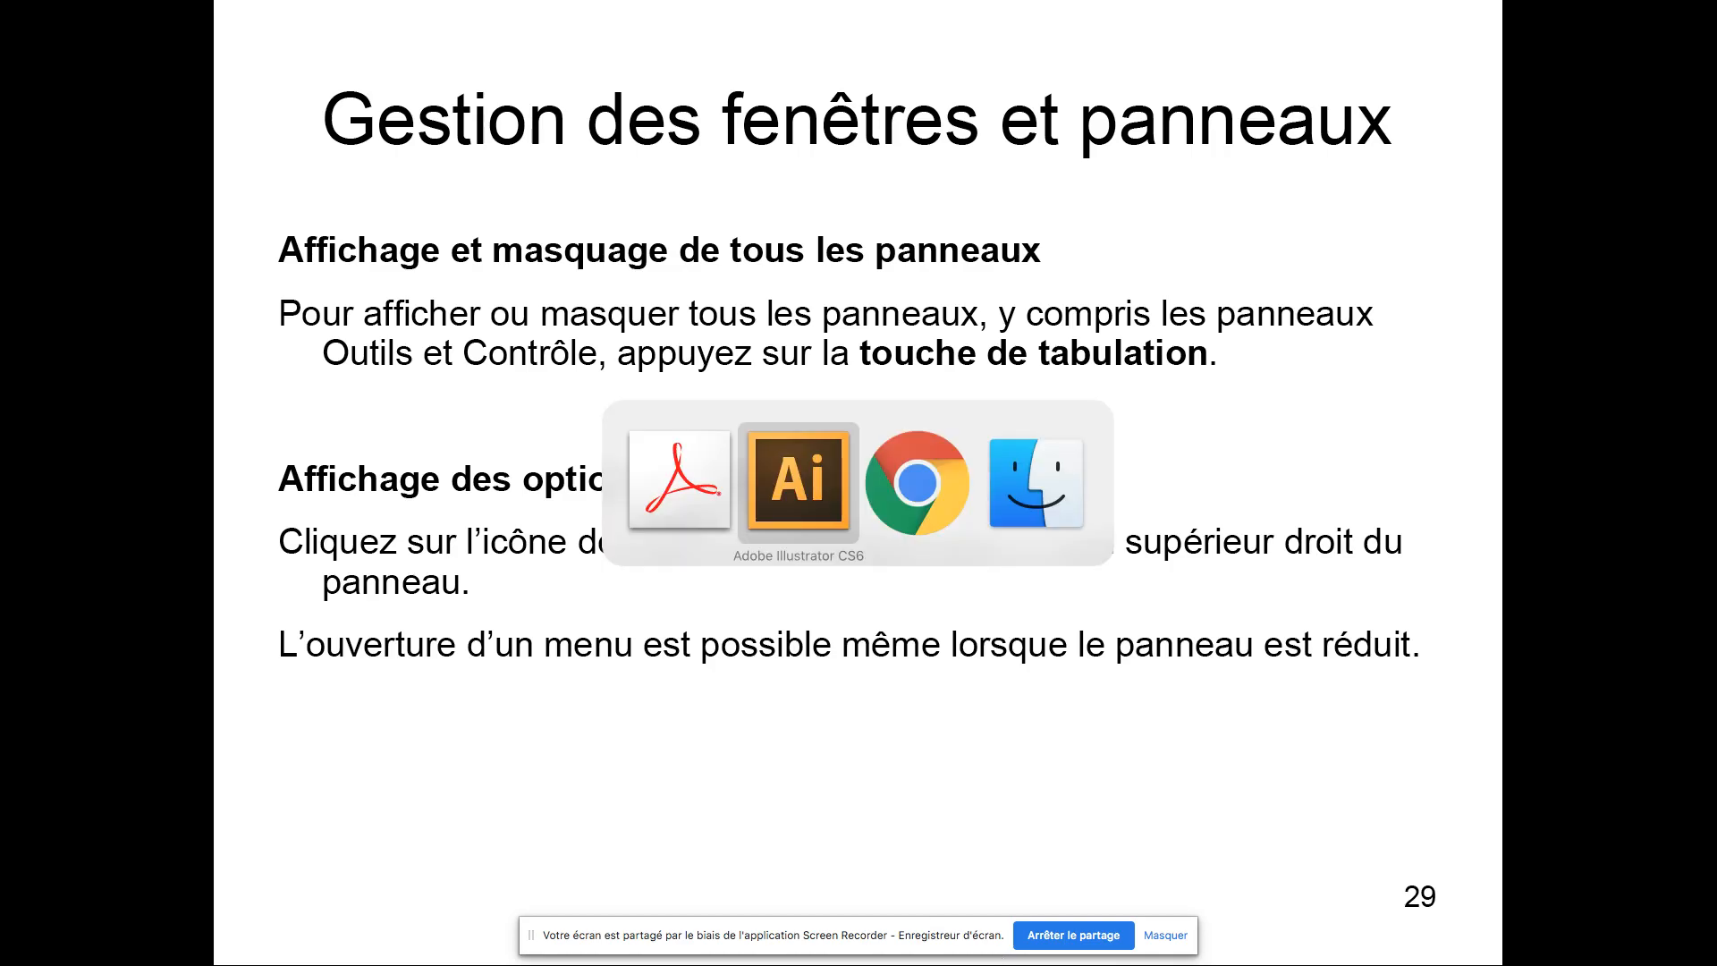
# Step: Hide and show all panels repeatedly, including Tools and Control, leaving them displayed
pyautogui.press('Tab')
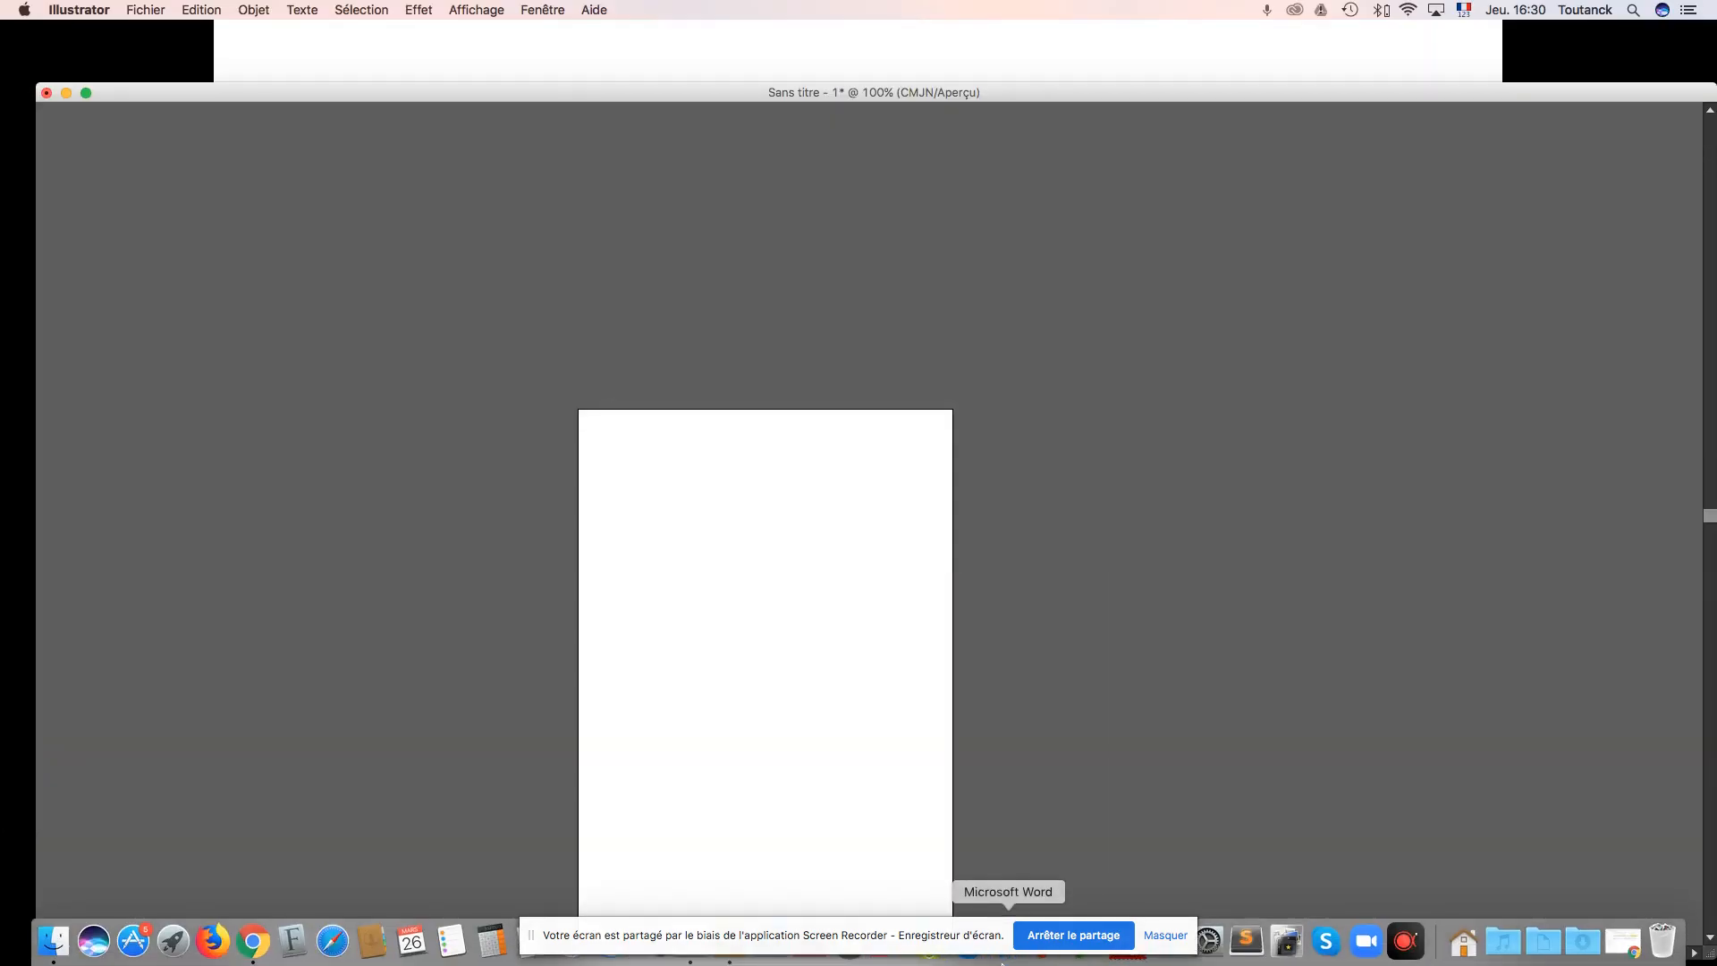
pyautogui.press('Tab')
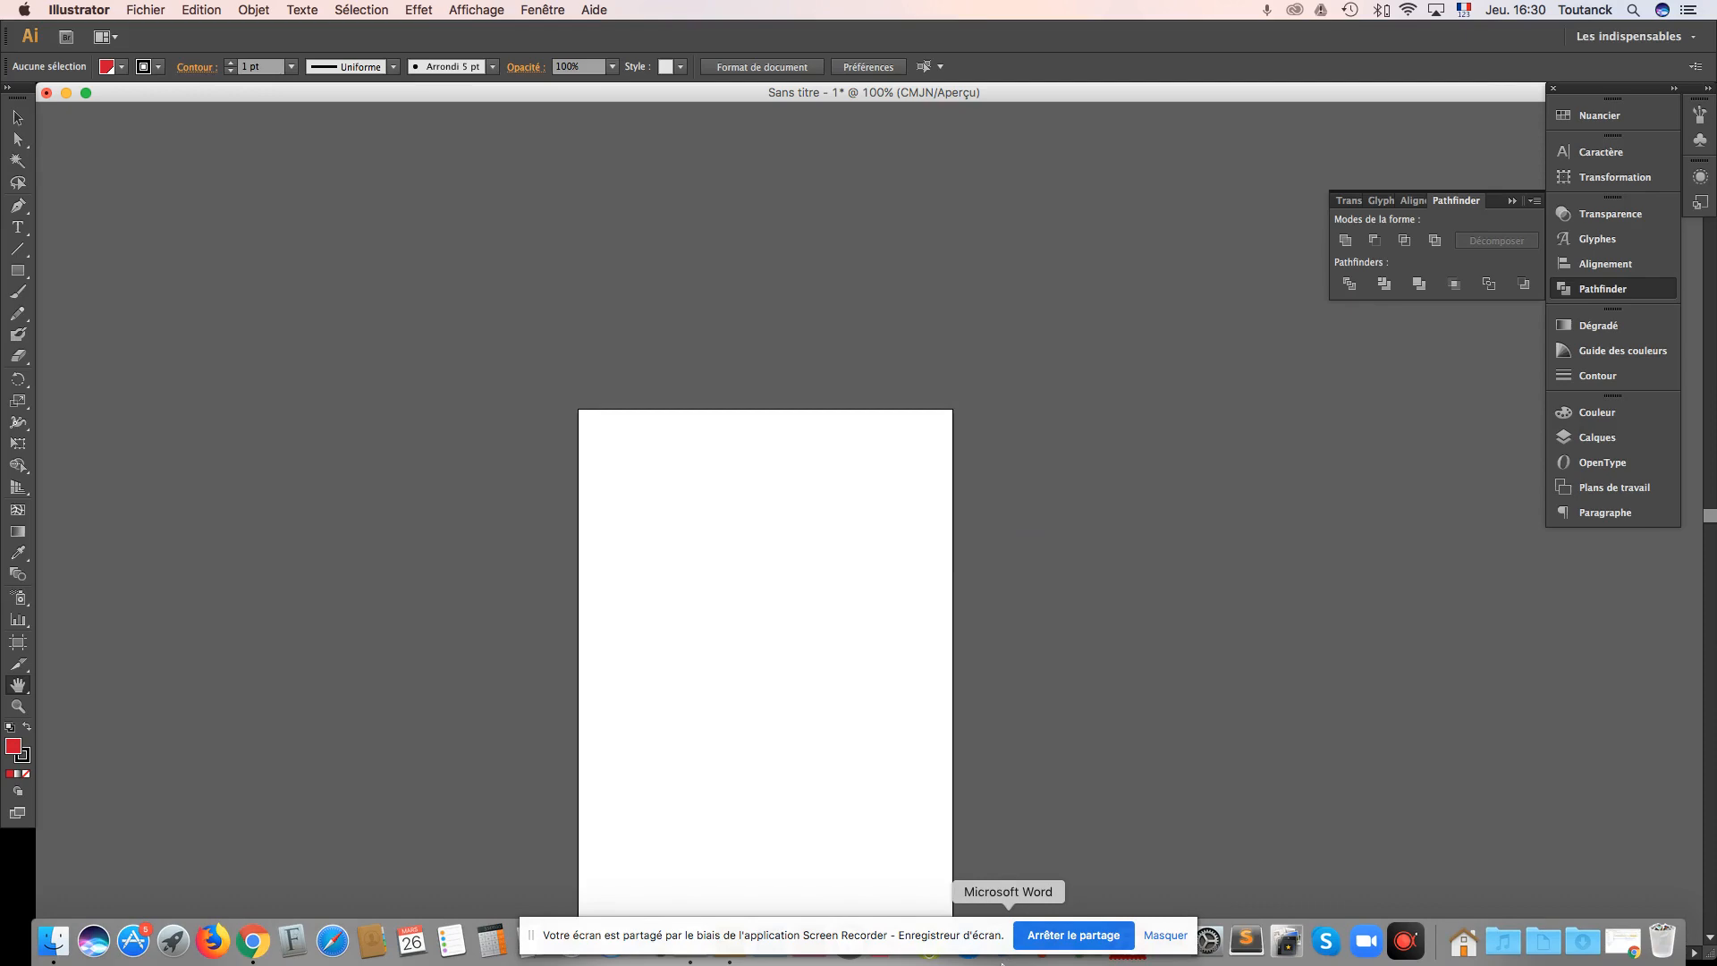
pyautogui.press('Tab')
pyautogui.press('Tab')
pyautogui.press('Tab')
pyautogui.press('Tab')
pyautogui.press('Tab')
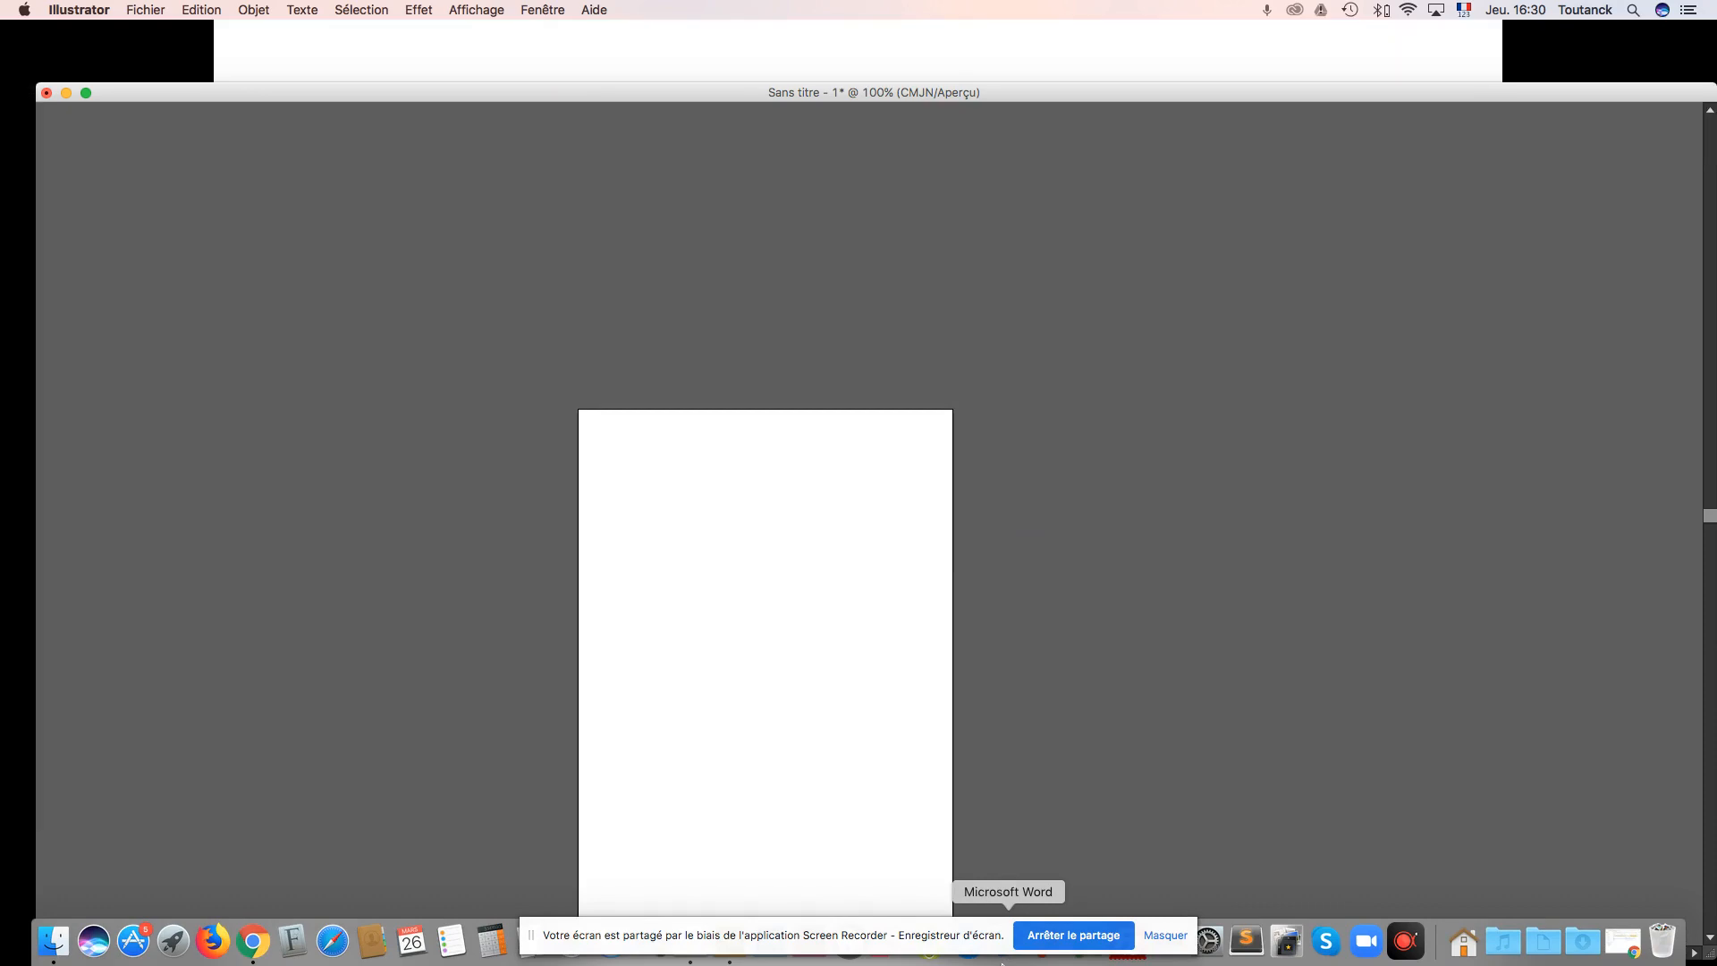
pyautogui.press('Tab')
pyautogui.press('Tab')
pyautogui.press('Tab')
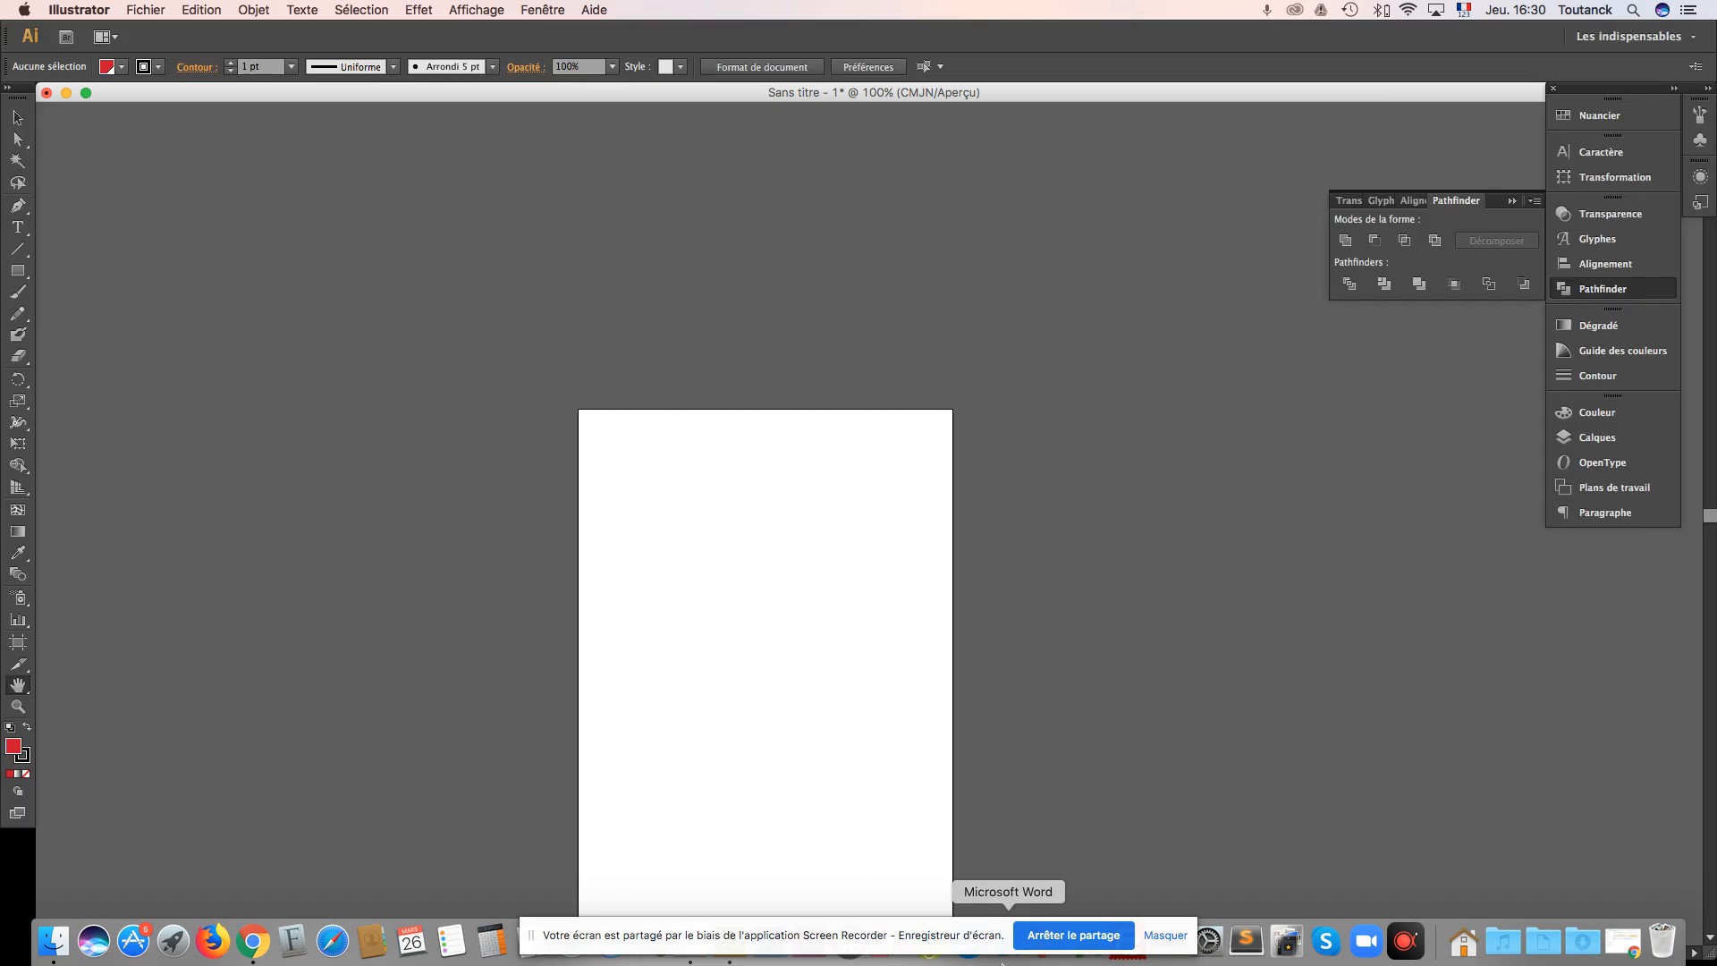
pyautogui.press('Tab')
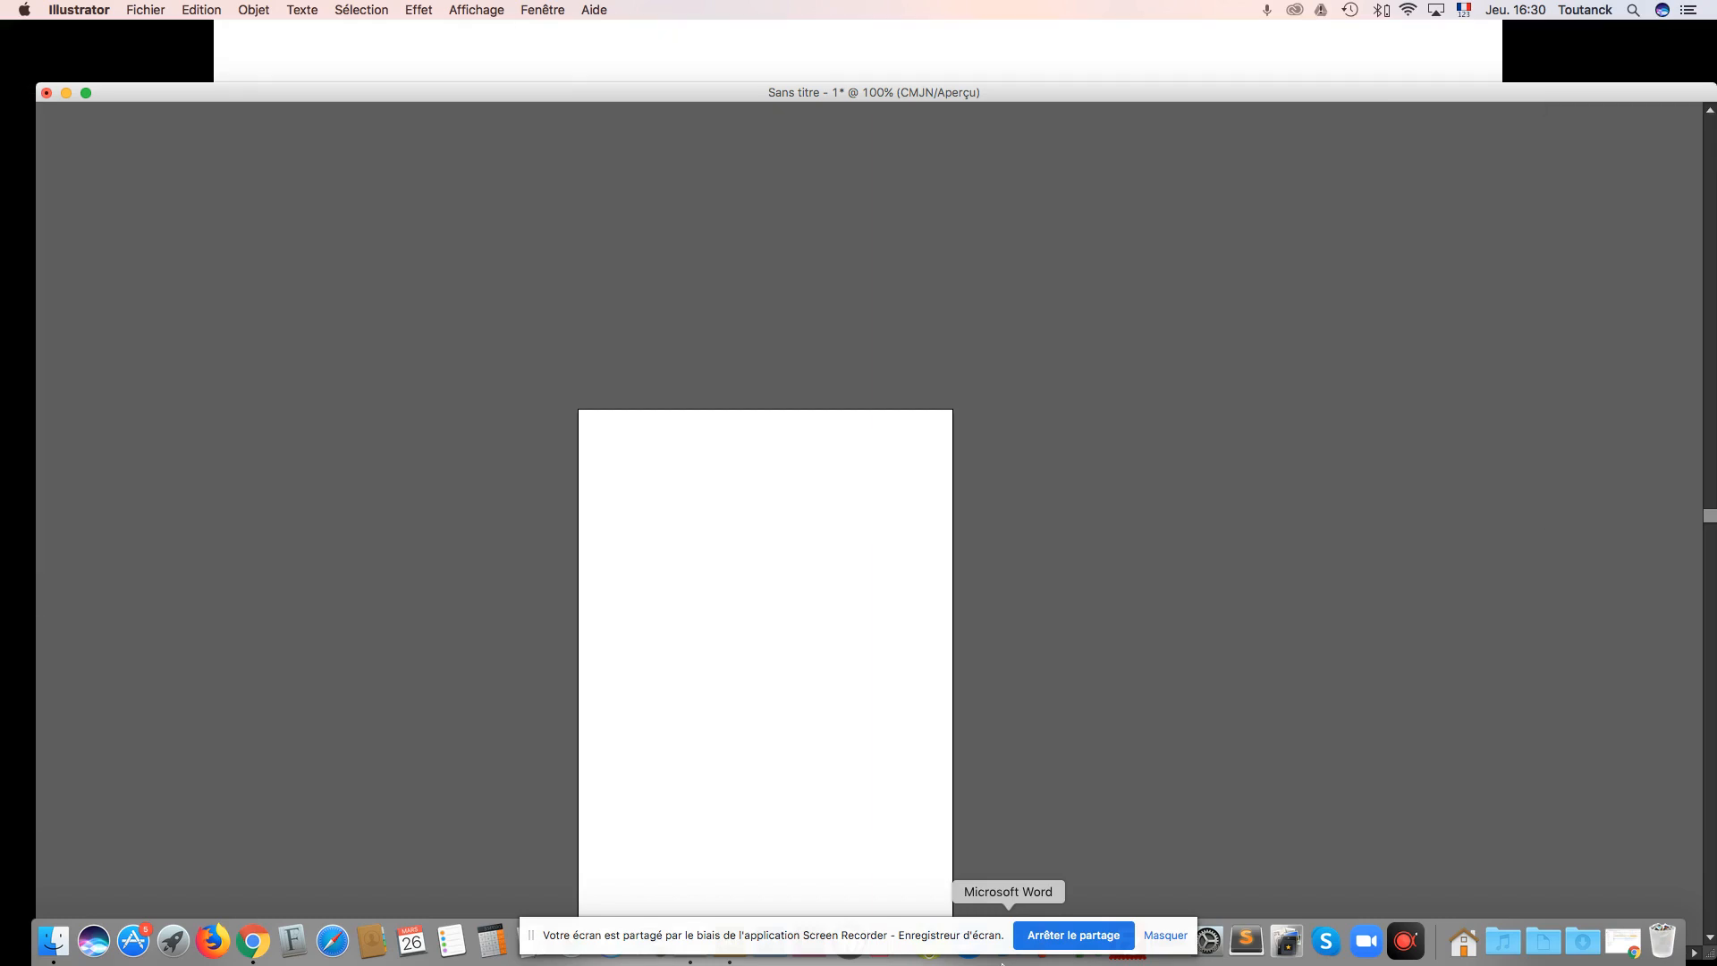
pyautogui.press('Tab')
pyautogui.press('Tab')
pyautogui.press('Tab')
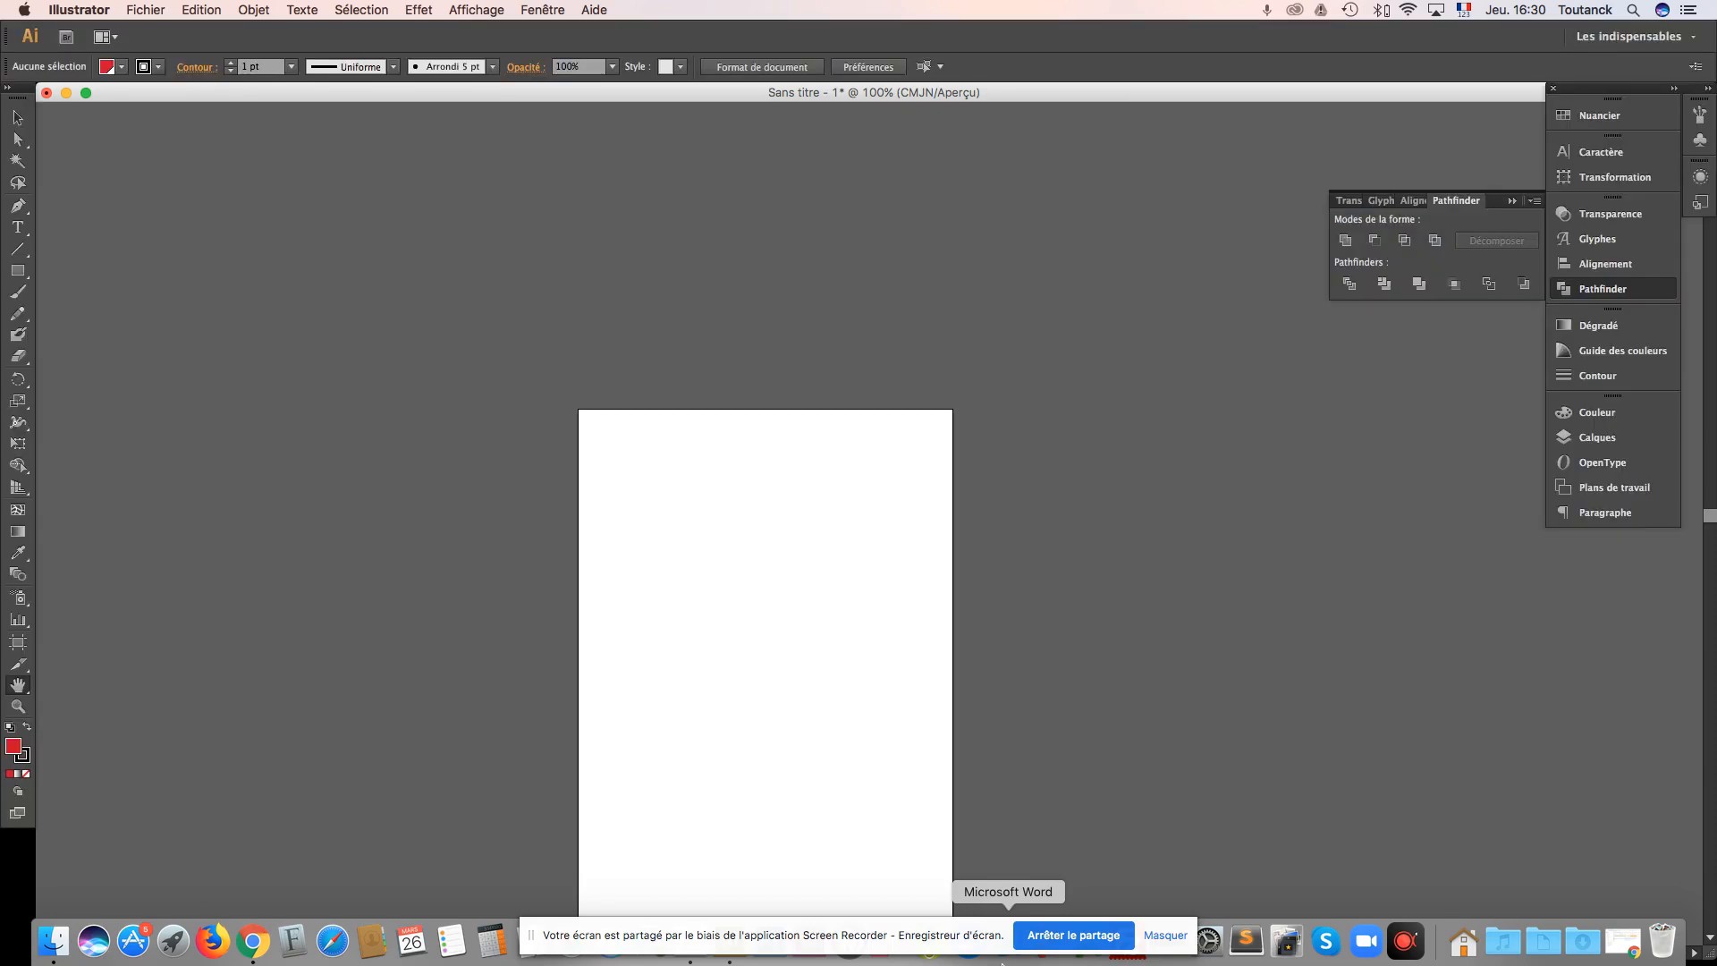
# Step: Consult the slide on managing windows and panels, return to Illustrator and collapse the Pathfinder panel
pyautogui.press('super+Tab')
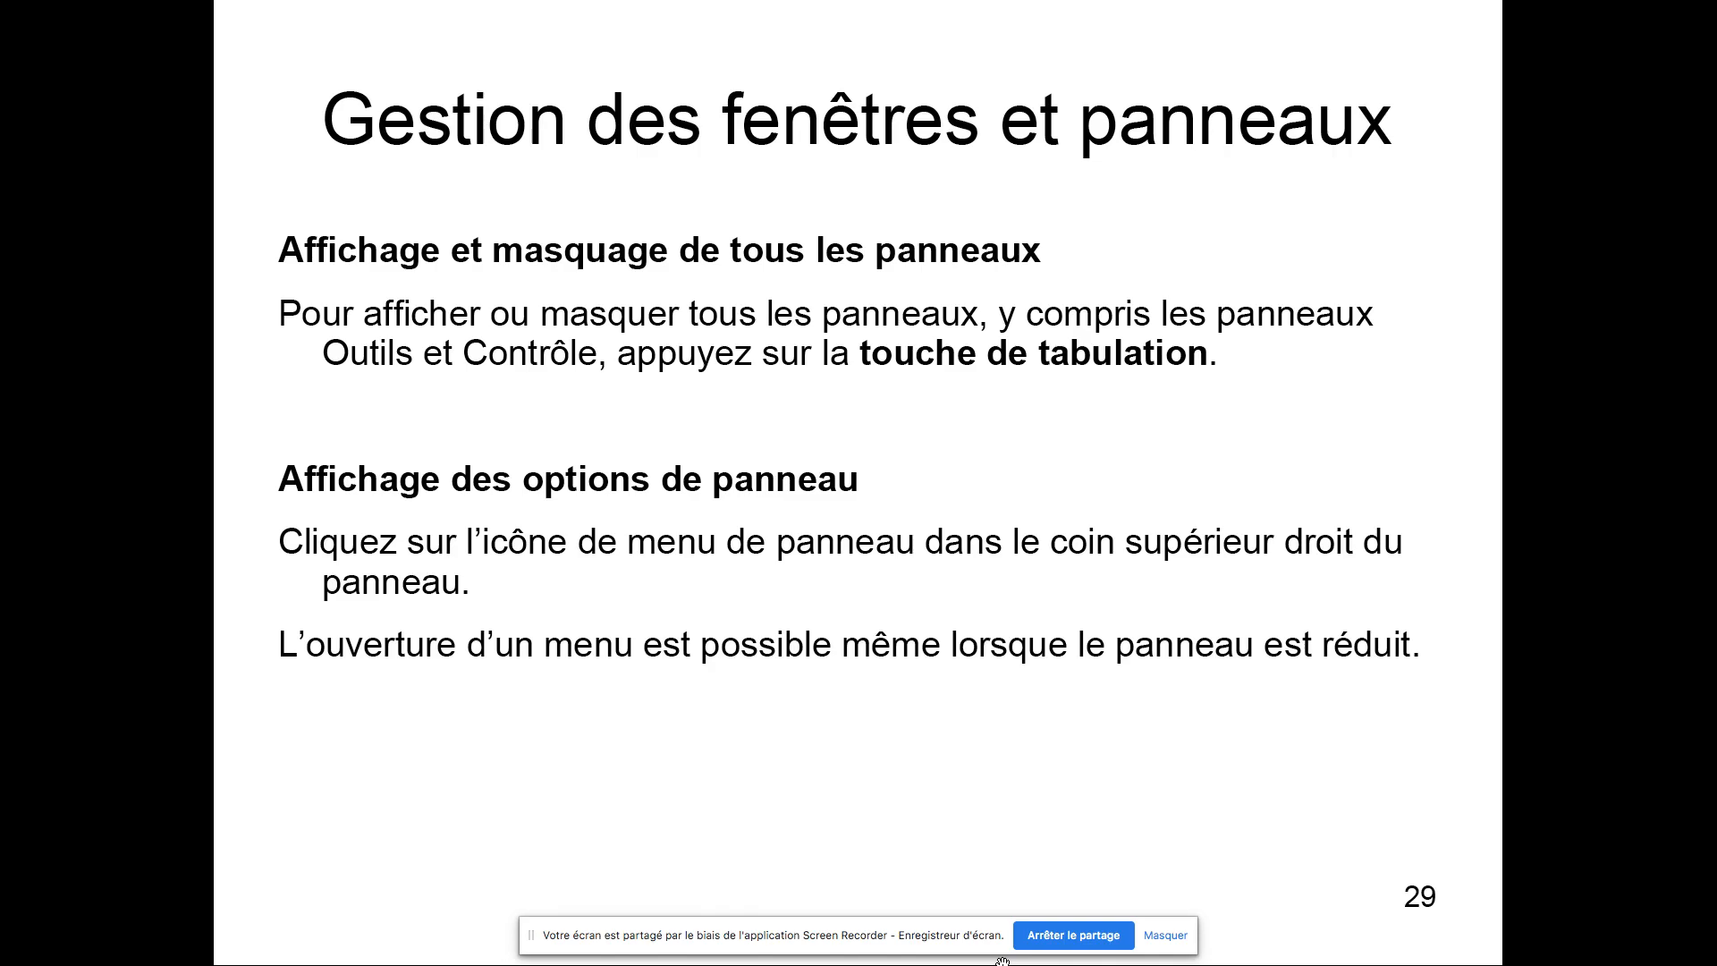
pyautogui.press('super+Tab')
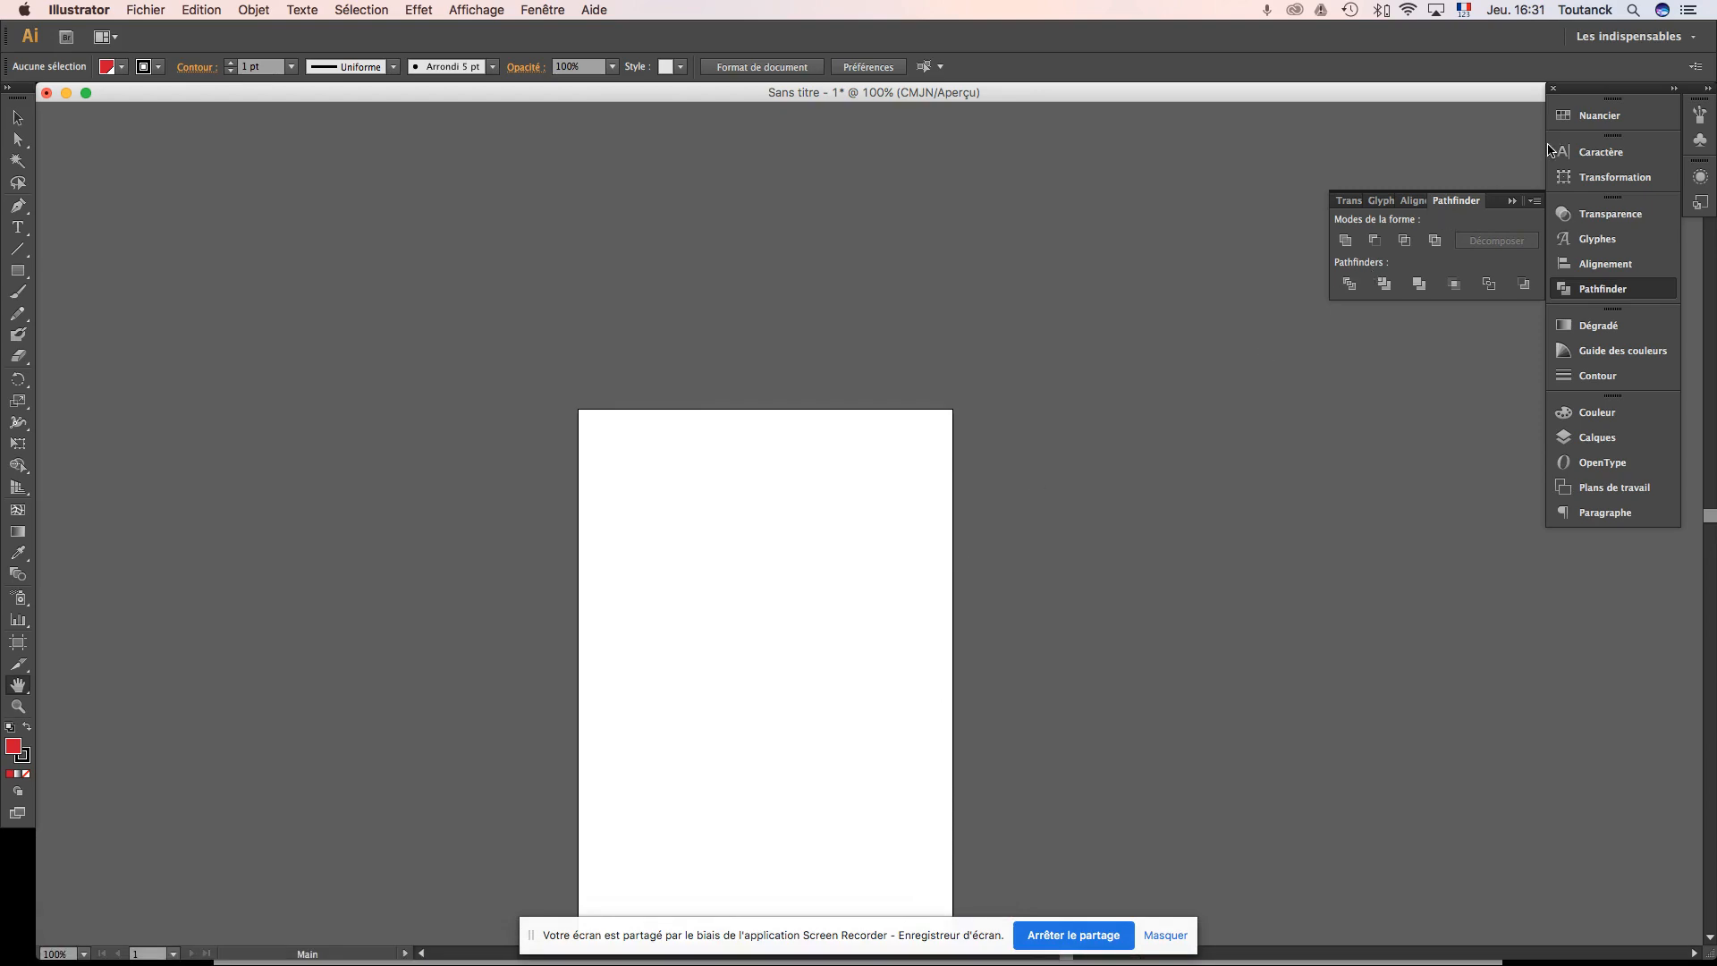
pyautogui.click(1512, 200)
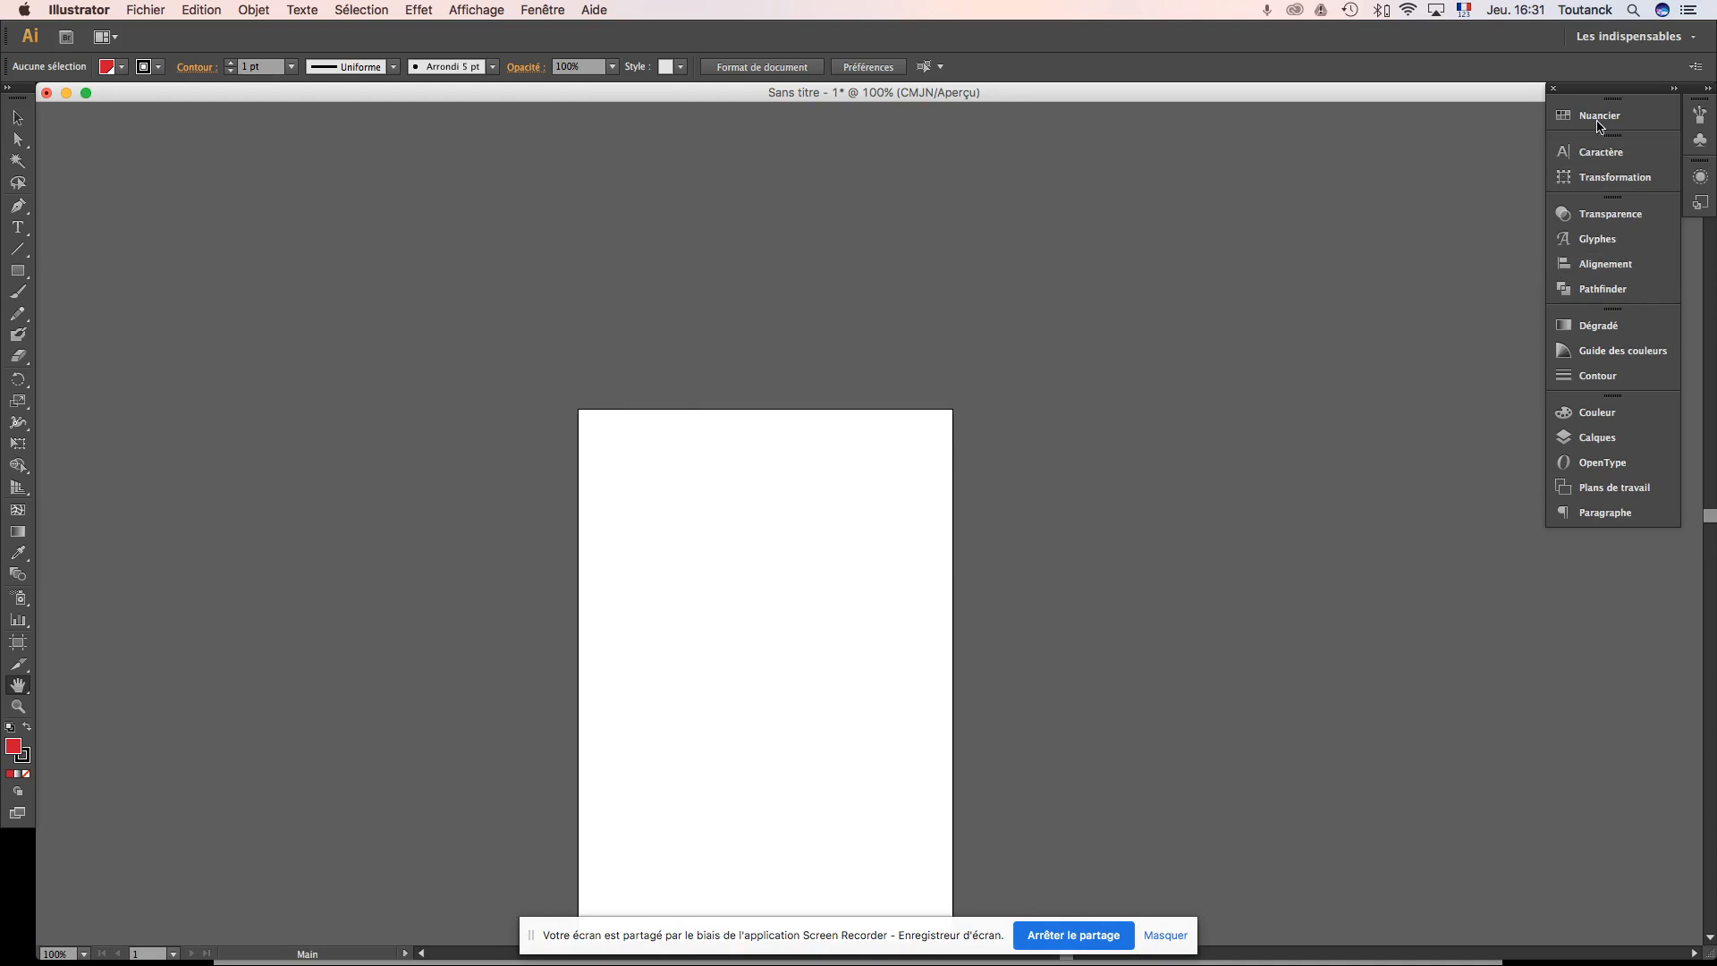
# Step: Expand and collapse the Nuancier, Couleur and Contour panels one after another
pyautogui.click(1639, 118)
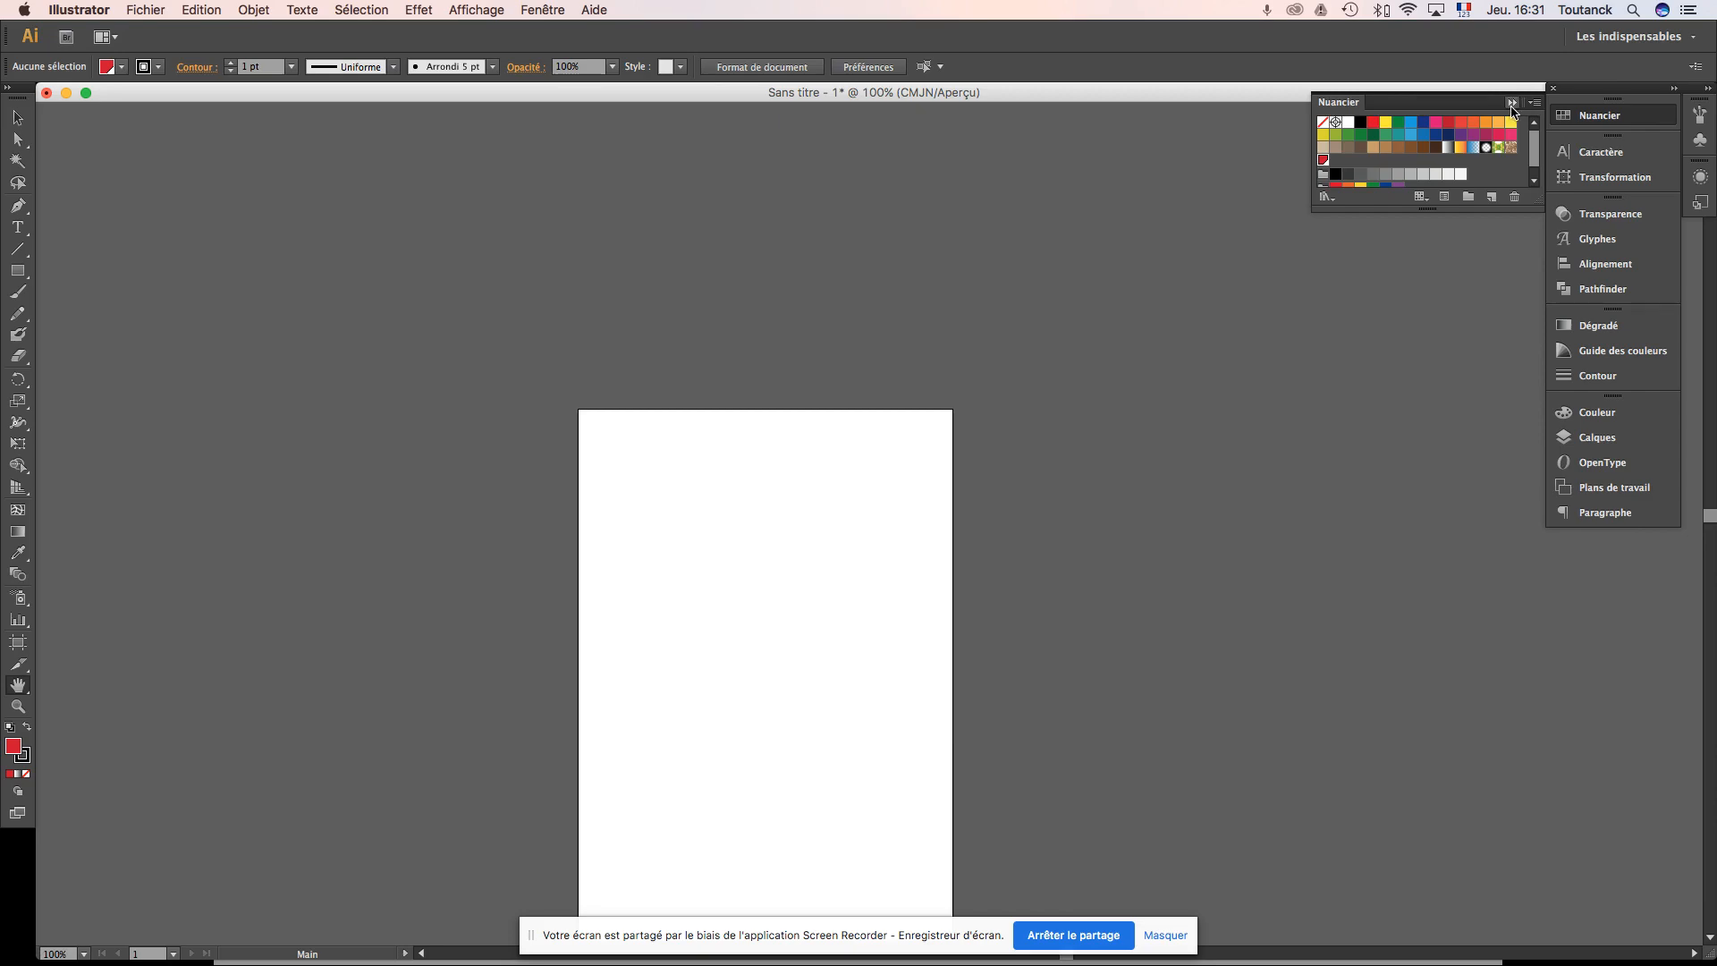
pyautogui.click(1511, 104)
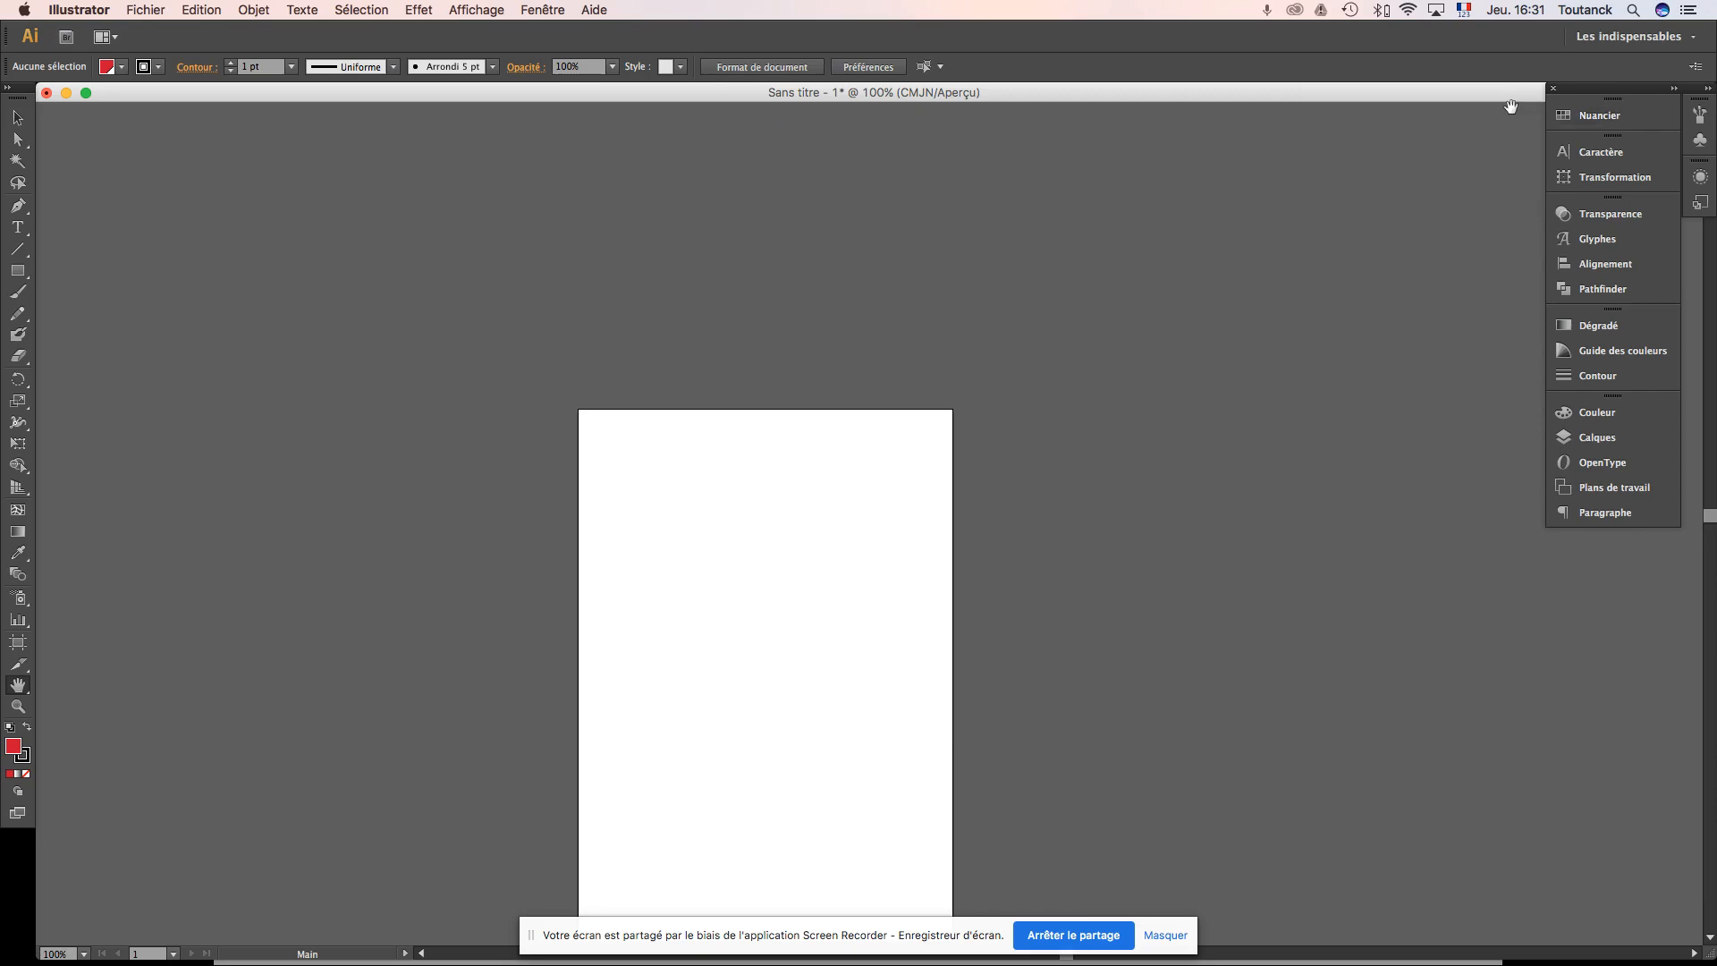
pyautogui.click(1596, 414)
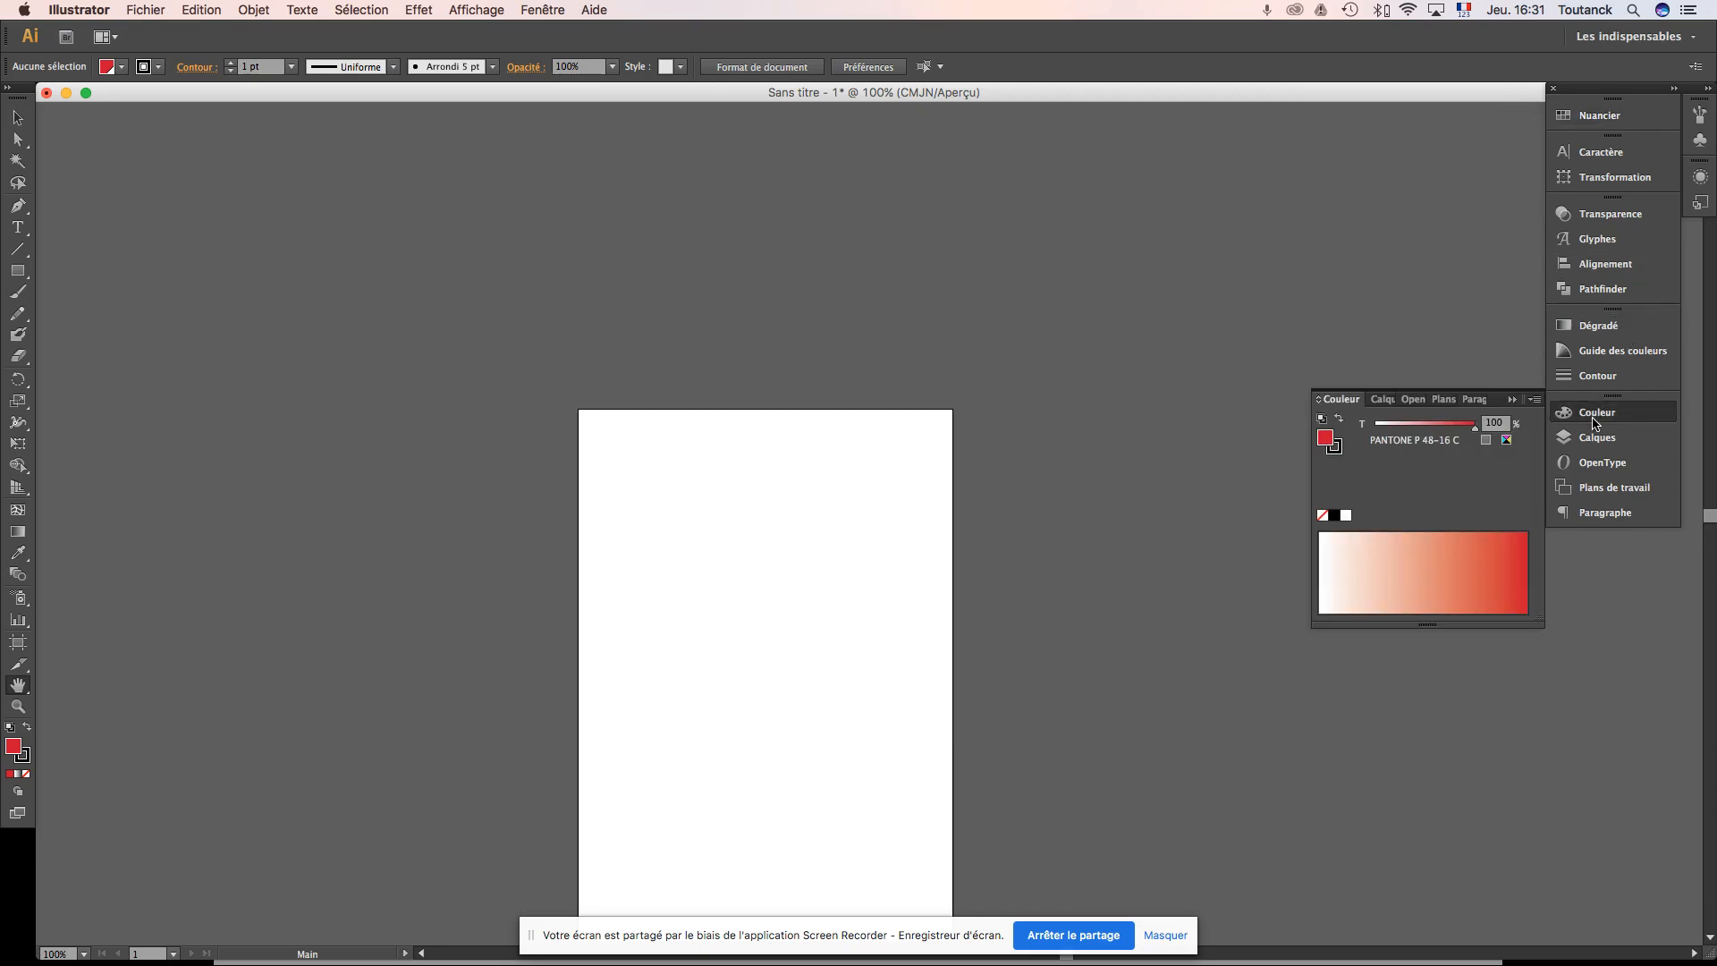
pyautogui.click(1512, 400)
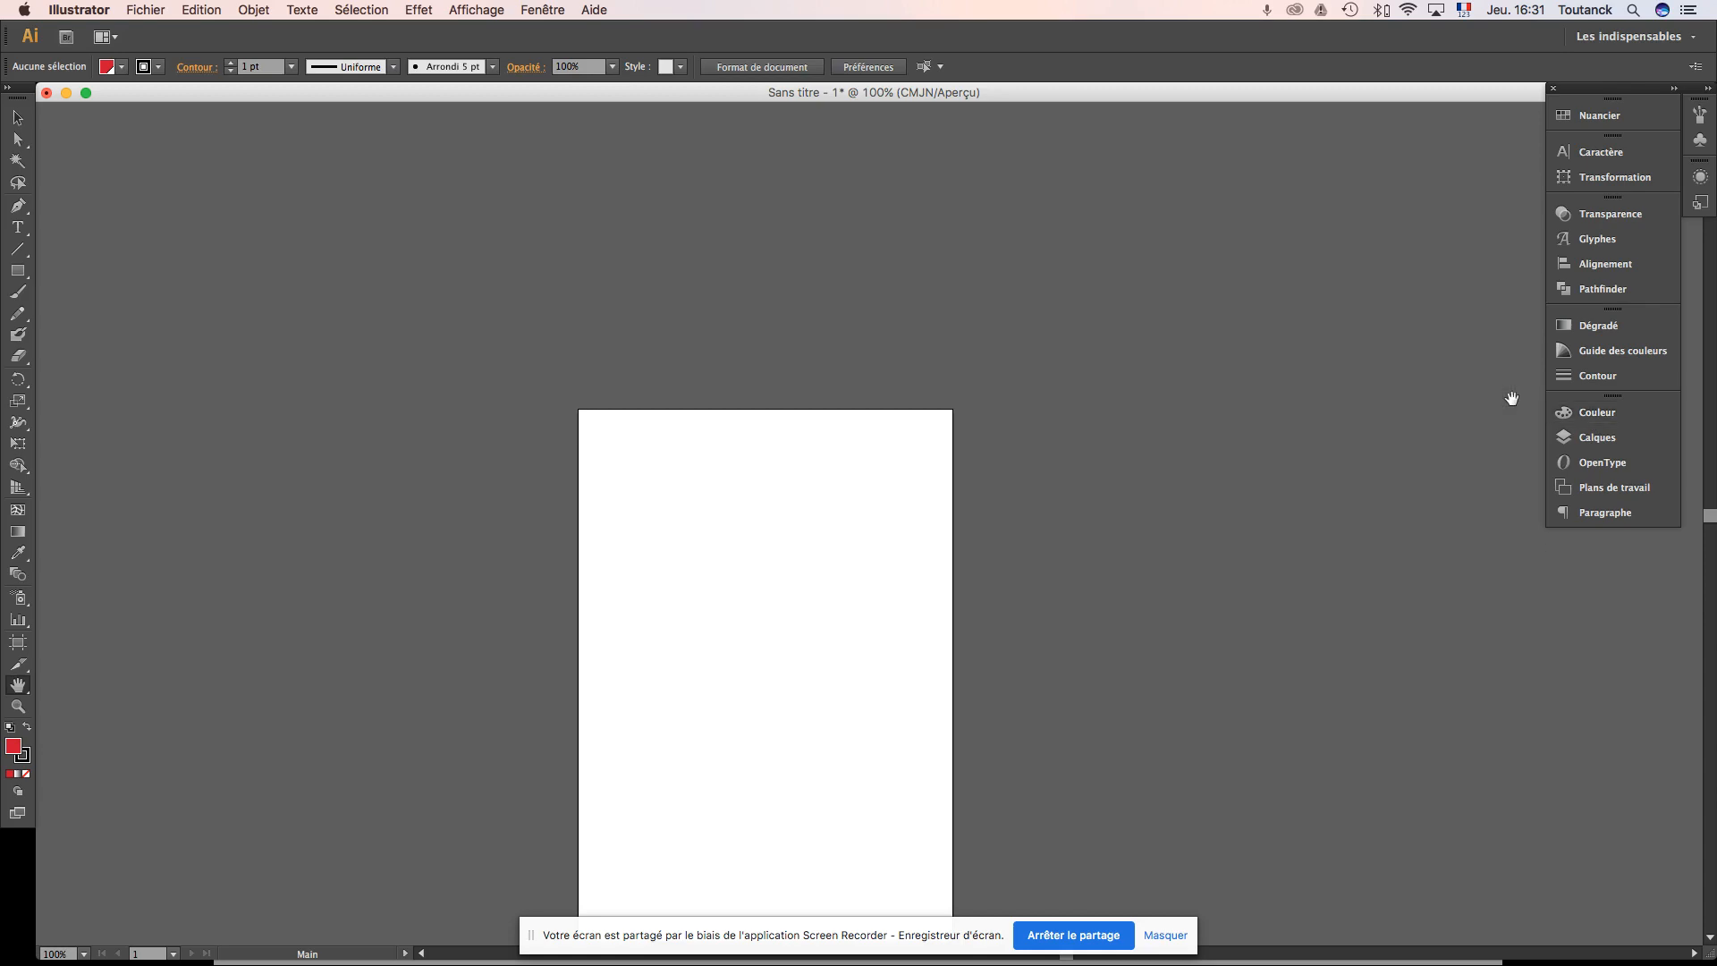
pyautogui.click(1610, 377)
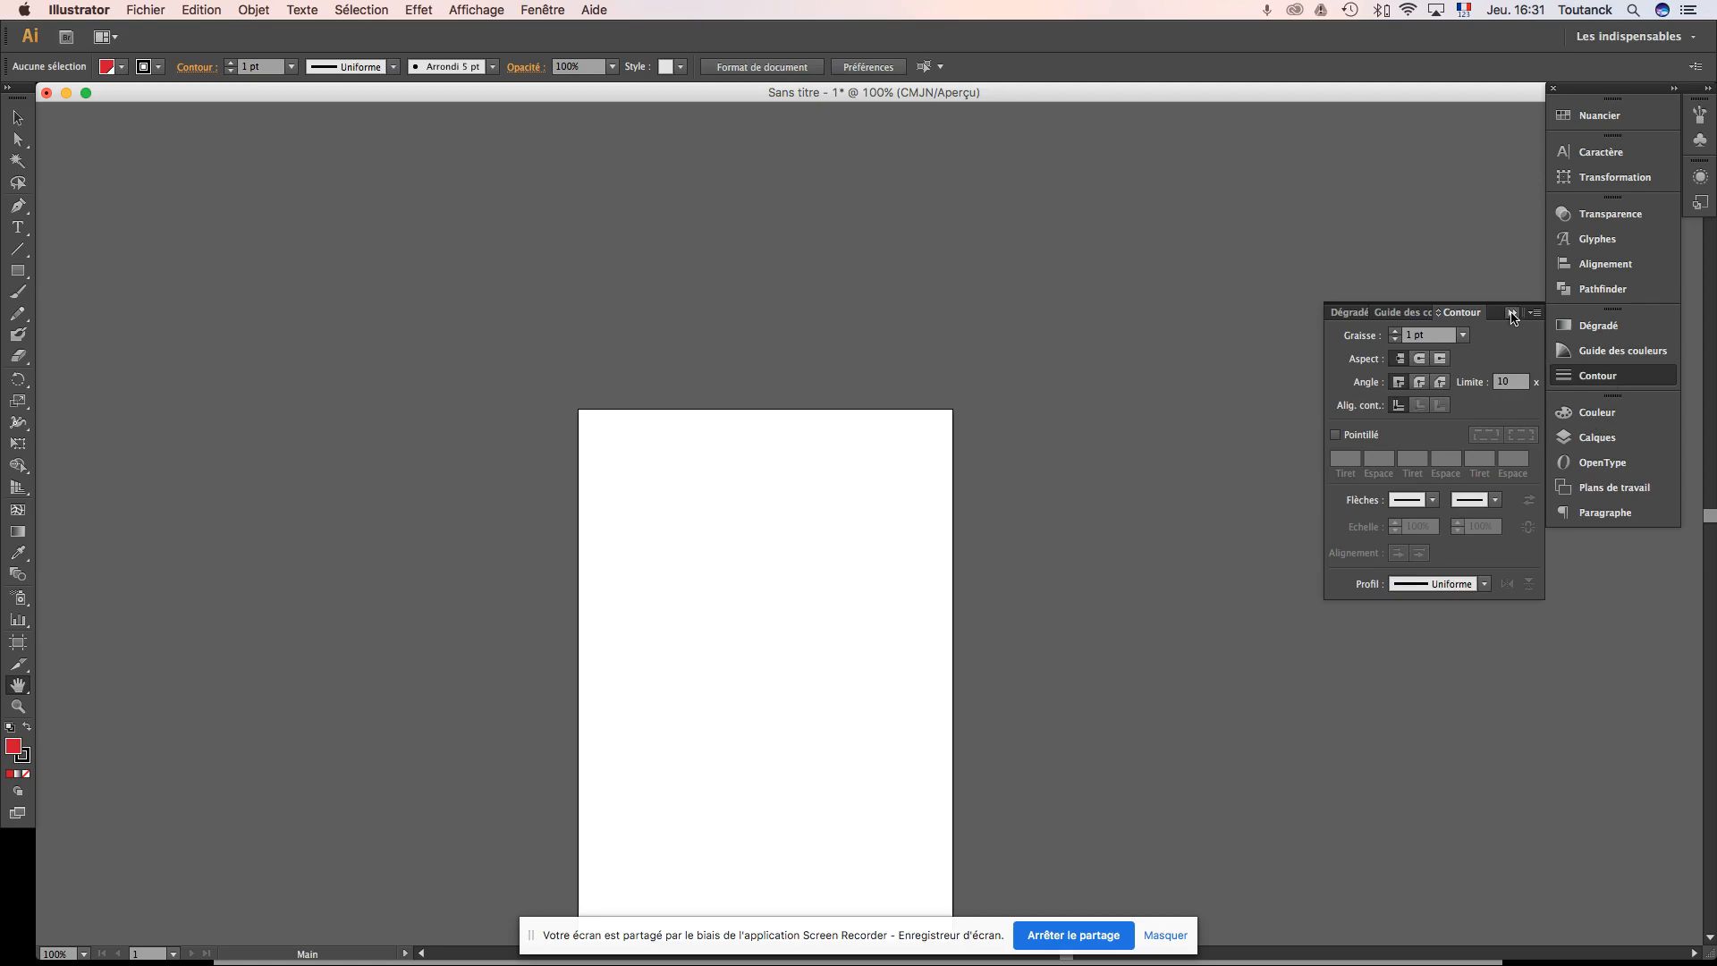
pyautogui.click(1511, 313)
# Step: Switch to the slide presentation, advance to the "Calques" slide and return to Illustrator
pyautogui.press('super+Tab')
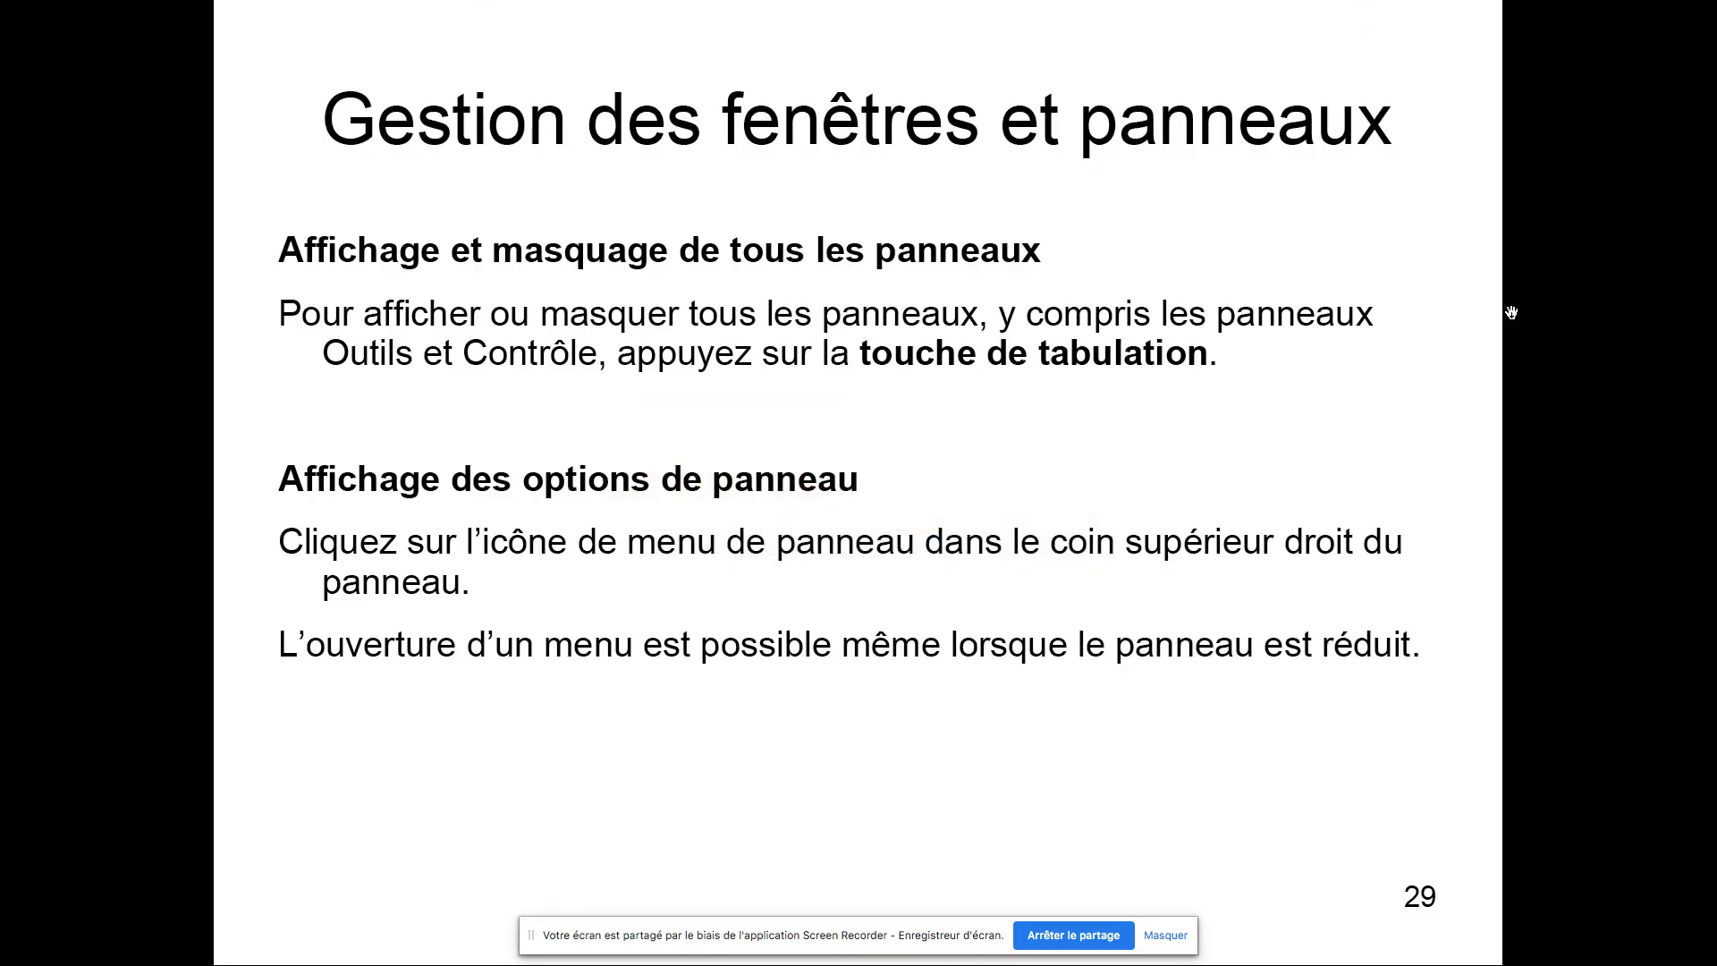
pyautogui.press('Right')
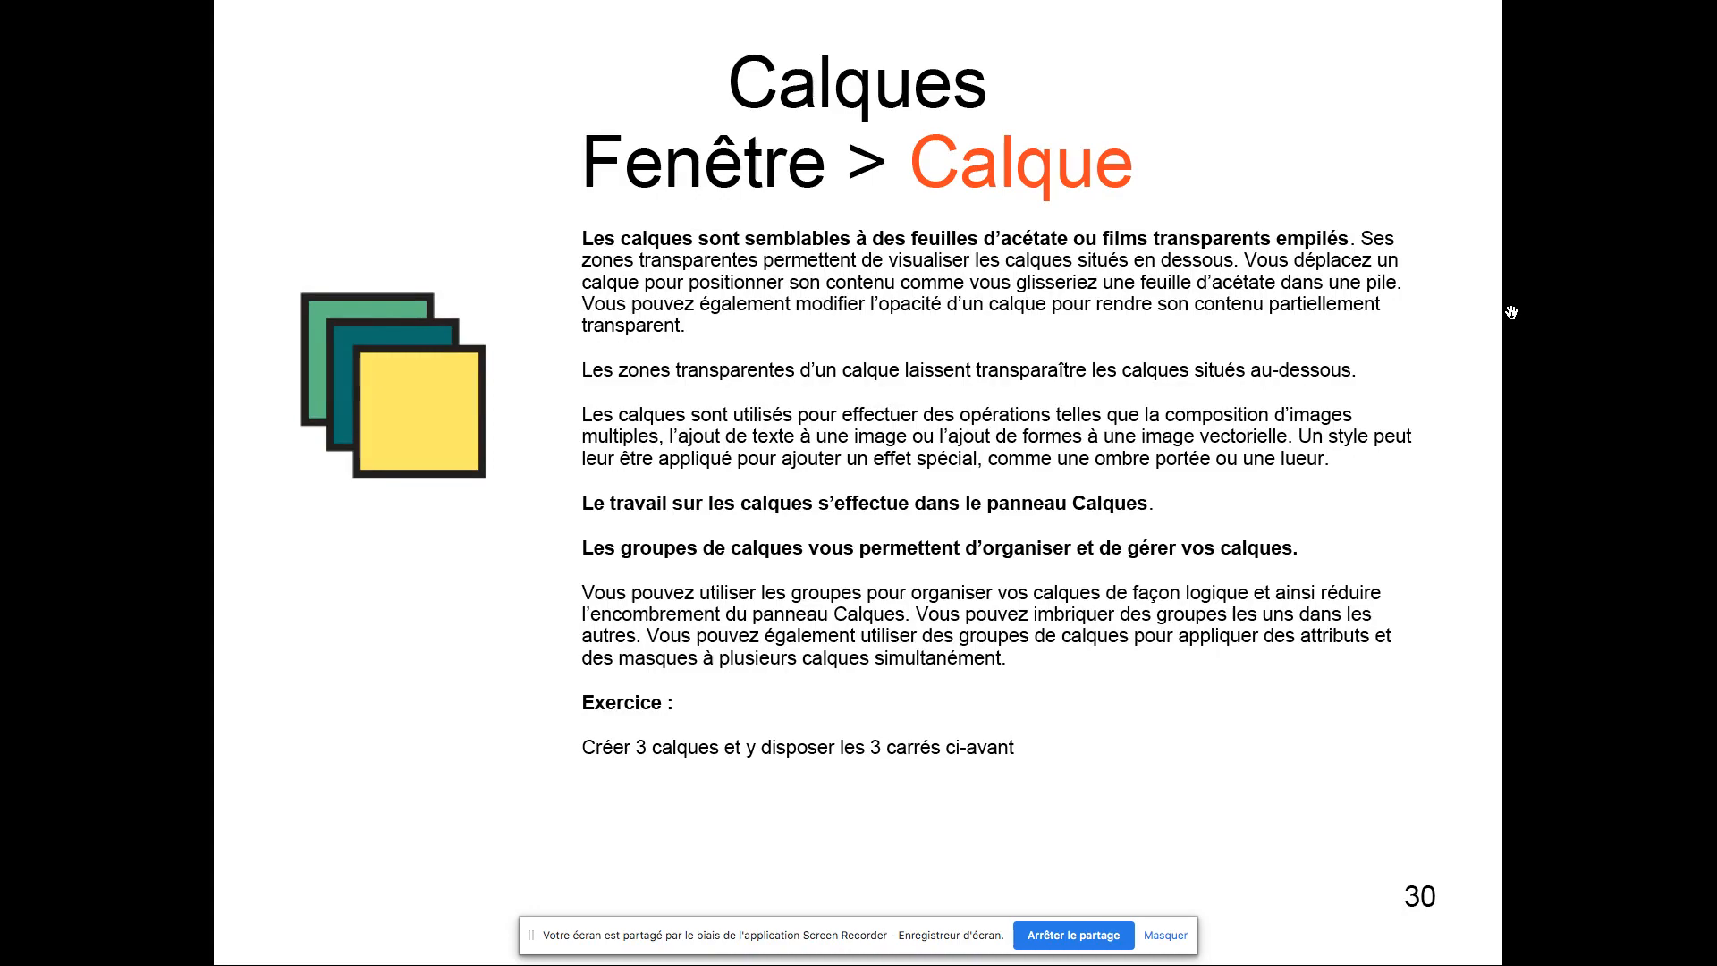
pyautogui.press('super+Tab')
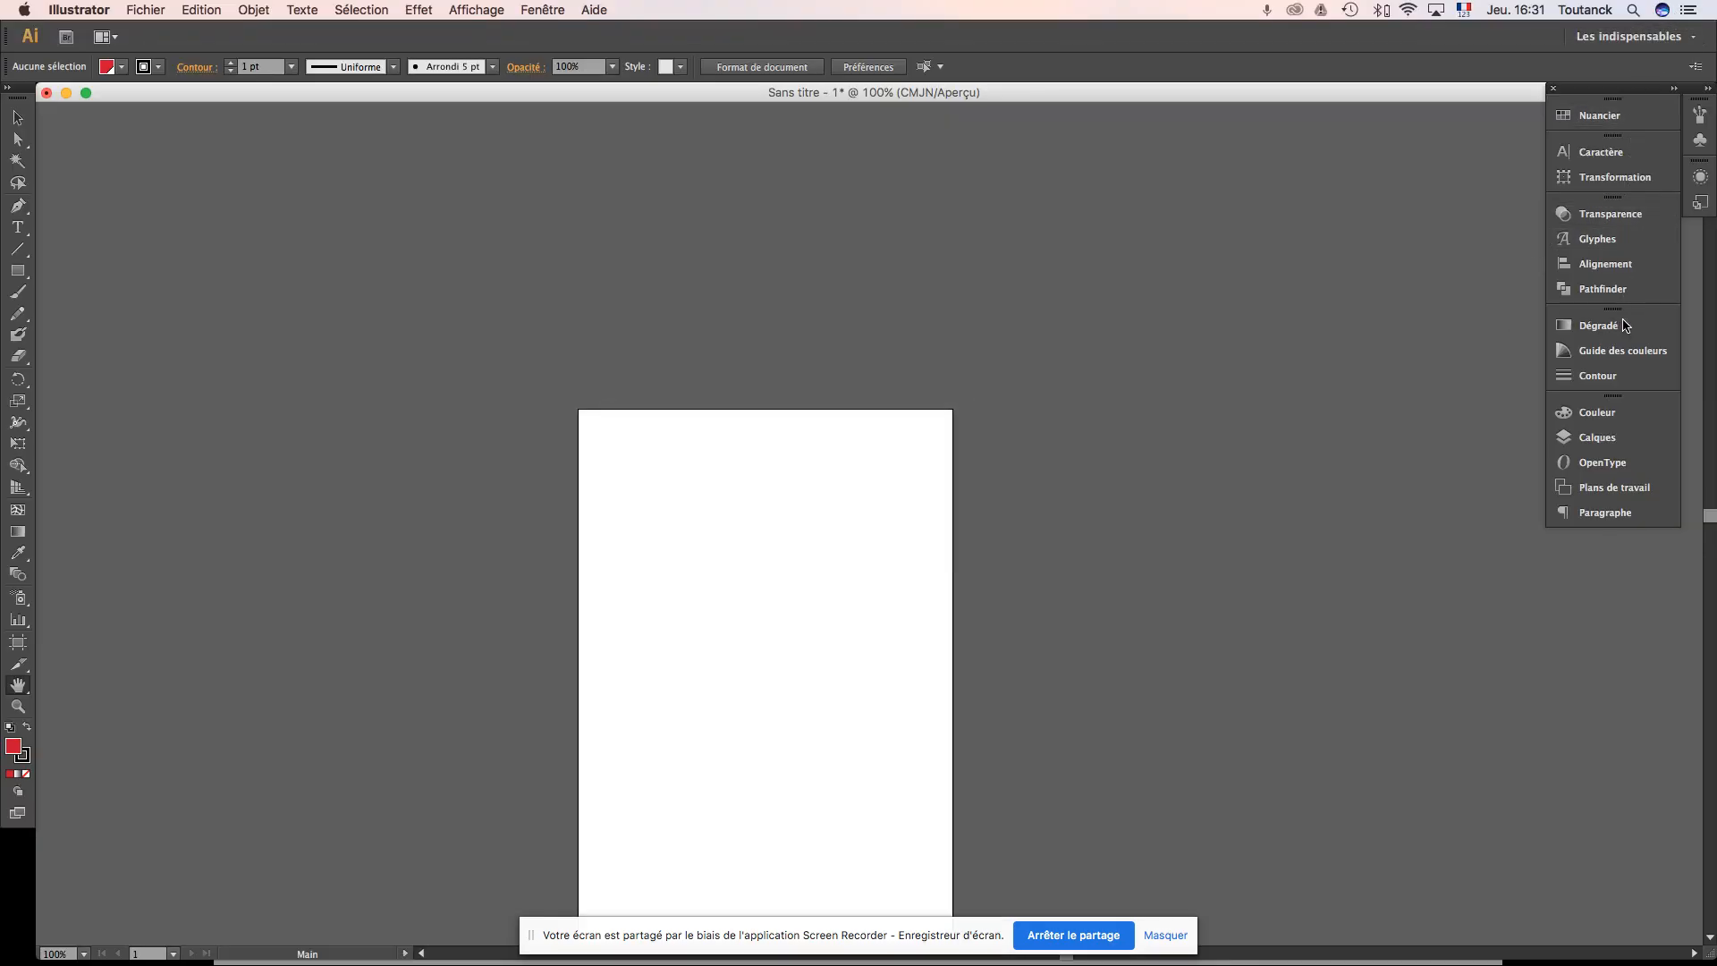
# Step: Open the Calques panel, look through the Fenêtre commands and switch to the "Calques" slide of the presentation
pyautogui.click(1598, 438)
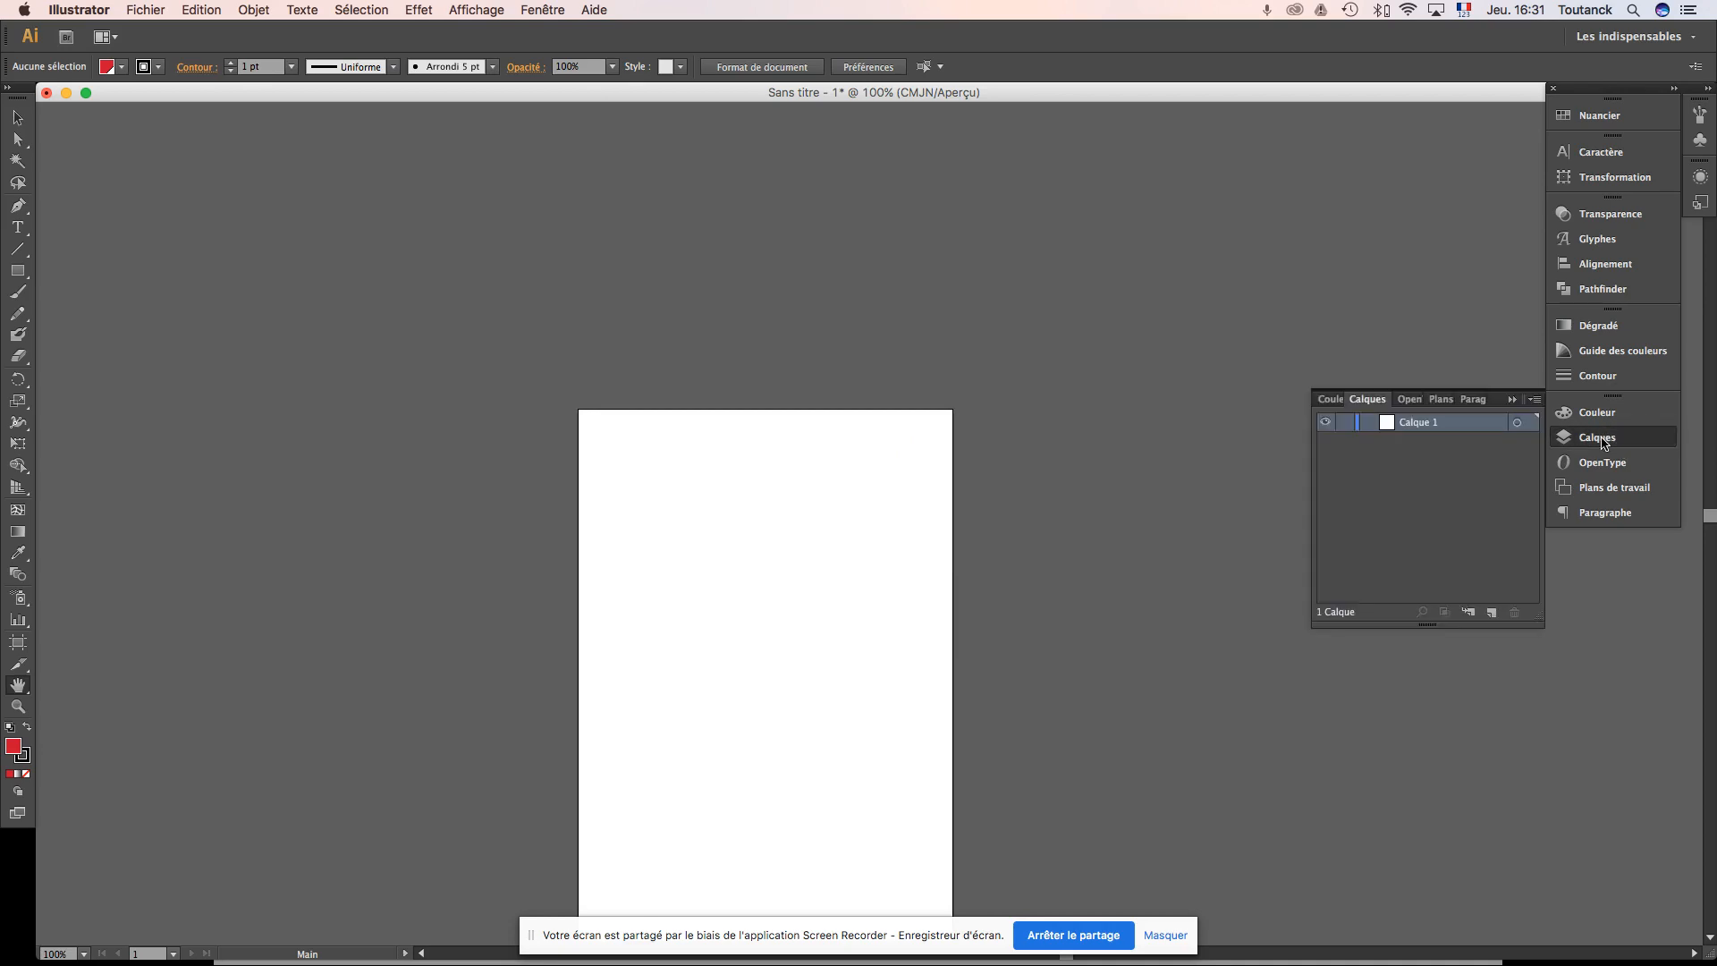
pyautogui.click(543, 10)
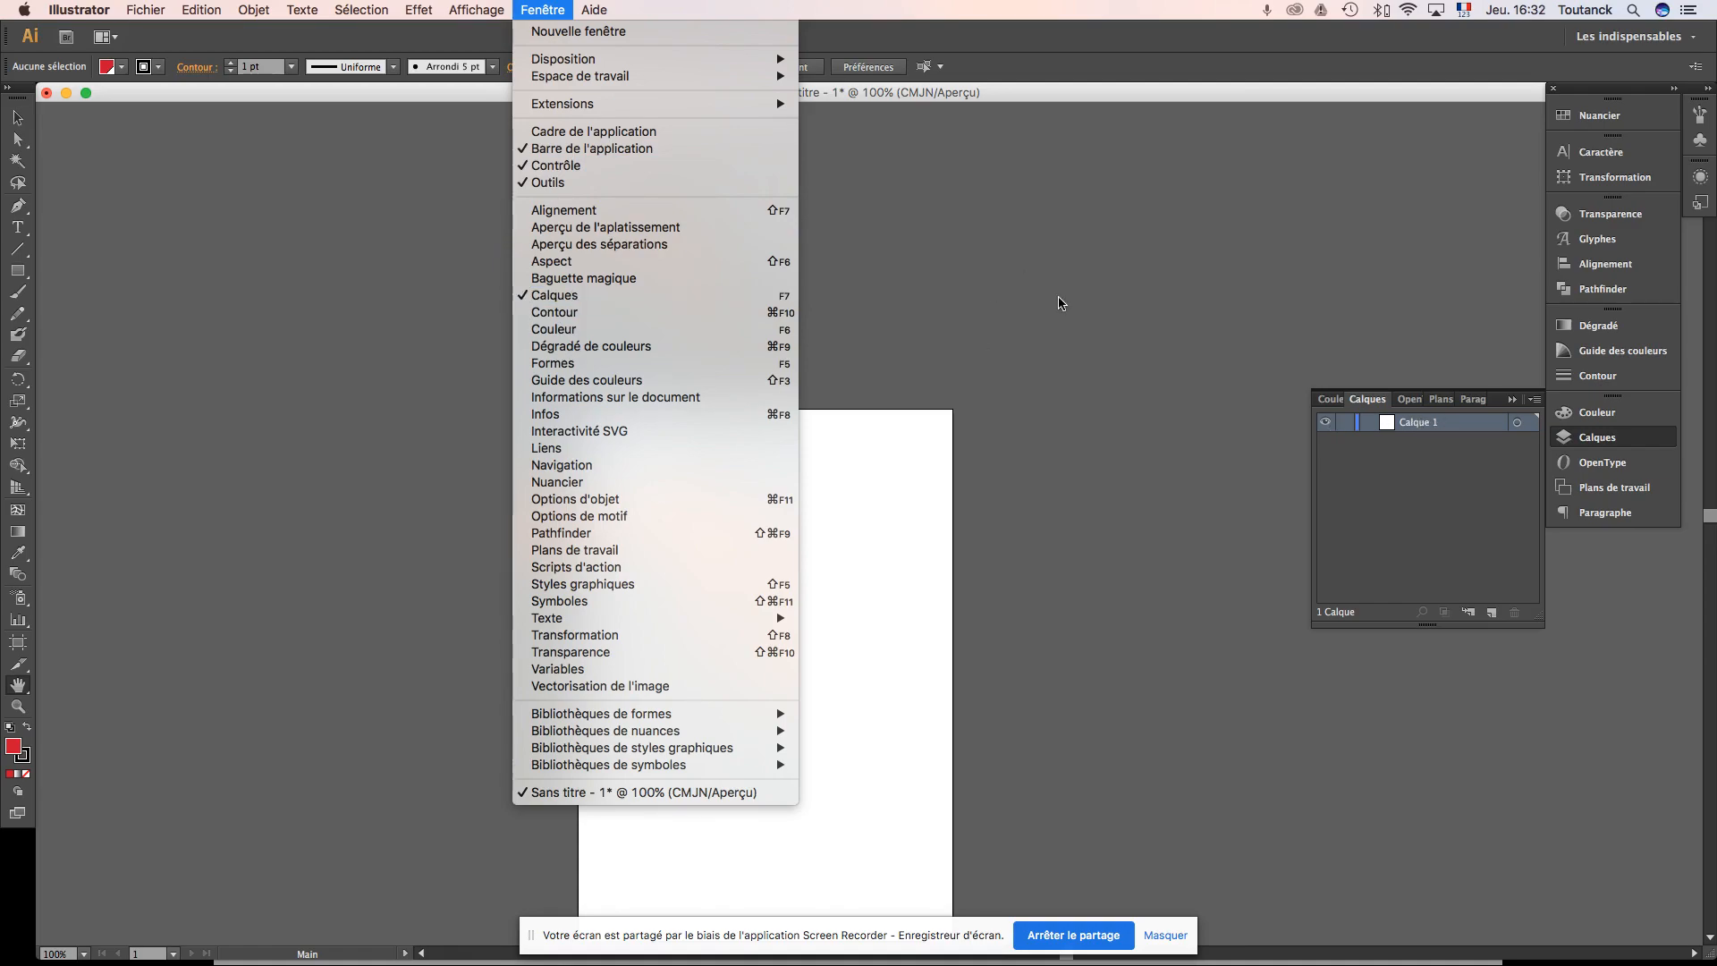
pyautogui.click(1059, 319)
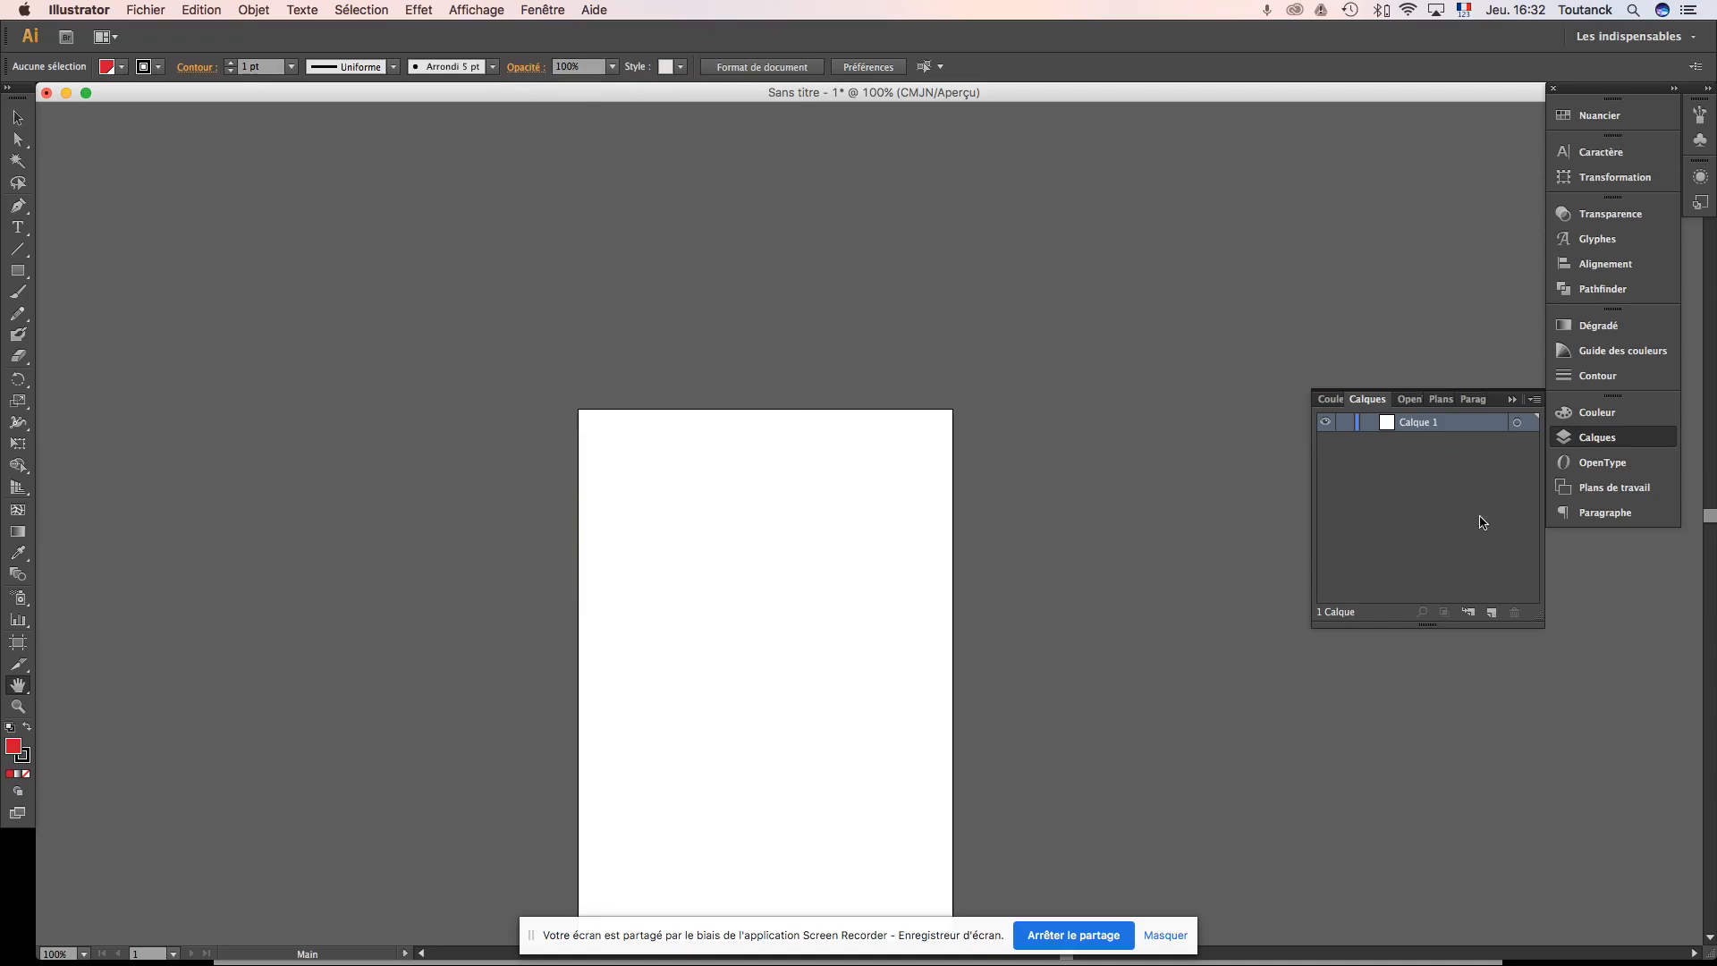
pyautogui.press('super+Tab')
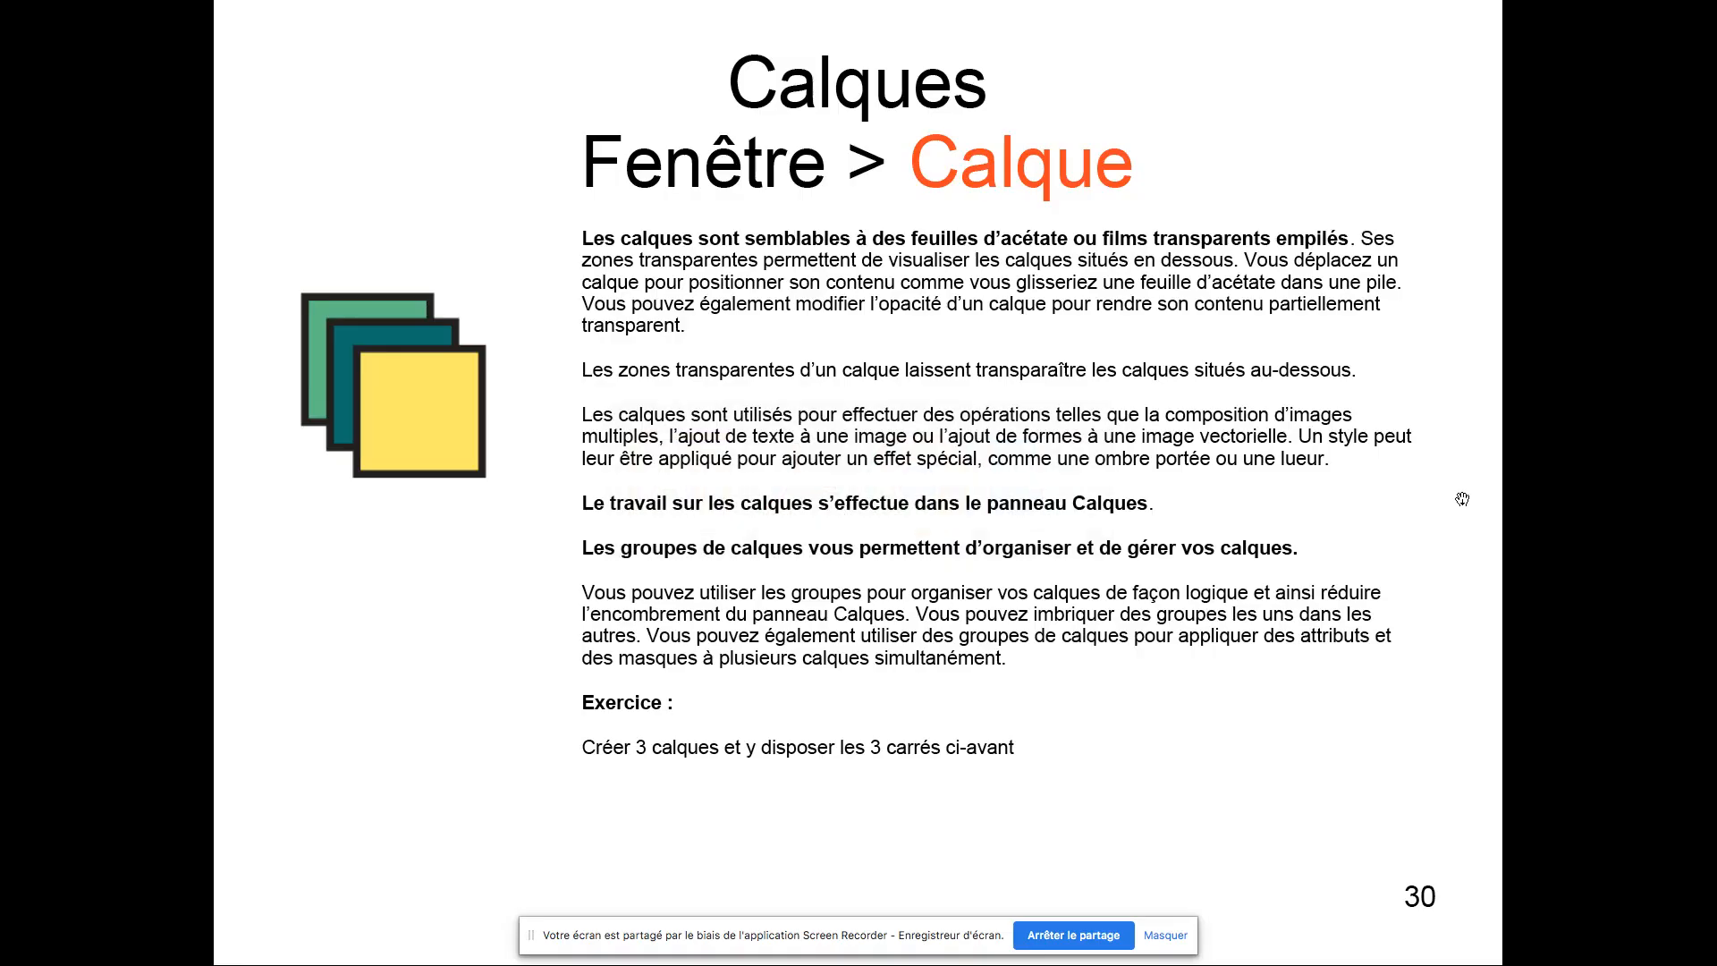
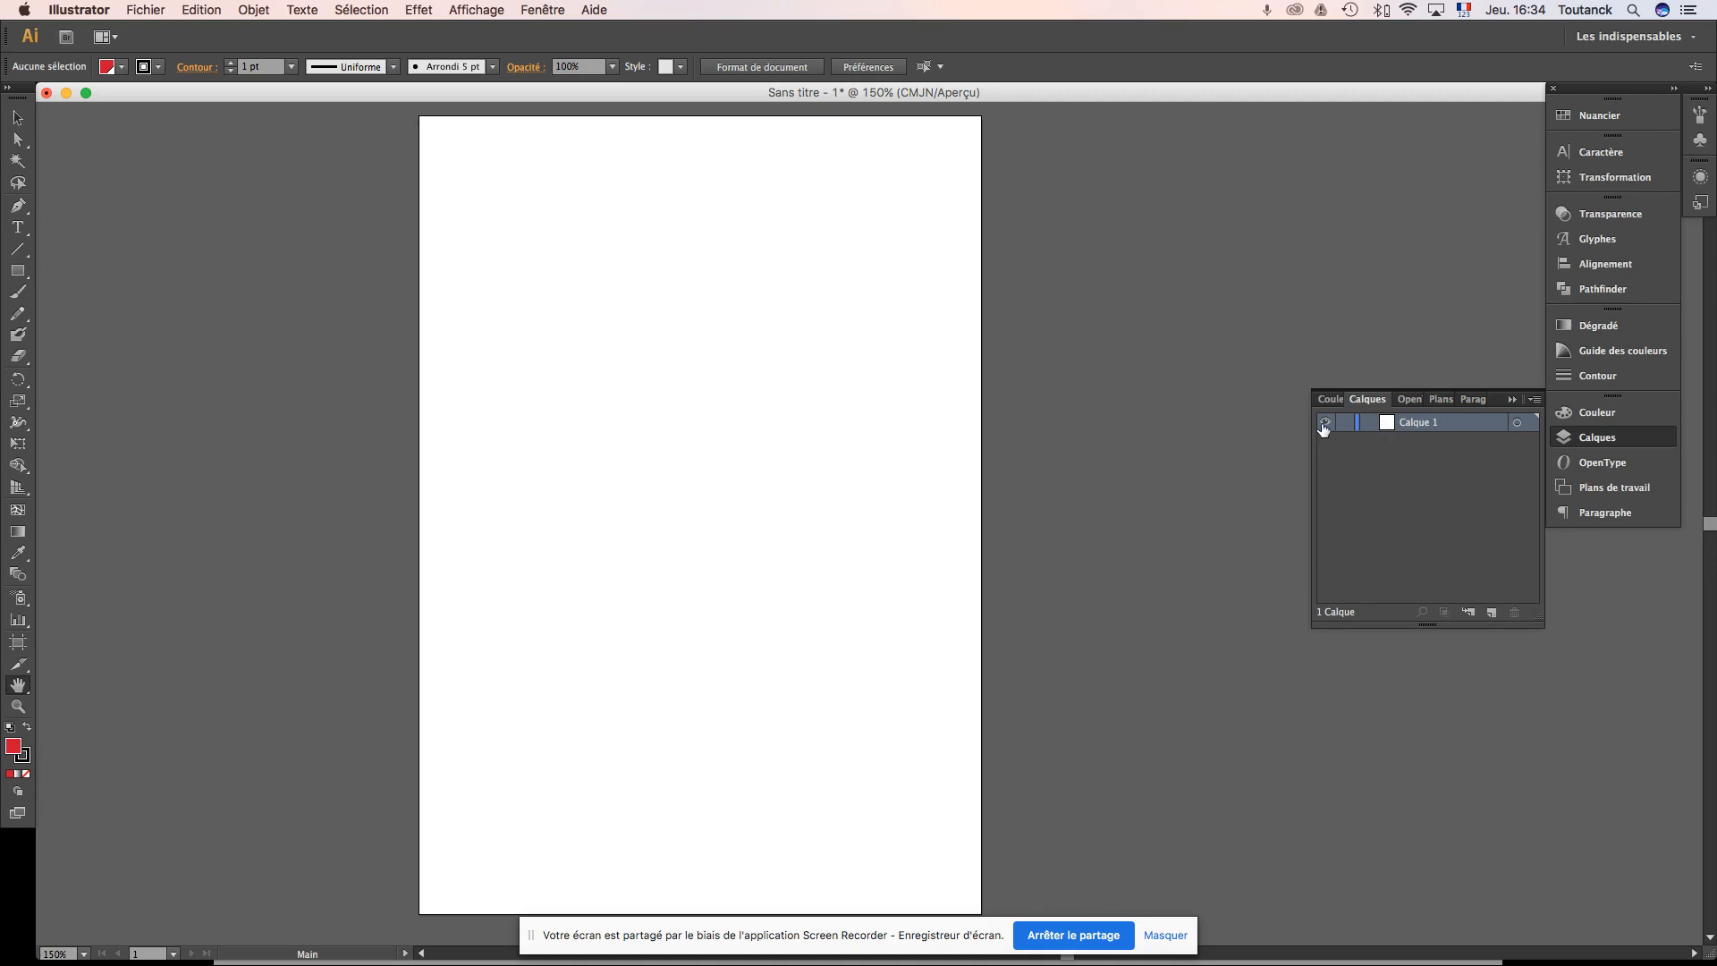
# Step: Toggle the visibility of Calque 1 off and on repeatedly, leaving the layer visible
pyautogui.click(1323, 428)
pyautogui.click(1324, 430)
pyautogui.click(1324, 429)
pyautogui.click(1324, 429)
pyautogui.click(1324, 429)
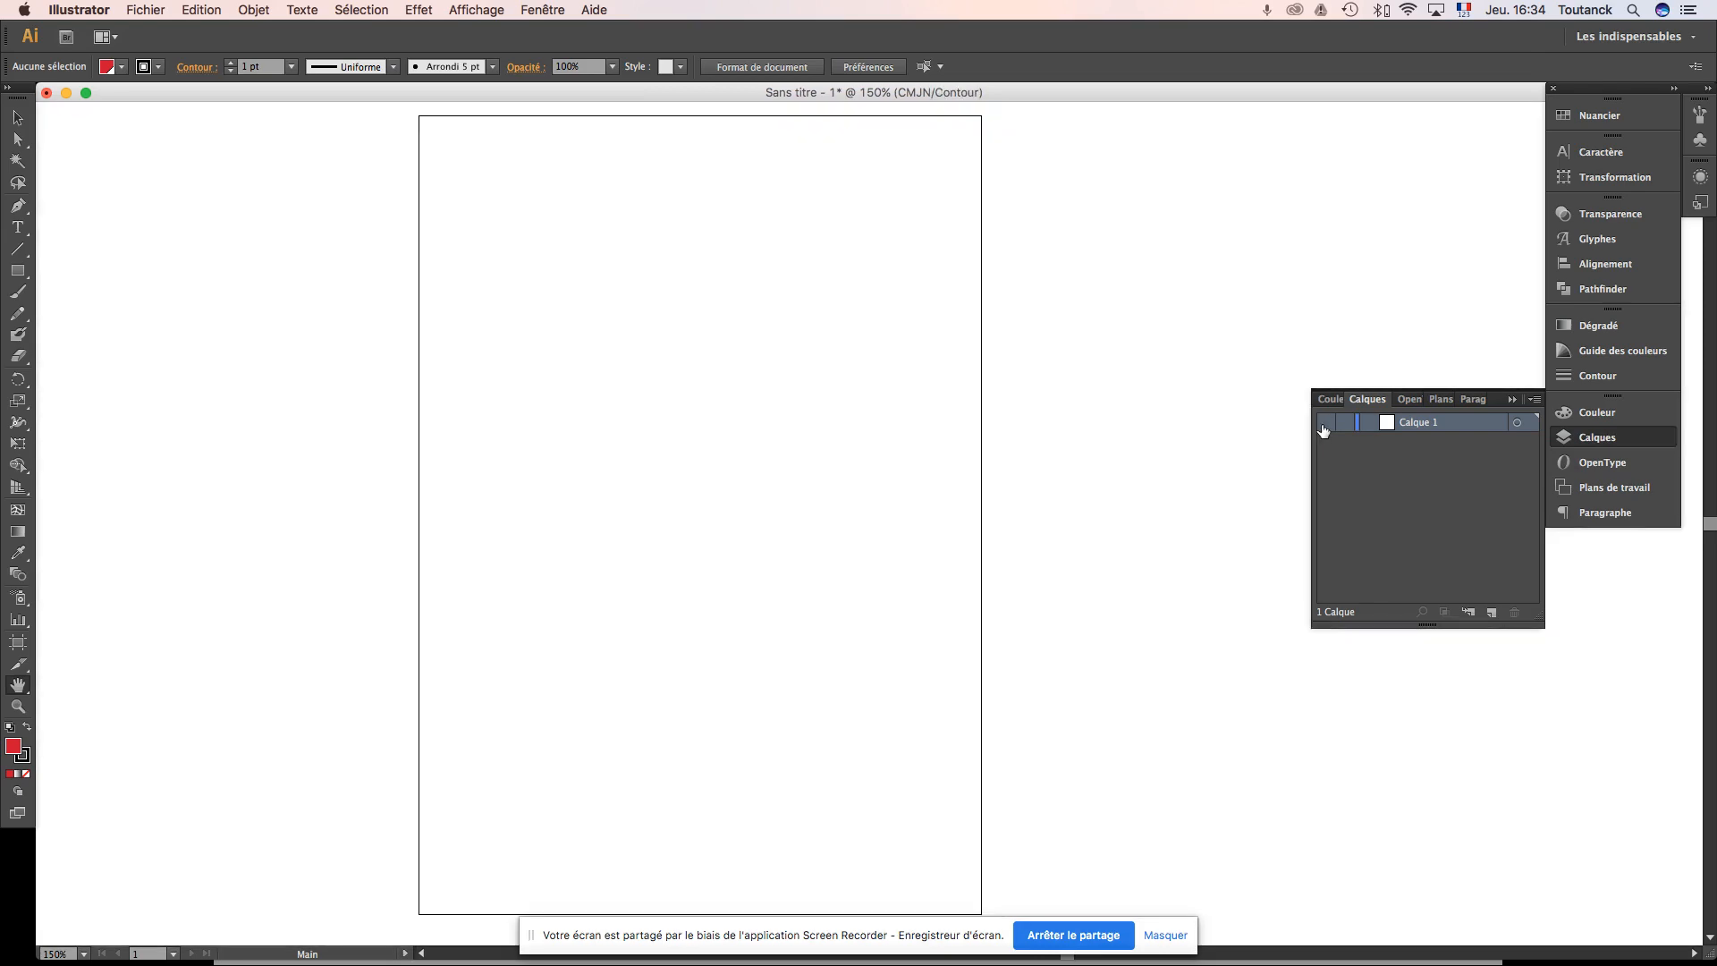
pyautogui.click(1324, 430)
pyautogui.click(1323, 429)
pyautogui.click(1324, 429)
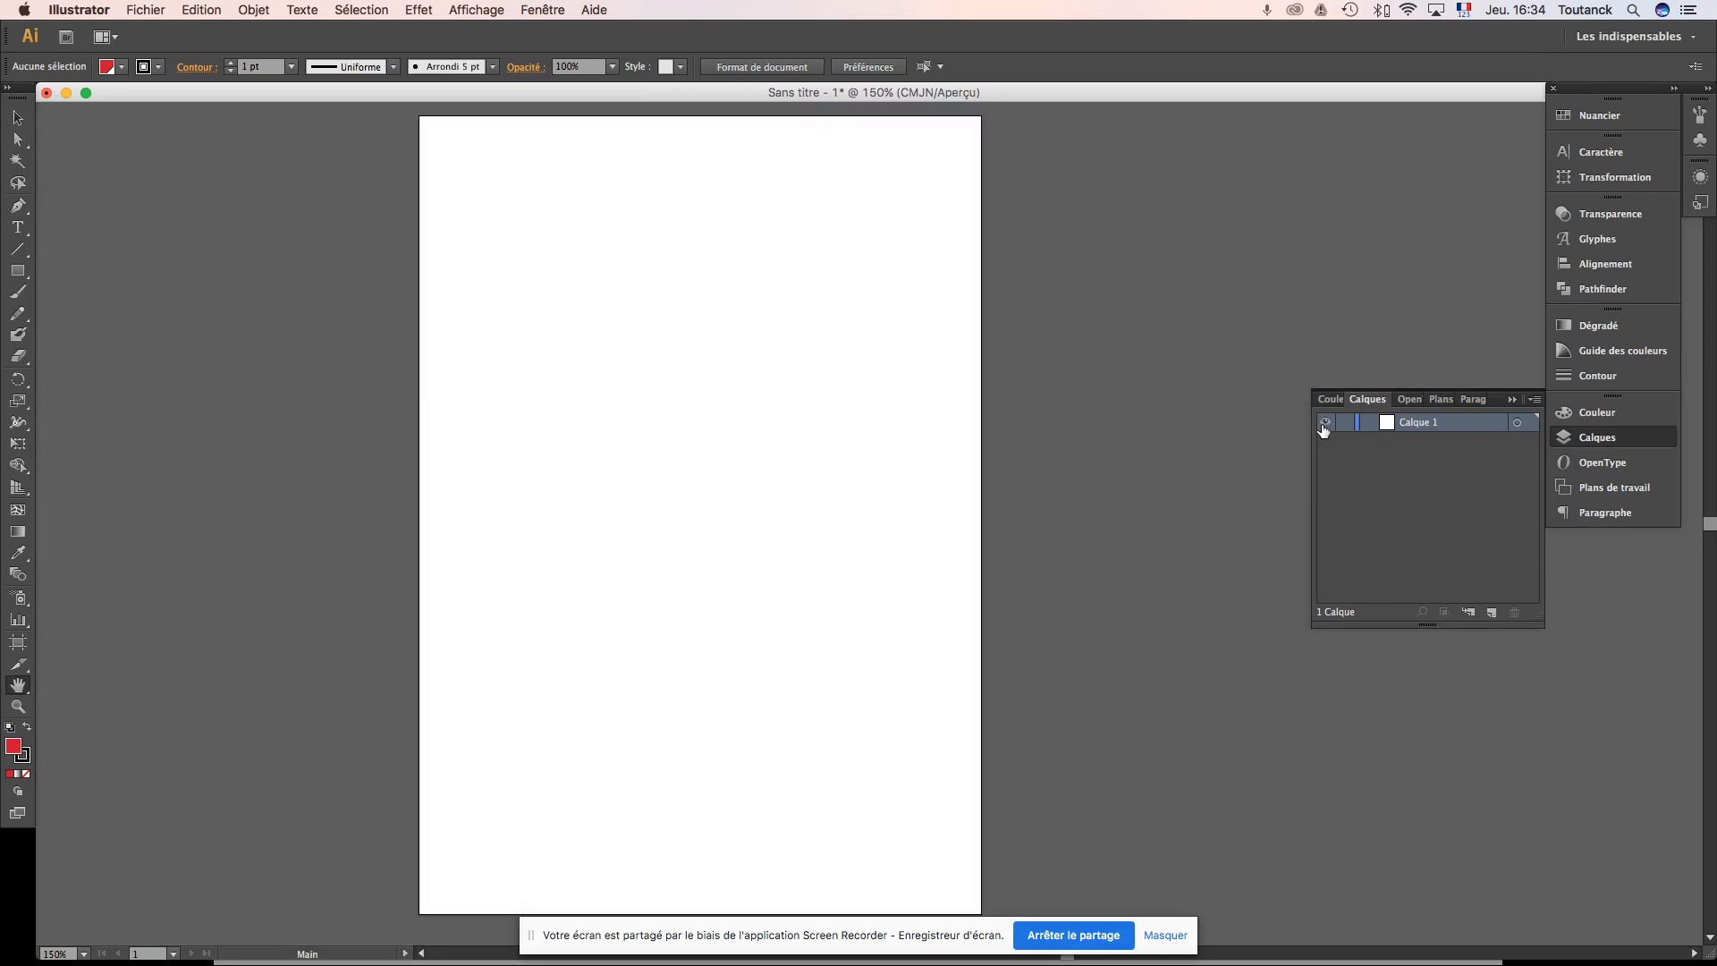
pyautogui.click(1324, 430)
pyautogui.click(1324, 429)
pyautogui.click(1324, 430)
pyautogui.click(1323, 430)
pyautogui.click(1324, 429)
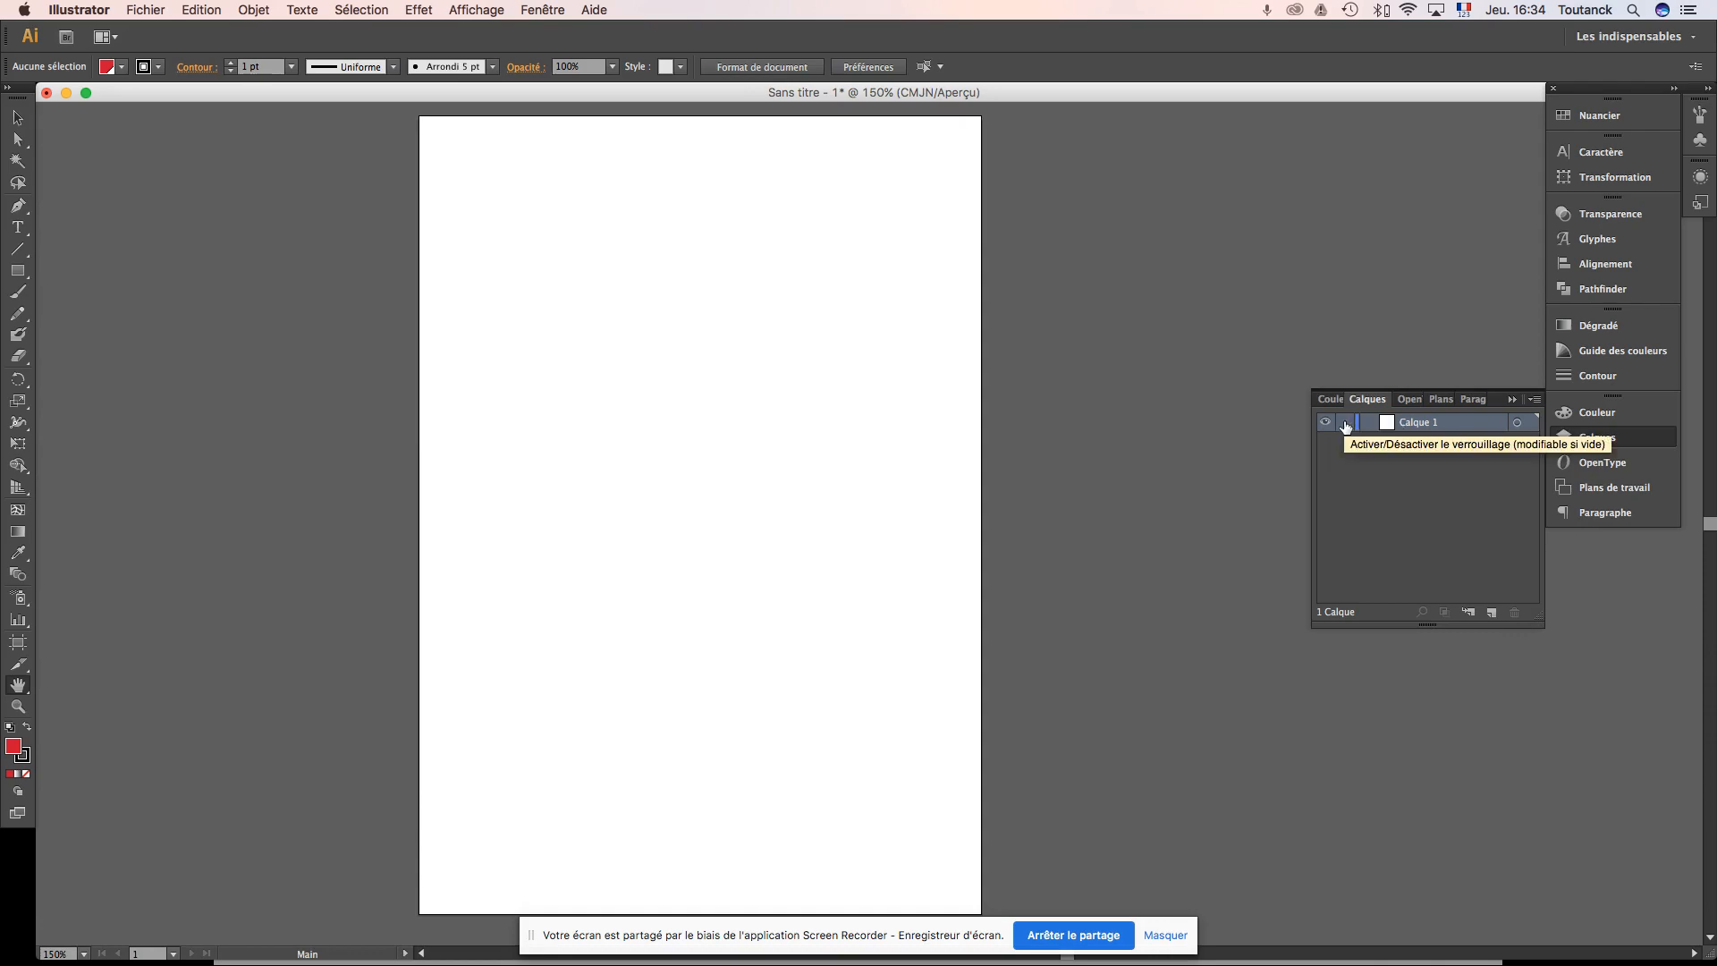
# Step: Lock and unlock Calque 1, leaving the layer unlocked
pyautogui.click(1346, 426)
pyautogui.click(1346, 427)
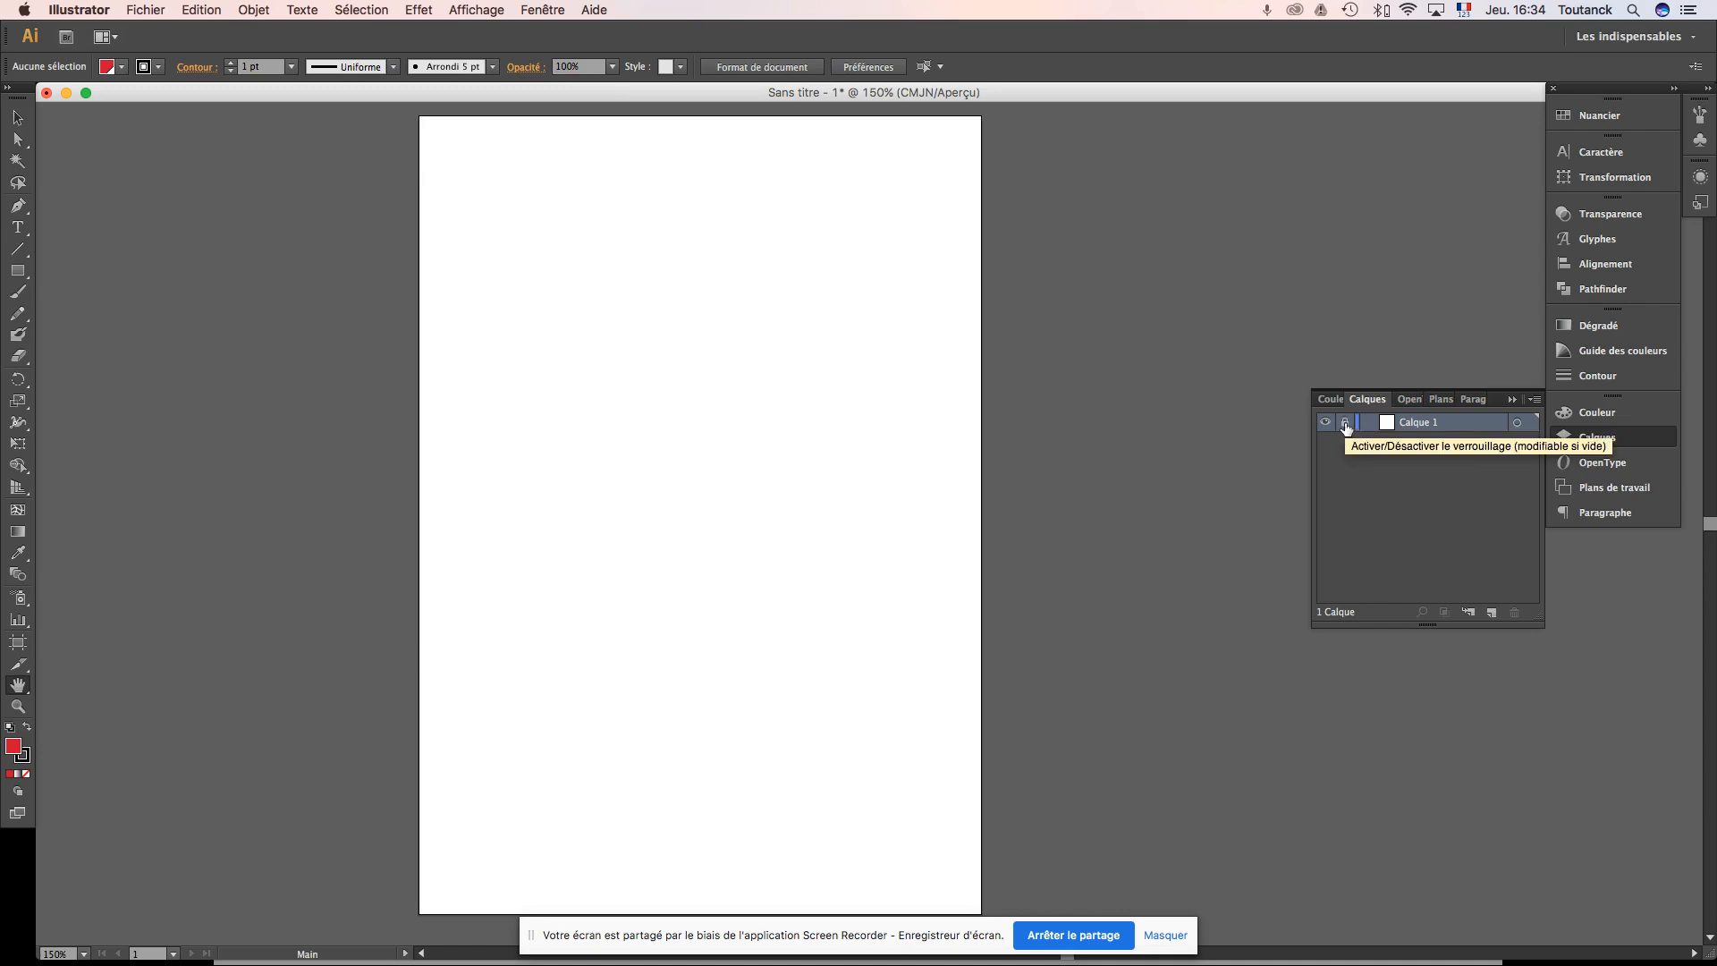
pyautogui.click(1346, 427)
pyautogui.moveTo(946, 387)
pyautogui.mouseDown()
pyautogui.moveTo(931, 453)
pyautogui.moveTo(946, 406)
pyautogui.mouseUp()
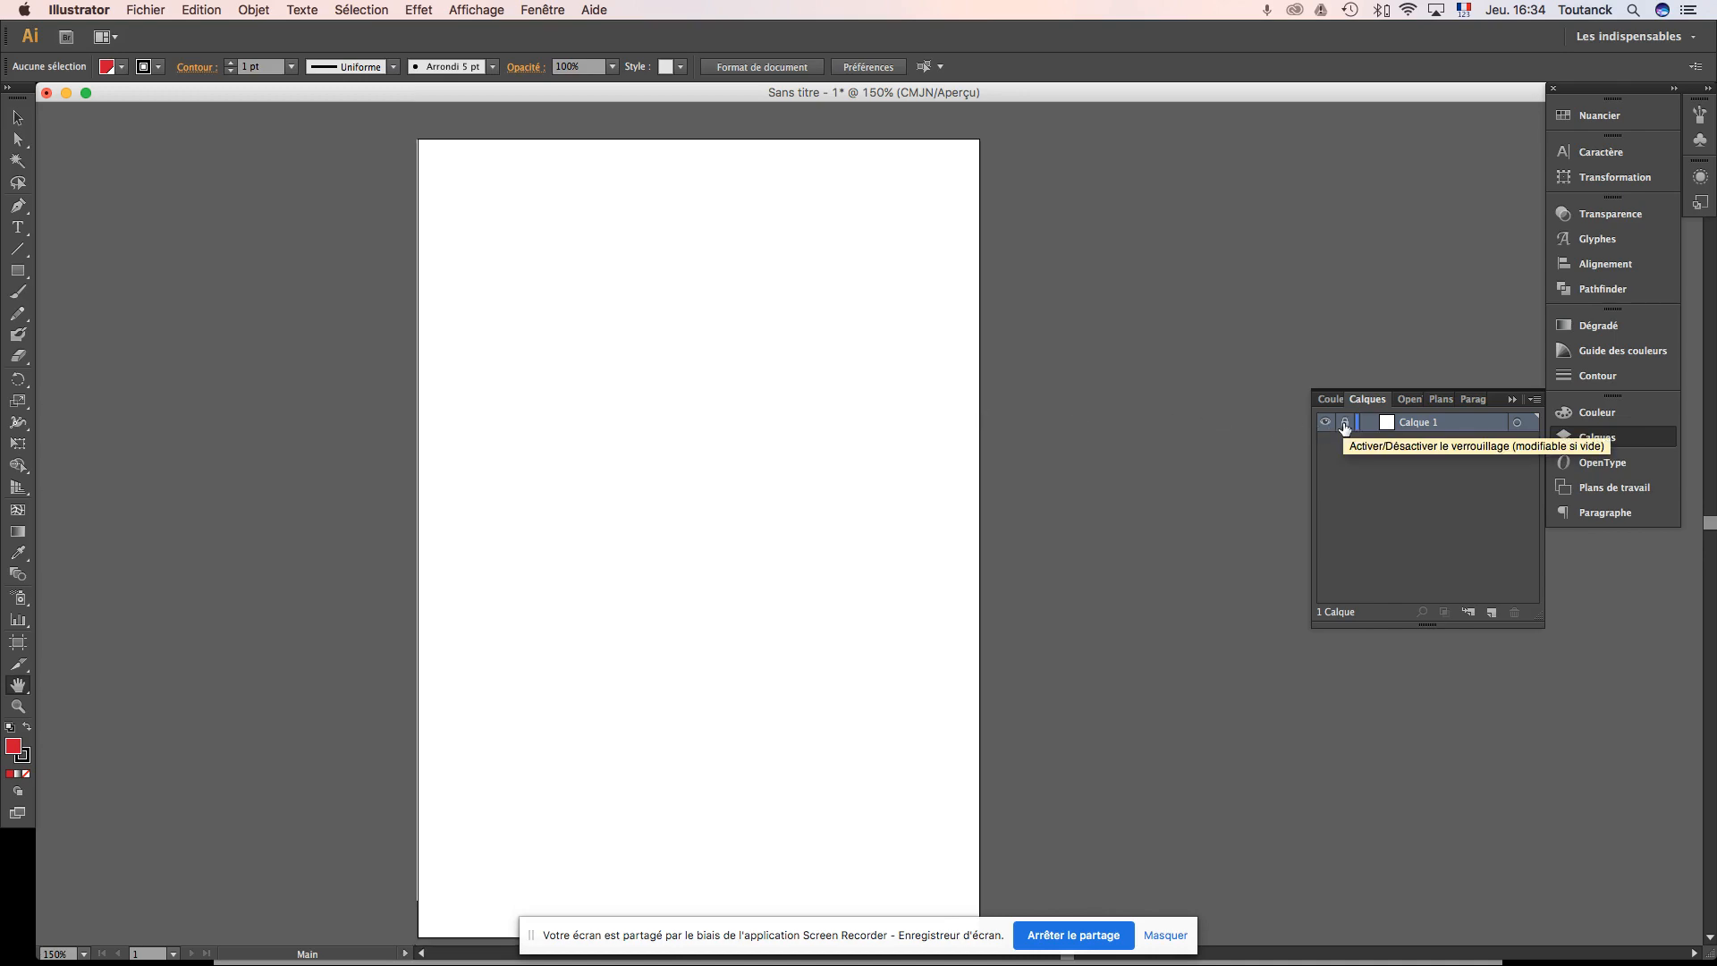
pyautogui.click(1345, 427)
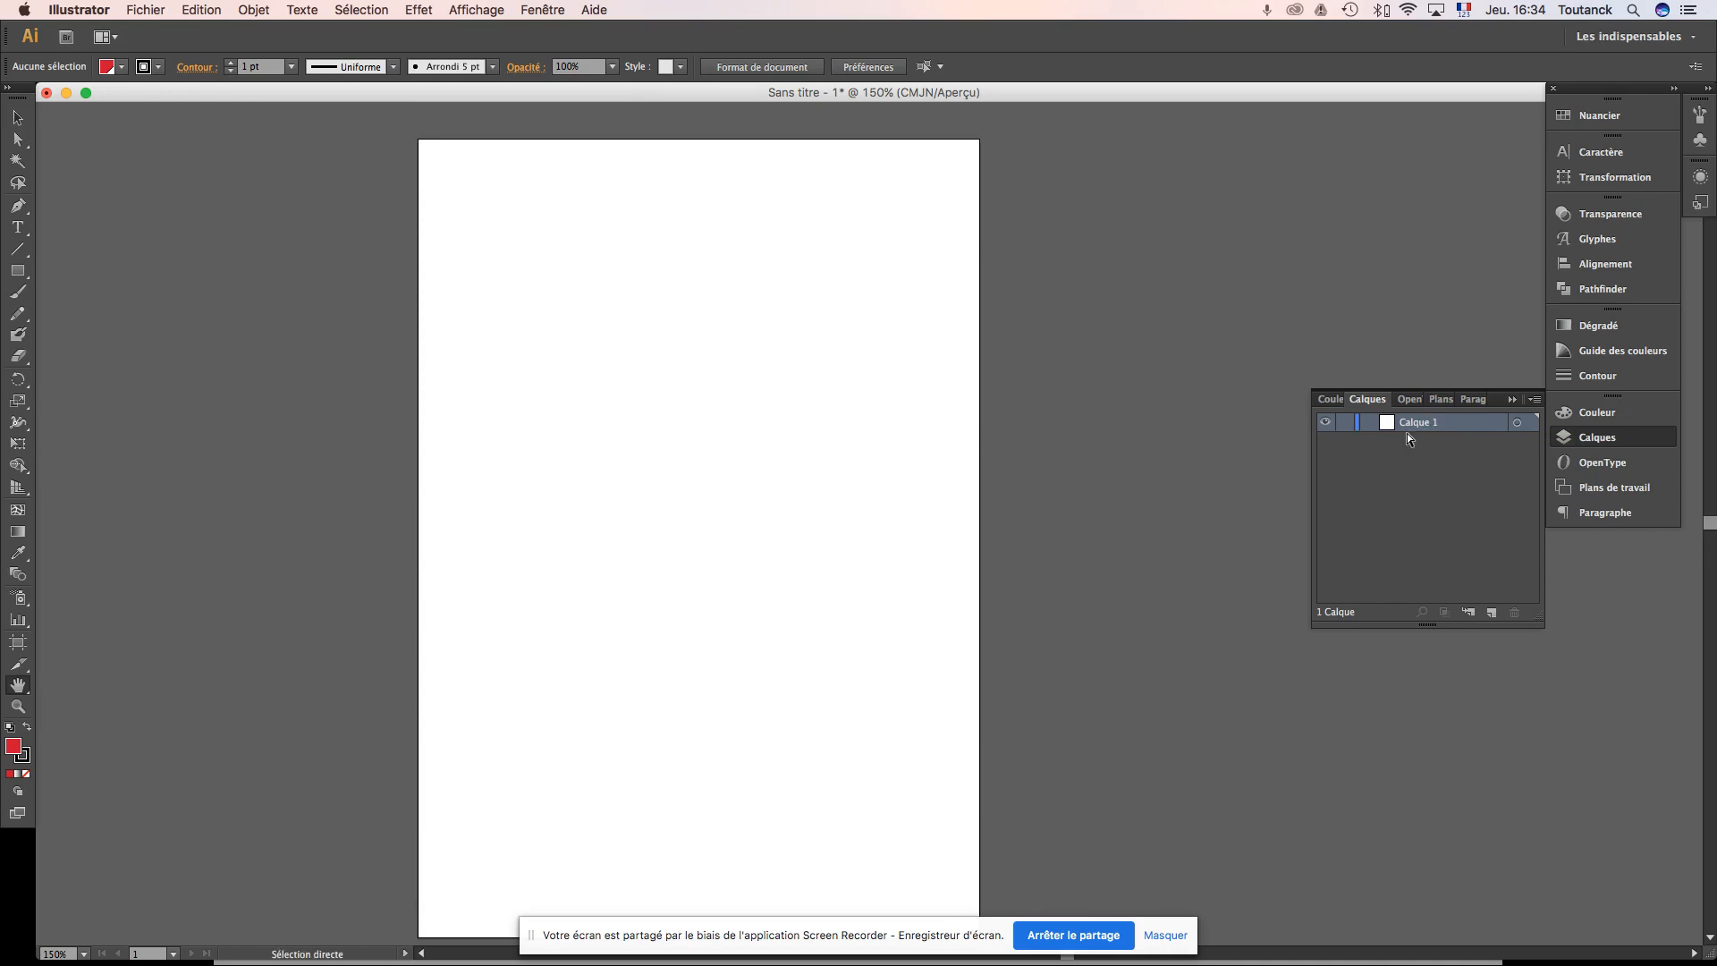
# Step: Check the square colours on the "Calques" slide, return to Illustrator and rename Calque 1 as "Carré vert"
pyautogui.press('super+Tab')
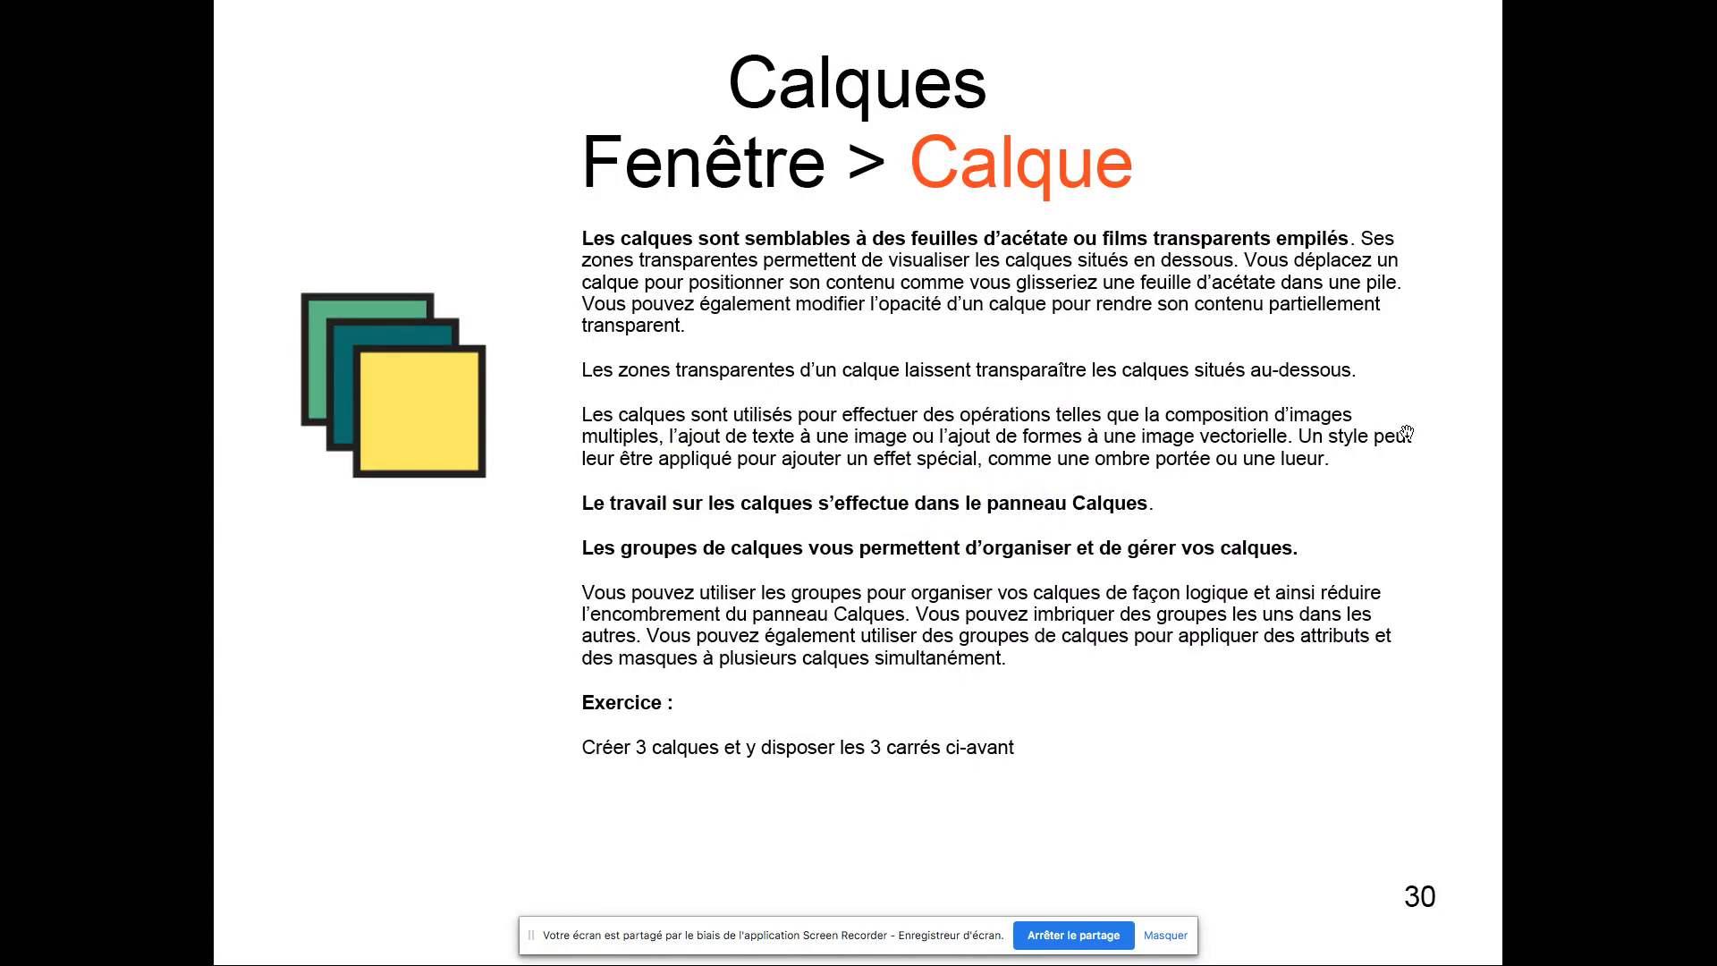
pyautogui.press('super+Tab')
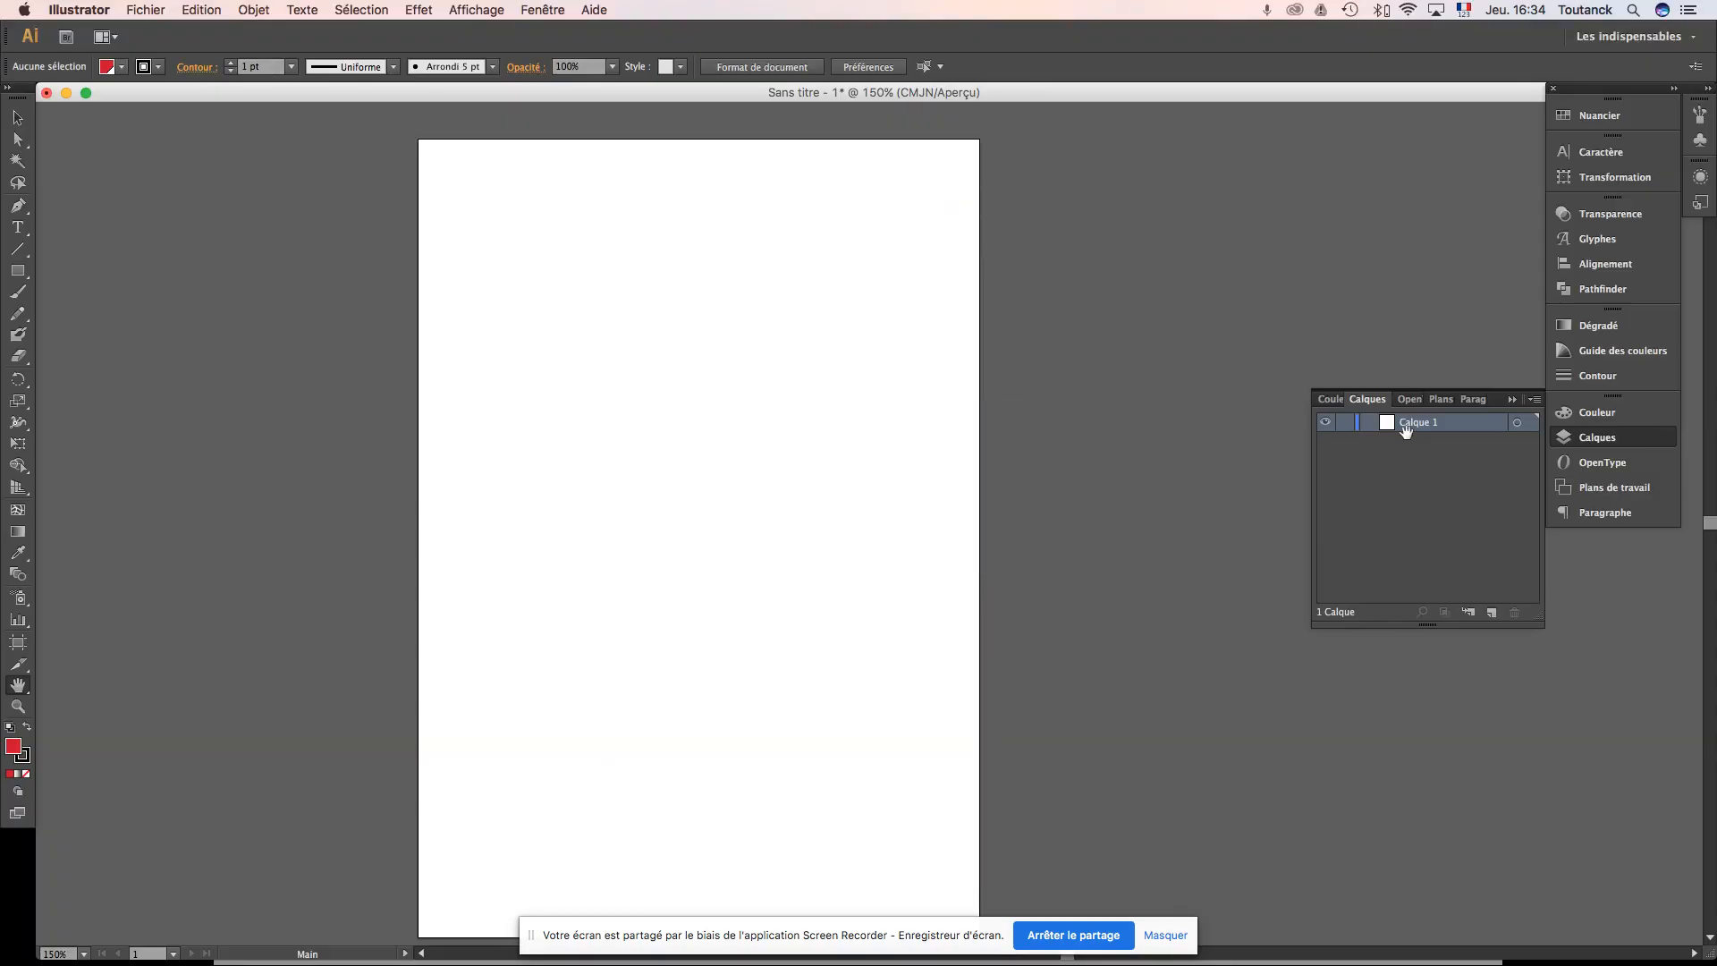
pyautogui.doubleClick(1424, 430)
pyautogui.write('Carré vert')
pyautogui.click(1447, 475)
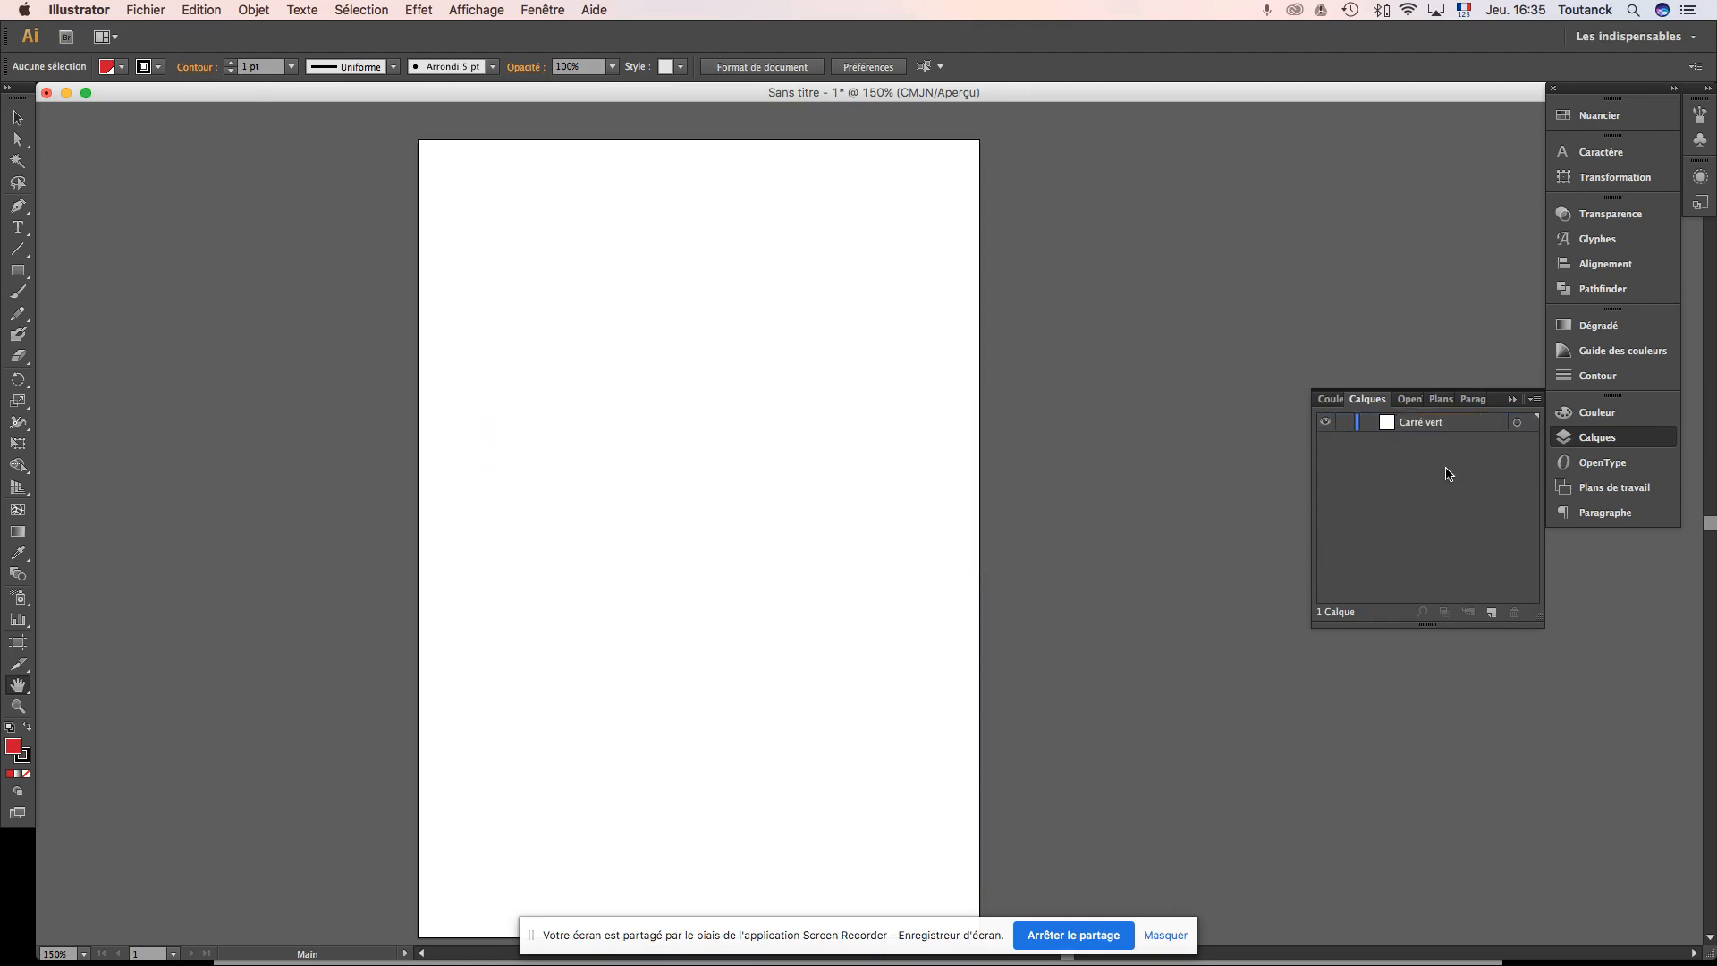
# Step: Open the layer's name for editing several times and re-enter it as "Carré vert"
pyautogui.click(1422, 424)
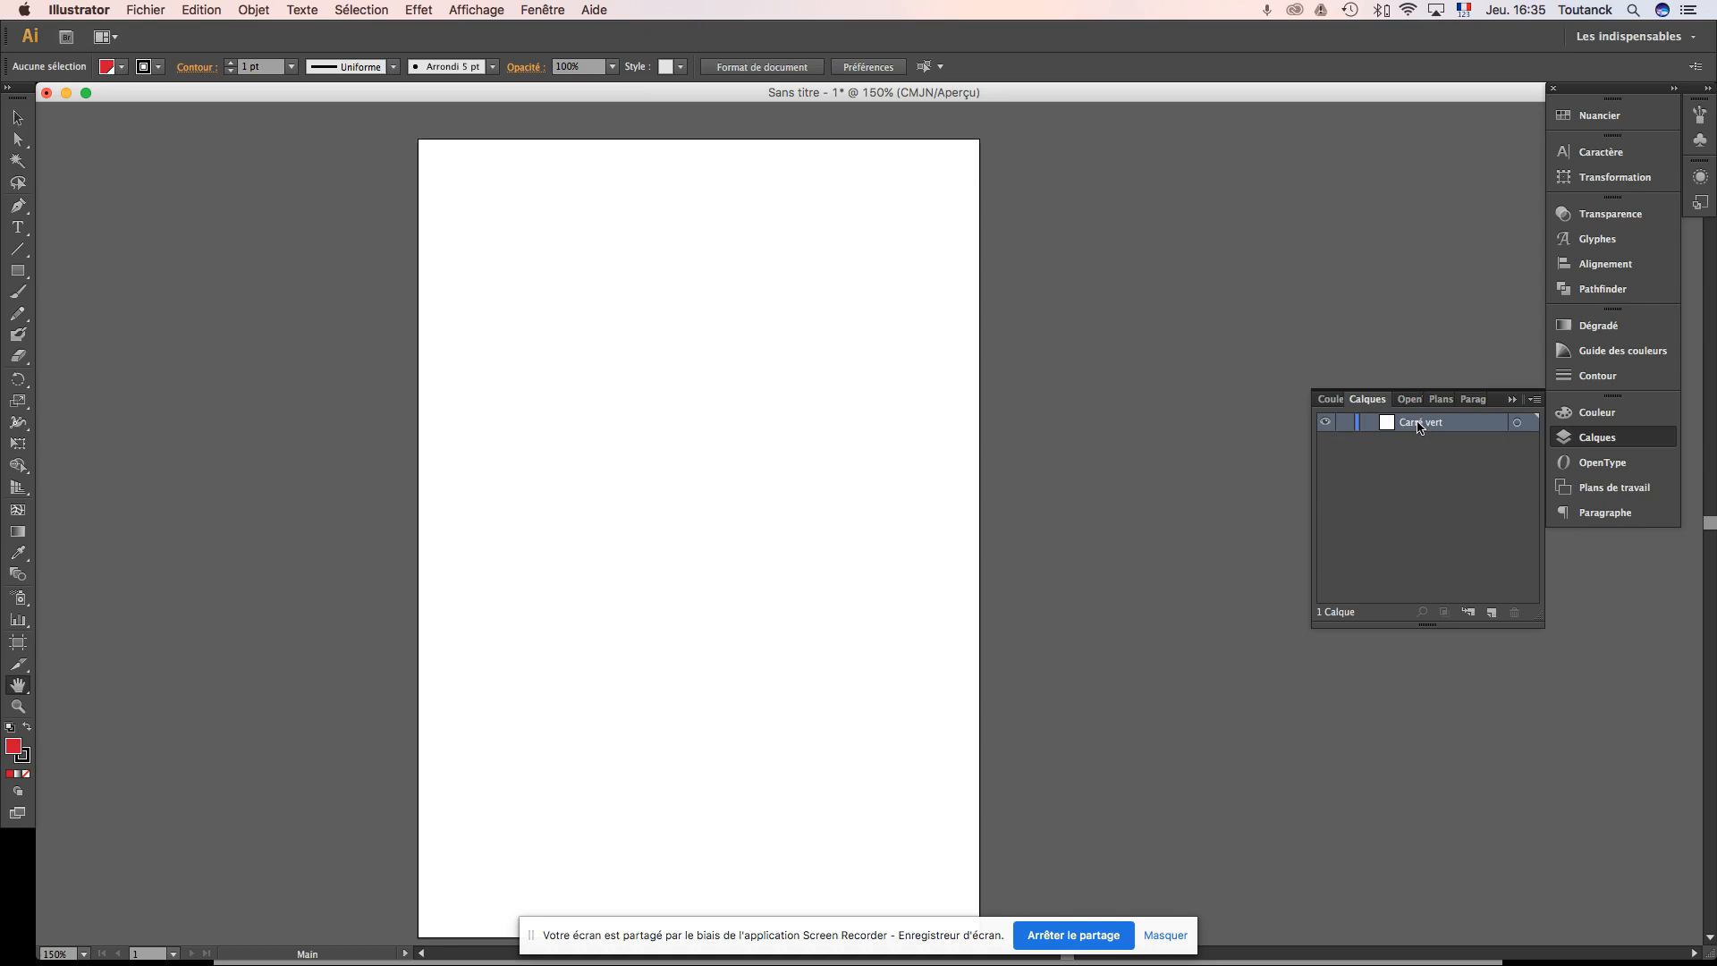
pyautogui.doubleClick(1422, 424)
pyautogui.click(1423, 446)
pyautogui.doubleClick(1426, 424)
pyautogui.click(1425, 448)
pyautogui.doubleClick(1427, 425)
pyautogui.click(1426, 449)
pyautogui.doubleClick(1427, 427)
pyautogui.write('Carré ver')
pyautogui.press('Return')
# Step: Create a new layer above "Carré vert" and name it "Carré bleu"
pyautogui.click(1491, 613)
pyautogui.doubleClick(1422, 422)
pyautogui.write('Carré bleu')
pyautogui.press('Return')
# Step: Create a third layer above "Carré bleu" and name it "Carré jaune"
pyautogui.click(1491, 615)
pyautogui.doubleClick(1426, 424)
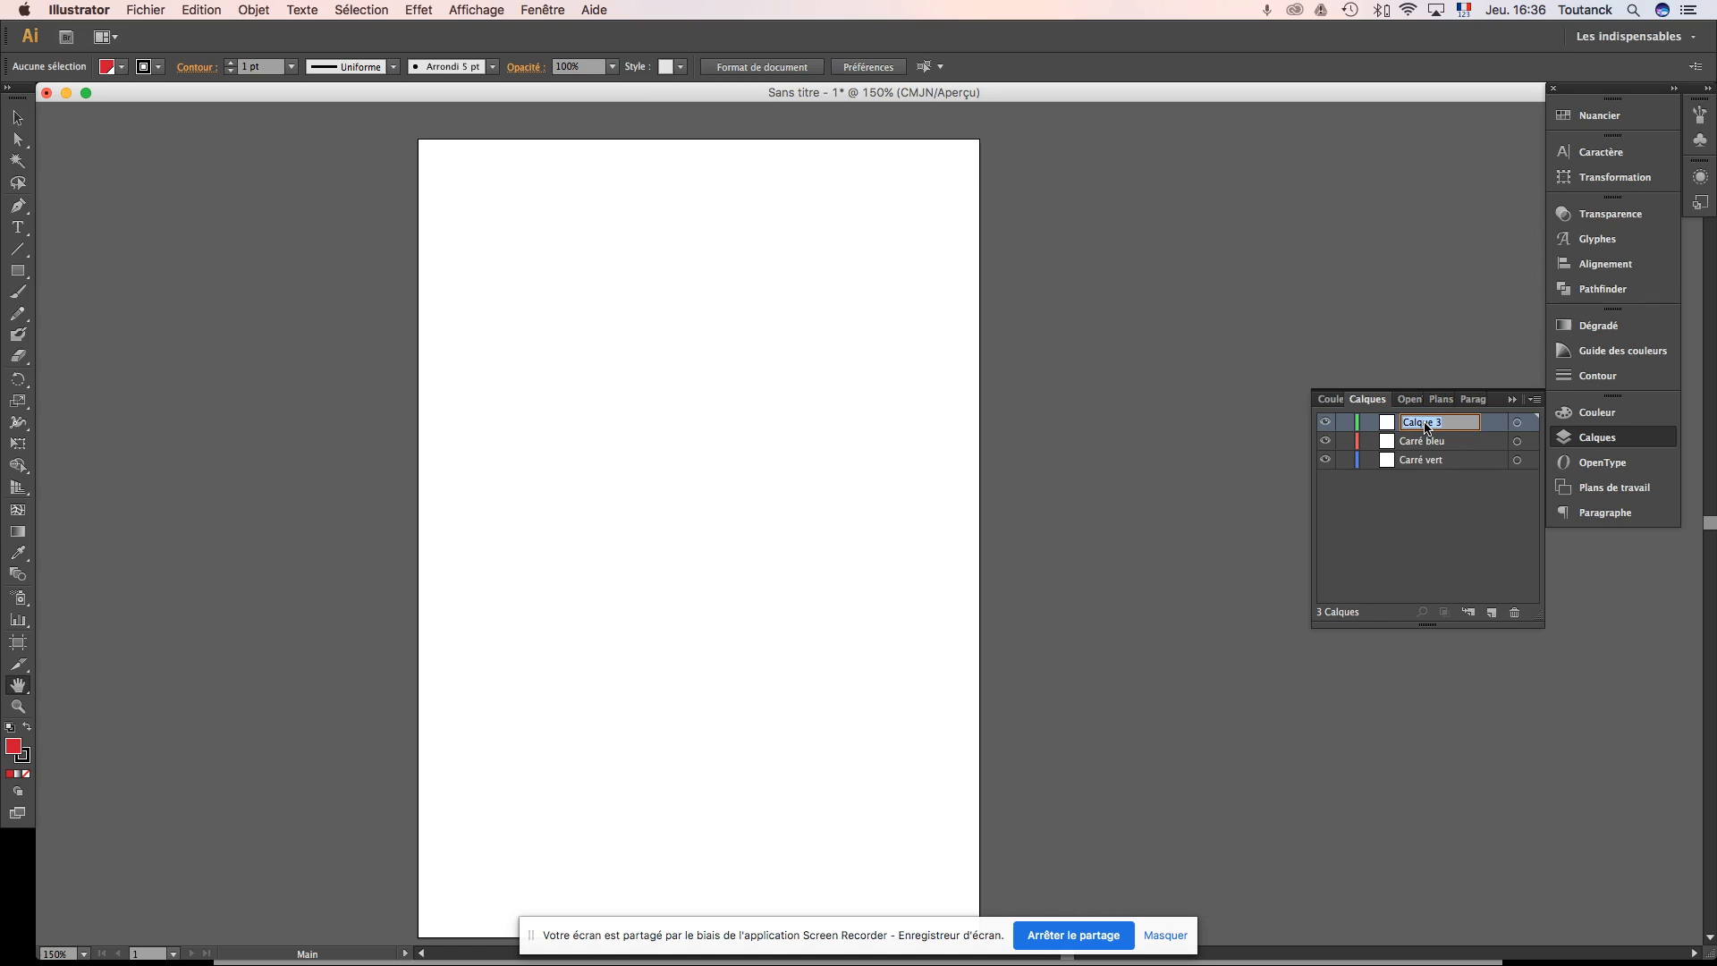
pyautogui.write('Carré jaune')
pyautogui.press('Return')
# Step: Select the "Carré vert" layer and lock the "Carré jaune" and "Carré bleu" layers
pyautogui.click(1406, 498)
pyautogui.click(1411, 463)
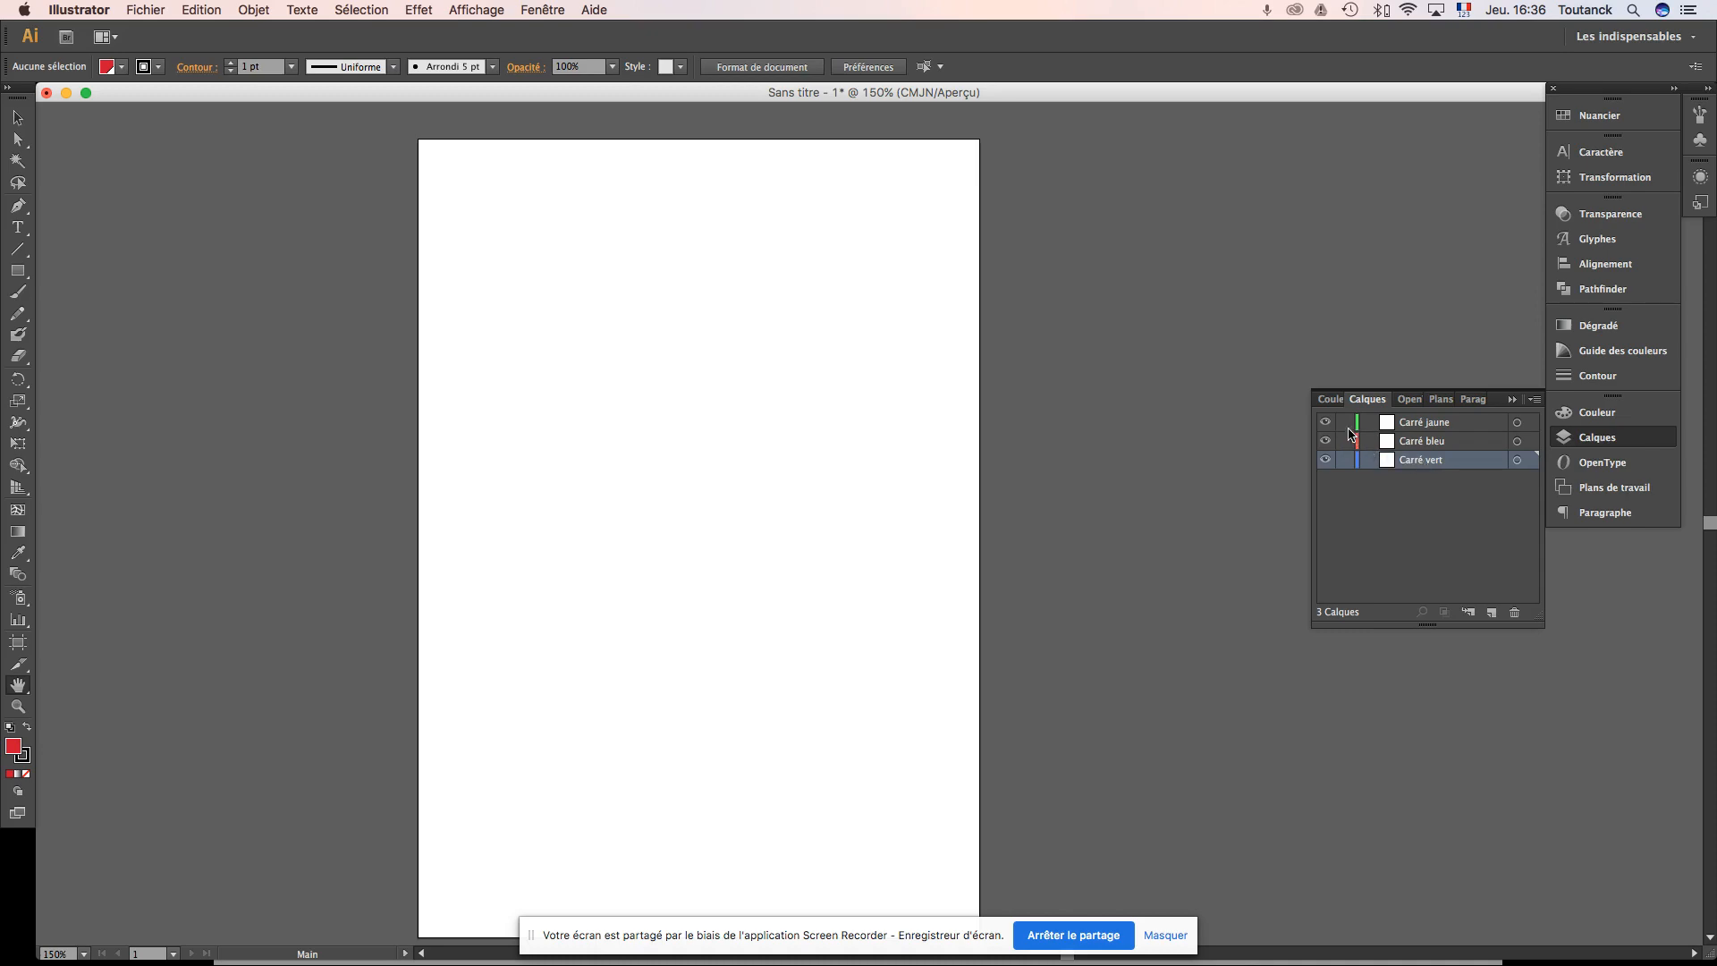
pyautogui.moveTo(1345, 424); pyautogui.dragTo(1345, 443)
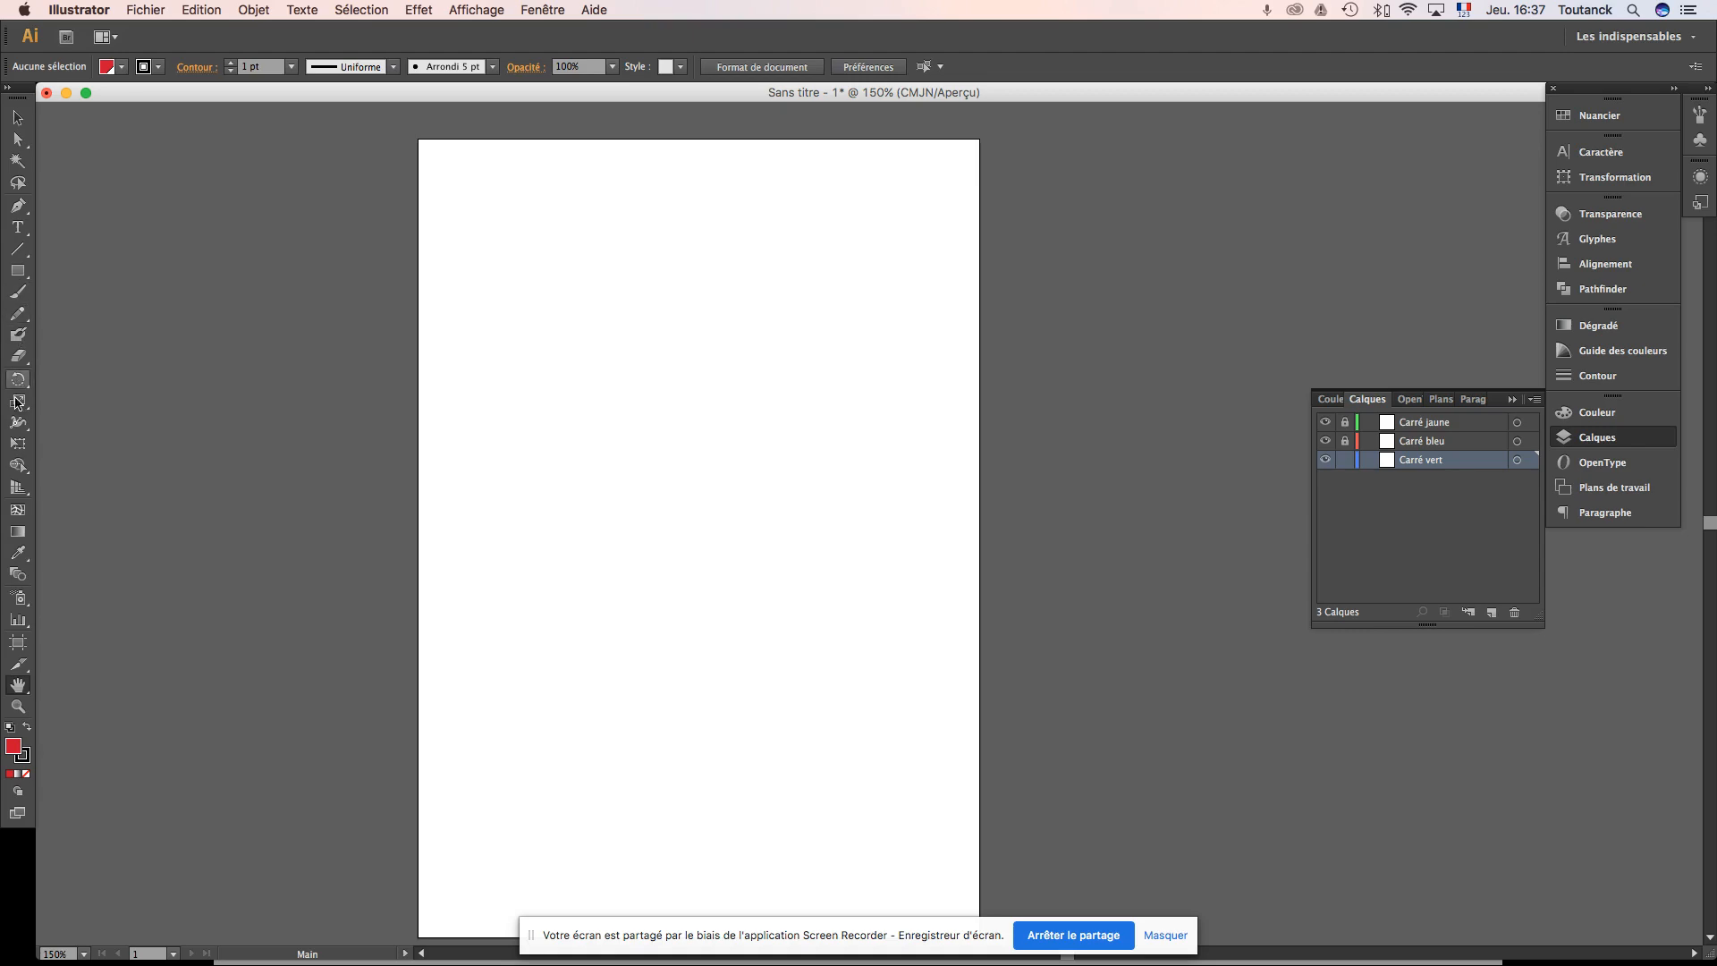
# Step: Set the fill colour to medium green 7eb240 in the colour picker
pyautogui.doubleClick(14, 748)
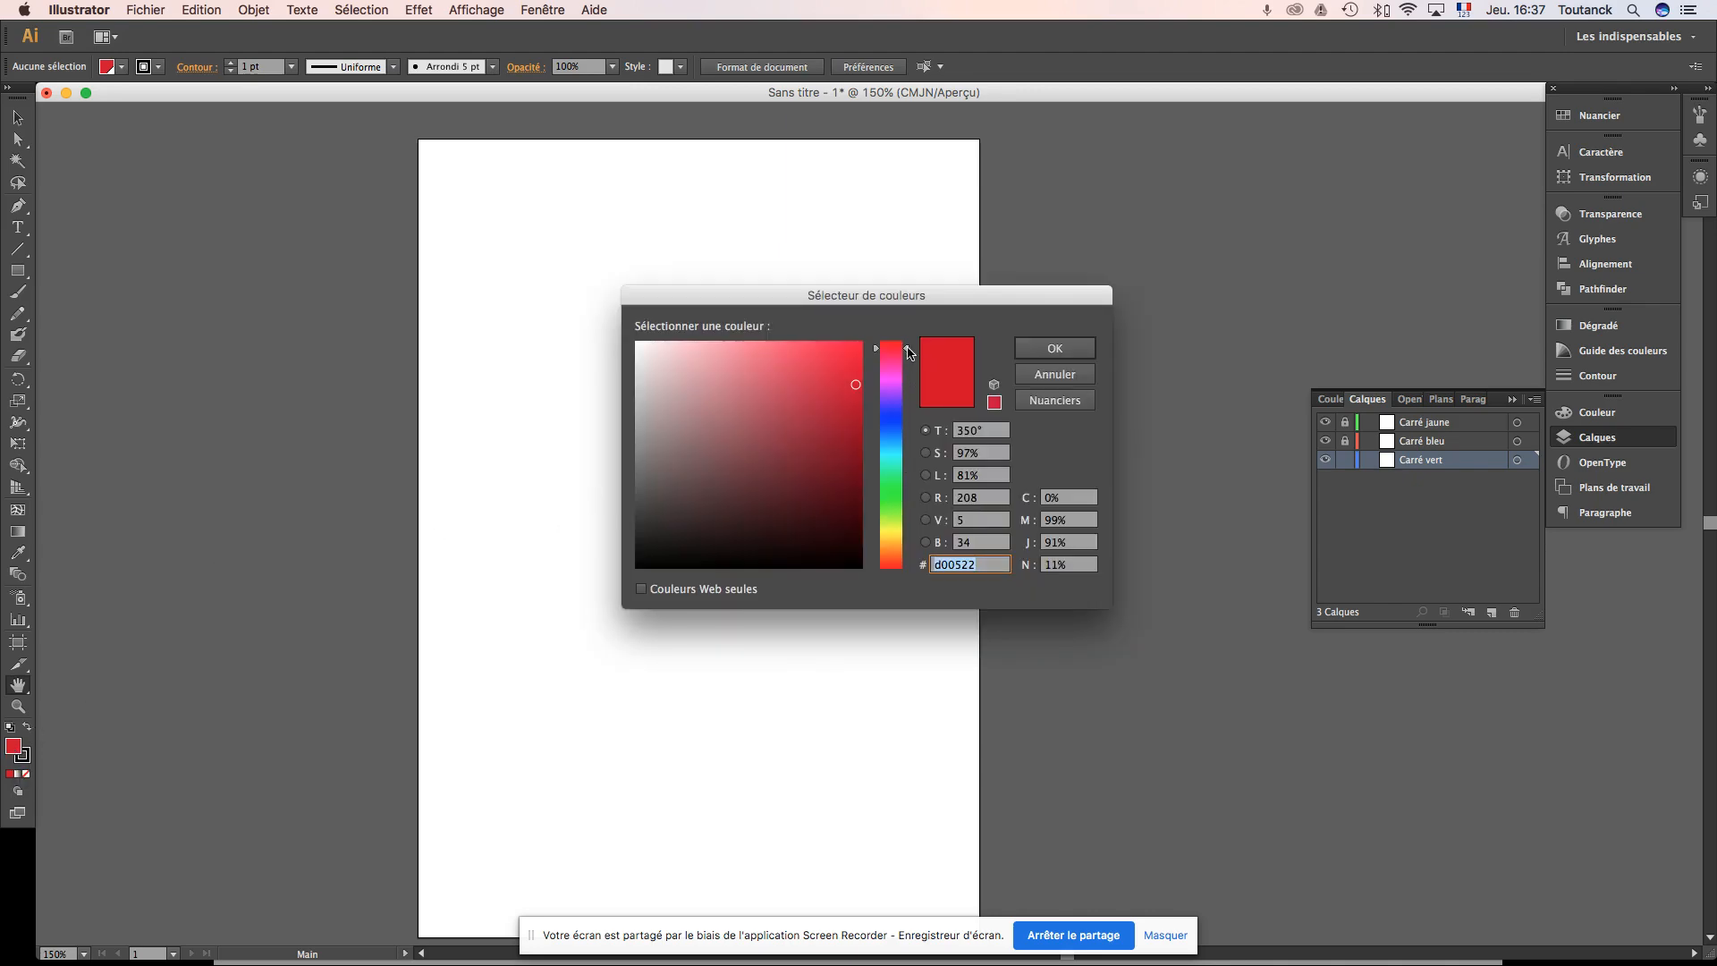
pyautogui.moveTo(906, 351); pyautogui.dragTo(908, 498)
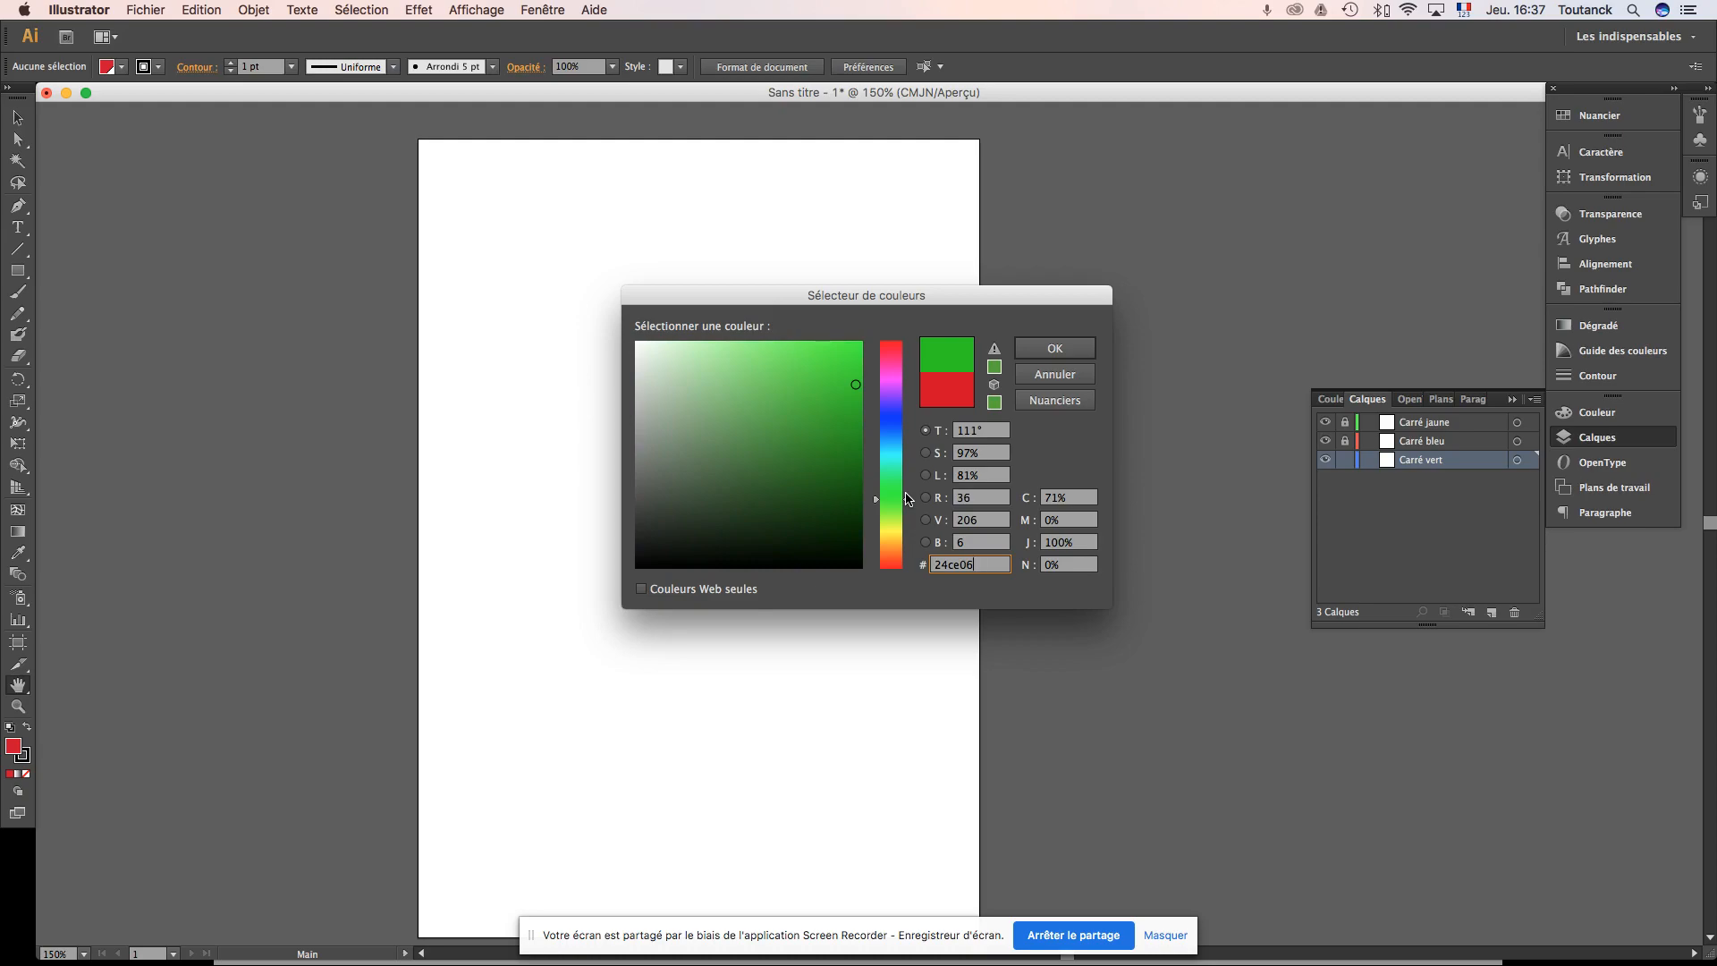
pyautogui.click(746, 366)
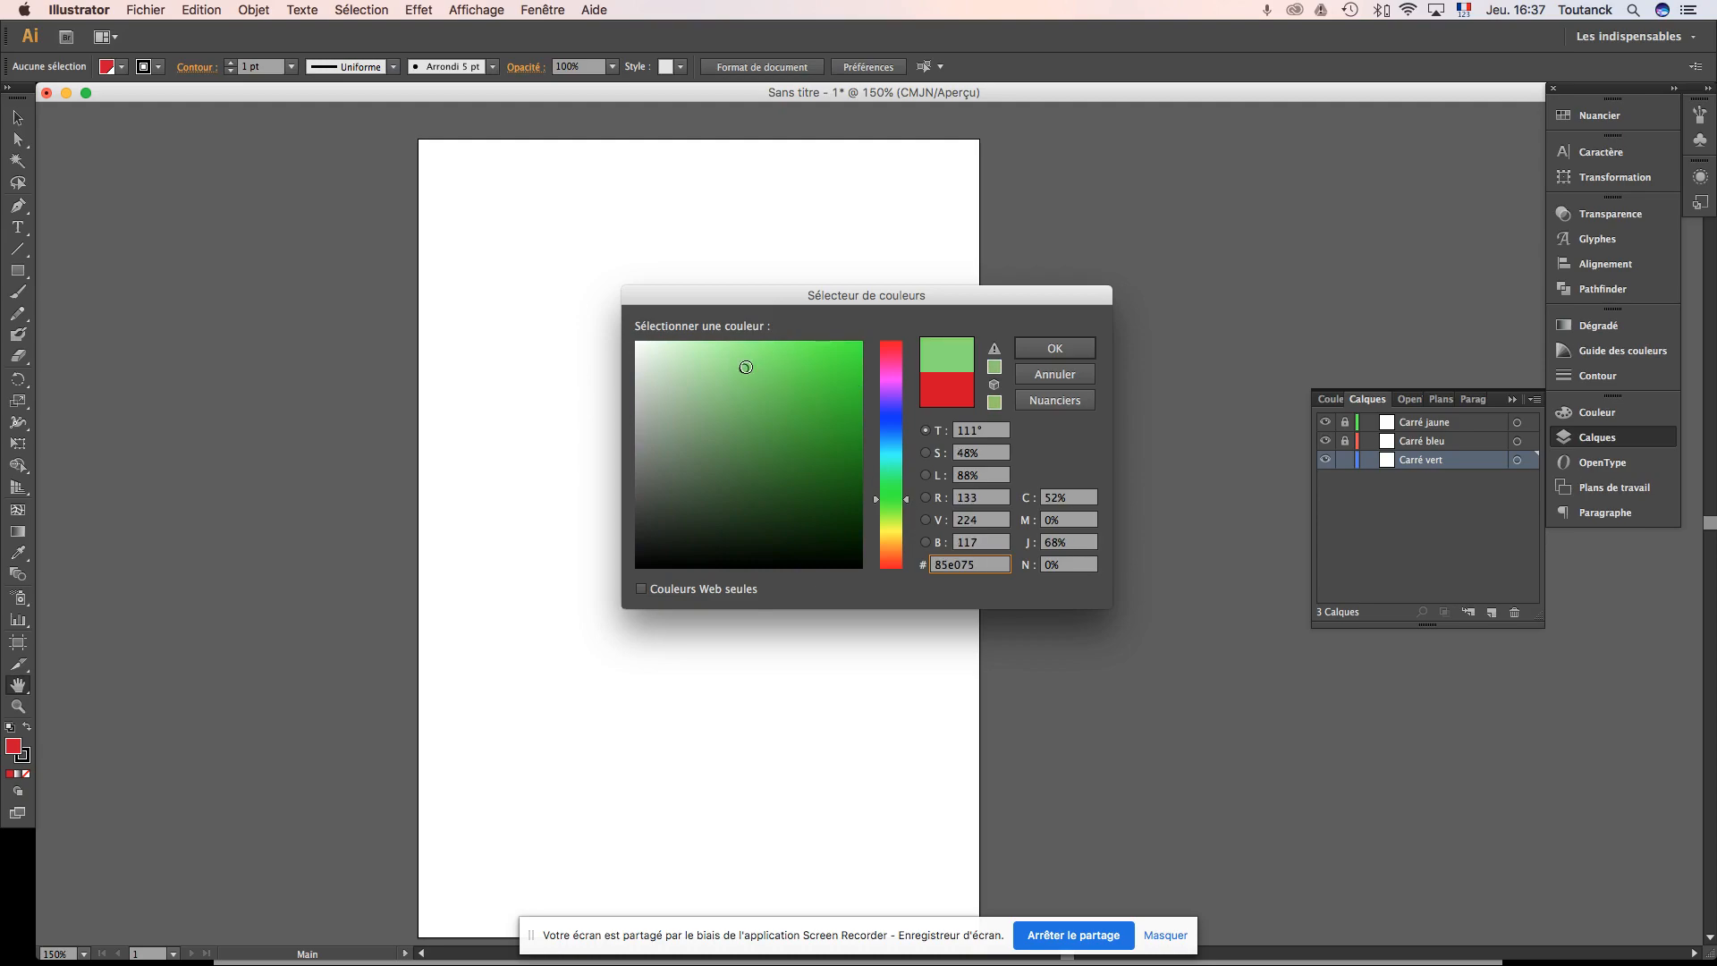
pyautogui.click(994, 350)
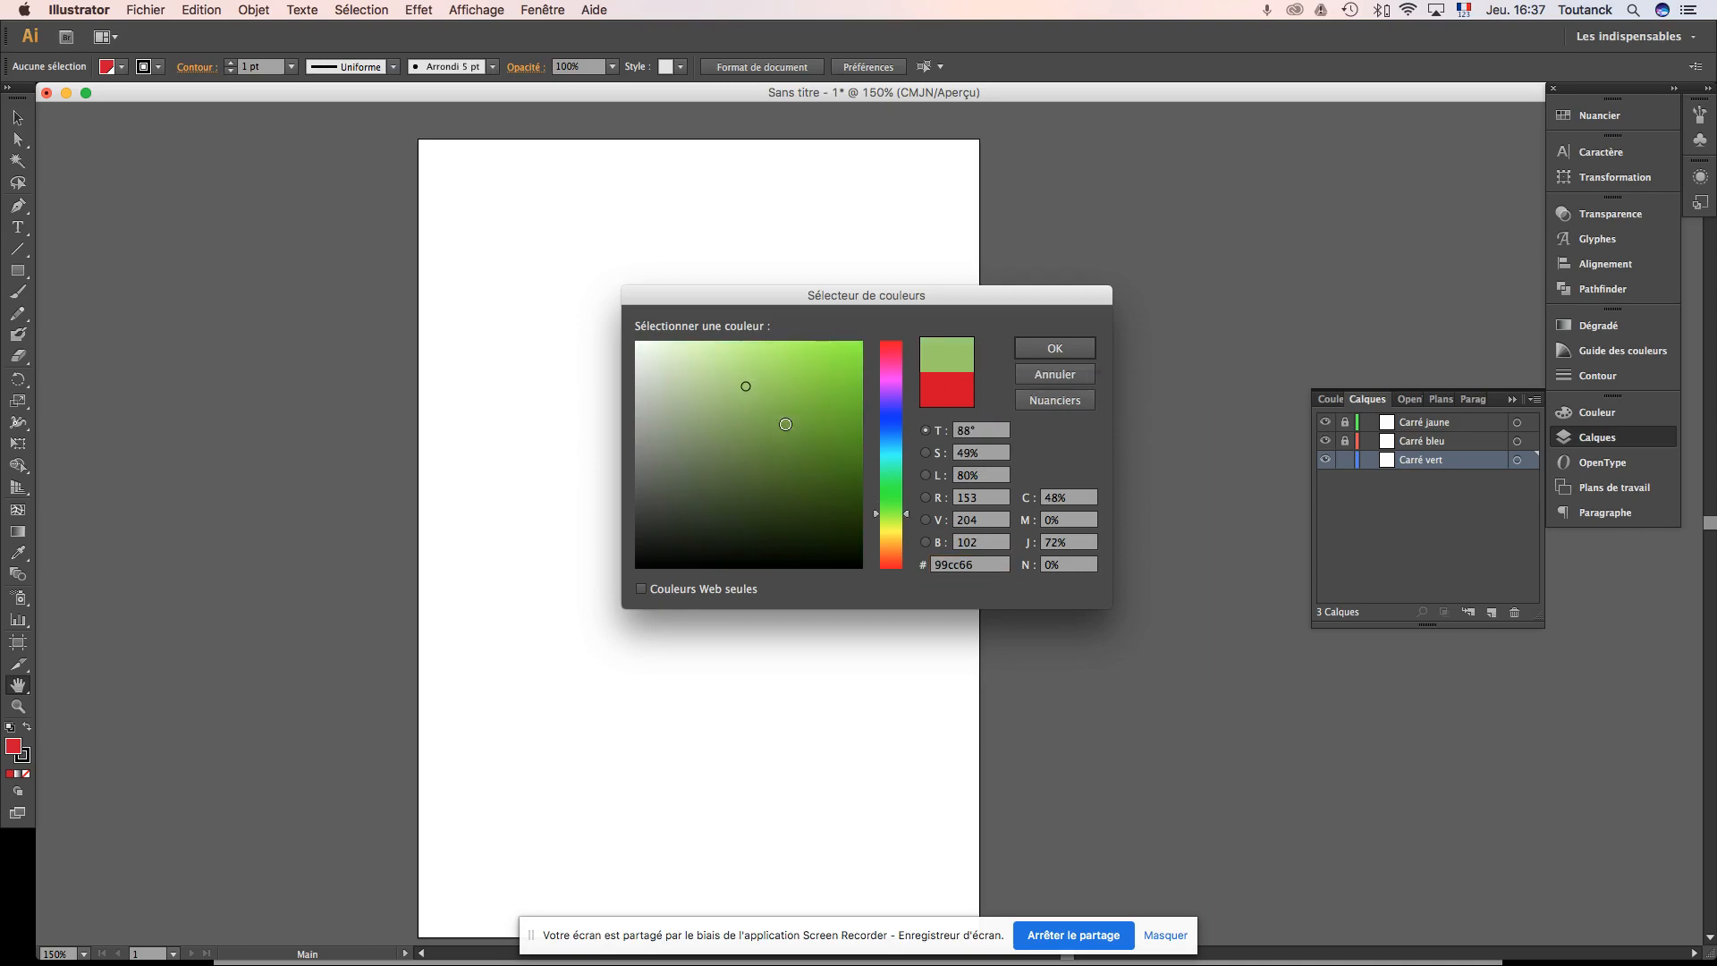
pyautogui.click(782, 409)
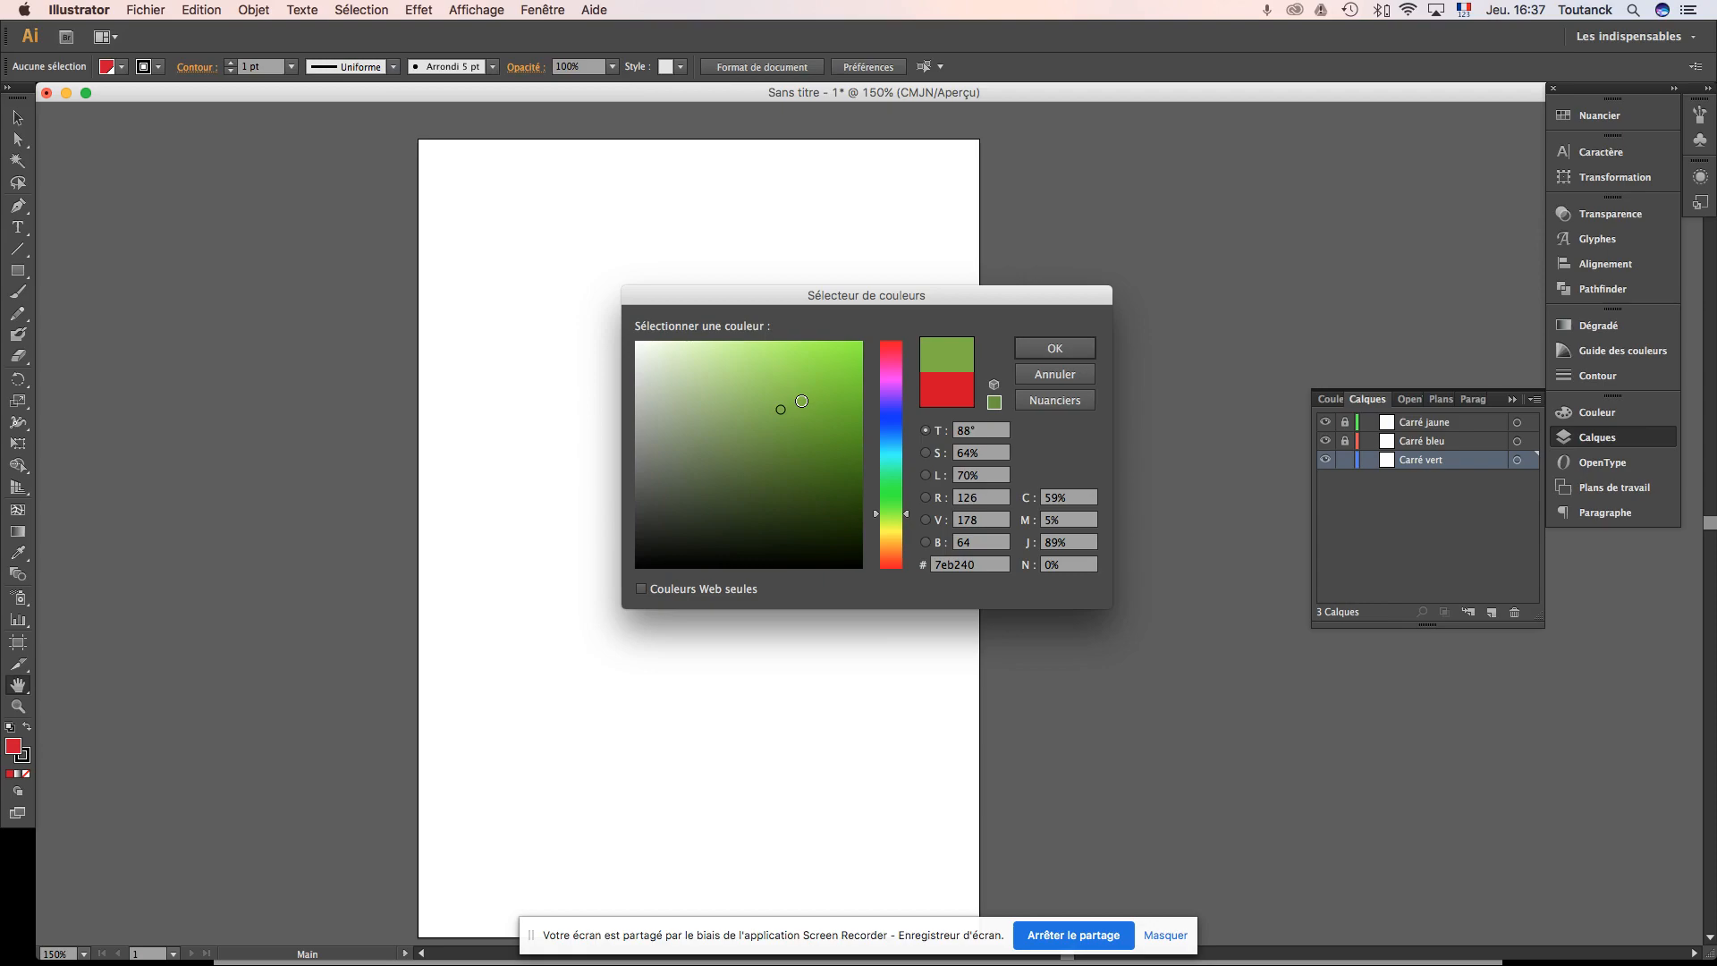
pyautogui.click(1058, 350)
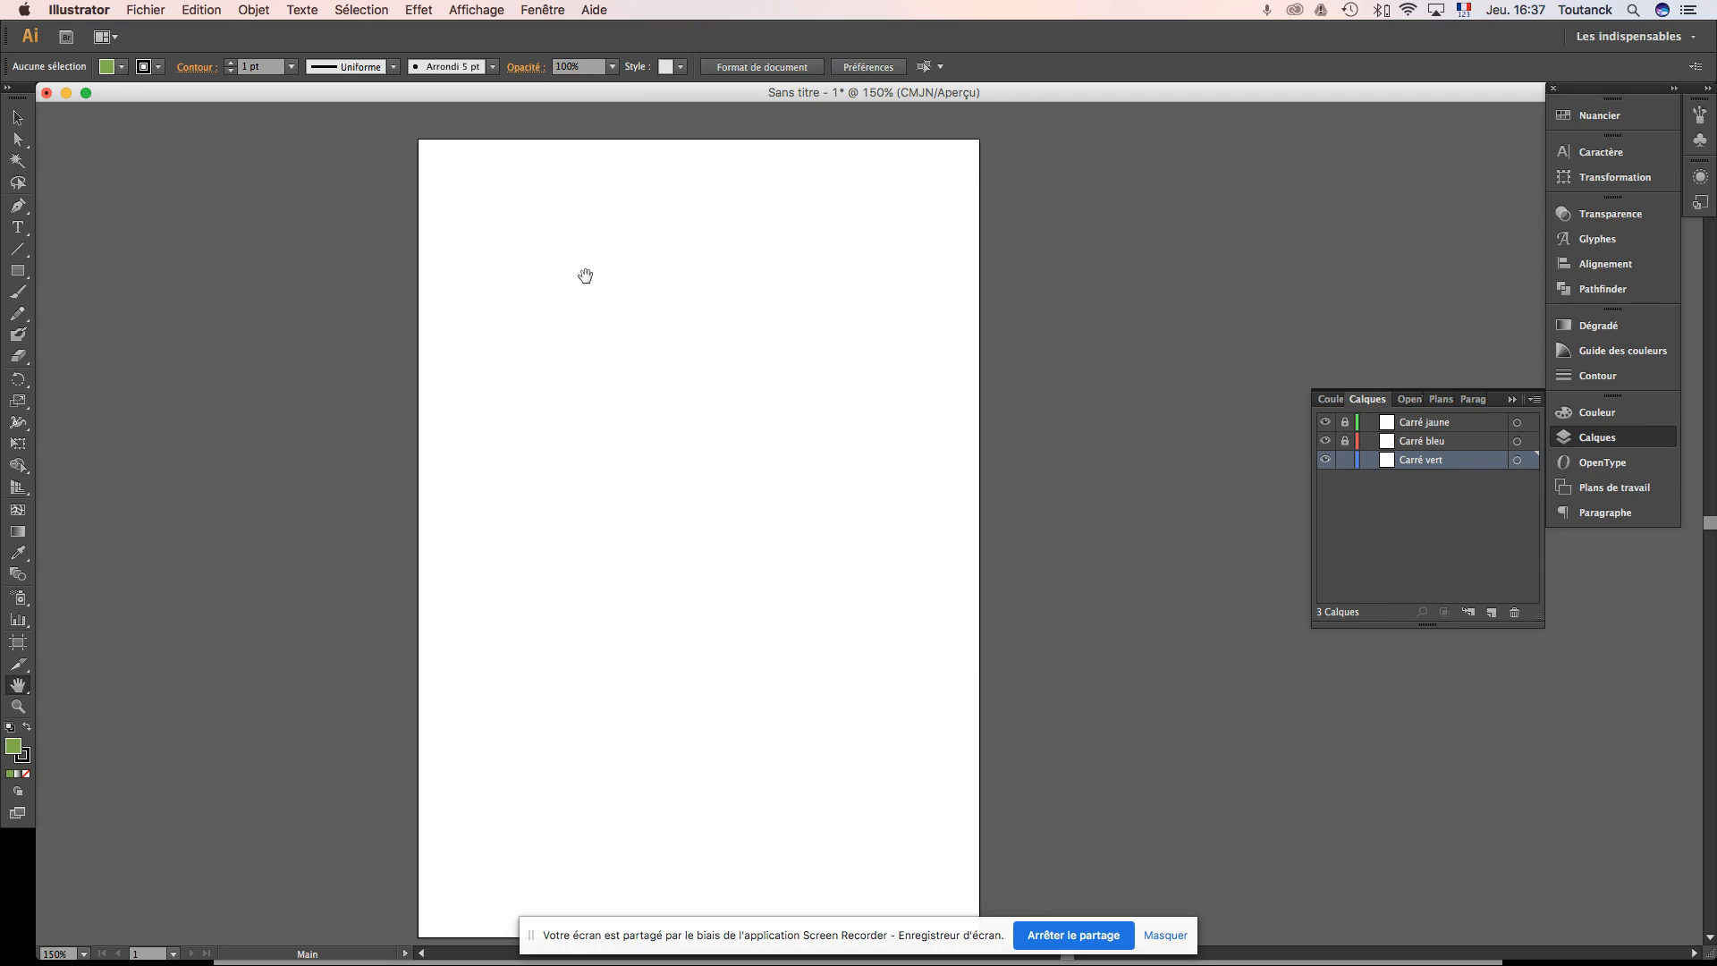
# Step: Draw a green rectangle about 65 × 34 mm near the top of the artboard and delete it
pyautogui.click(17, 272)
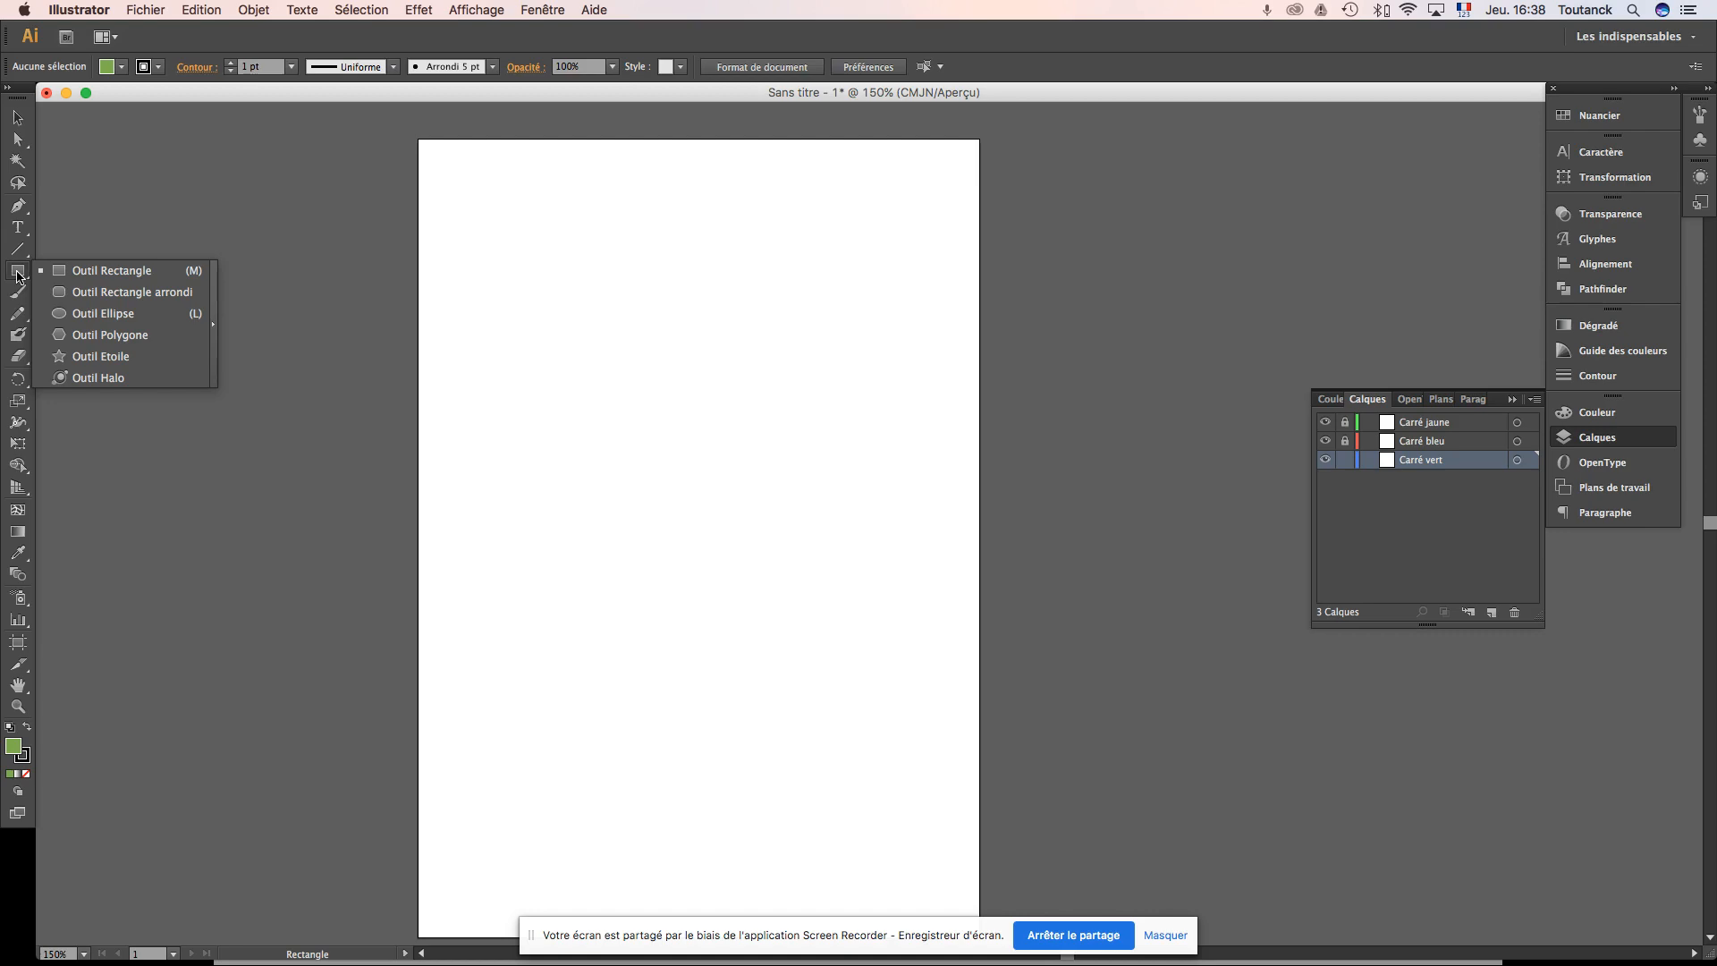
pyautogui.click(100, 271)
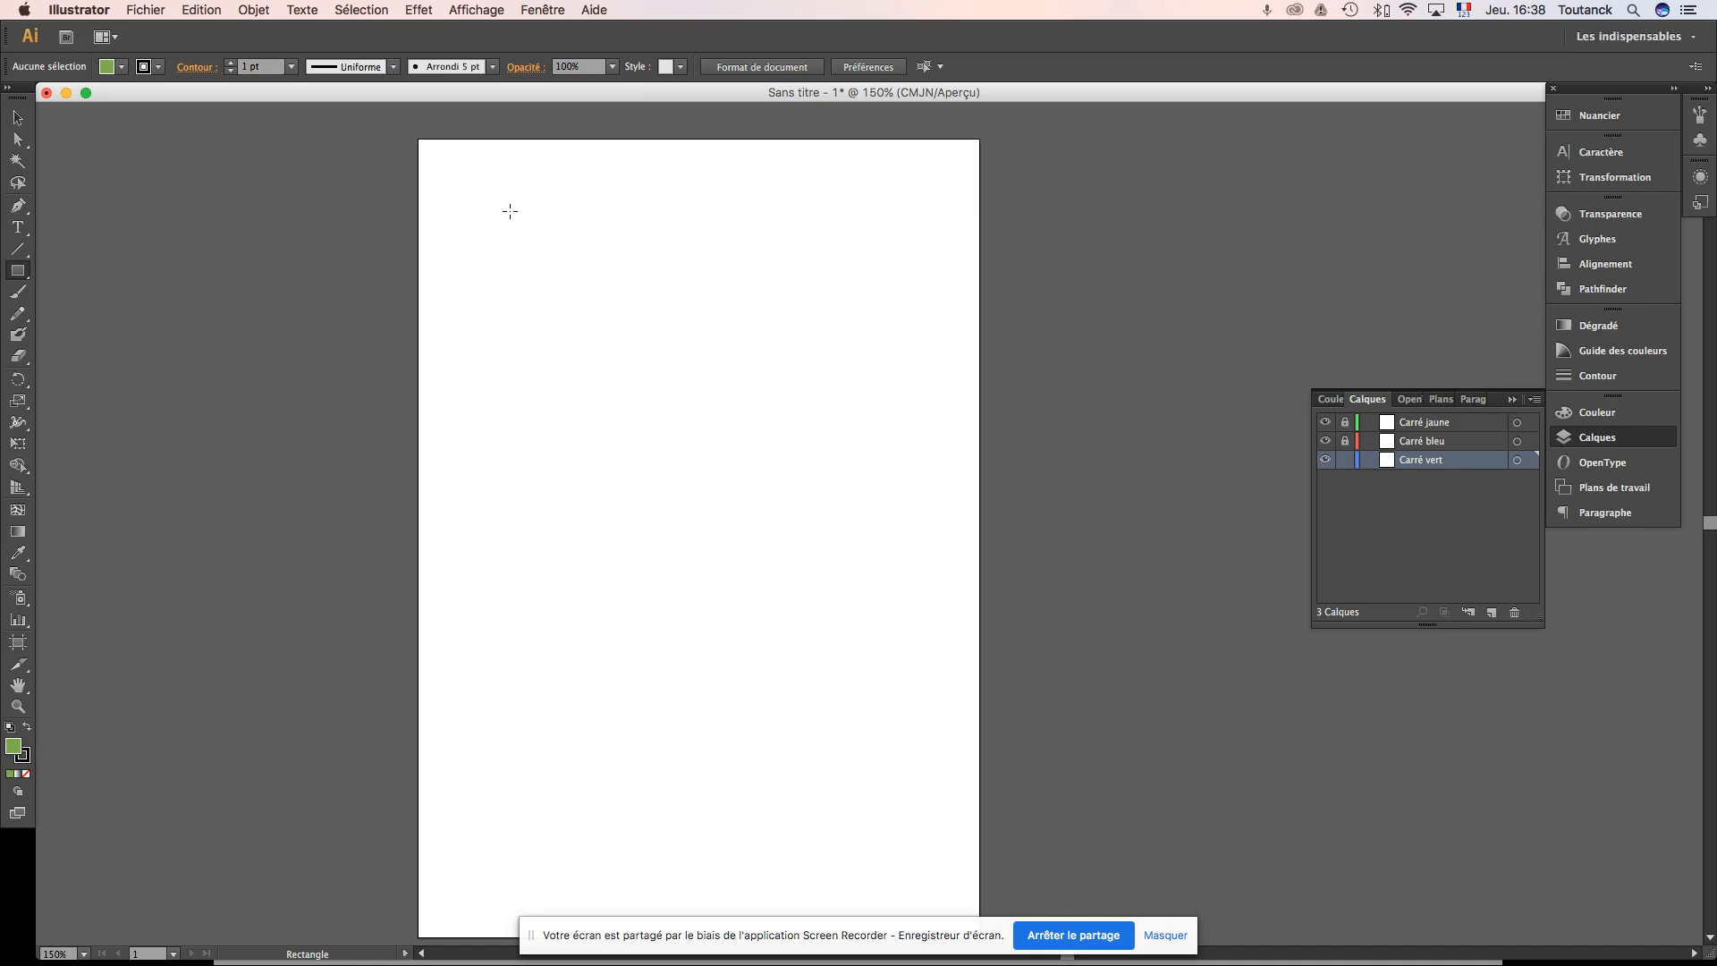
pyautogui.moveTo(509, 211); pyautogui.dragTo(756, 348)
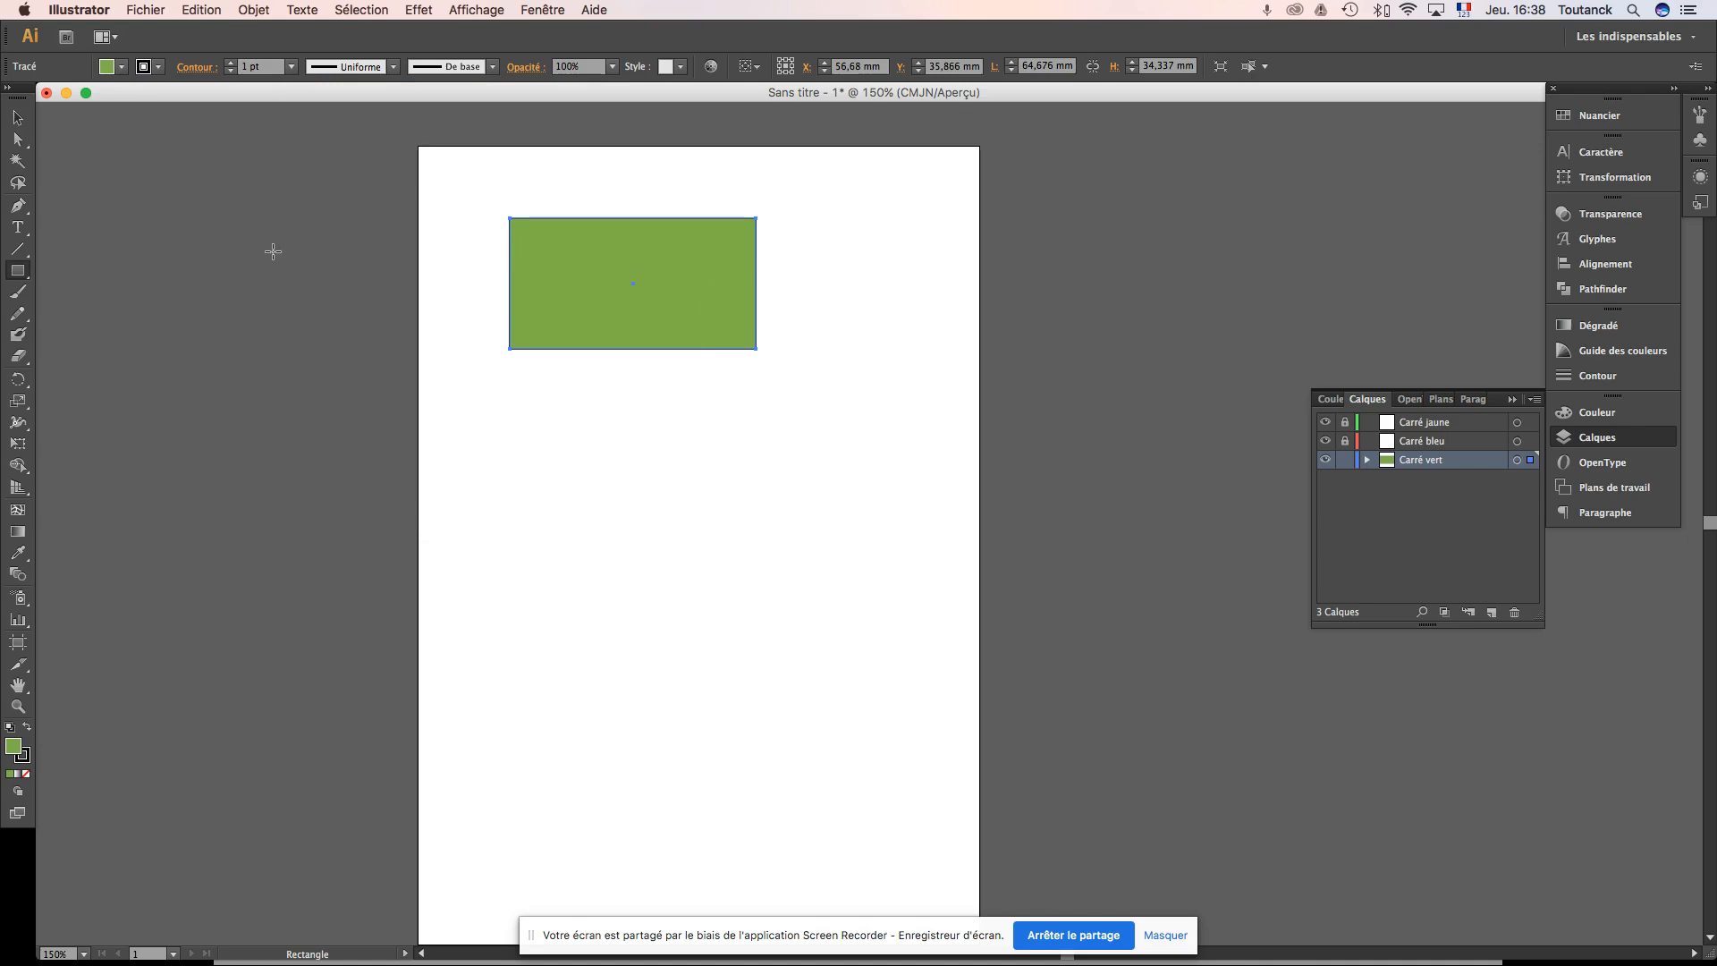
pyautogui.click(18, 118)
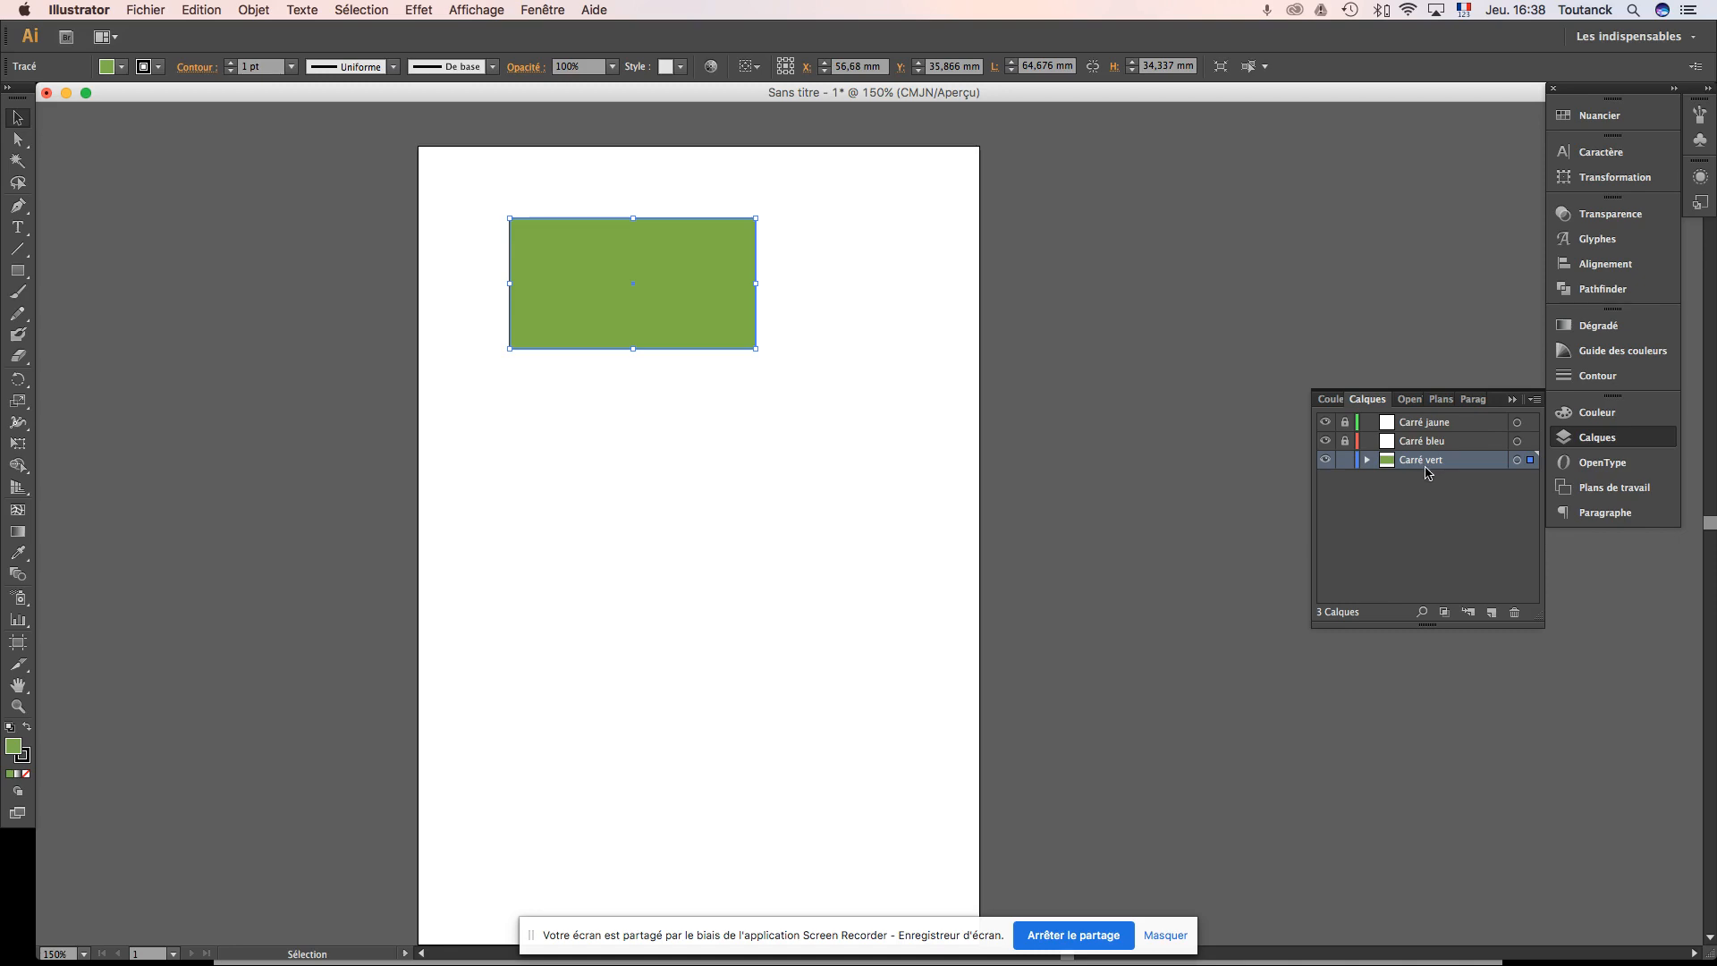
pyautogui.press('Delete')
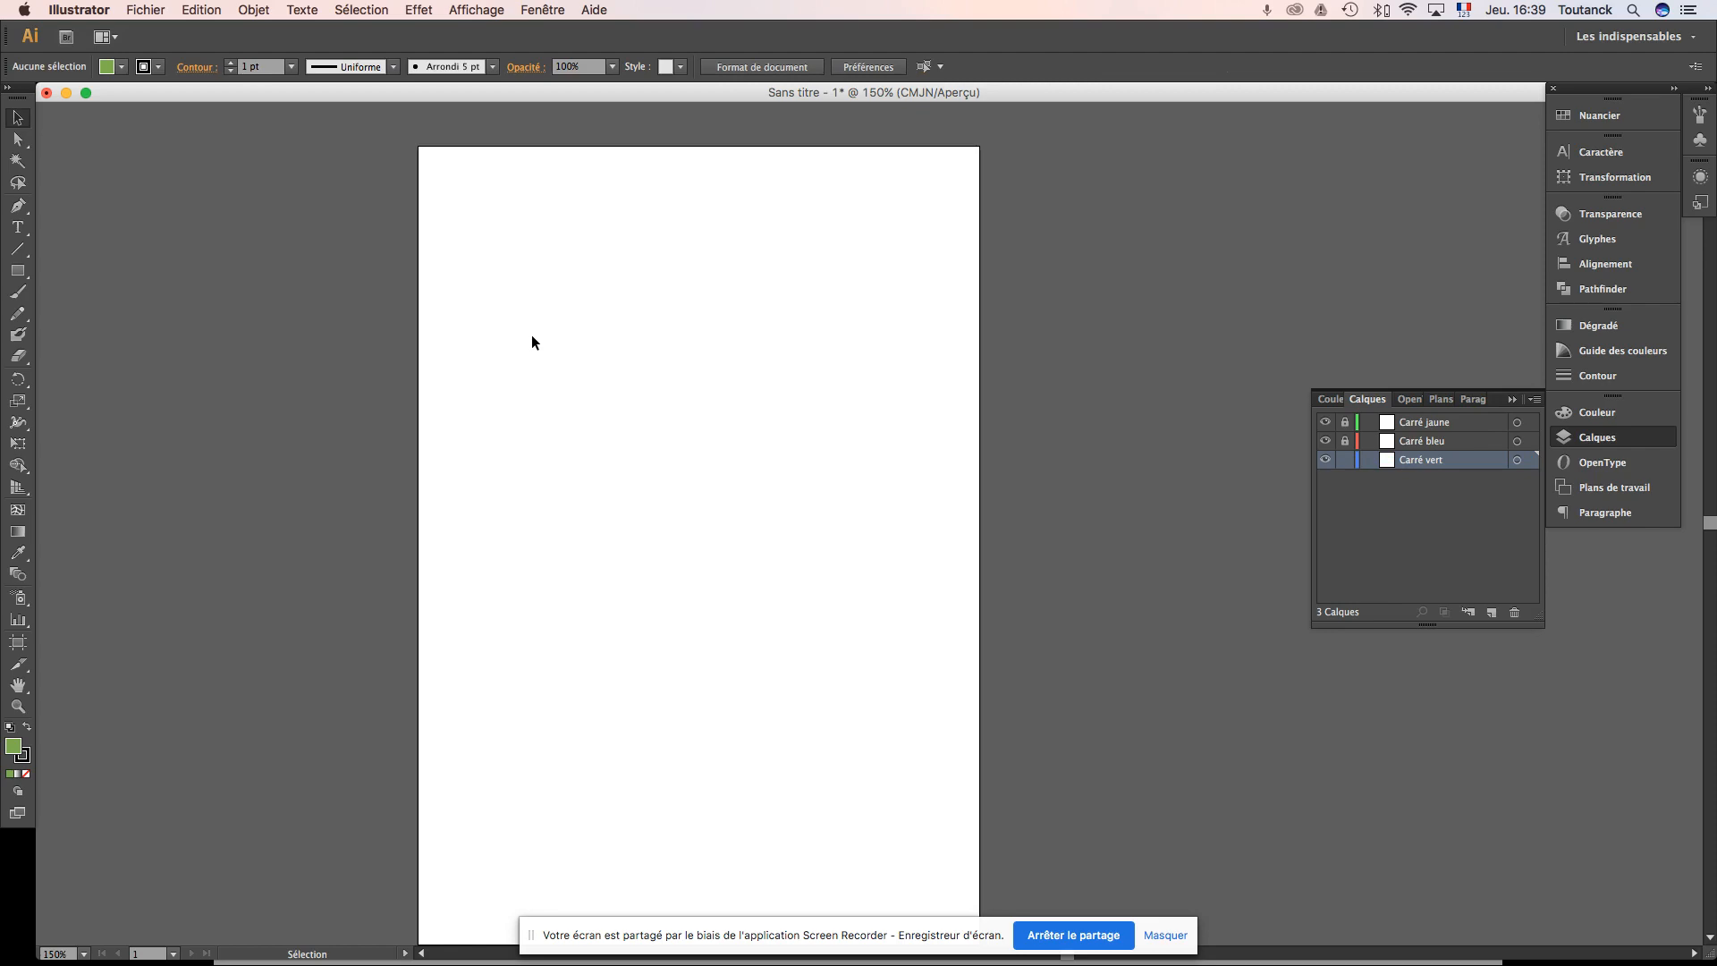
# Step: Draw a green square about 38.6 mm wide with the Rectangle tool near the artboard's upper-left corner on the "Carré vert" layer
pyautogui.click(17, 270)
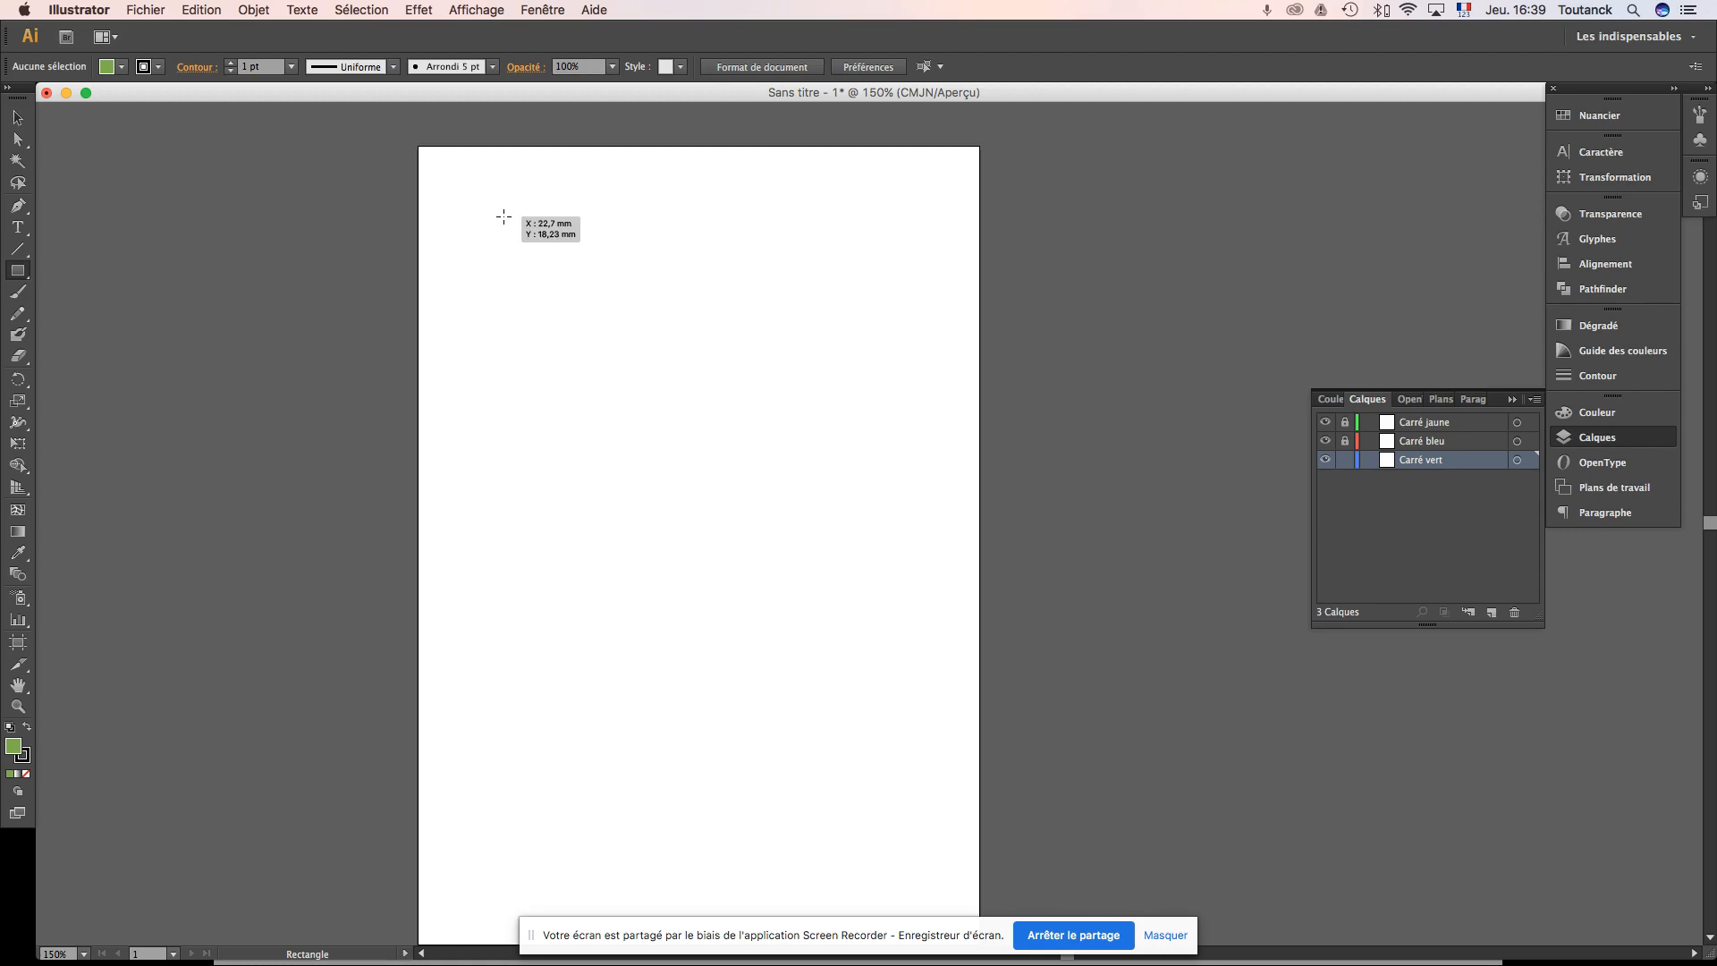
pyautogui.moveTo(504, 217); pyautogui.dragTo(627, 365)
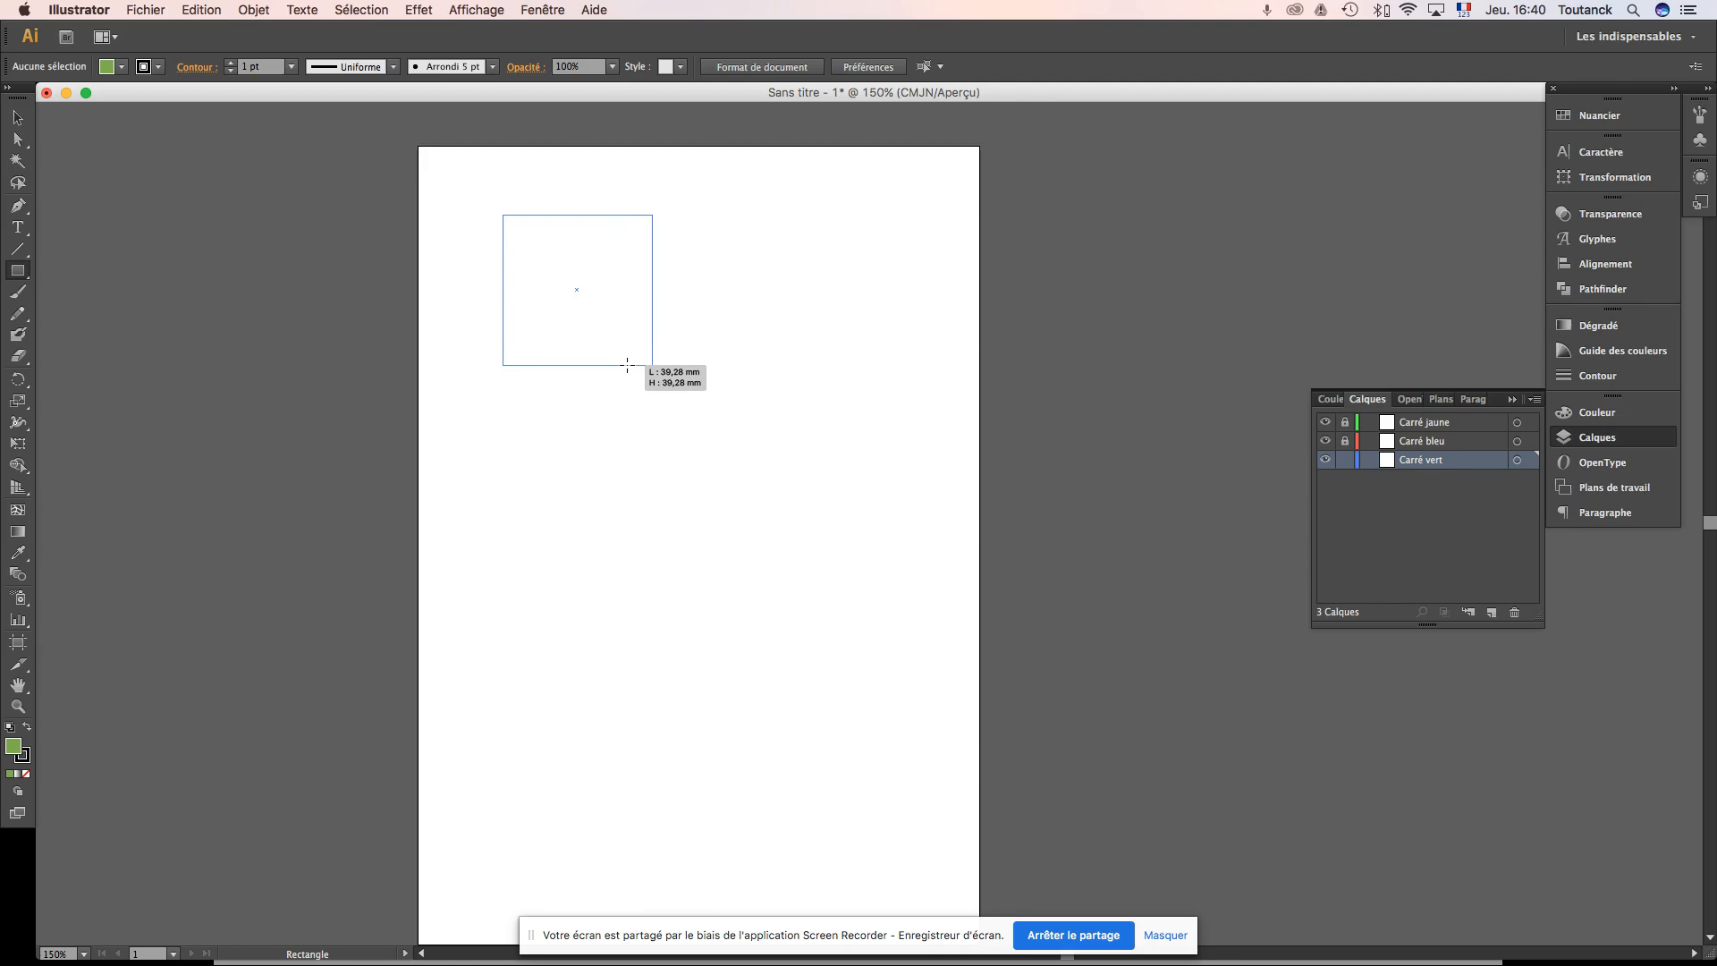
pyautogui.moveTo(627, 365); pyautogui.dragTo(624, 361)
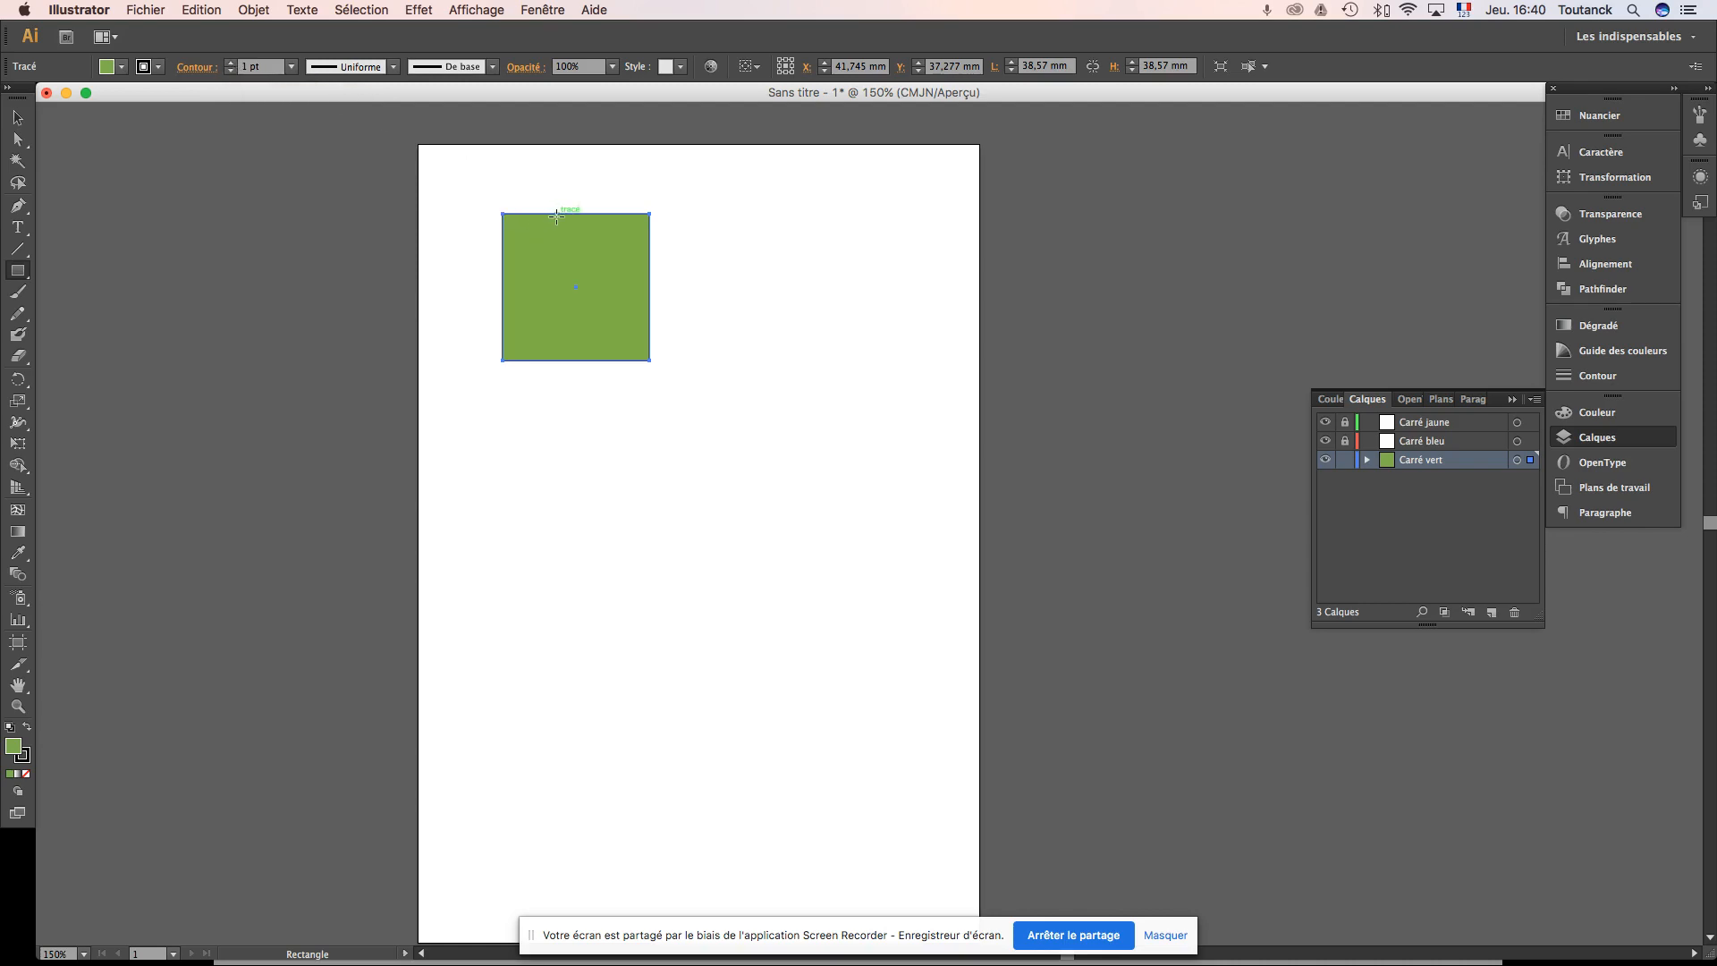
# Step: Set the green square's stroke weight to 8 pt
pyautogui.click(232, 65)
pyautogui.click(233, 65)
pyautogui.click(233, 64)
pyautogui.click(233, 64)
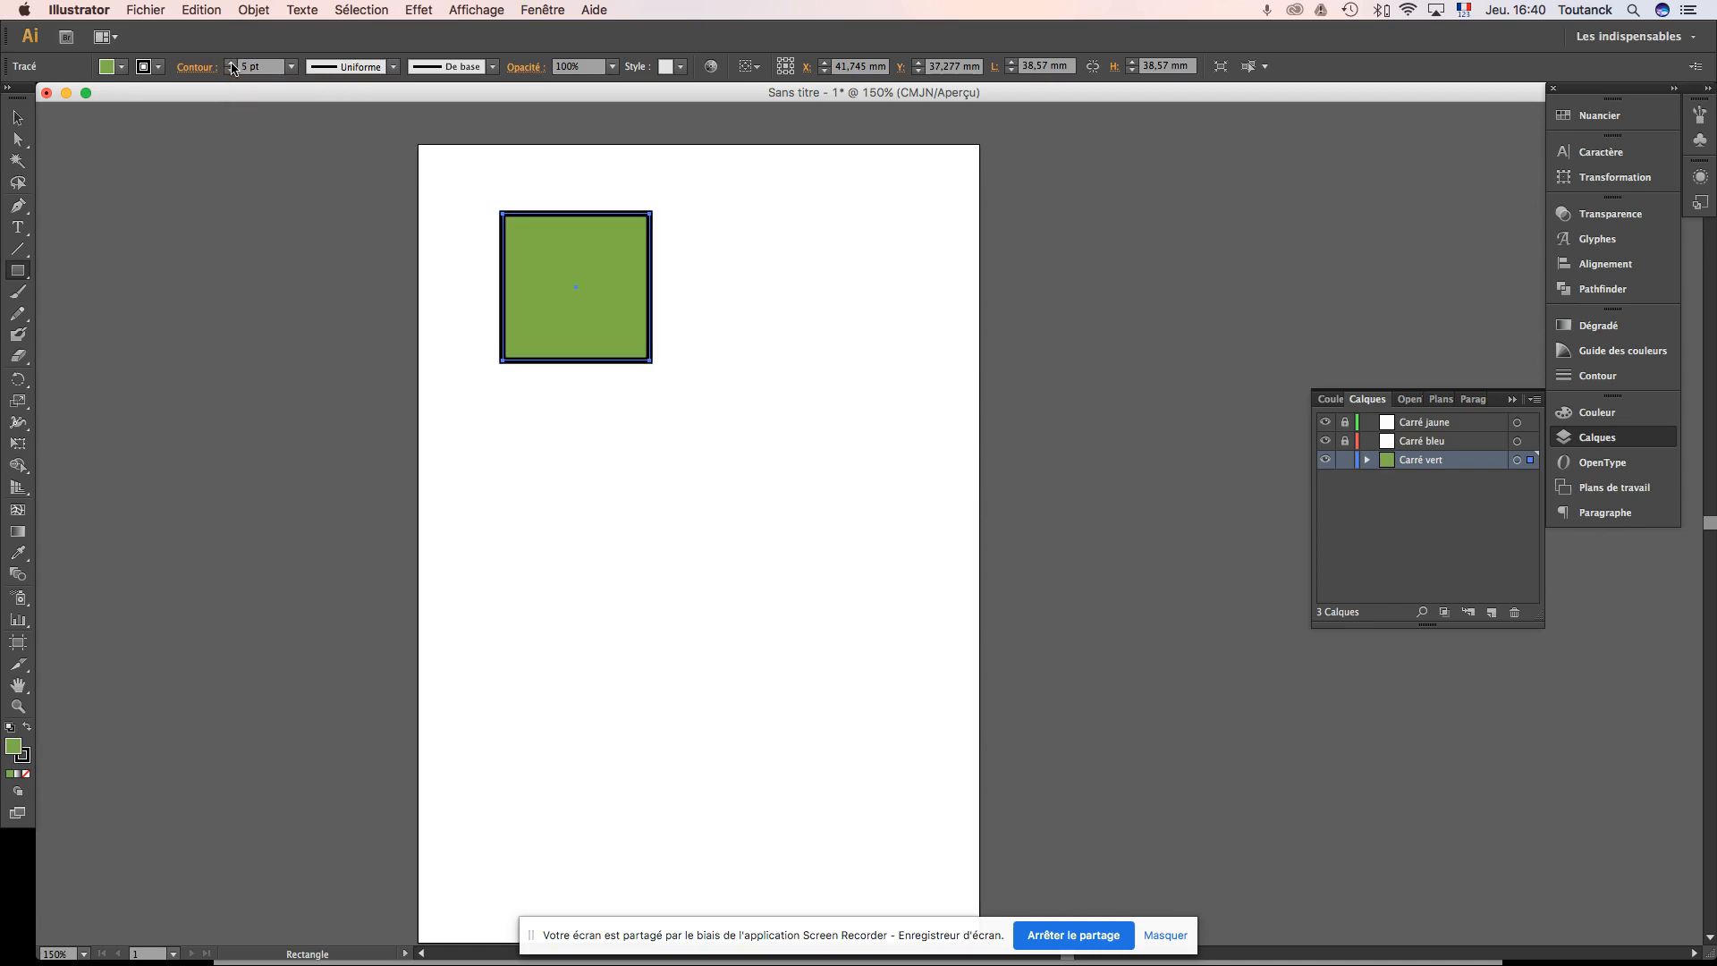
pyautogui.click(233, 64)
pyautogui.click(233, 65)
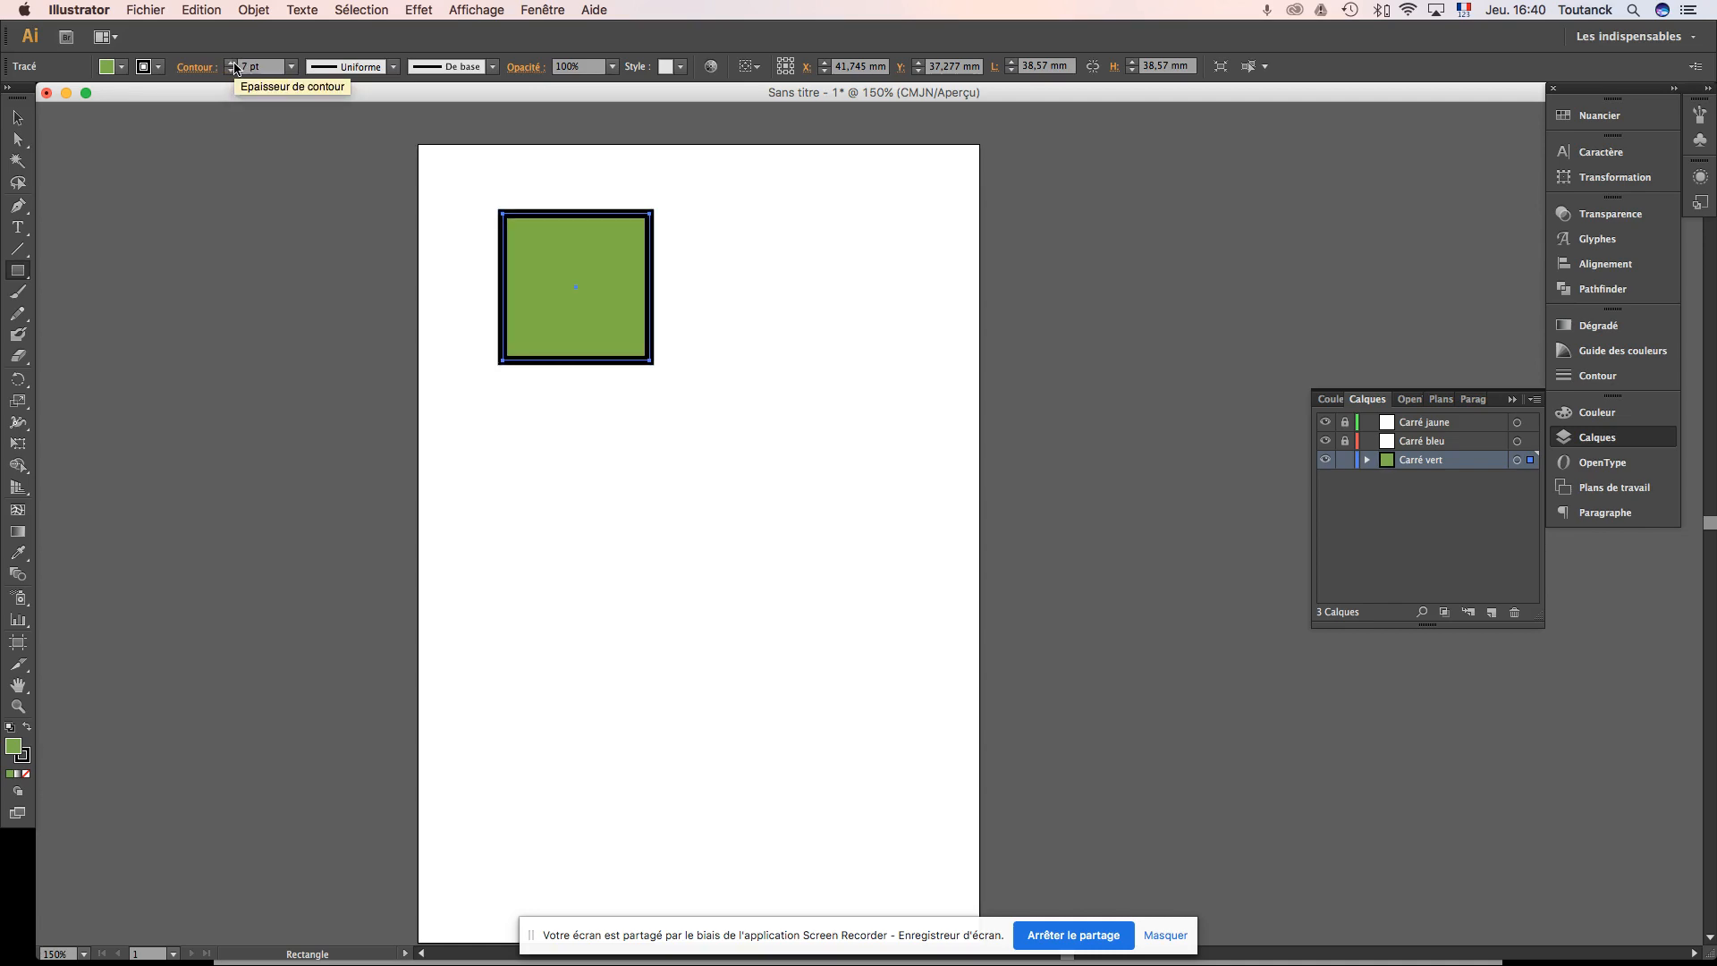
pyautogui.click(232, 65)
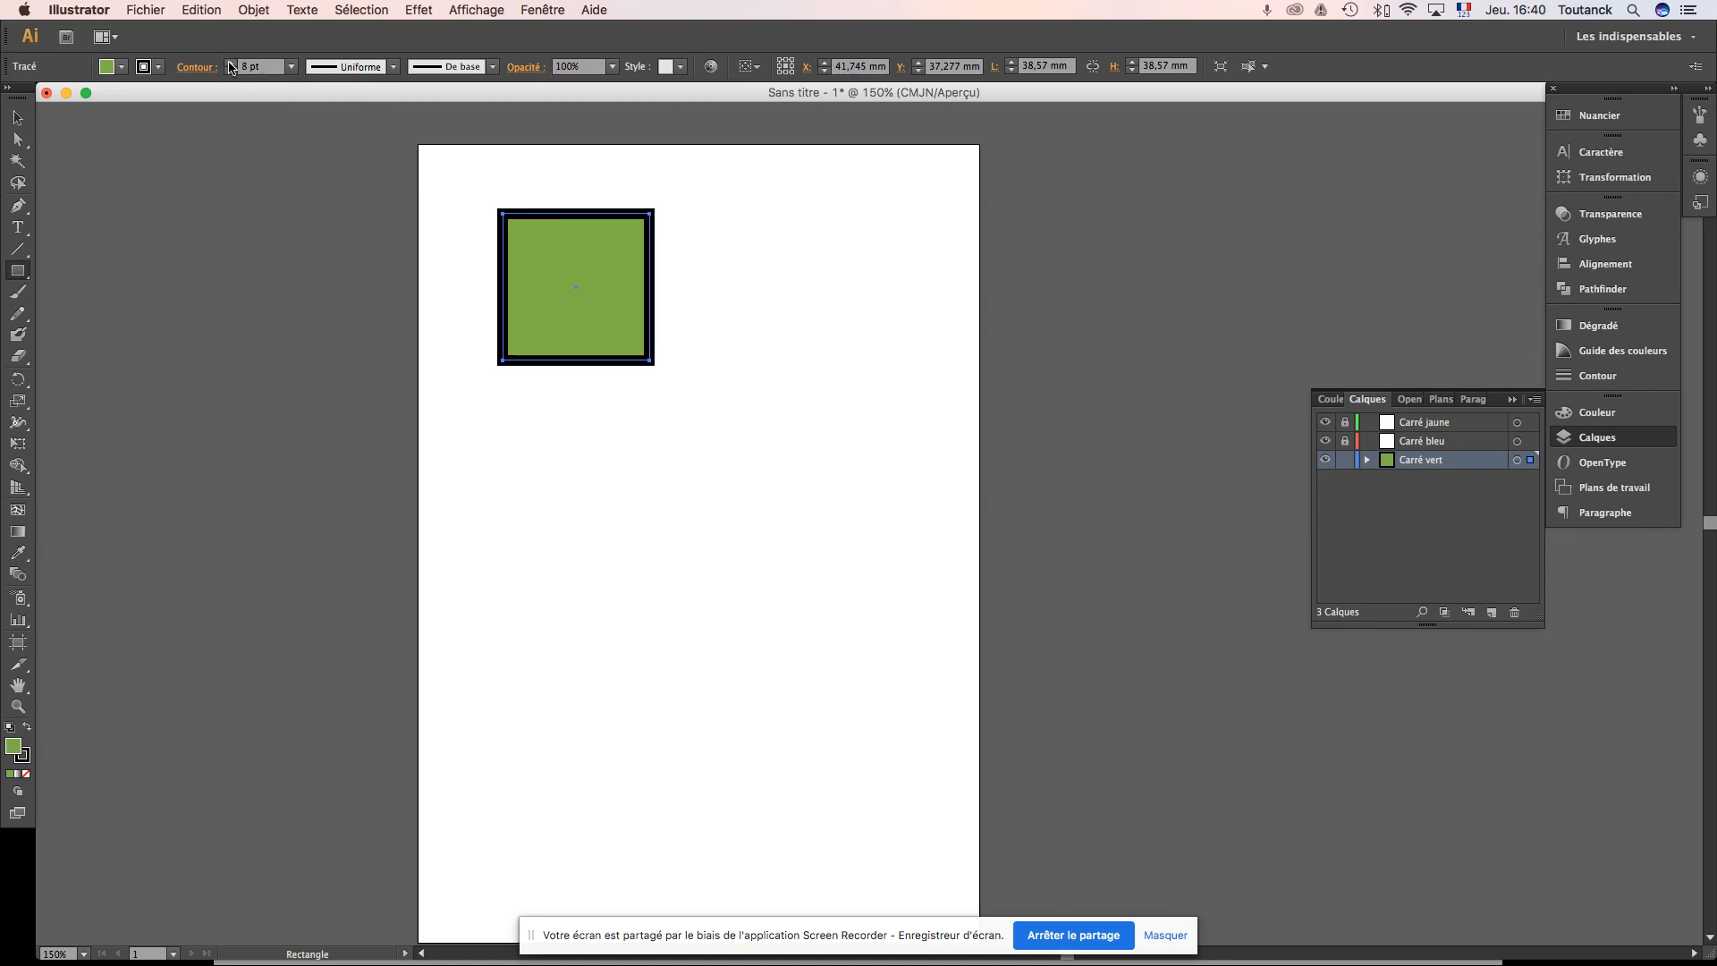
# Step: Set the green square's stroke weight to 10 pt
pyautogui.click(233, 64)
pyautogui.click(233, 64)
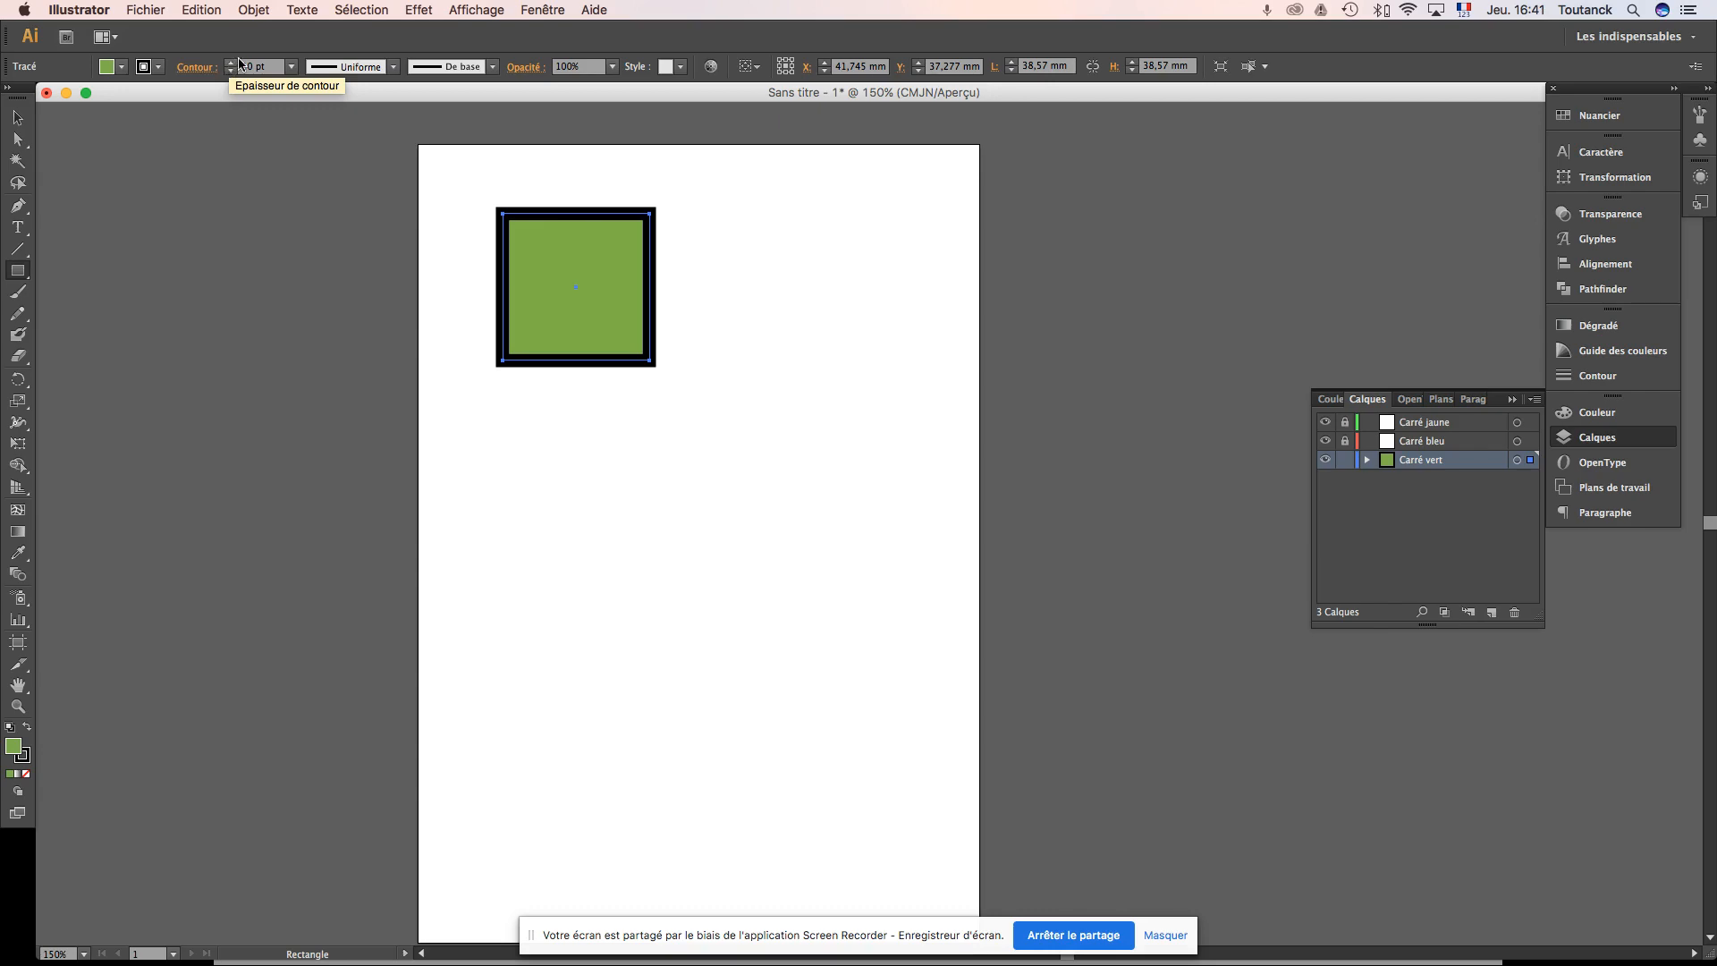
# Step: Try the elliptical and the tapered triangular width profiles on the green square's stroke, ending on the Uniforme profile
pyautogui.click(393, 70)
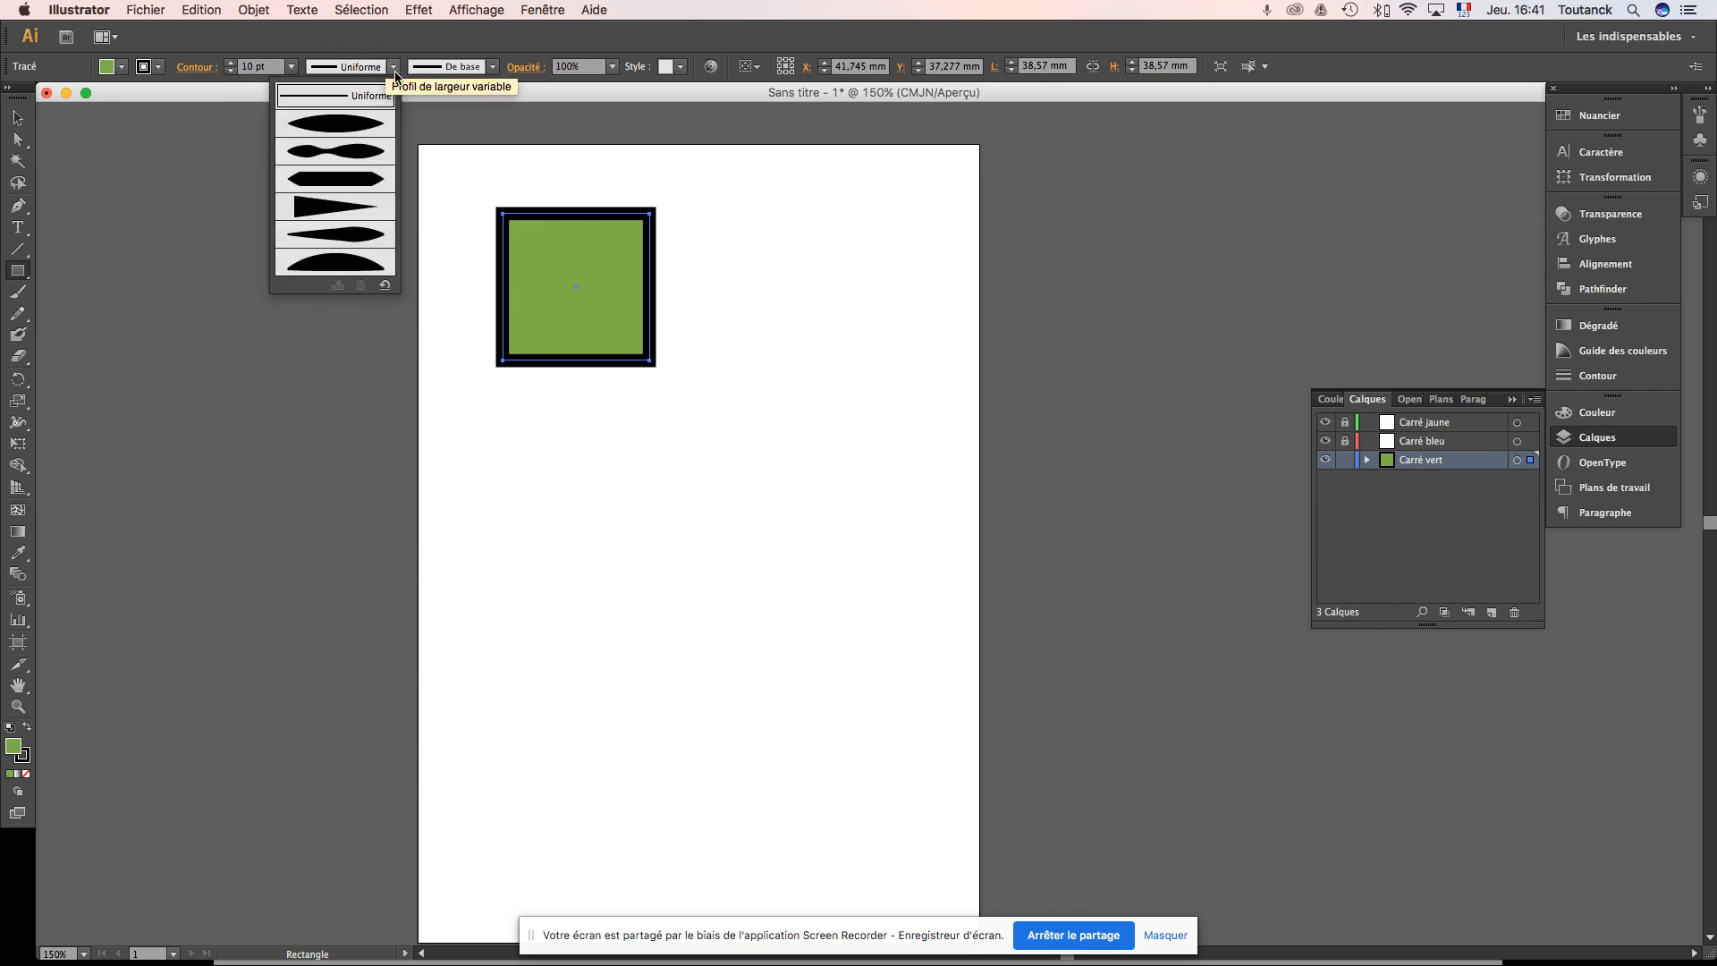
pyautogui.click(348, 126)
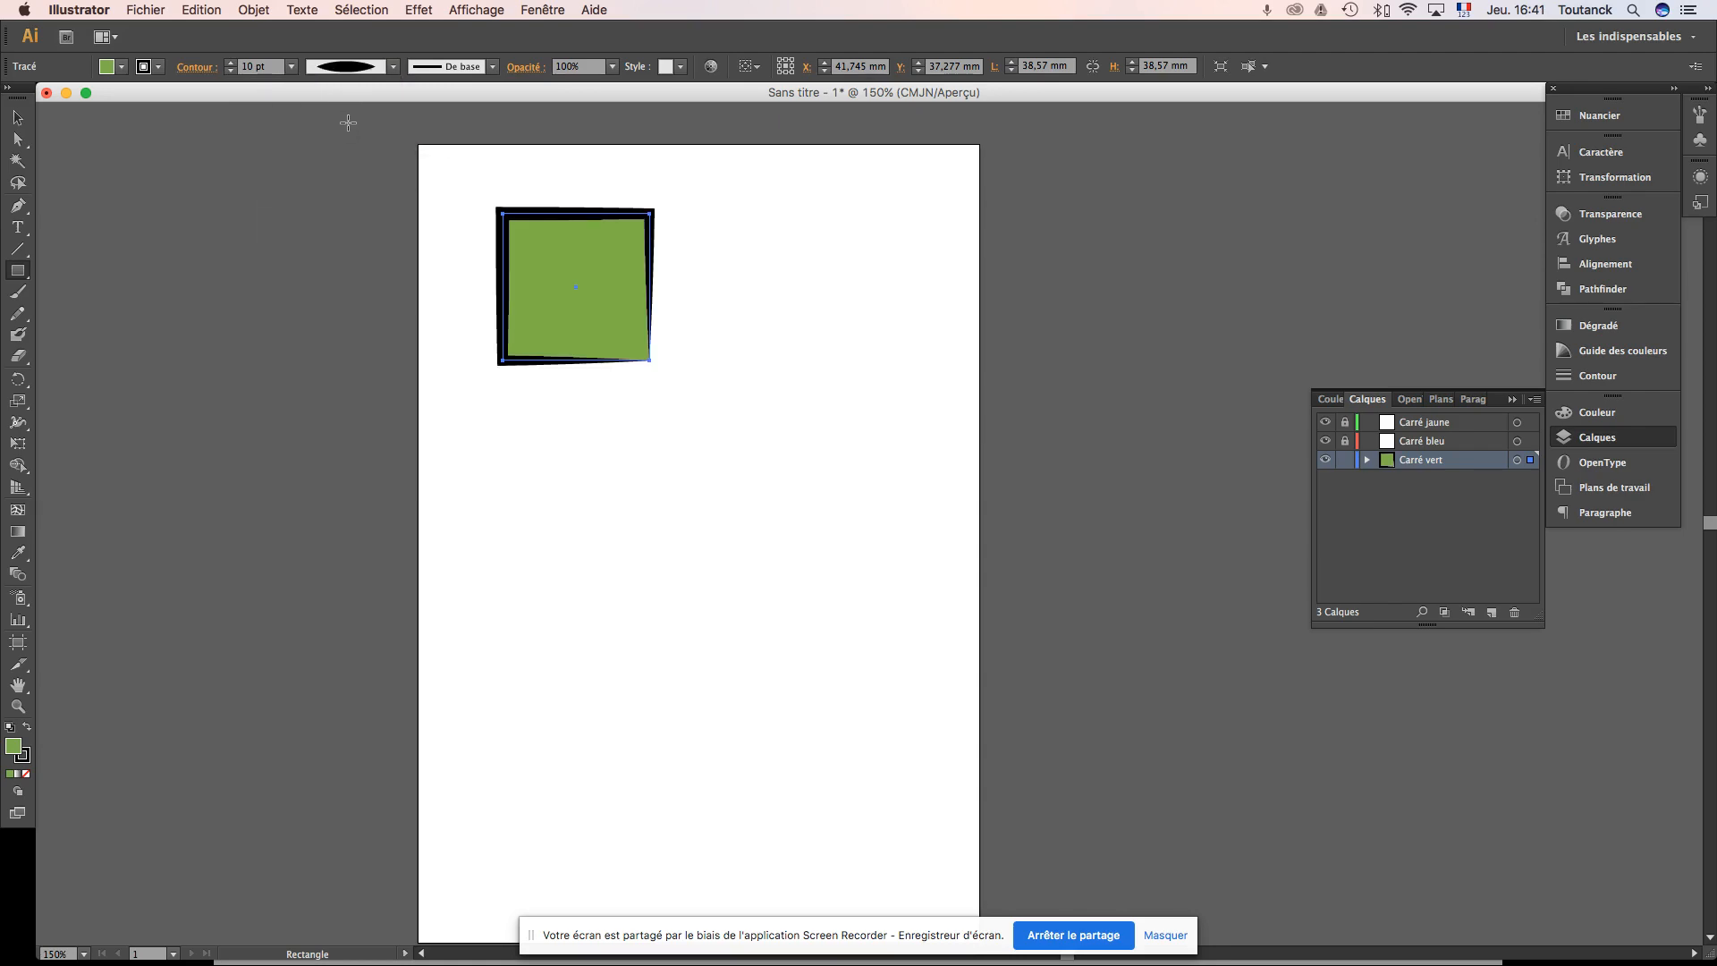
pyautogui.click(393, 68)
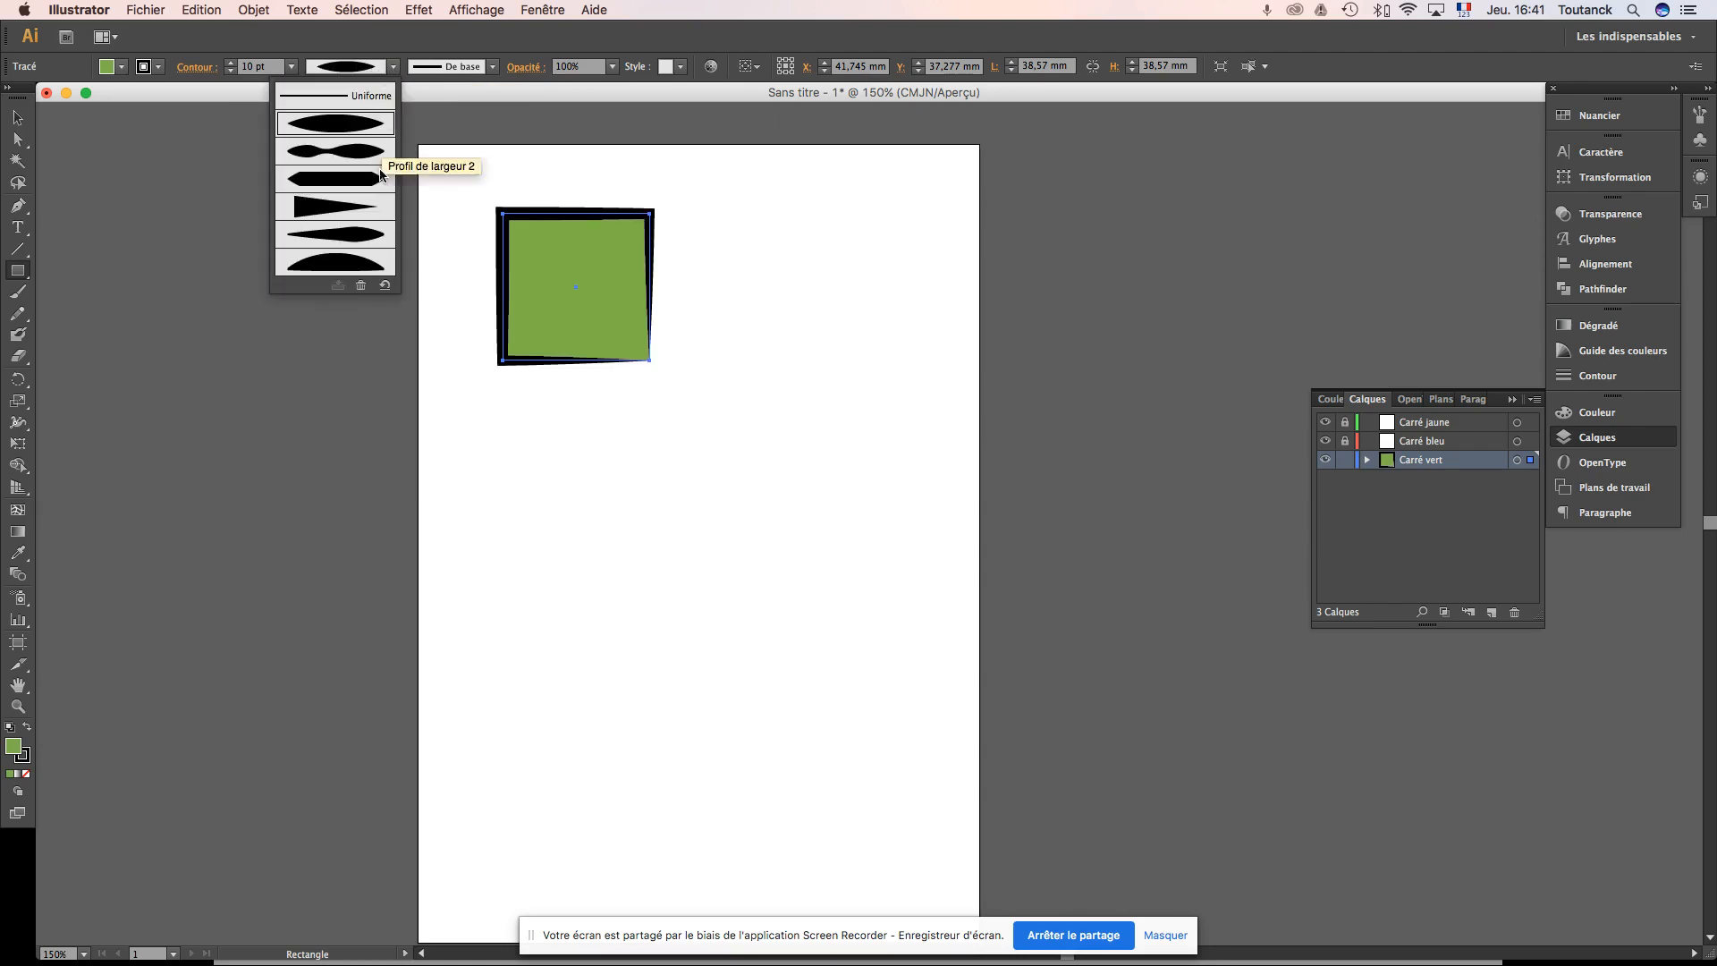
pyautogui.click(344, 219)
pyautogui.click(393, 67)
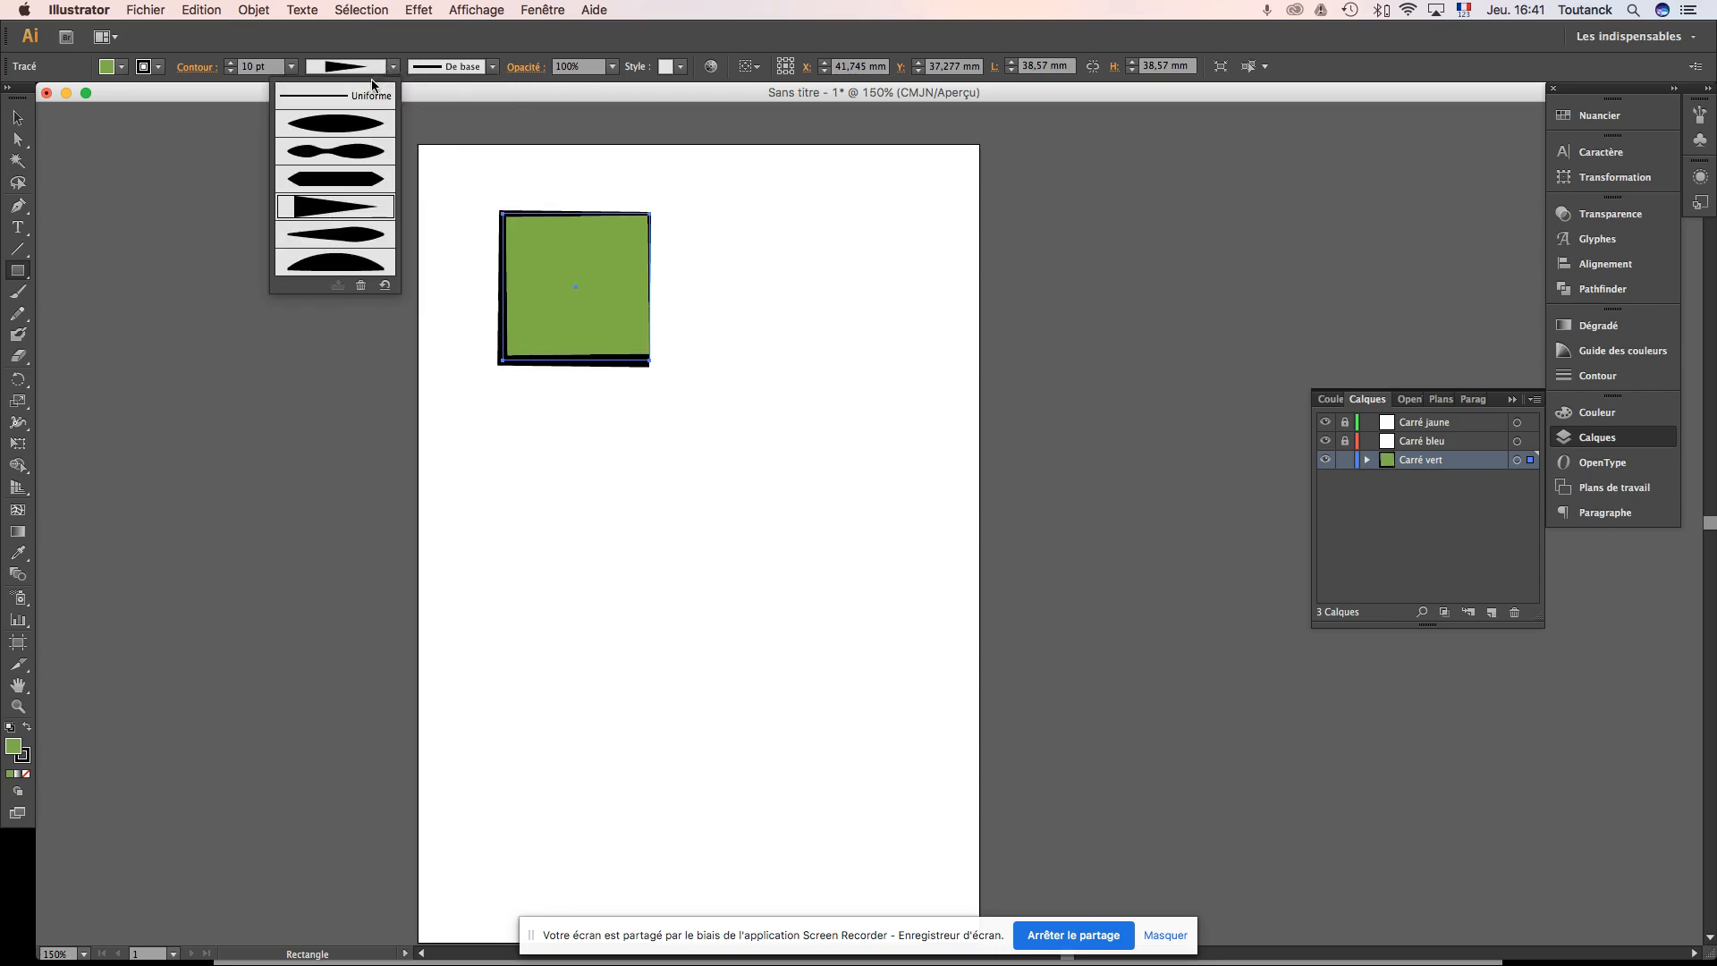
pyautogui.click(352, 94)
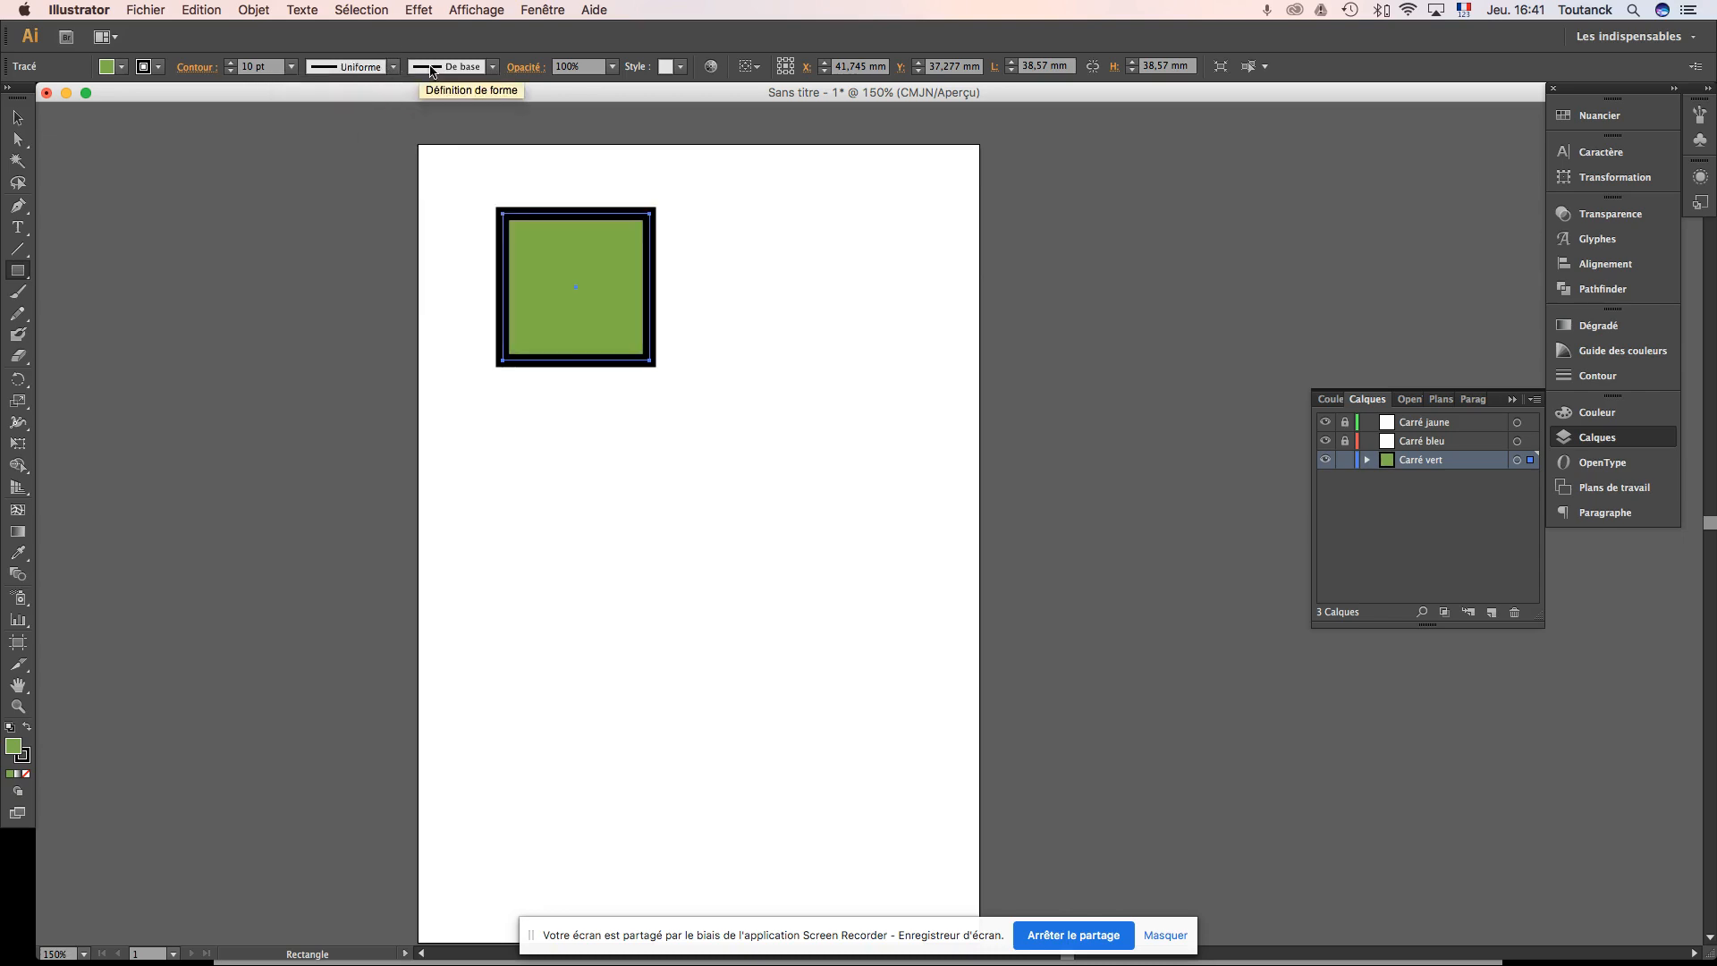
# Step: Try the round calligraphic "Arrondi 15" brush and the "Anthracite - Contour progressif" brush on the green square's stroke
pyautogui.click(493, 68)
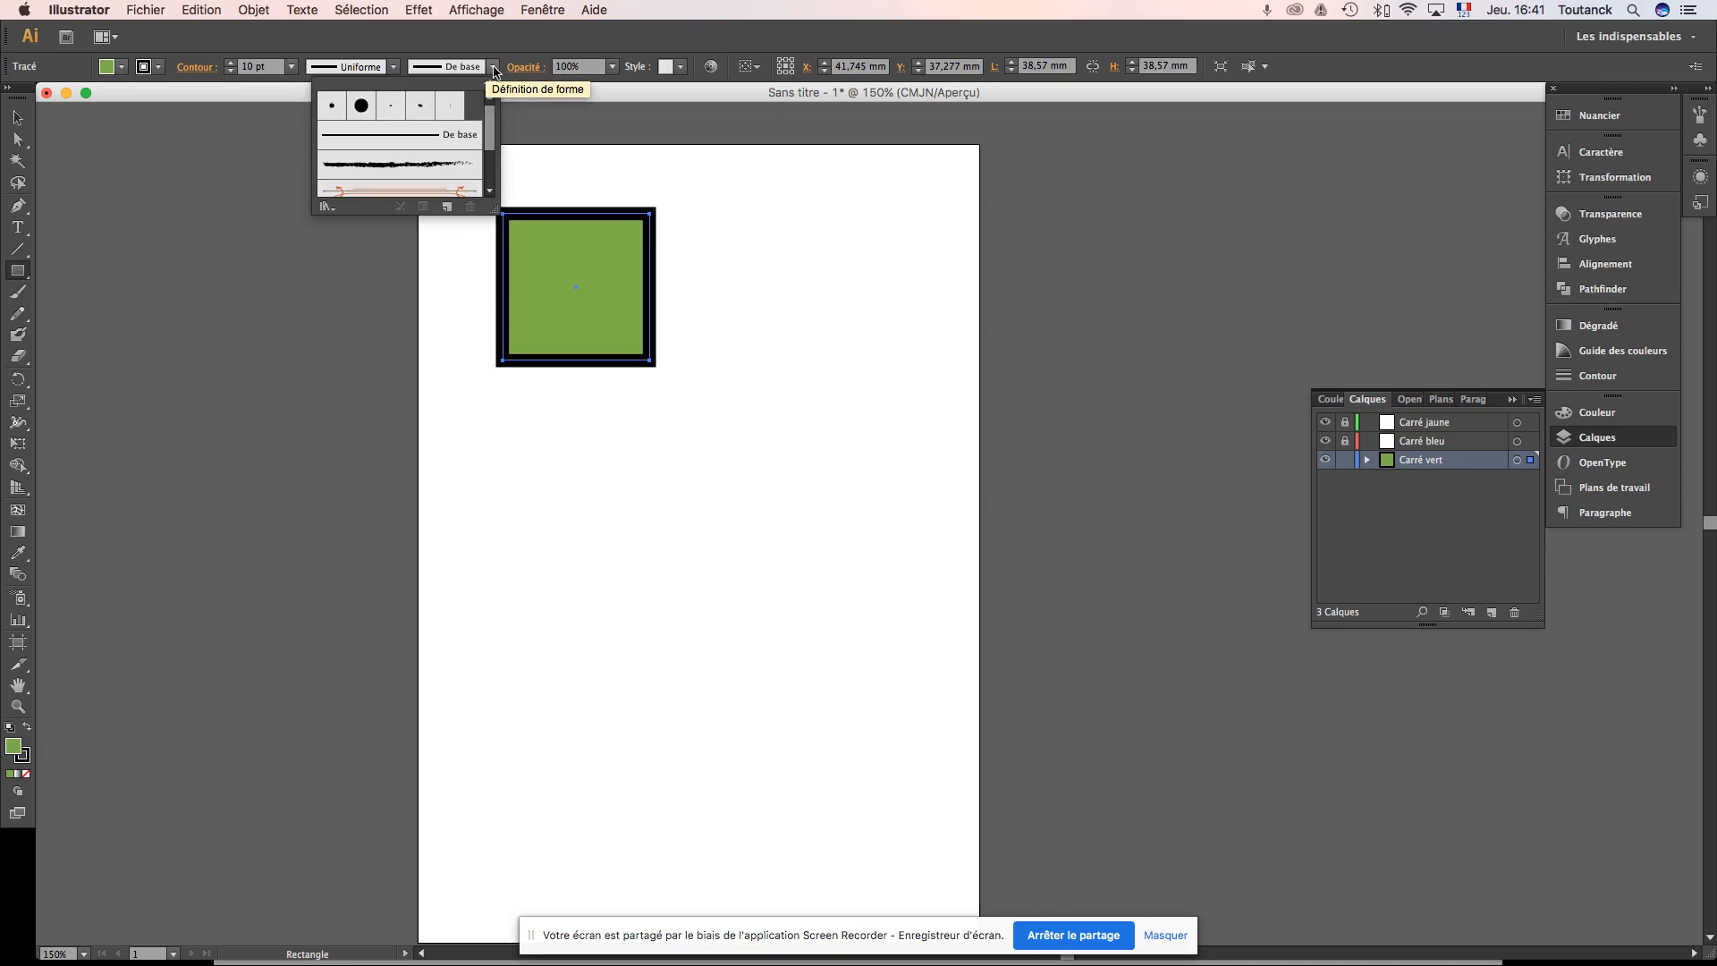
pyautogui.click(361, 107)
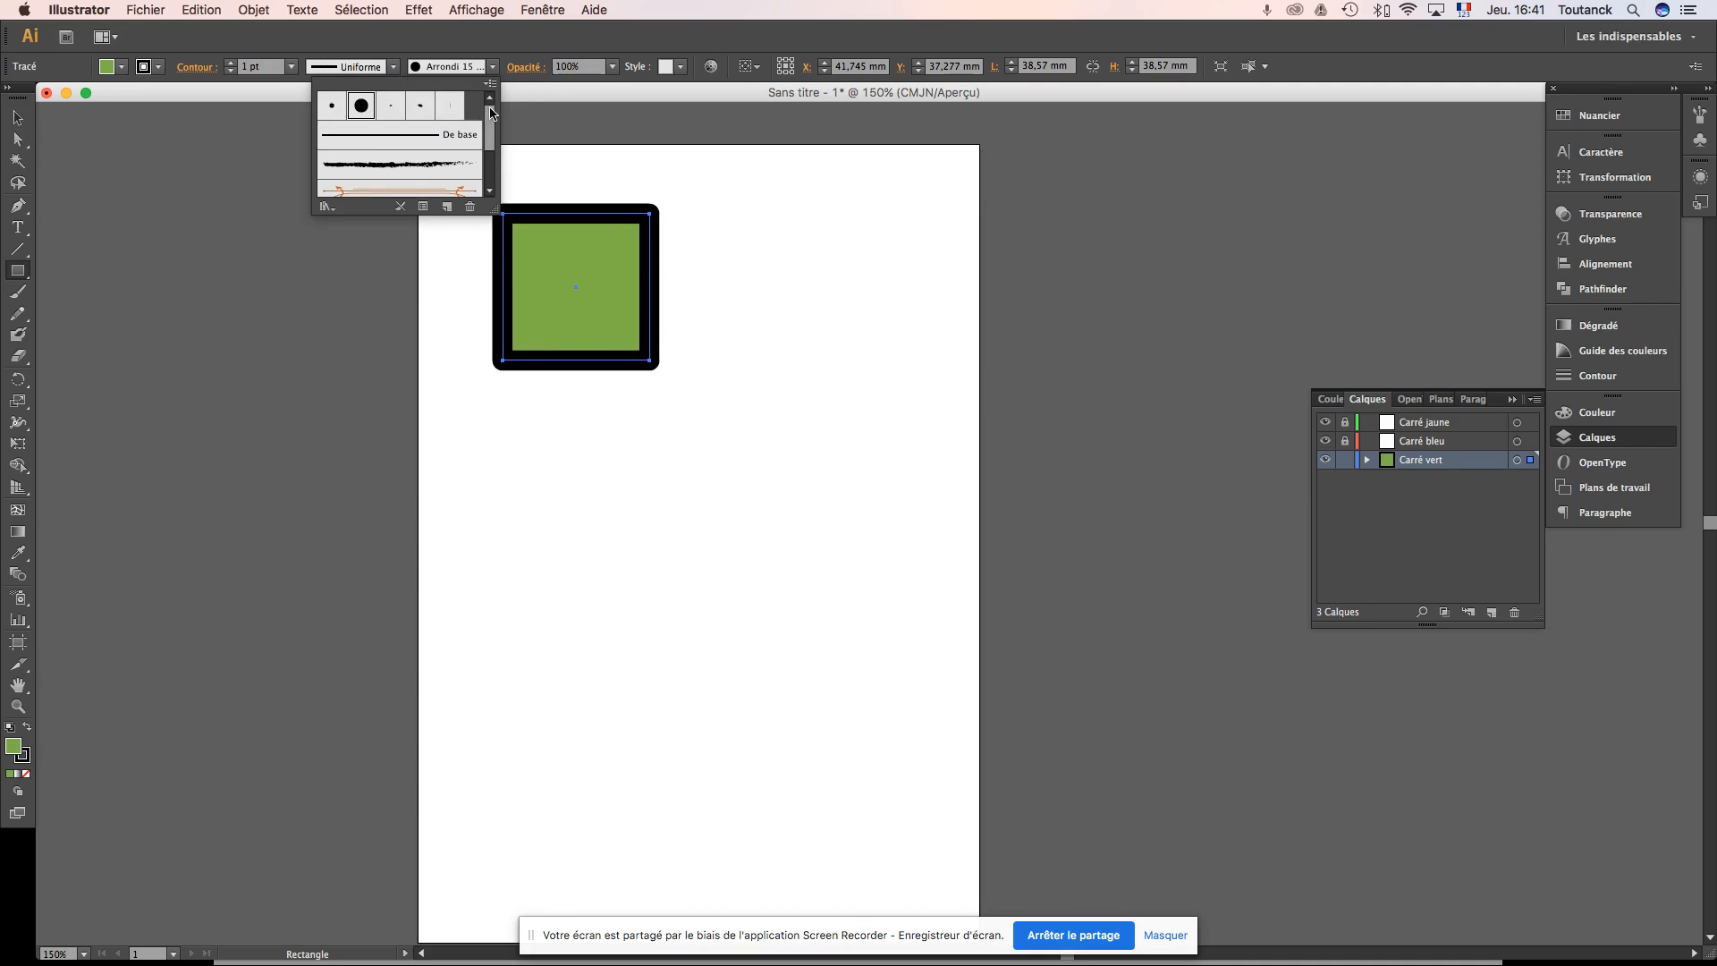
pyautogui.click(480, 170)
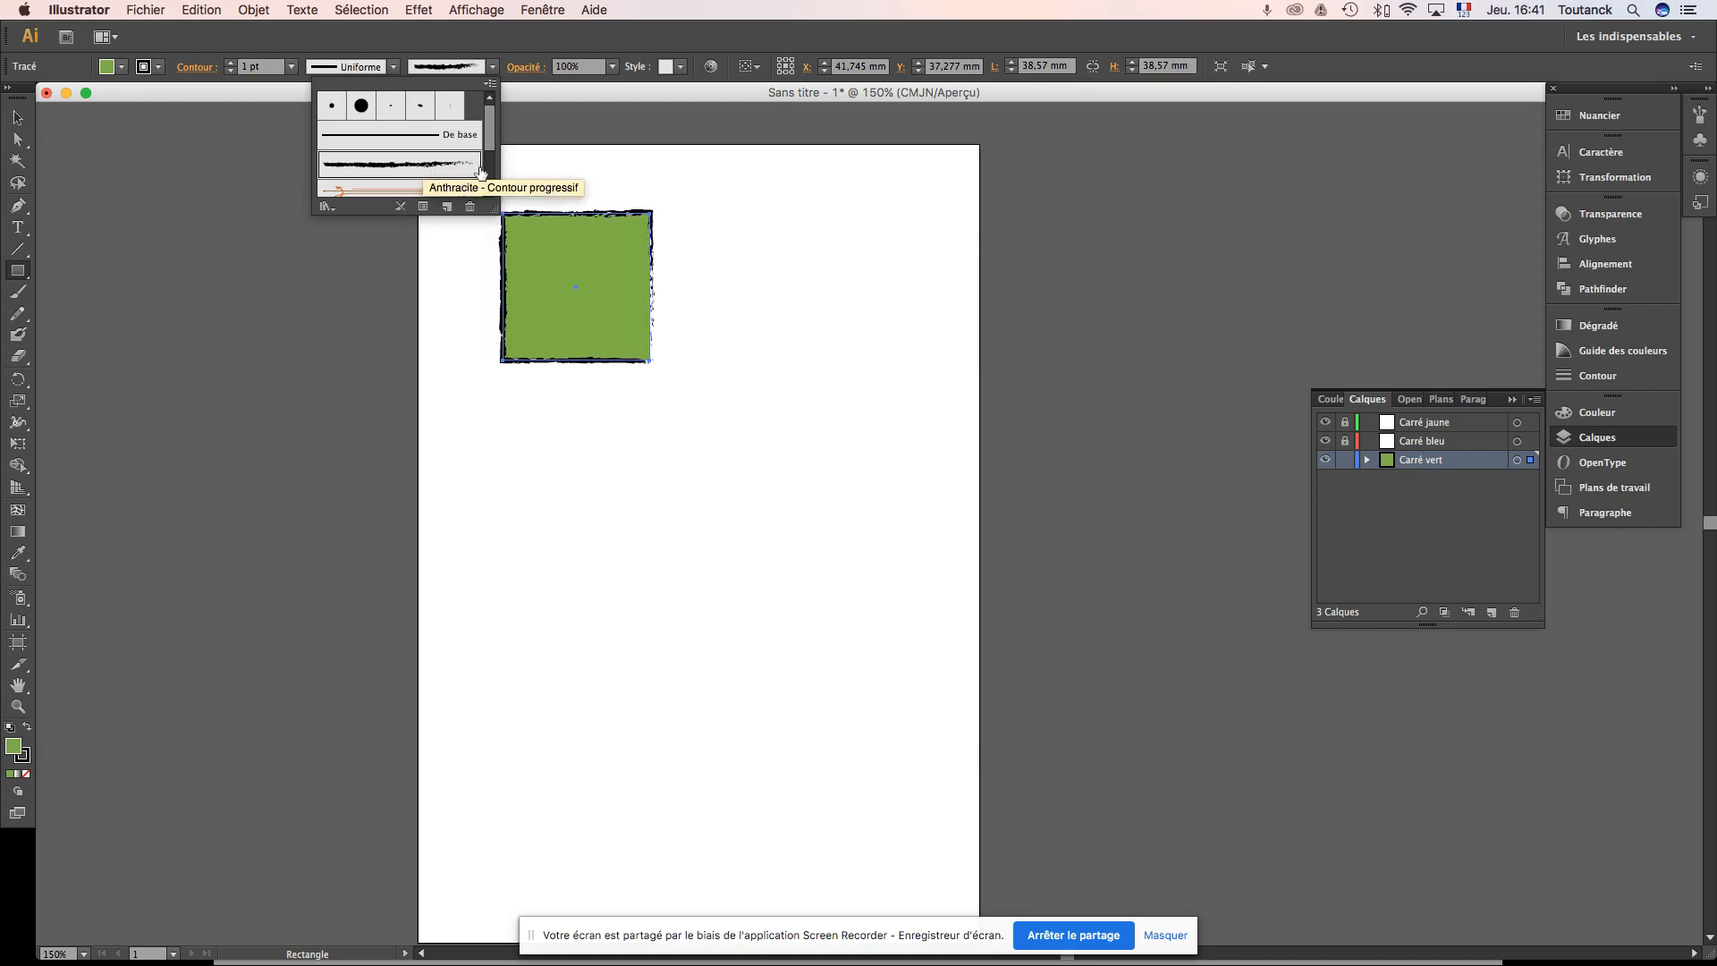
pyautogui.click(629, 193)
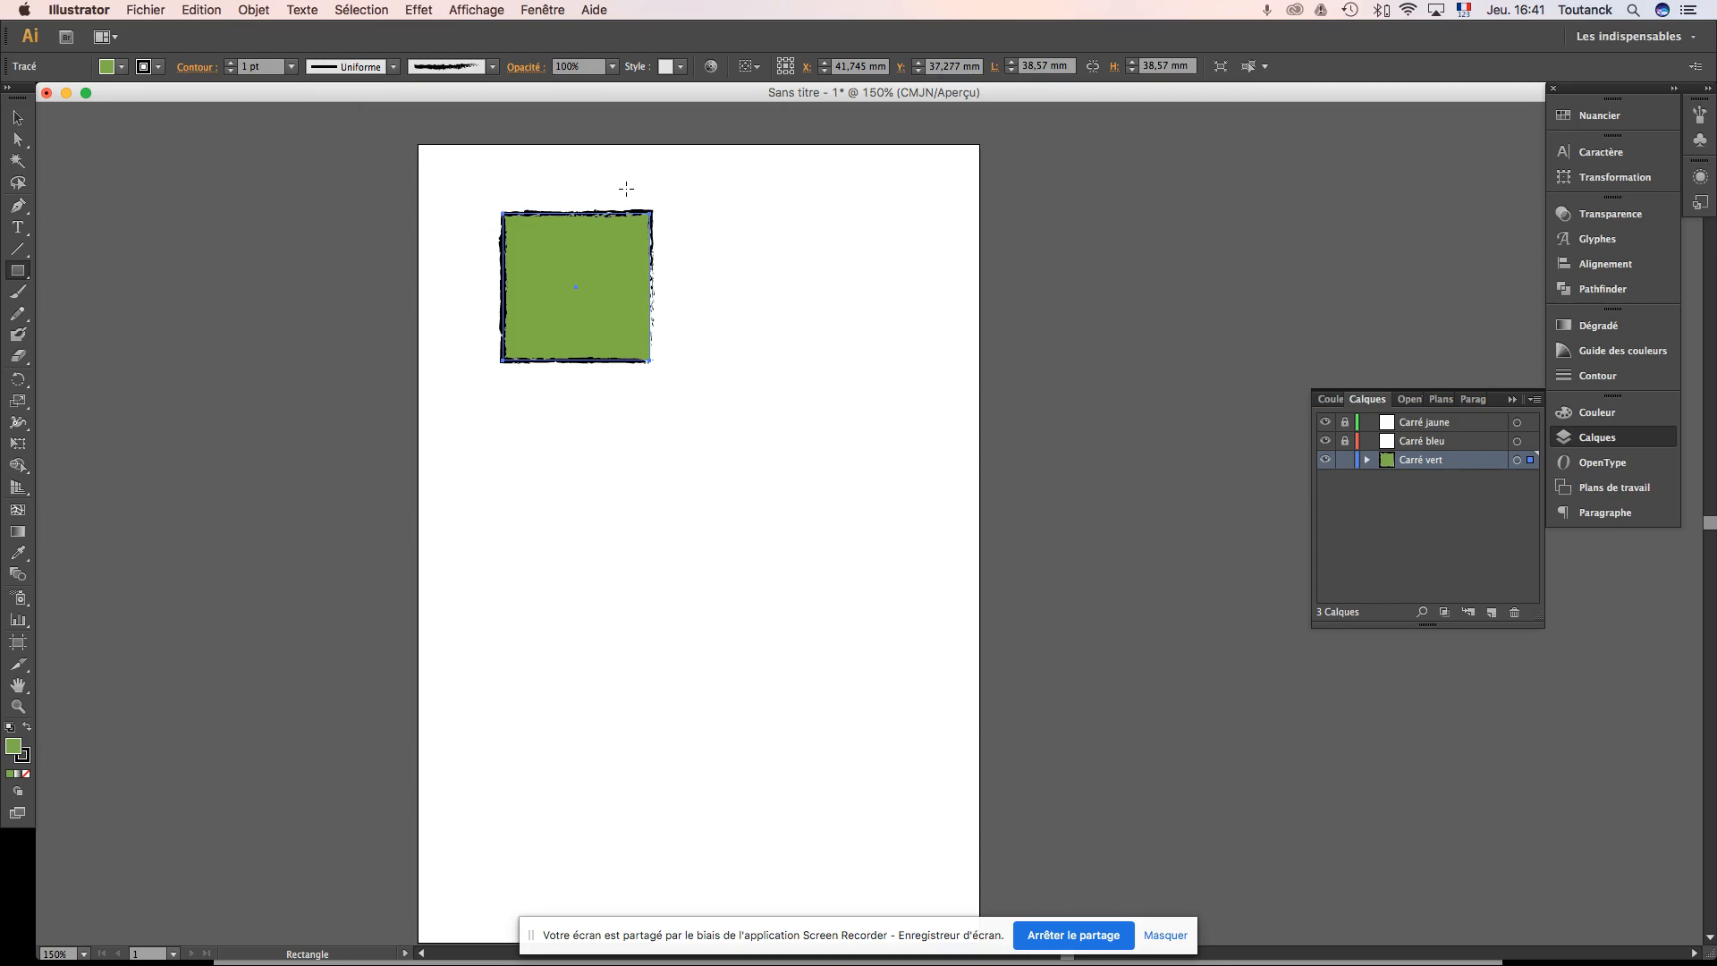
# Step: Undo both brush applications on the green square's stroke and deselect the square
pyautogui.click(202, 10)
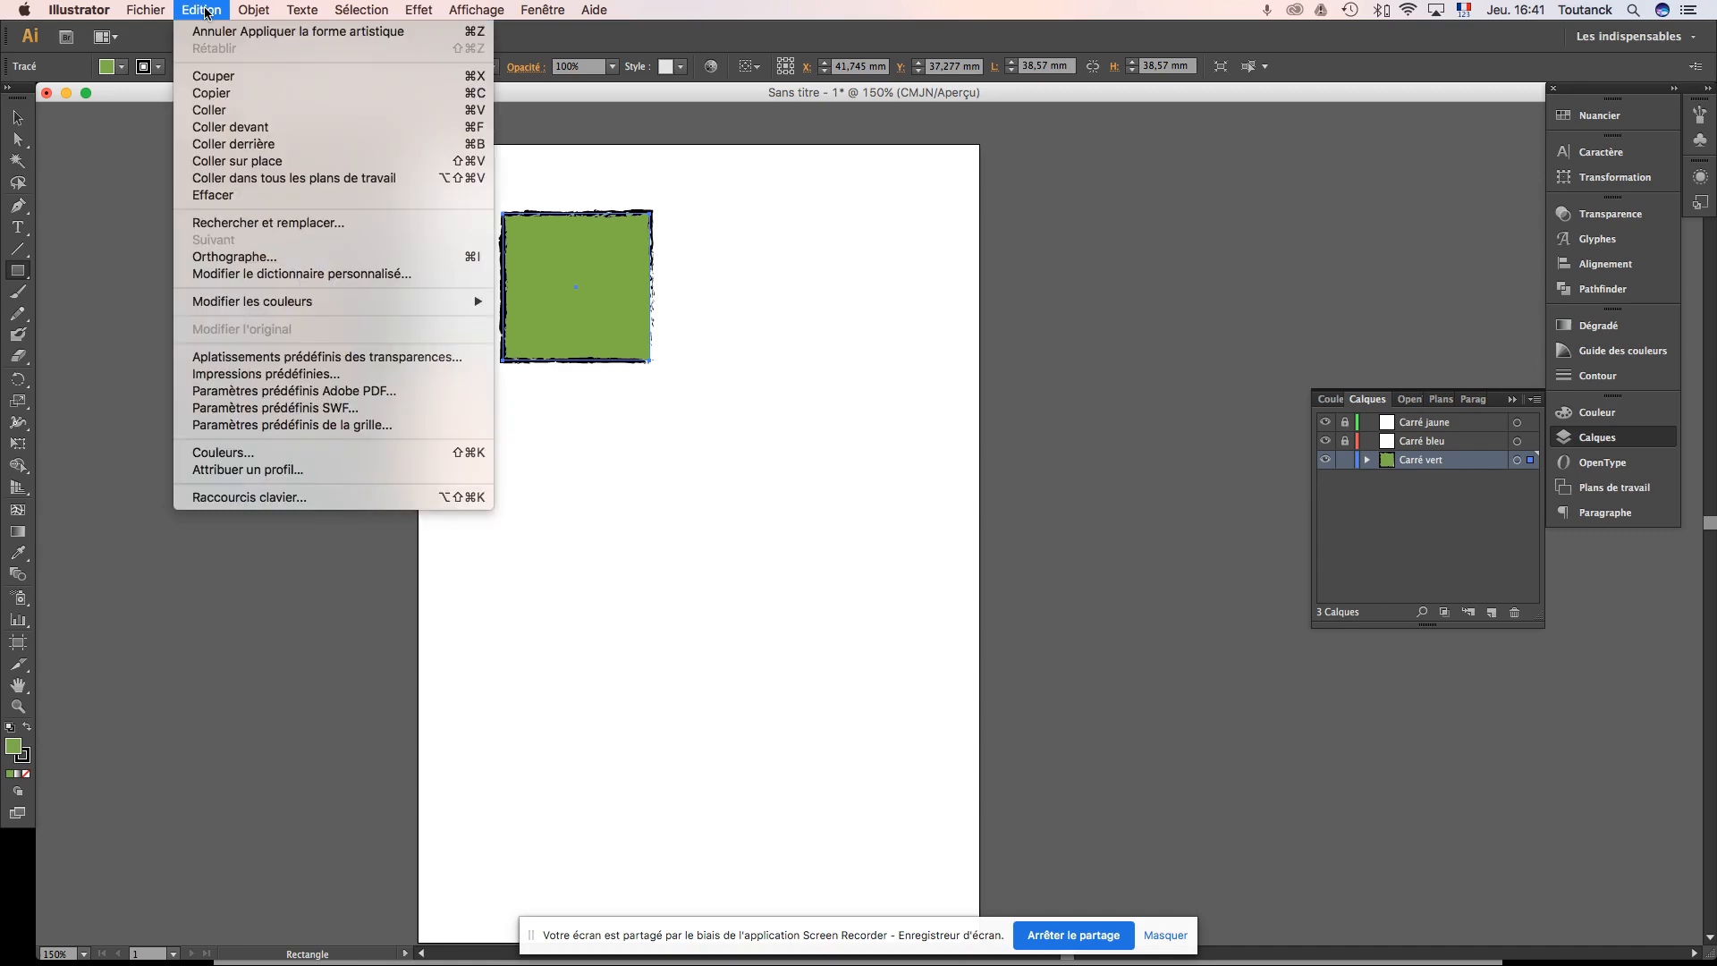
pyautogui.click(214, 32)
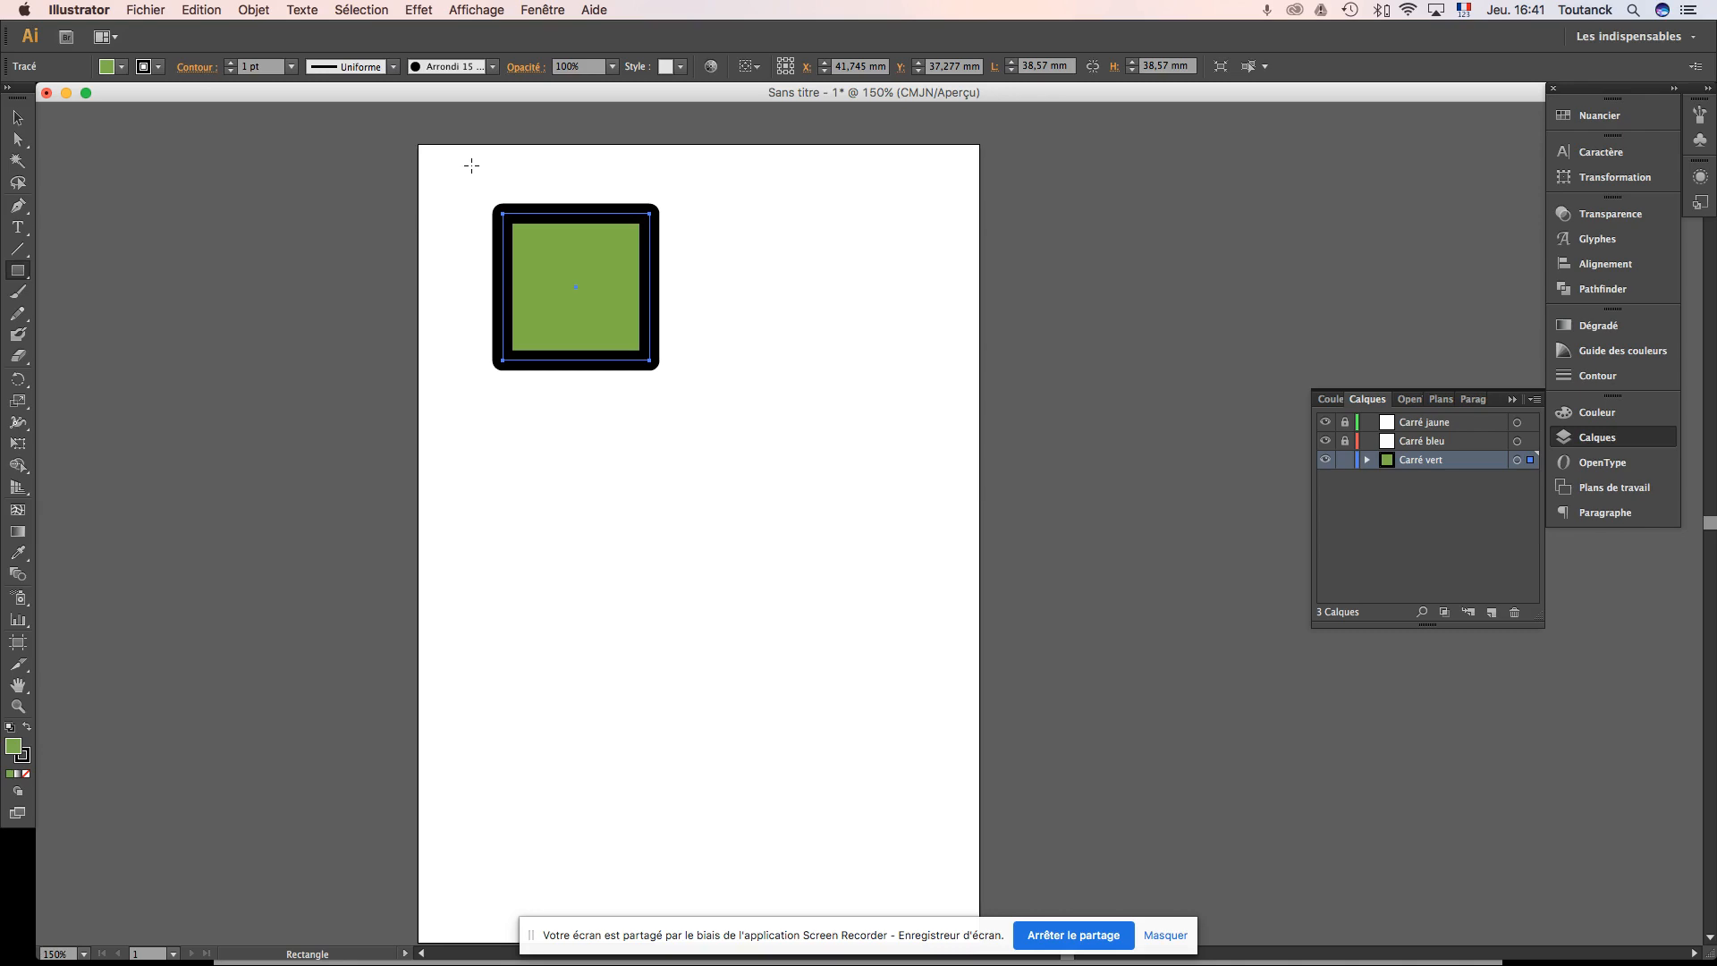
pyautogui.click(222, 11)
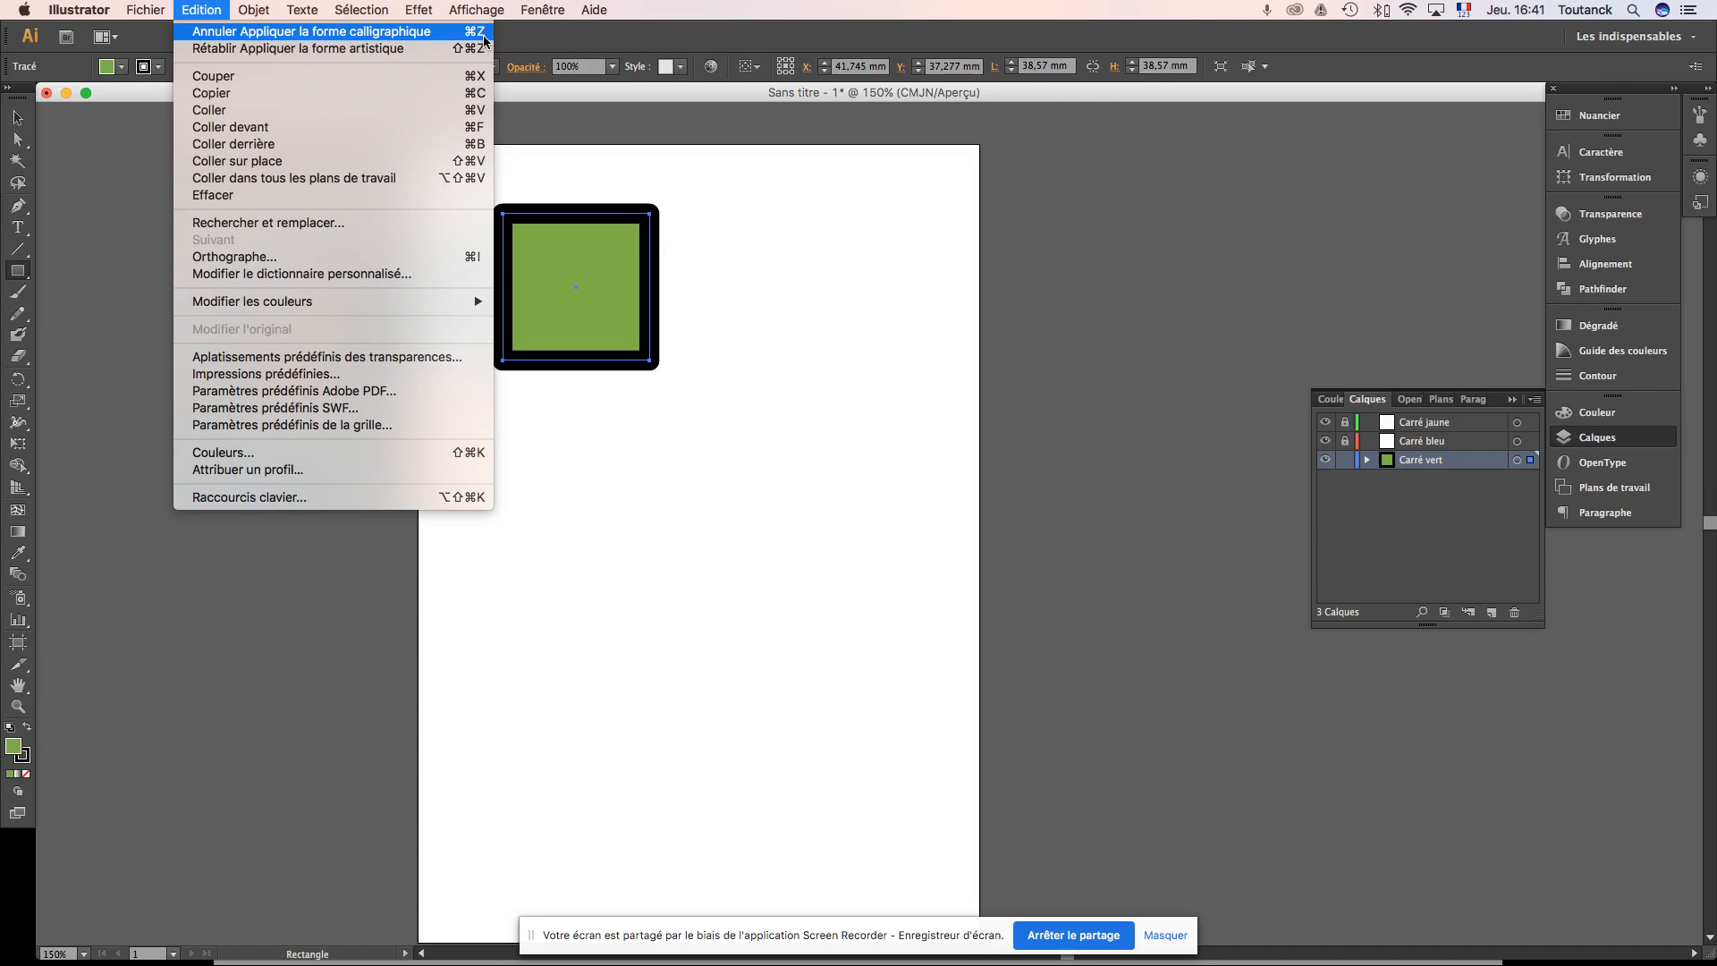
pyautogui.click(567, 157)
pyautogui.press('v')
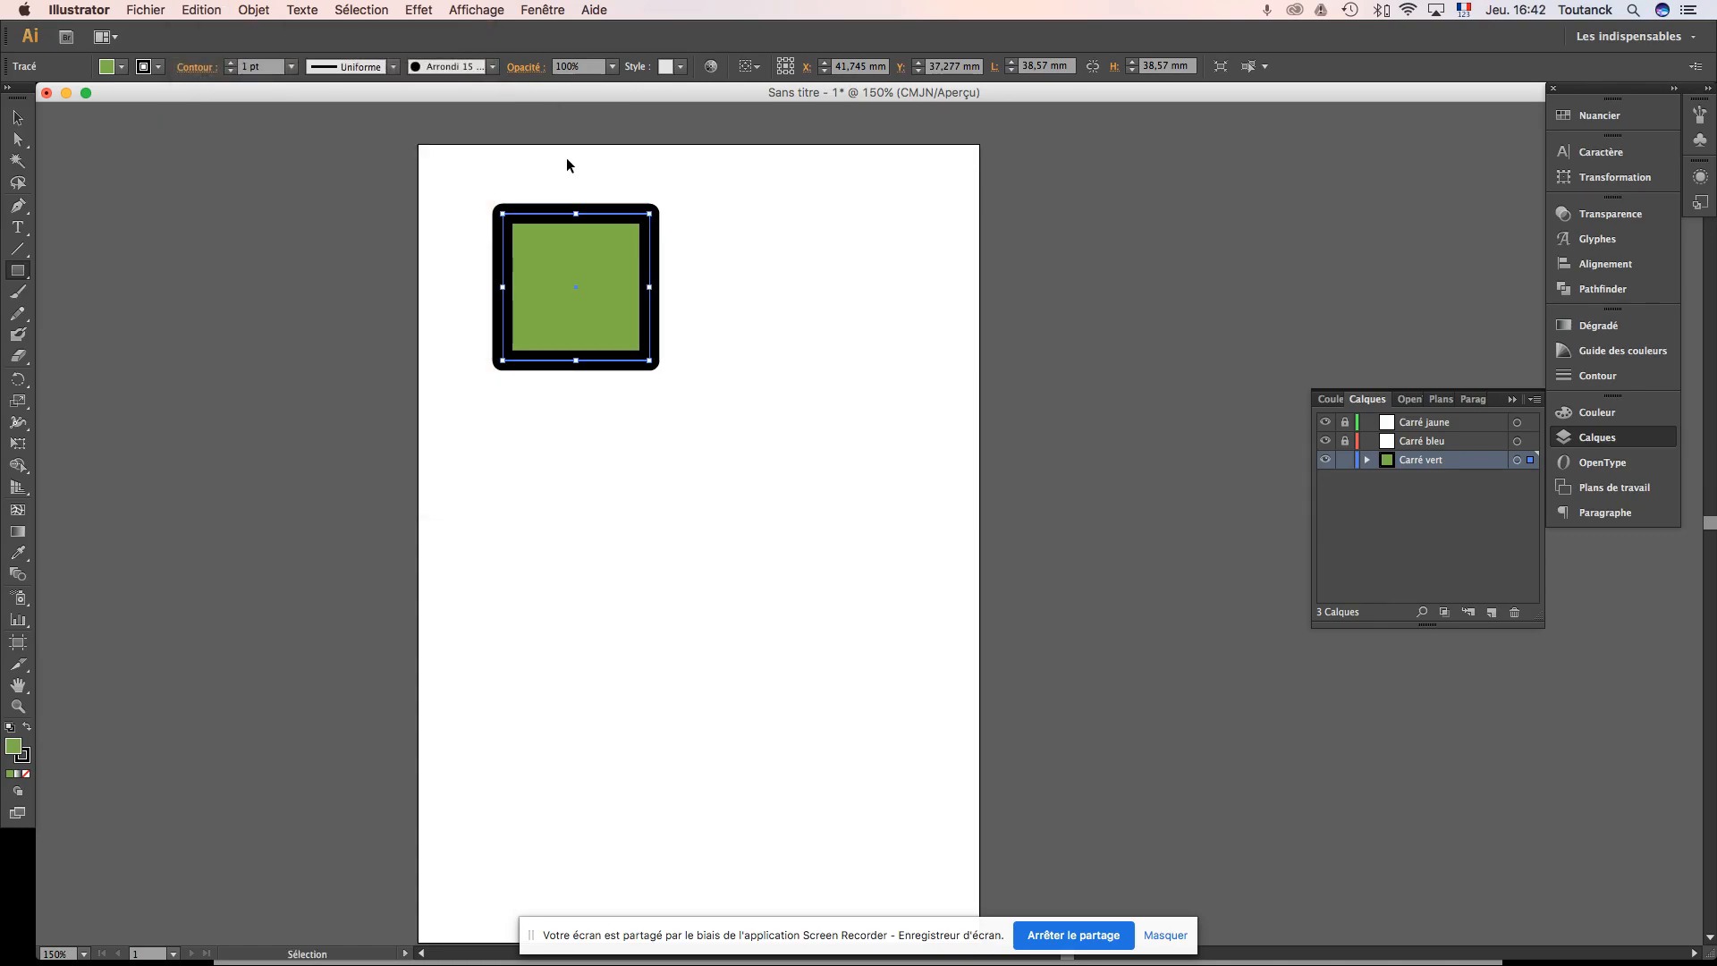
pyautogui.press('cmd+z')
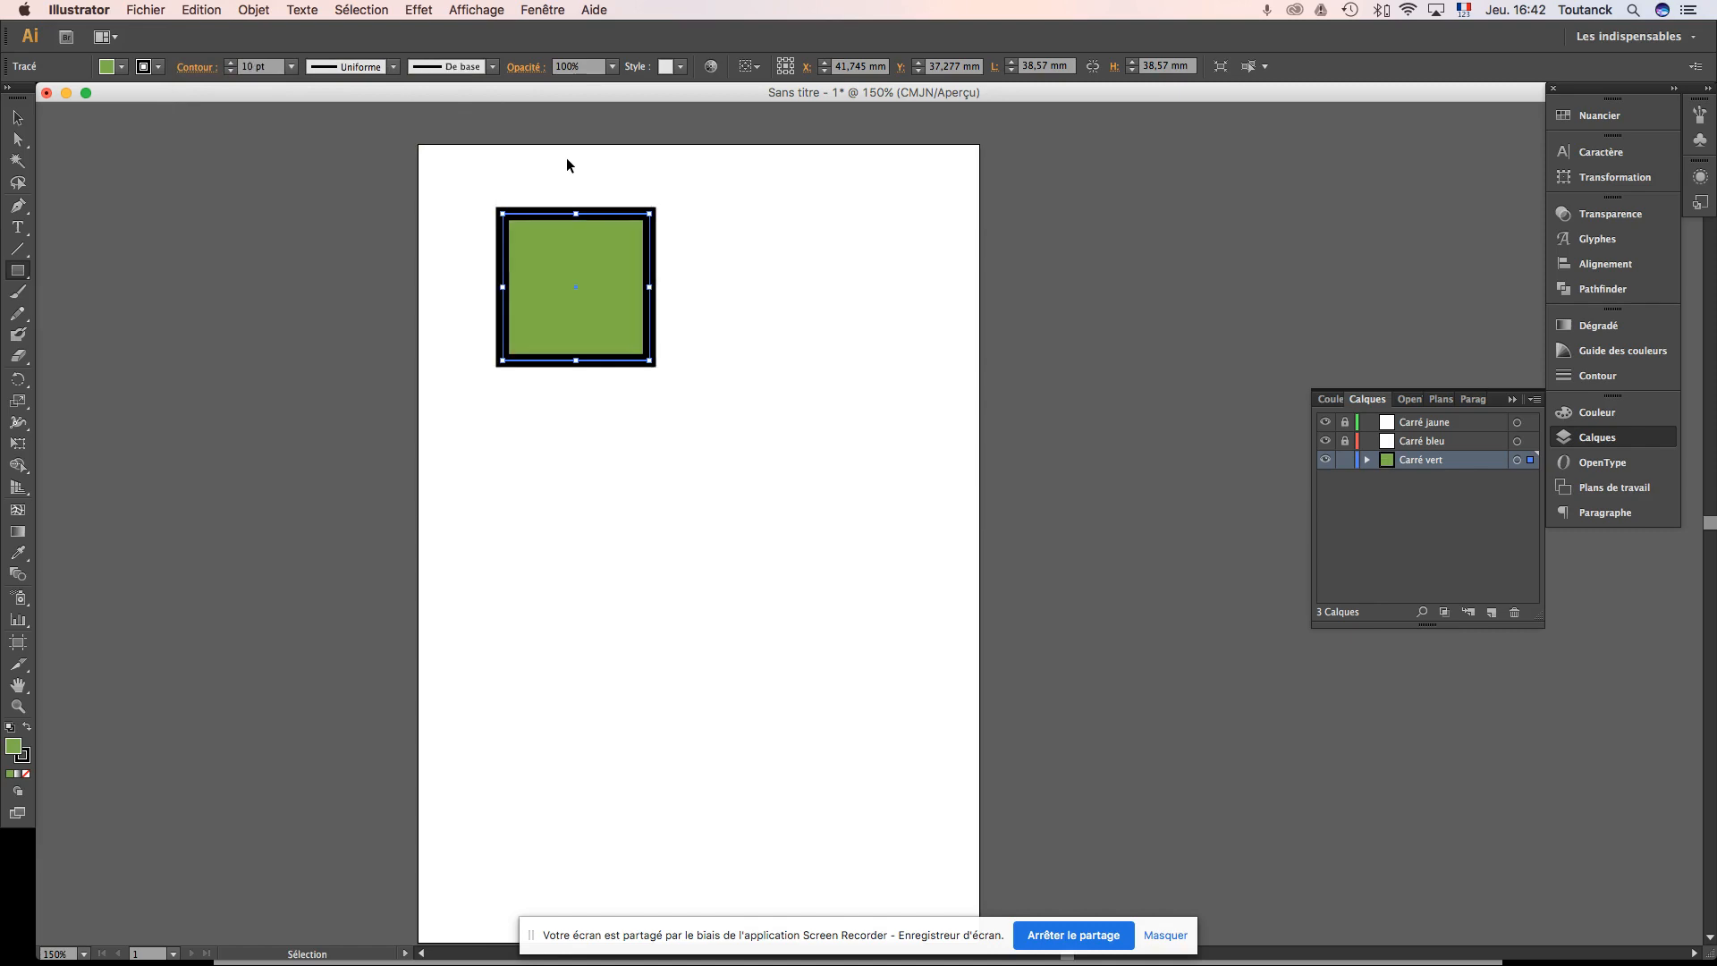
pyautogui.press('m')
pyautogui.click(17, 117)
pyautogui.click(706, 299)
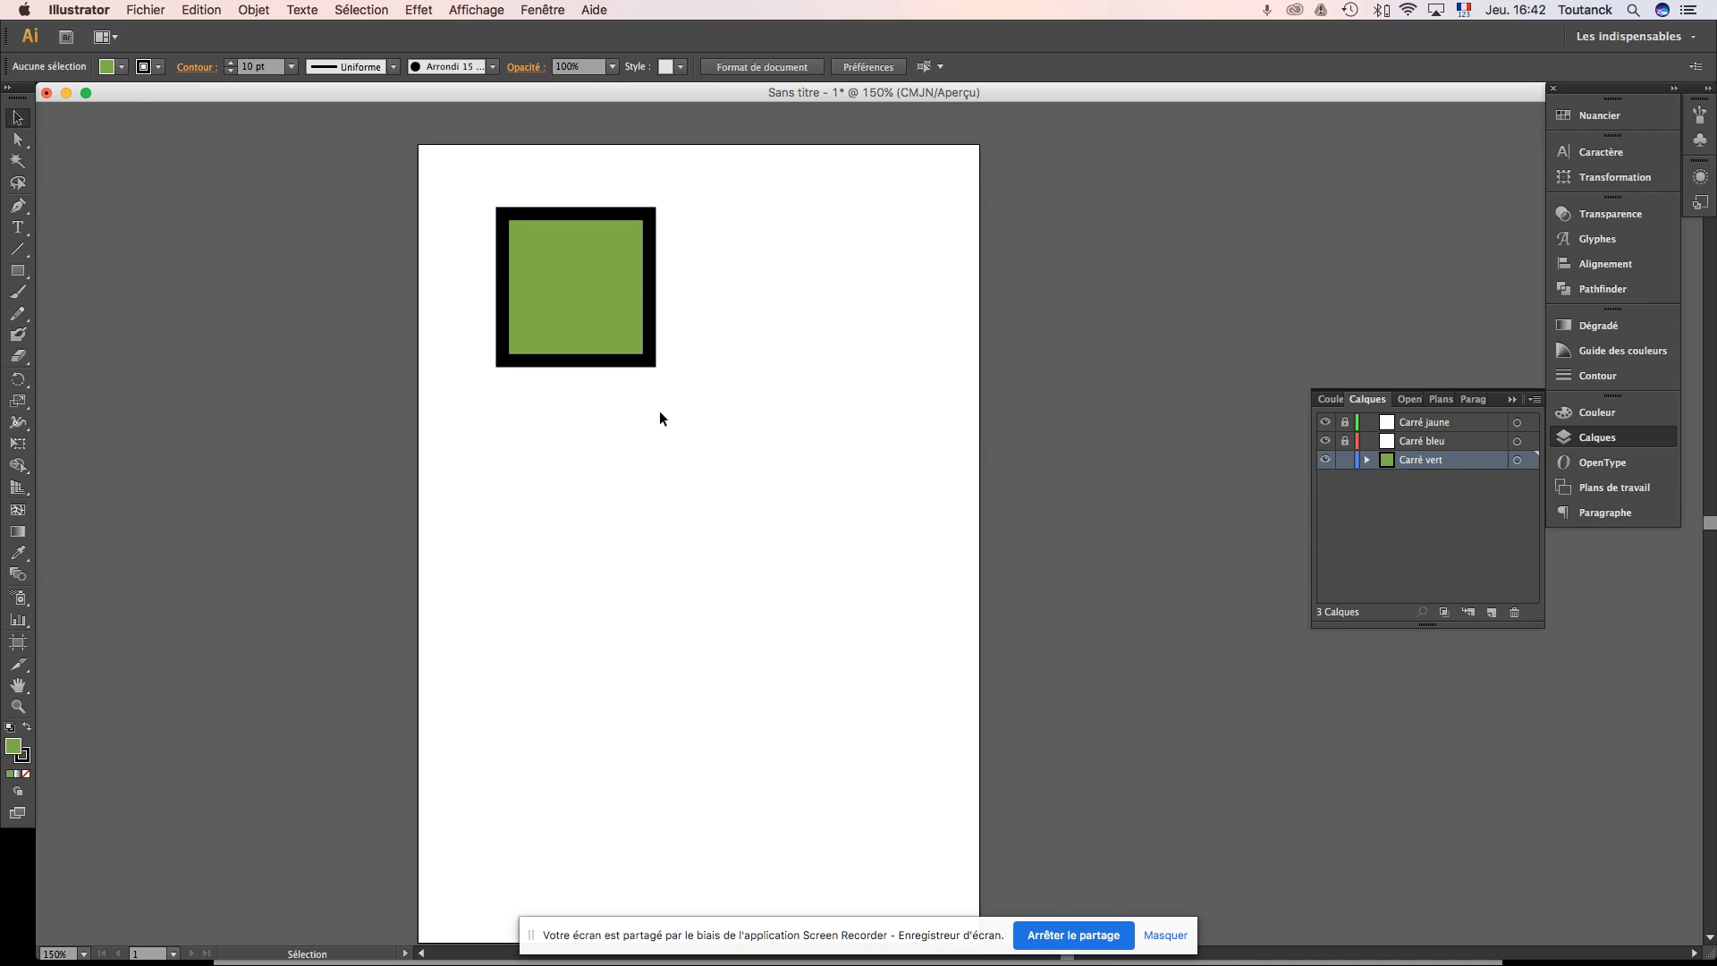
# Step: Review the three stacked squares on the exercise slide, return to the drawing and check the green square's width
pyautogui.press('super+Tab')
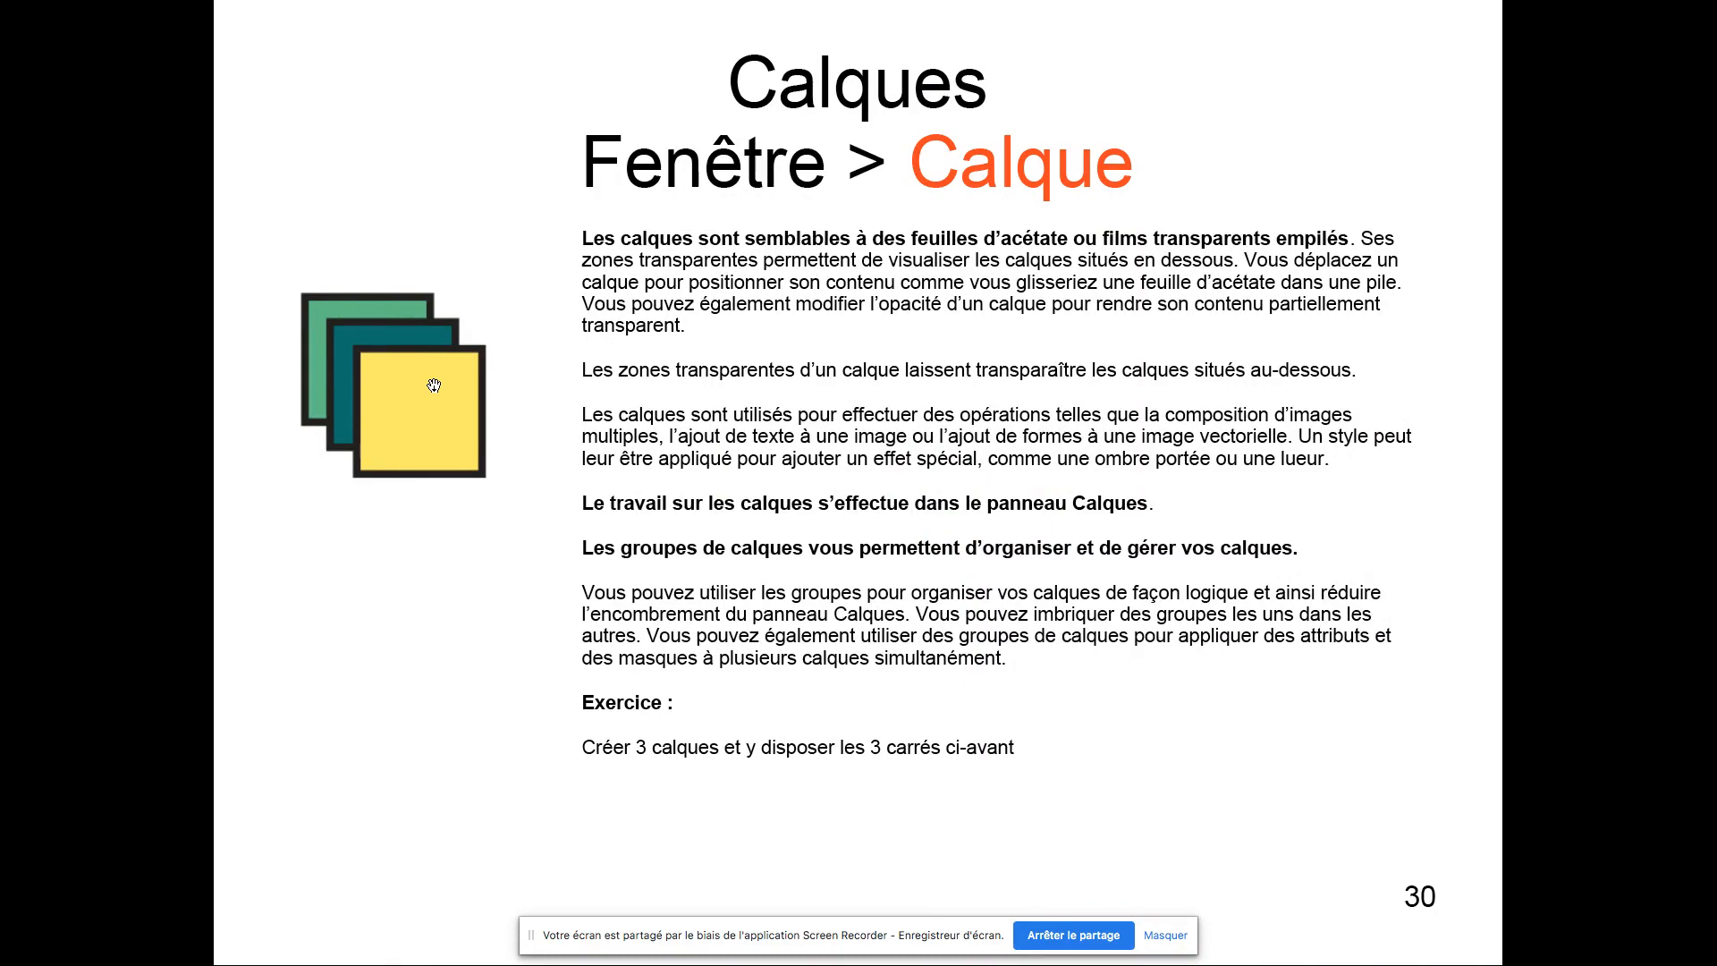
pyautogui.press('super+Tab')
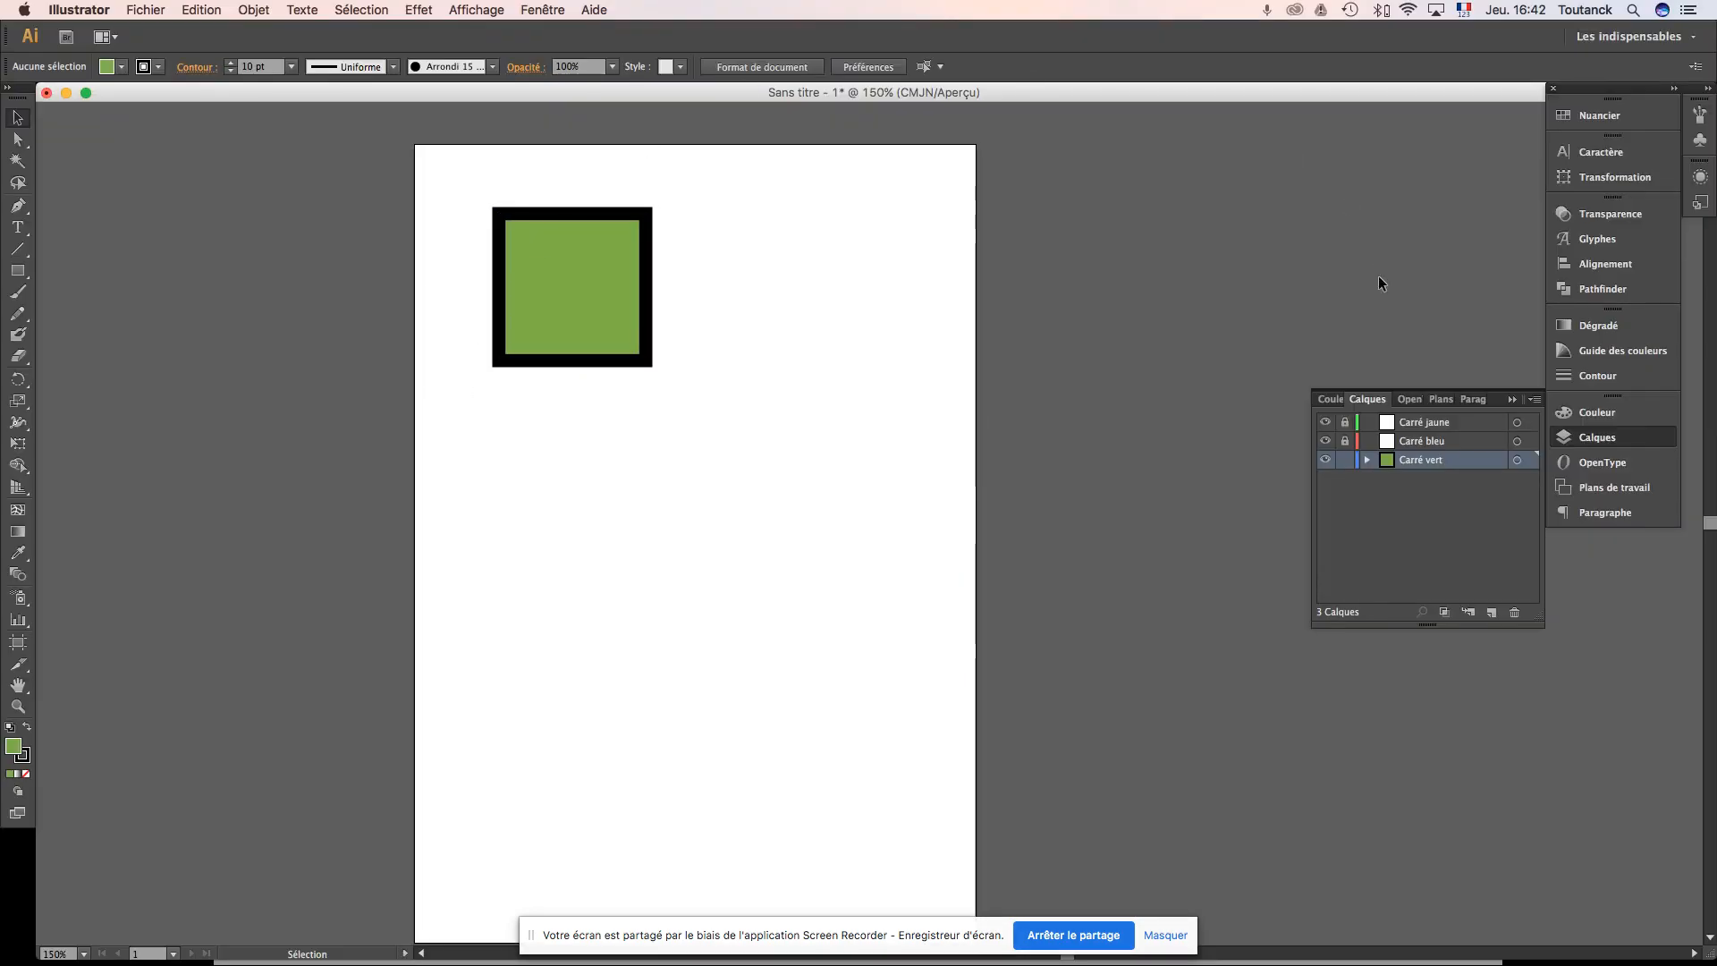
pyautogui.click(578, 234)
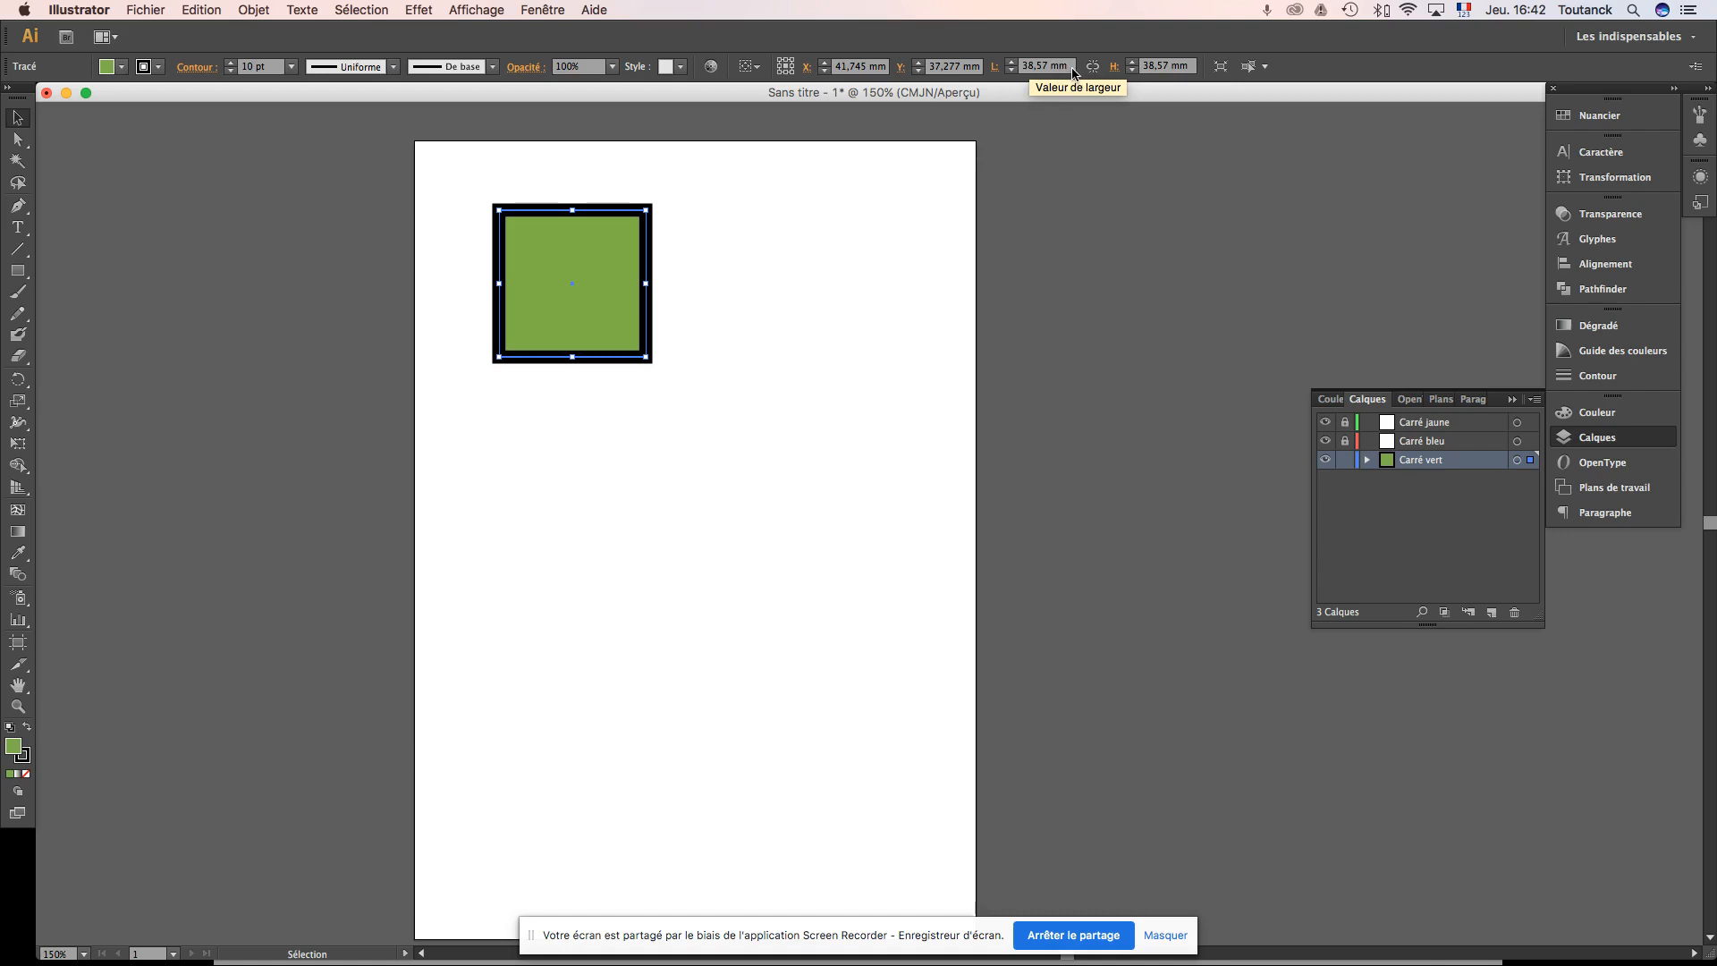
pyautogui.click(822, 450)
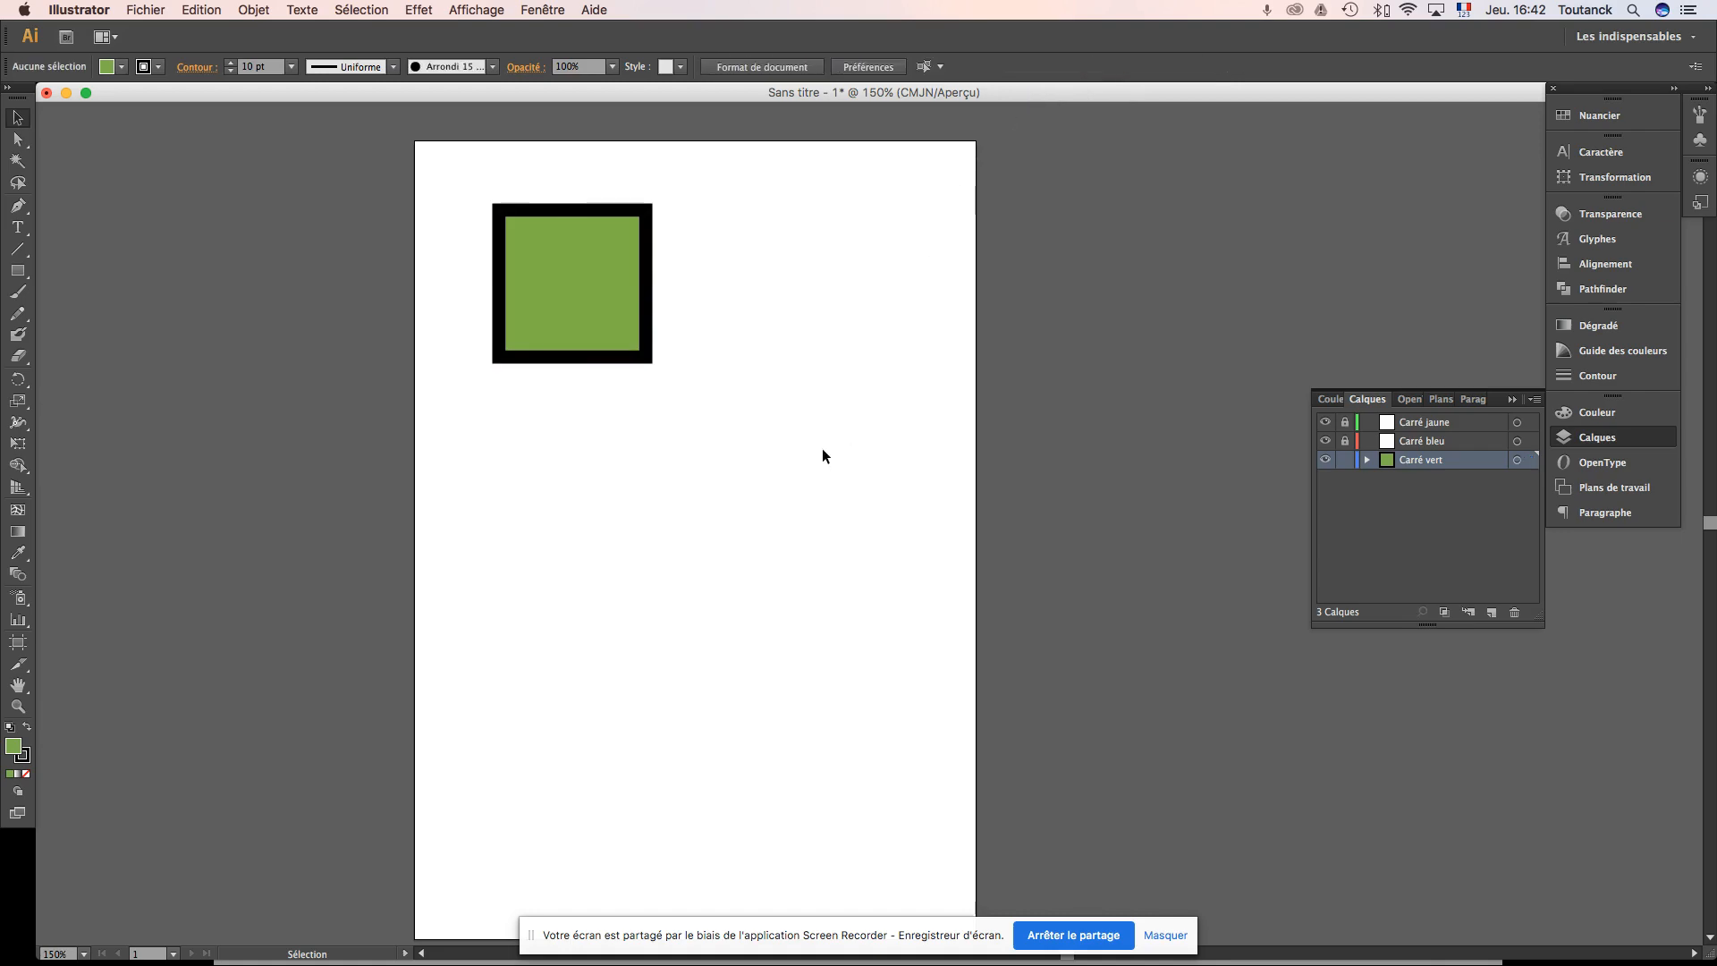
# Step: Lock the "Carré vert" layer, and unlock "Carré bleu" and make it the active layer
pyautogui.click(1345, 461)
pyautogui.click(17, 270)
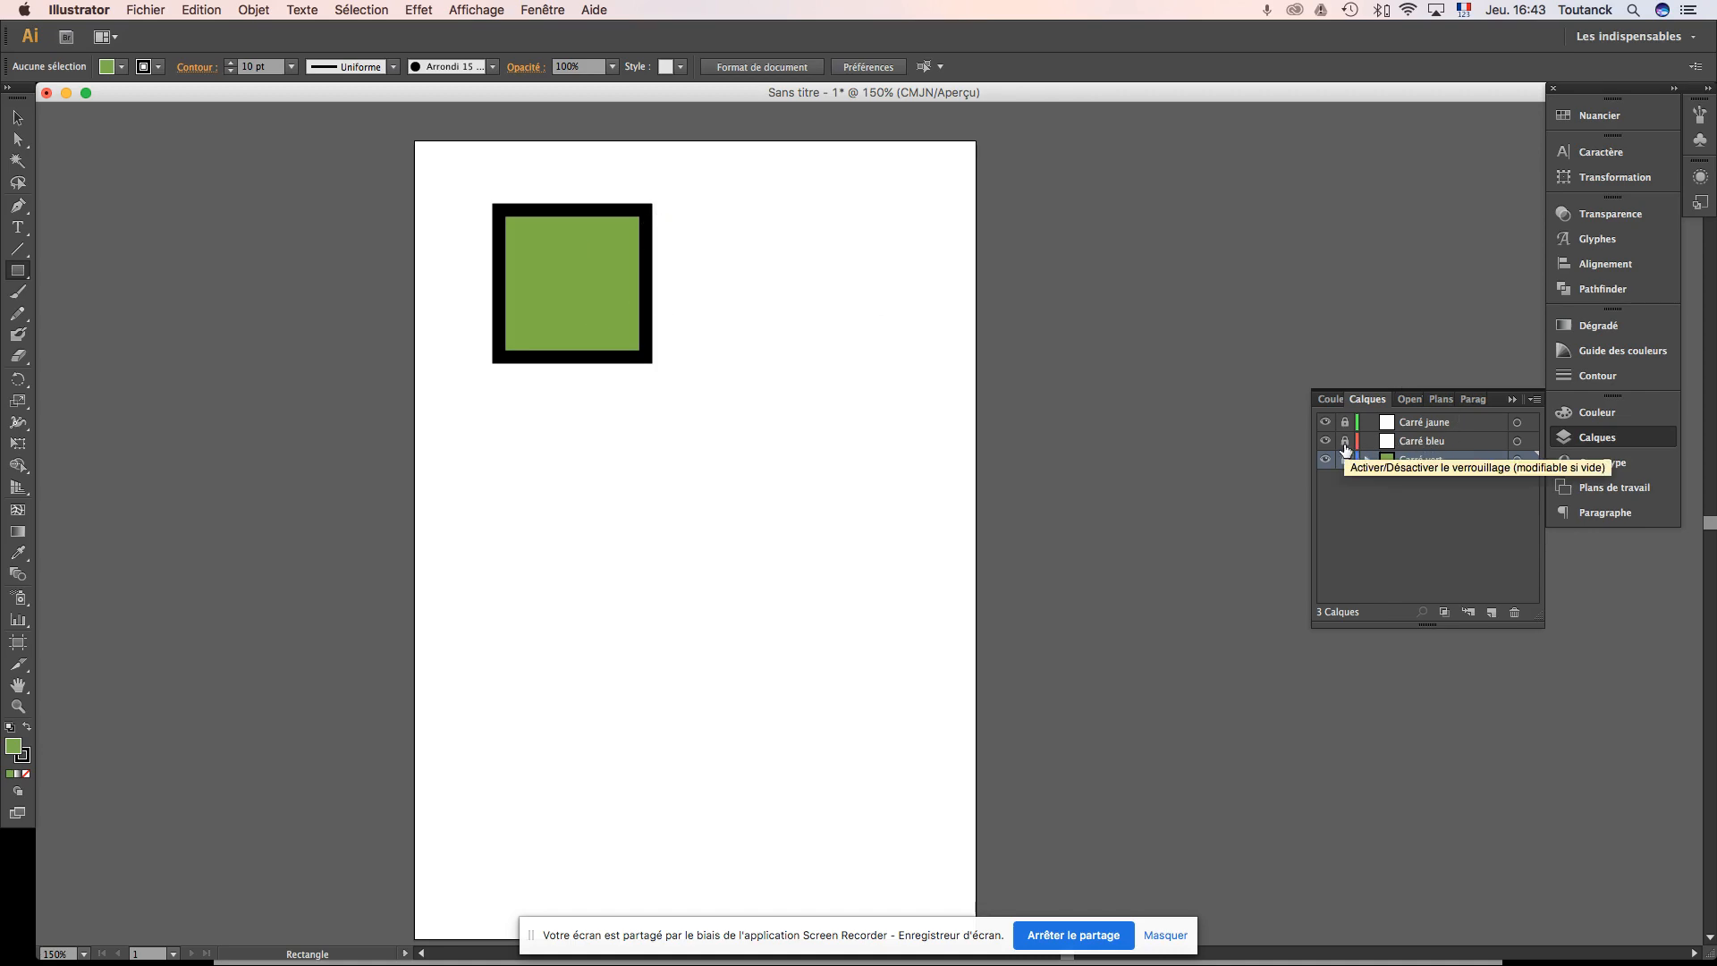
pyautogui.click(1346, 443)
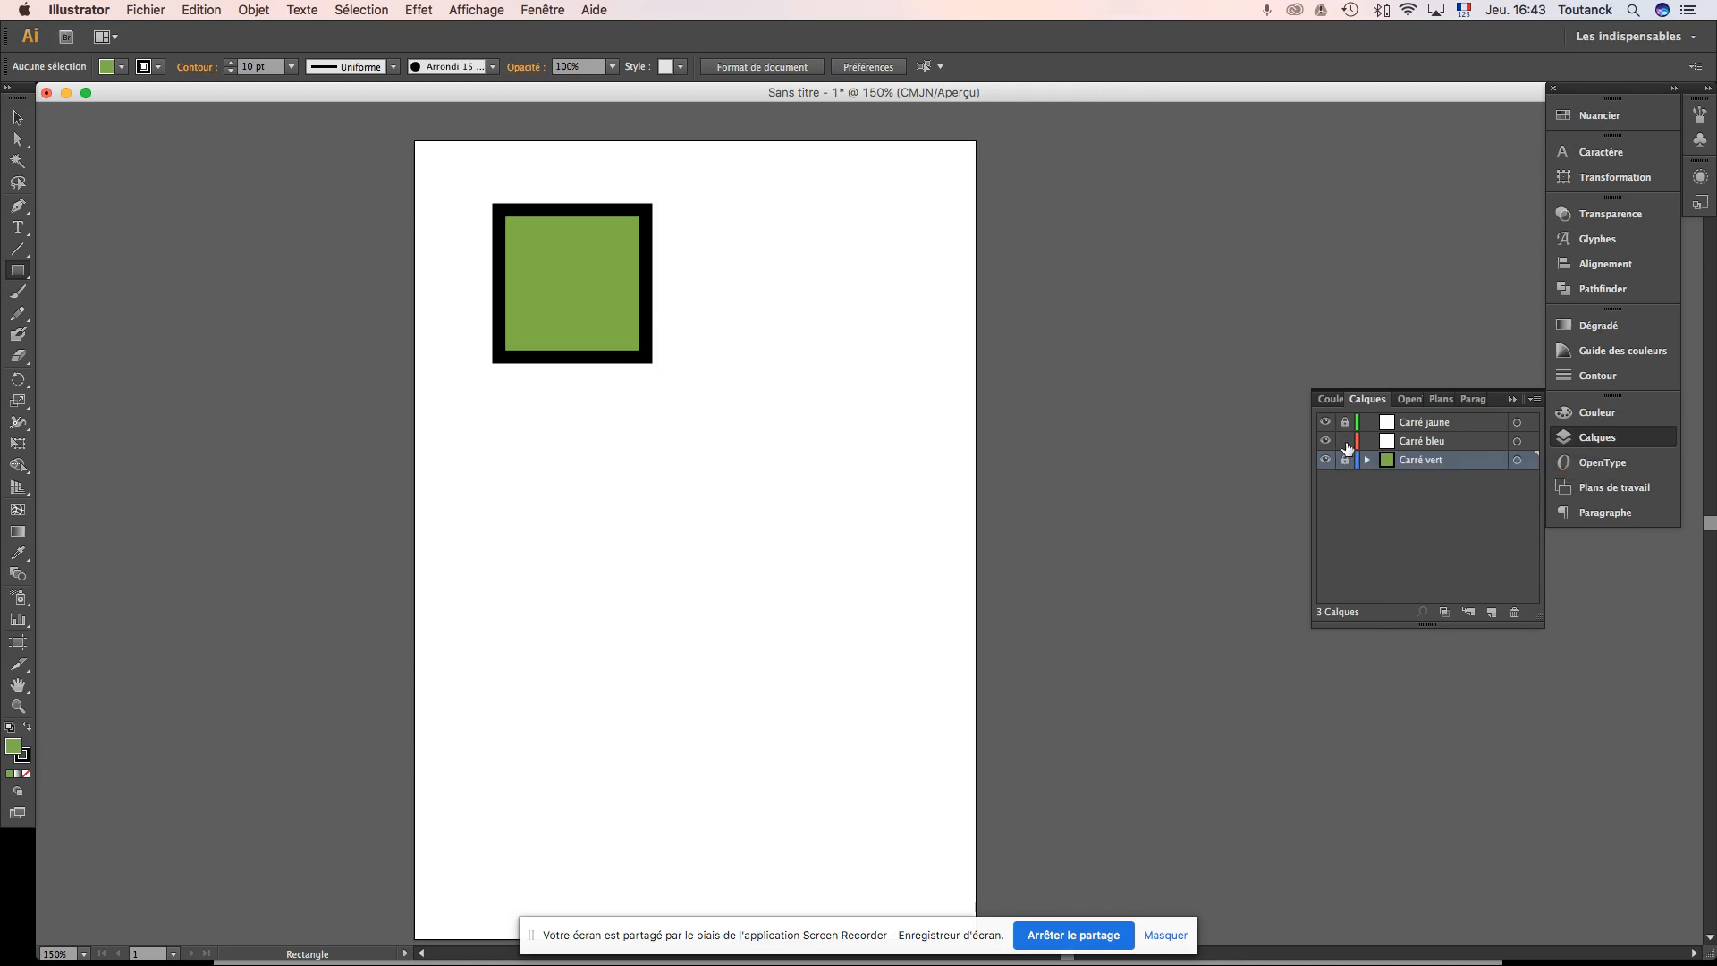
pyautogui.click(1422, 447)
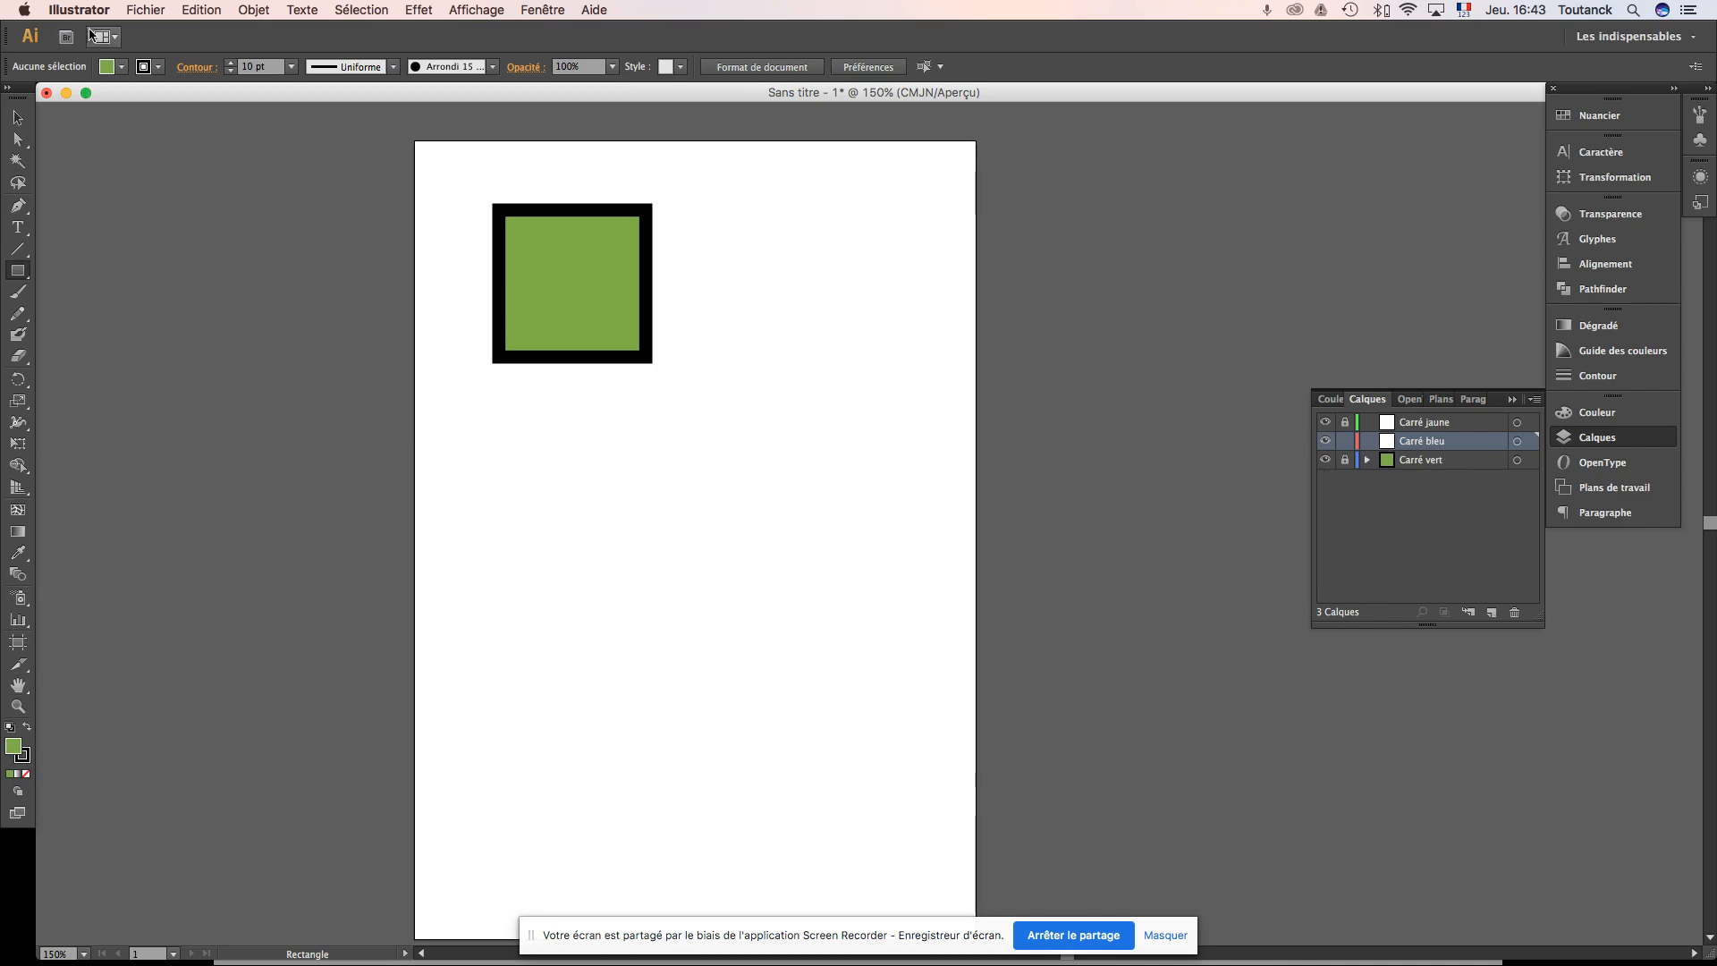
# Step: Create a teal-filled square with linked proportions and a width of 38,57 mm below the green square using the Rectangle tool
pyautogui.click(121, 68)
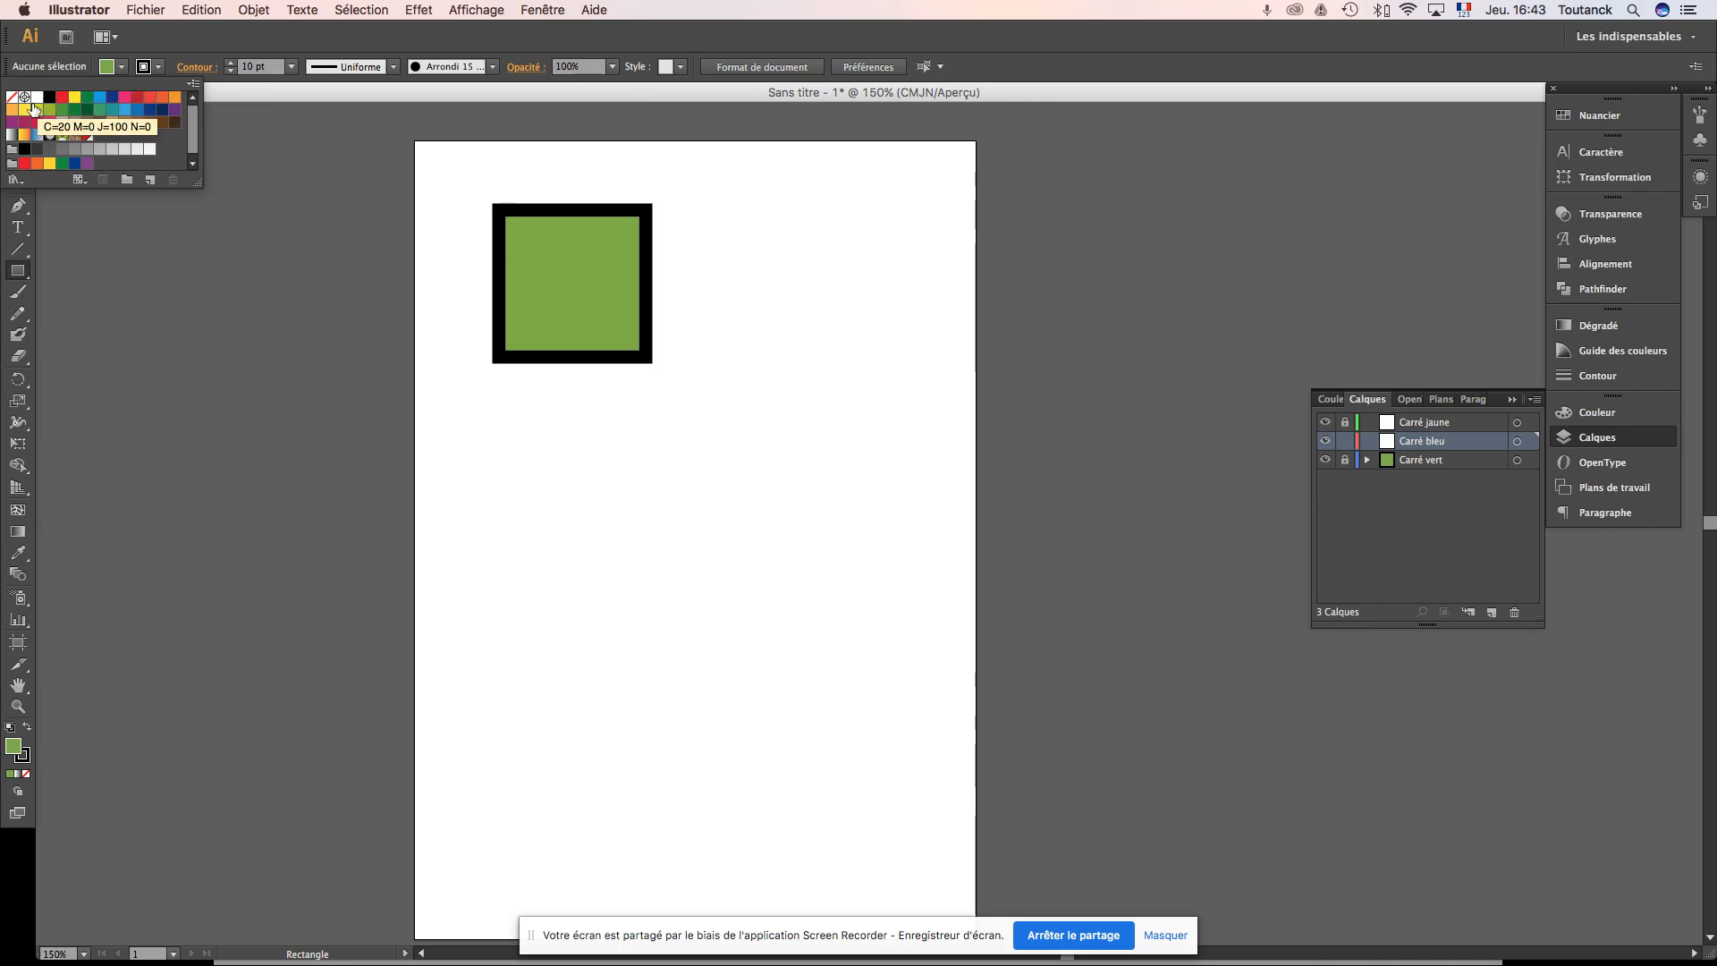
pyautogui.click(115, 117)
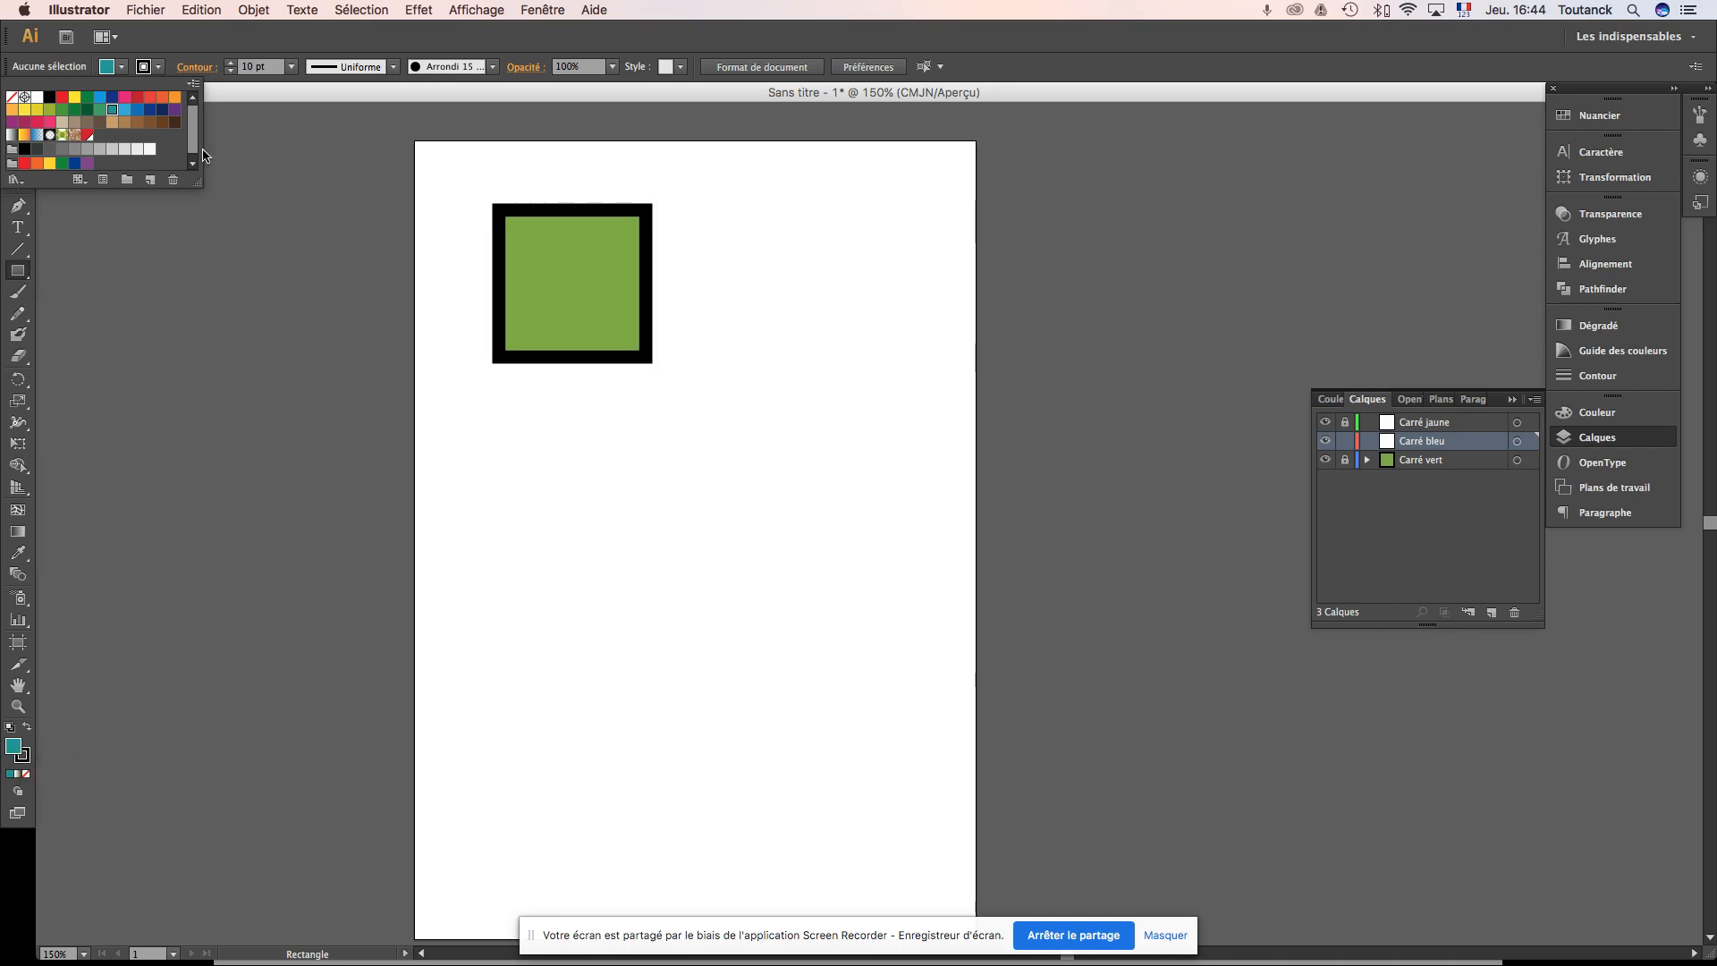
pyautogui.click(18, 278)
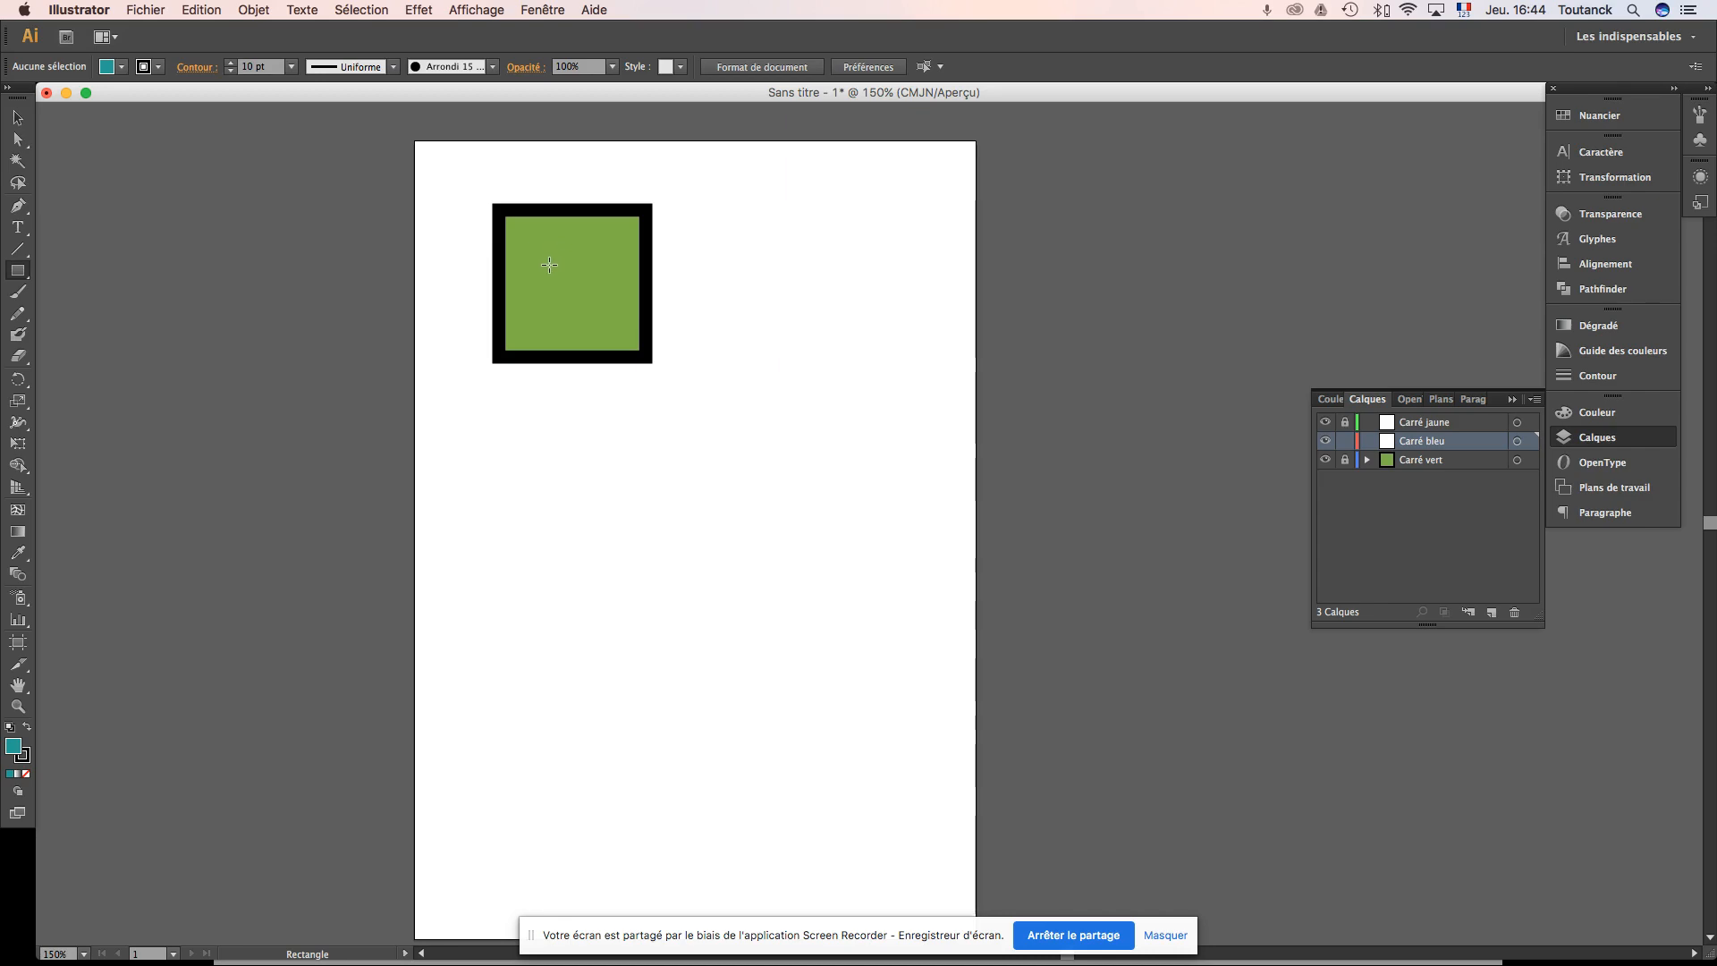
pyautogui.click(677, 426)
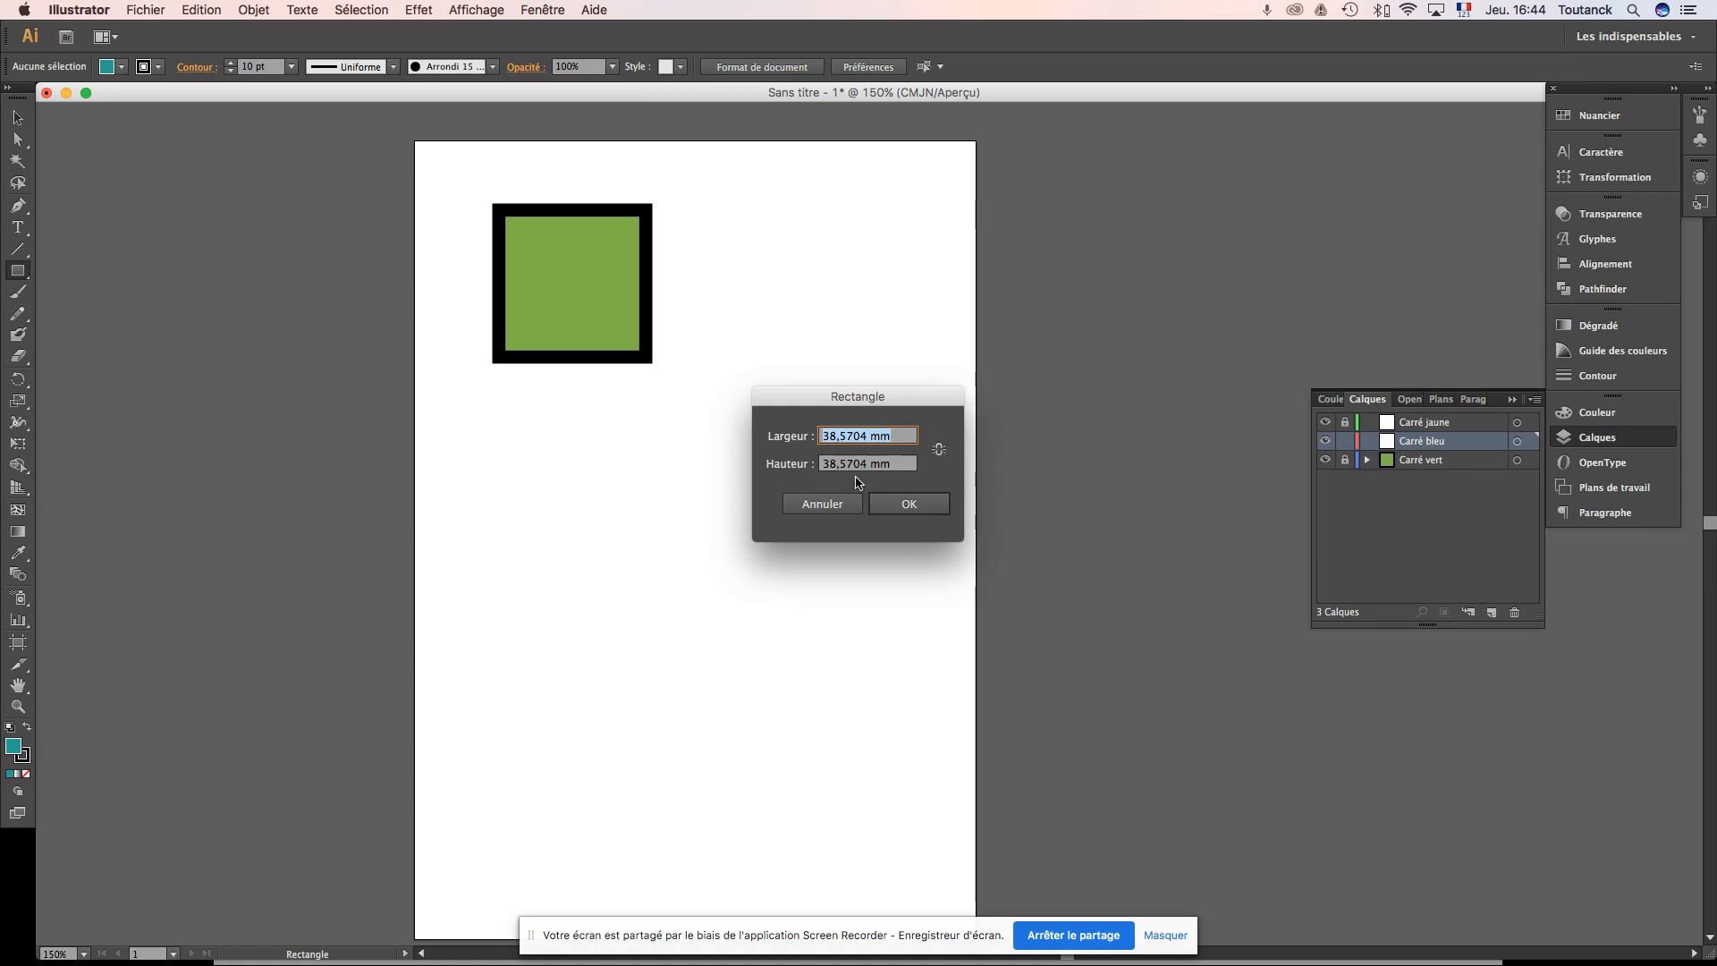
pyautogui.click(939, 449)
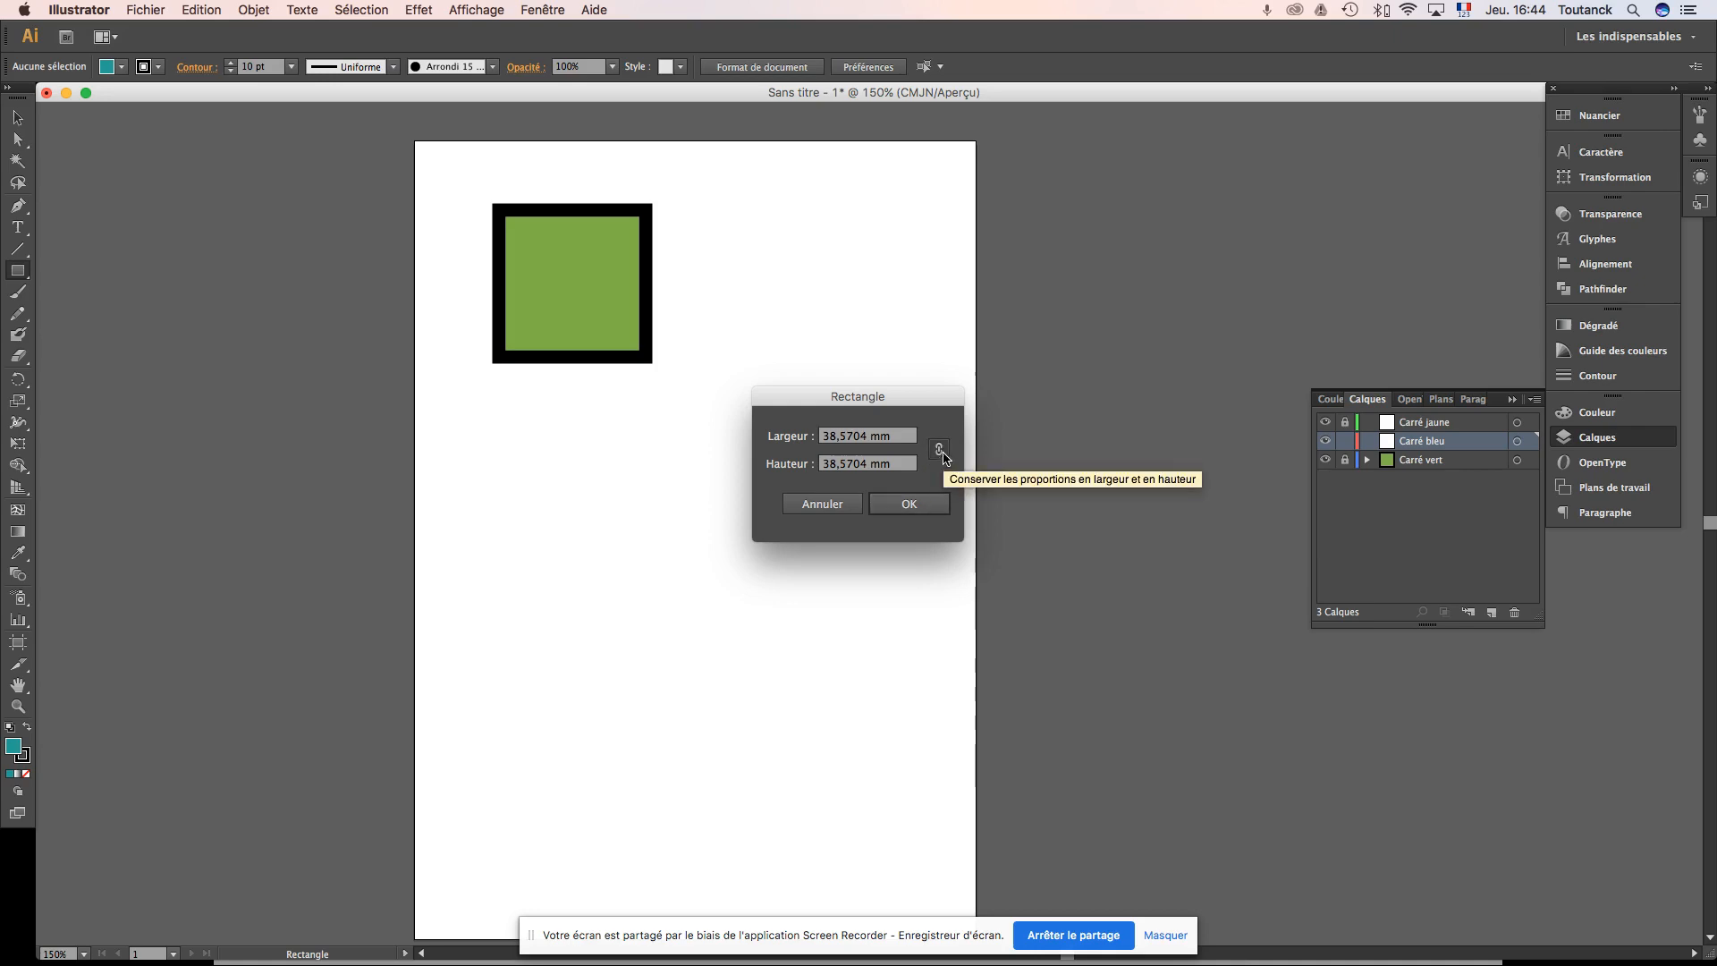
pyautogui.moveTo(895, 438); pyautogui.dragTo(798, 424)
pyautogui.write('40')
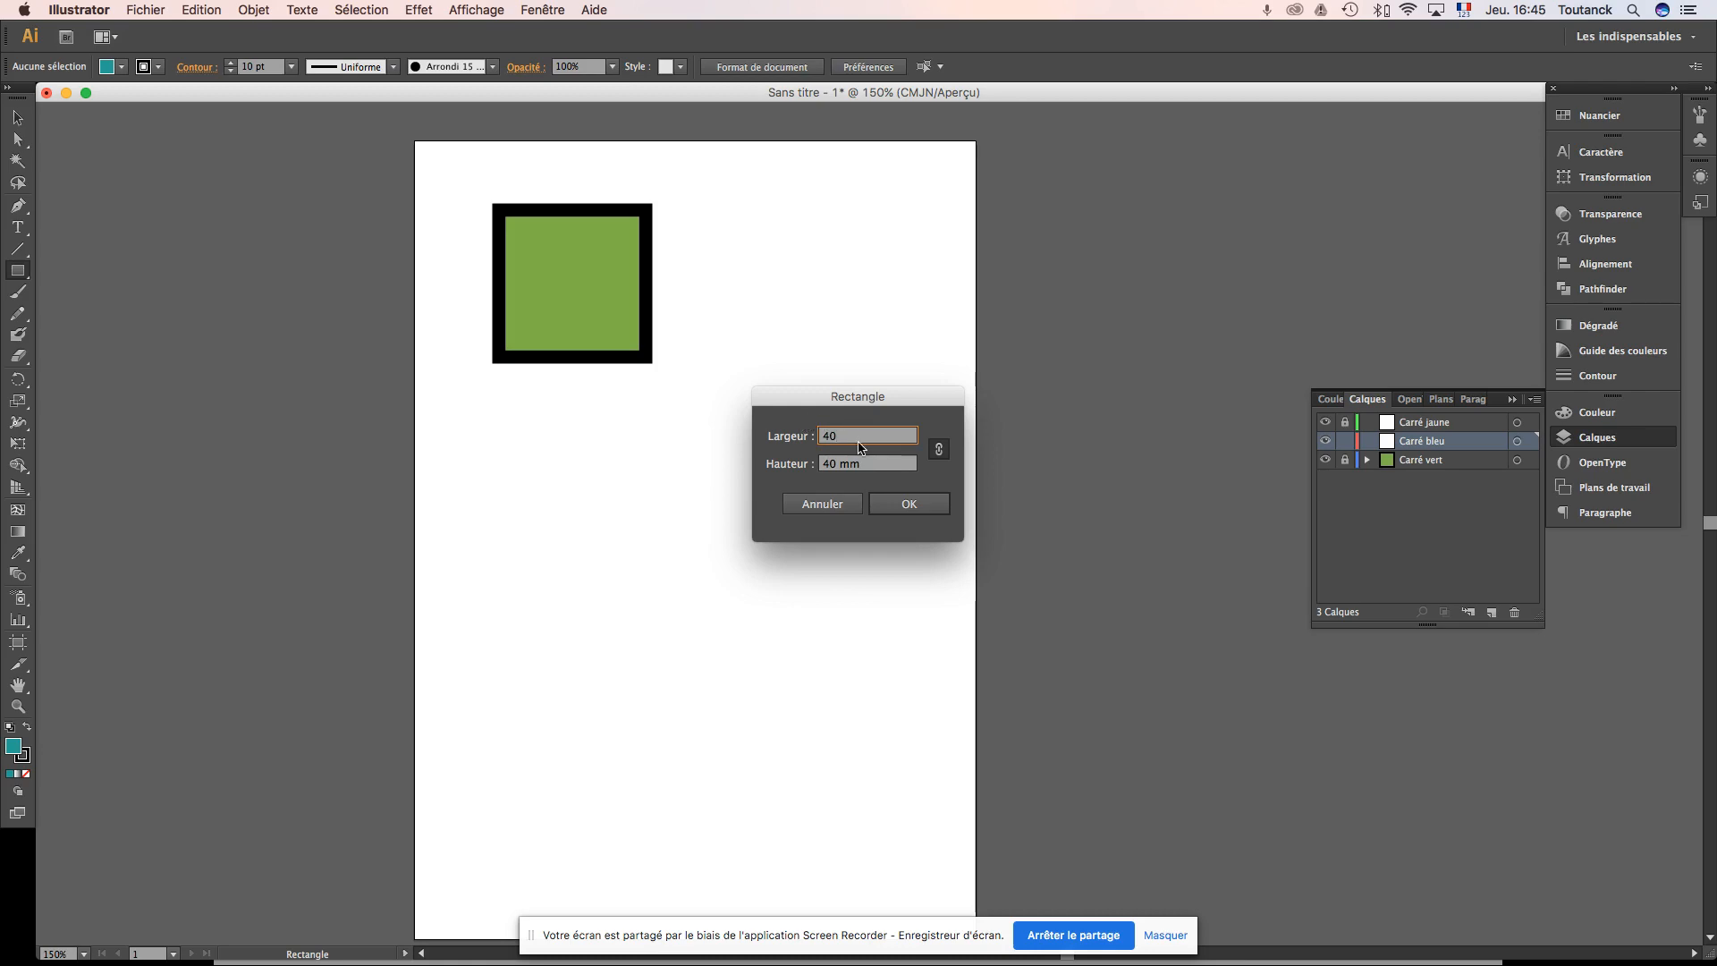
pyautogui.moveTo(856, 434); pyautogui.dragTo(761, 428)
pyautogui.write('38,57')
pyautogui.click(907, 504)
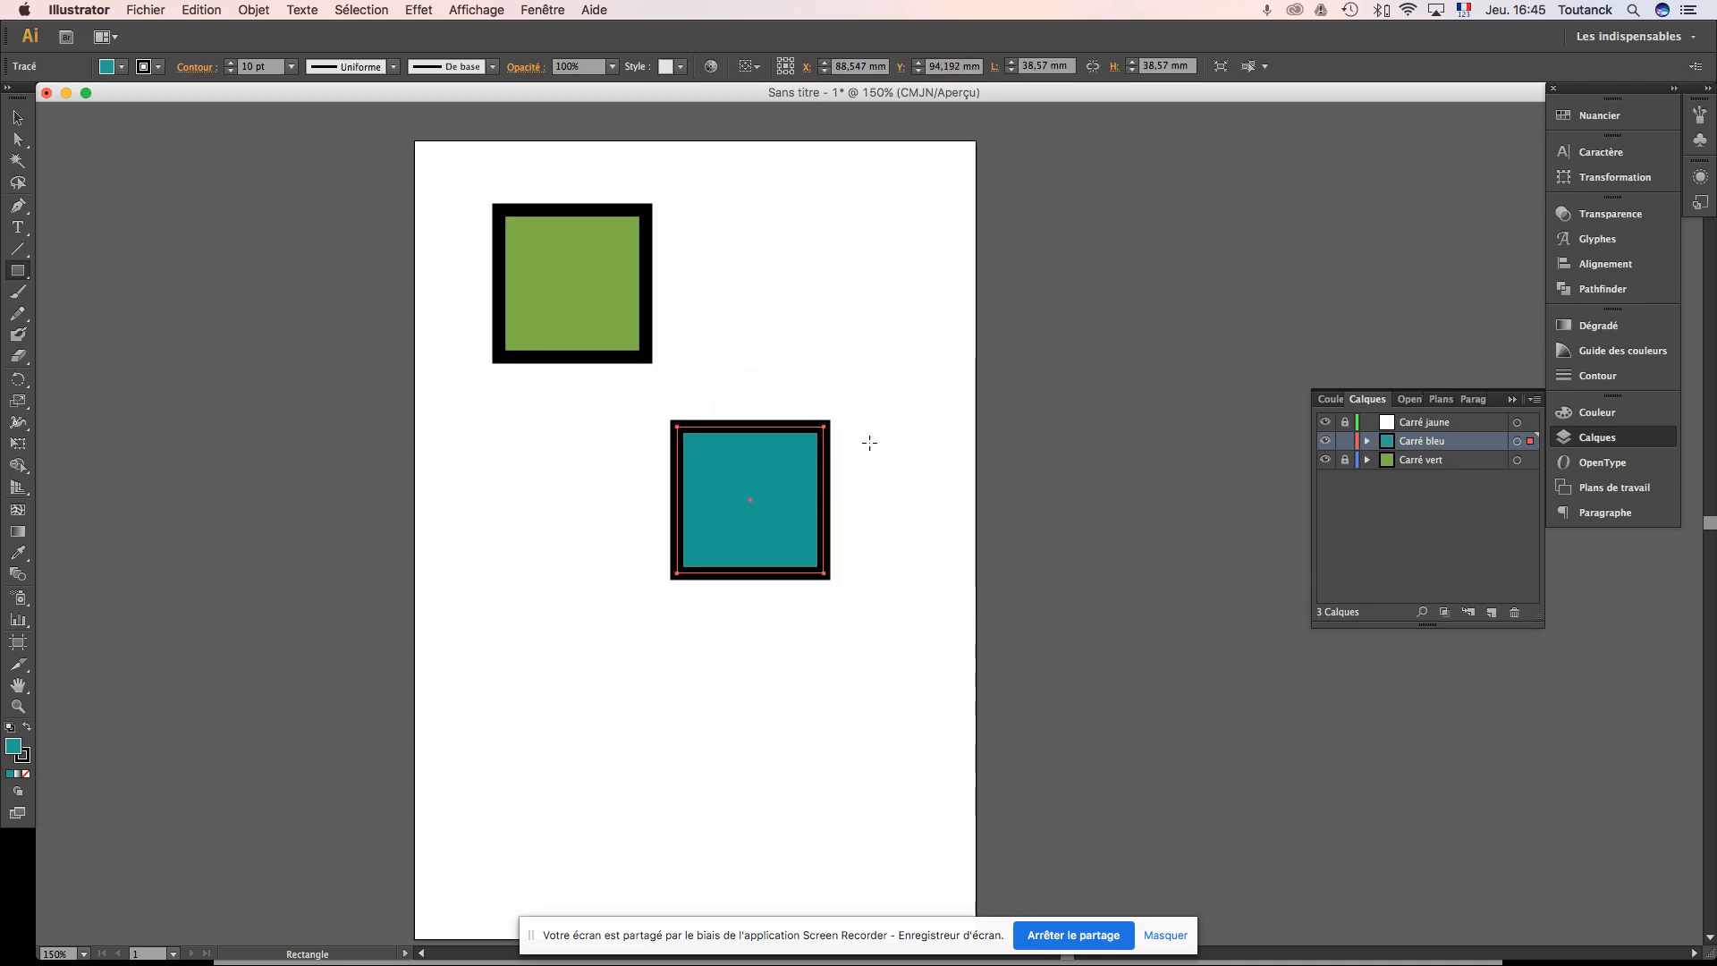
# Step: Move the teal square so that it overlaps the lower-right part of the green square
pyautogui.click(18, 118)
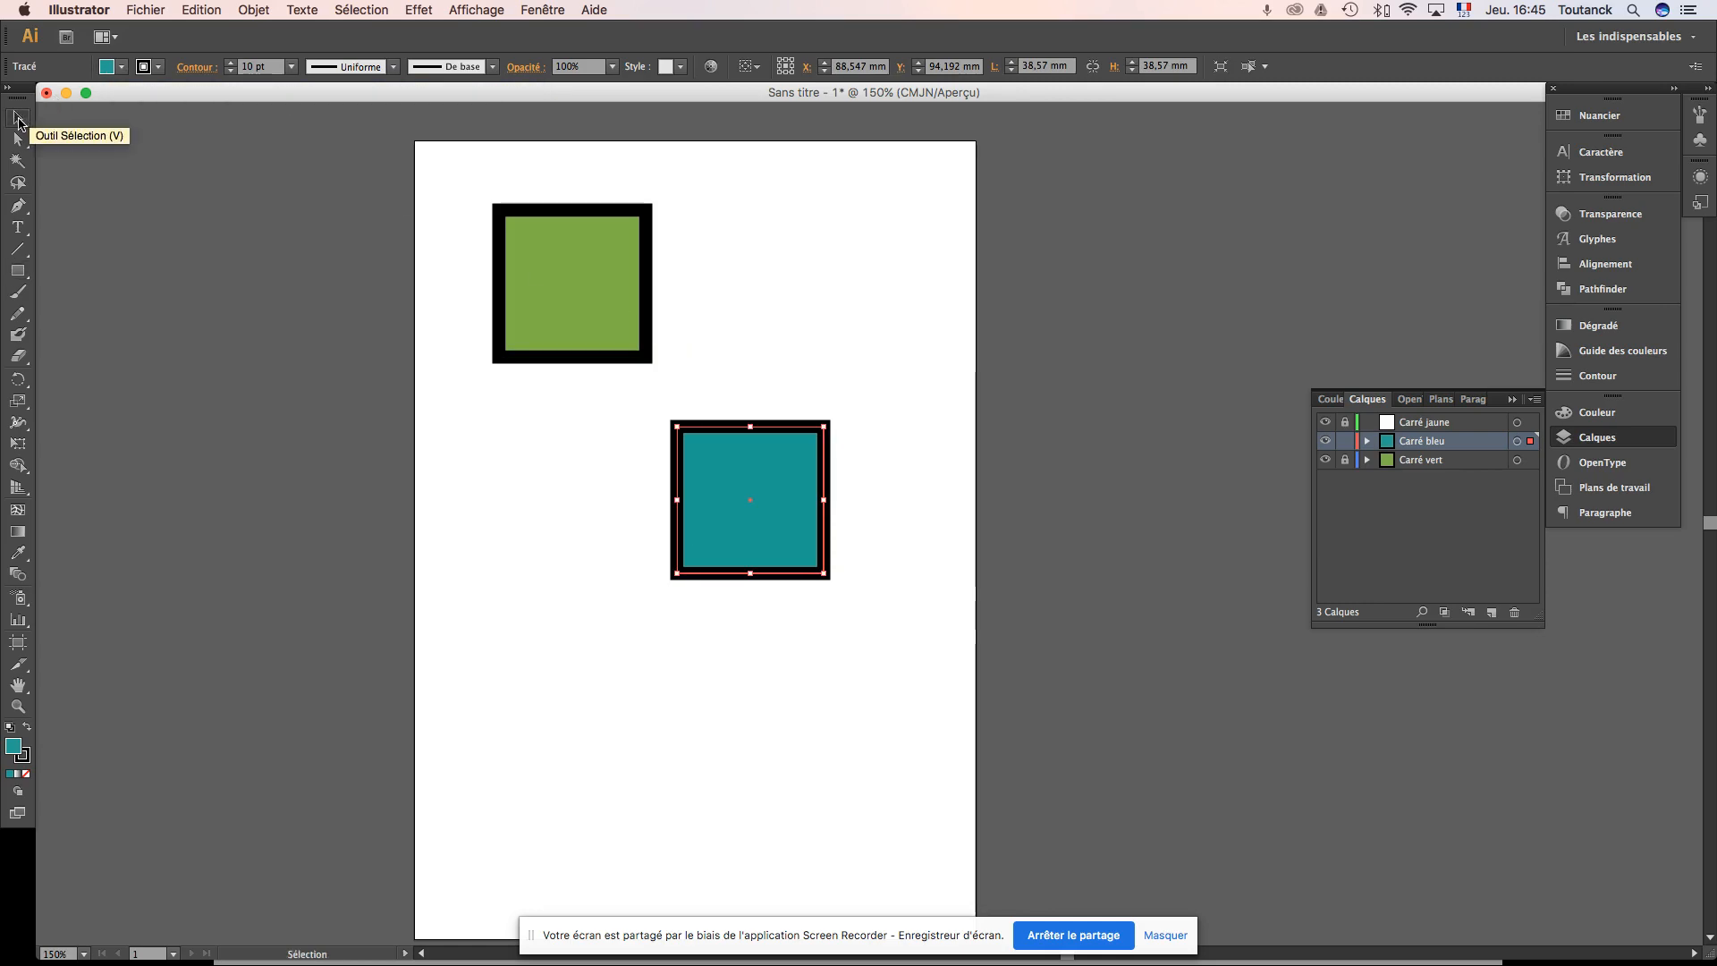
pyautogui.moveTo(769, 470); pyautogui.dragTo(672, 324)
pyautogui.click(786, 361)
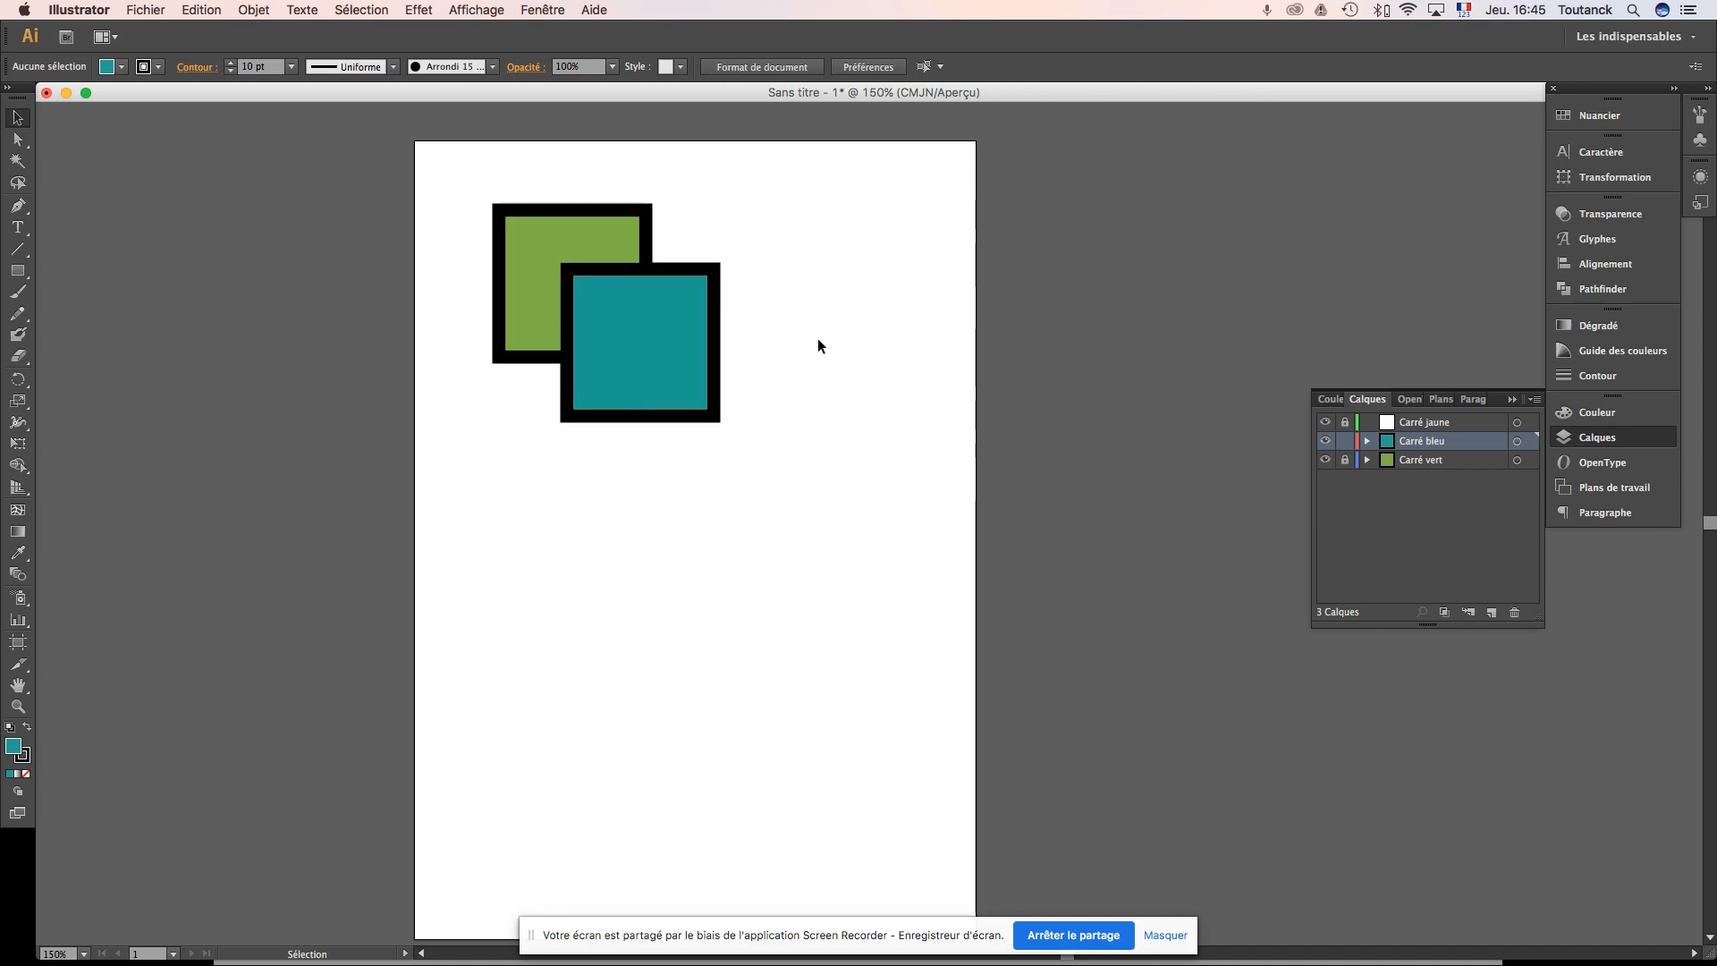
pyautogui.click(660, 335)
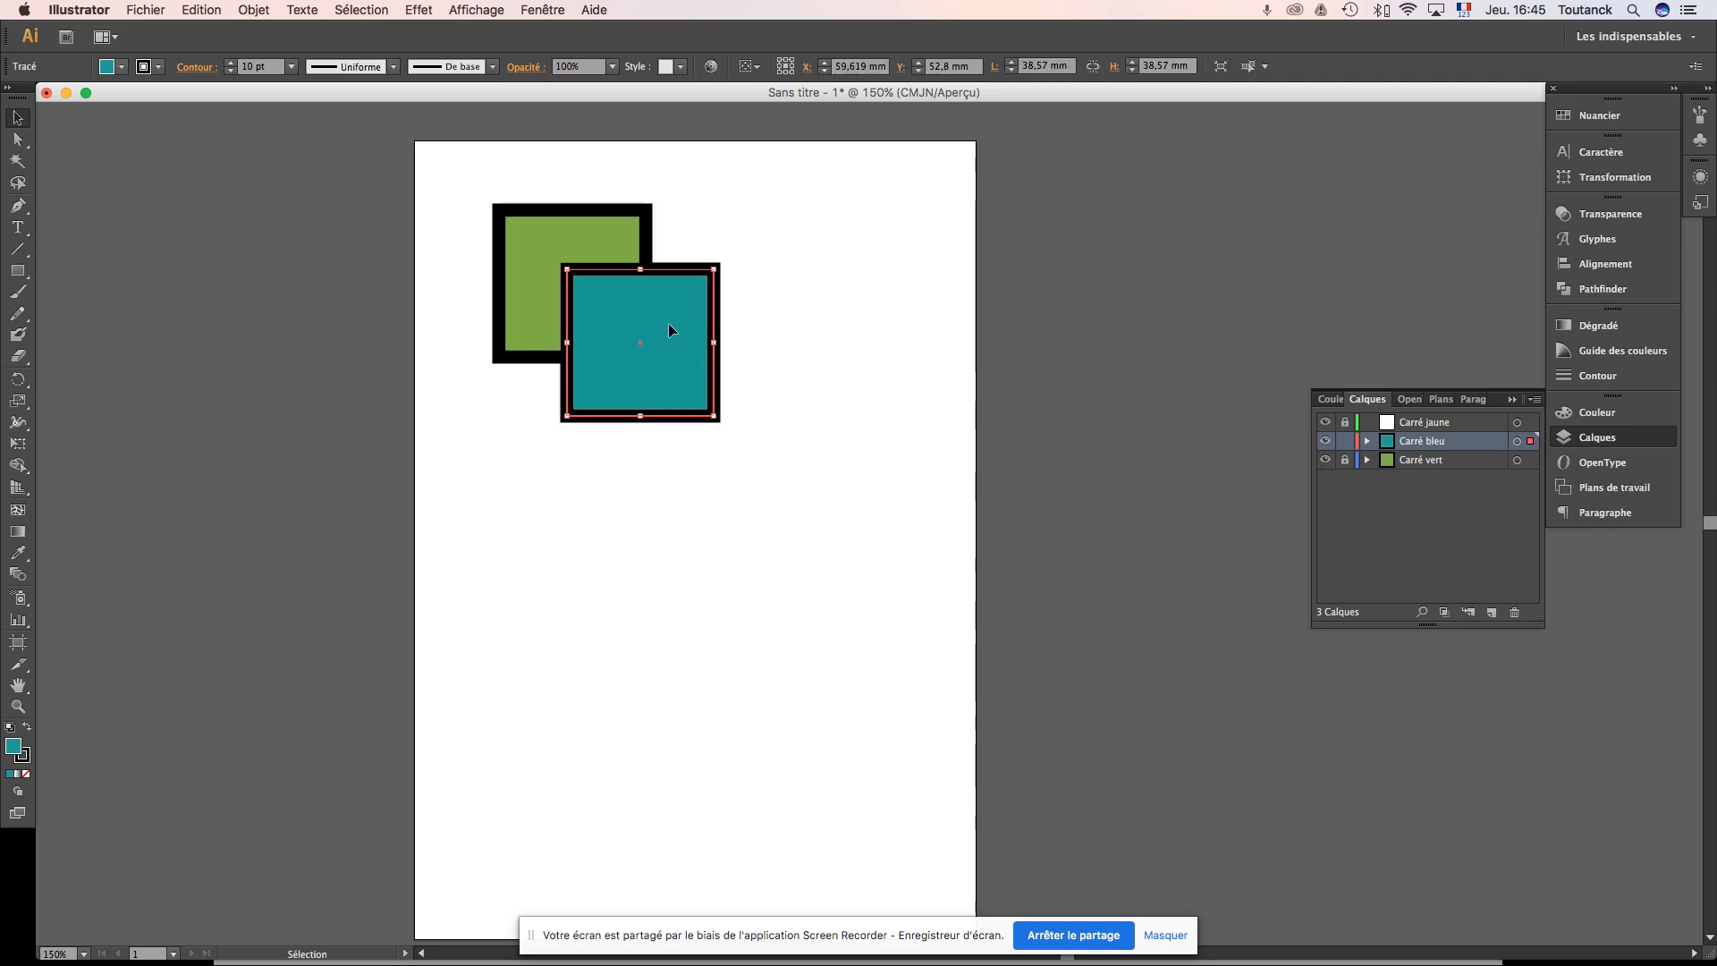
pyautogui.moveTo(656, 324)
pyautogui.mouseDown()
pyautogui.moveTo(614, 313)
pyautogui.moveTo(630, 327)
pyautogui.moveTo(654, 276)
pyautogui.moveTo(639, 270)
pyautogui.moveTo(648, 334)
pyautogui.moveTo(654, 313)
pyautogui.mouseUp()
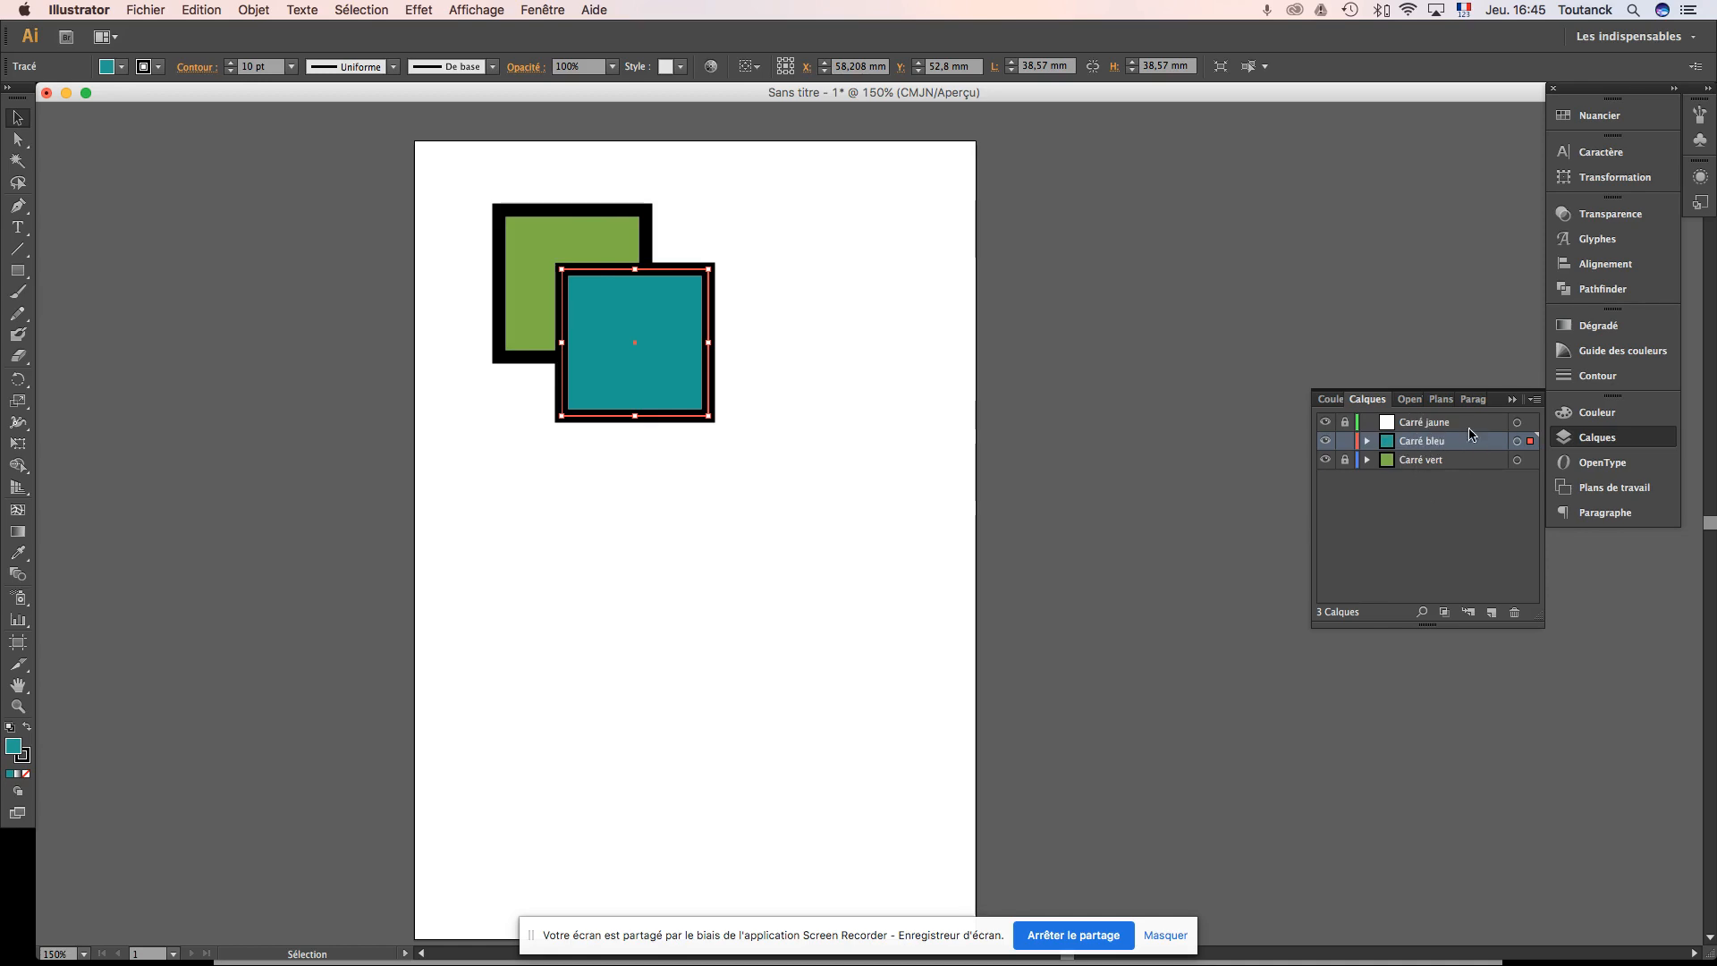
# Step: Reorder the layers so that "Carré bleu" sits below "Carré vert"
pyautogui.moveTo(1422, 445); pyautogui.dragTo(1423, 471)
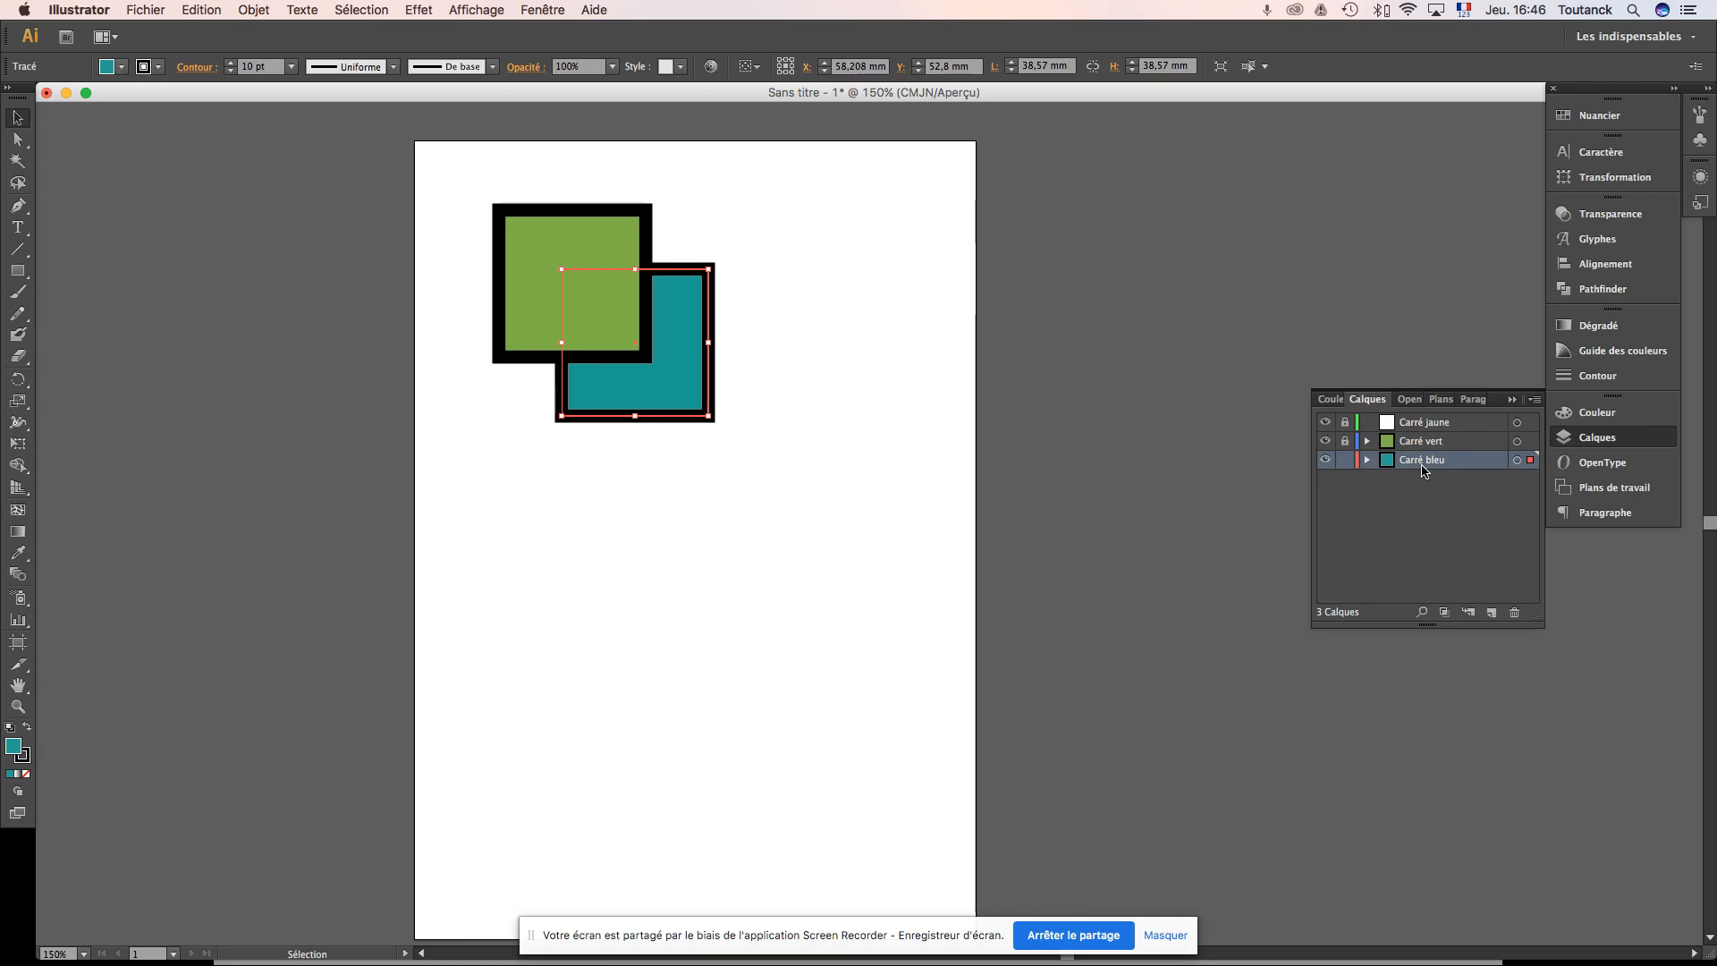
# Step: Reorder the layers so that "Carré vert" sits below "Carré bleu"
pyautogui.click(1420, 442)
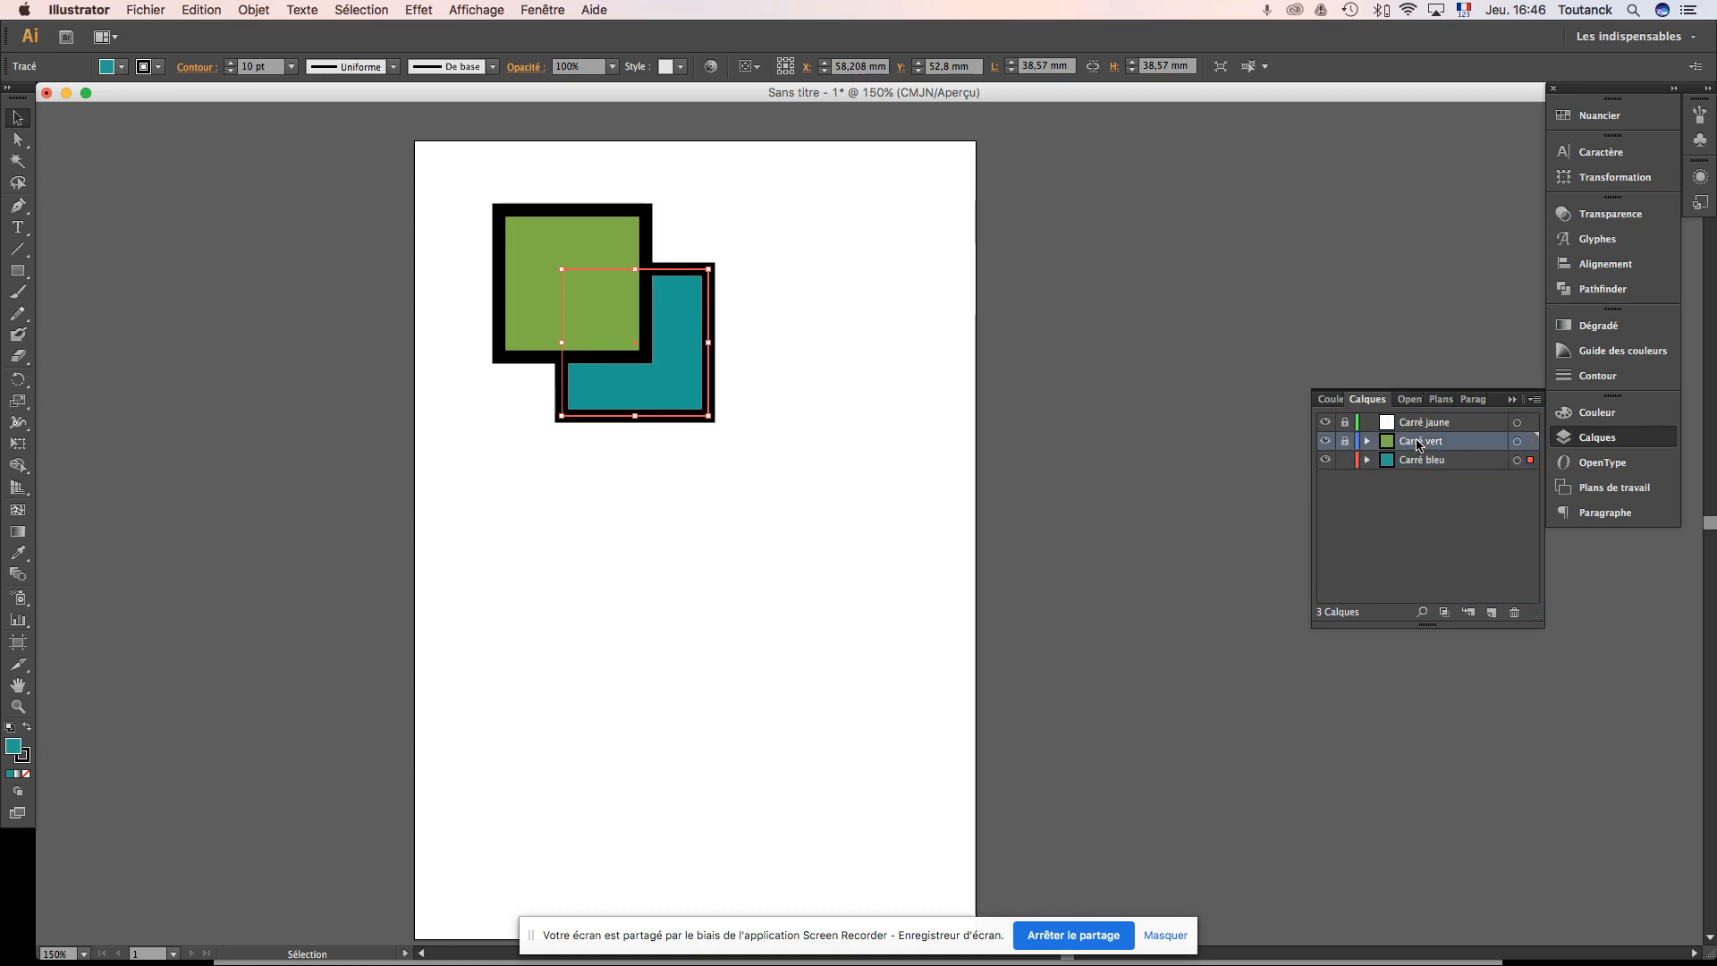
pyautogui.moveTo(1417, 444); pyautogui.dragTo(1417, 472)
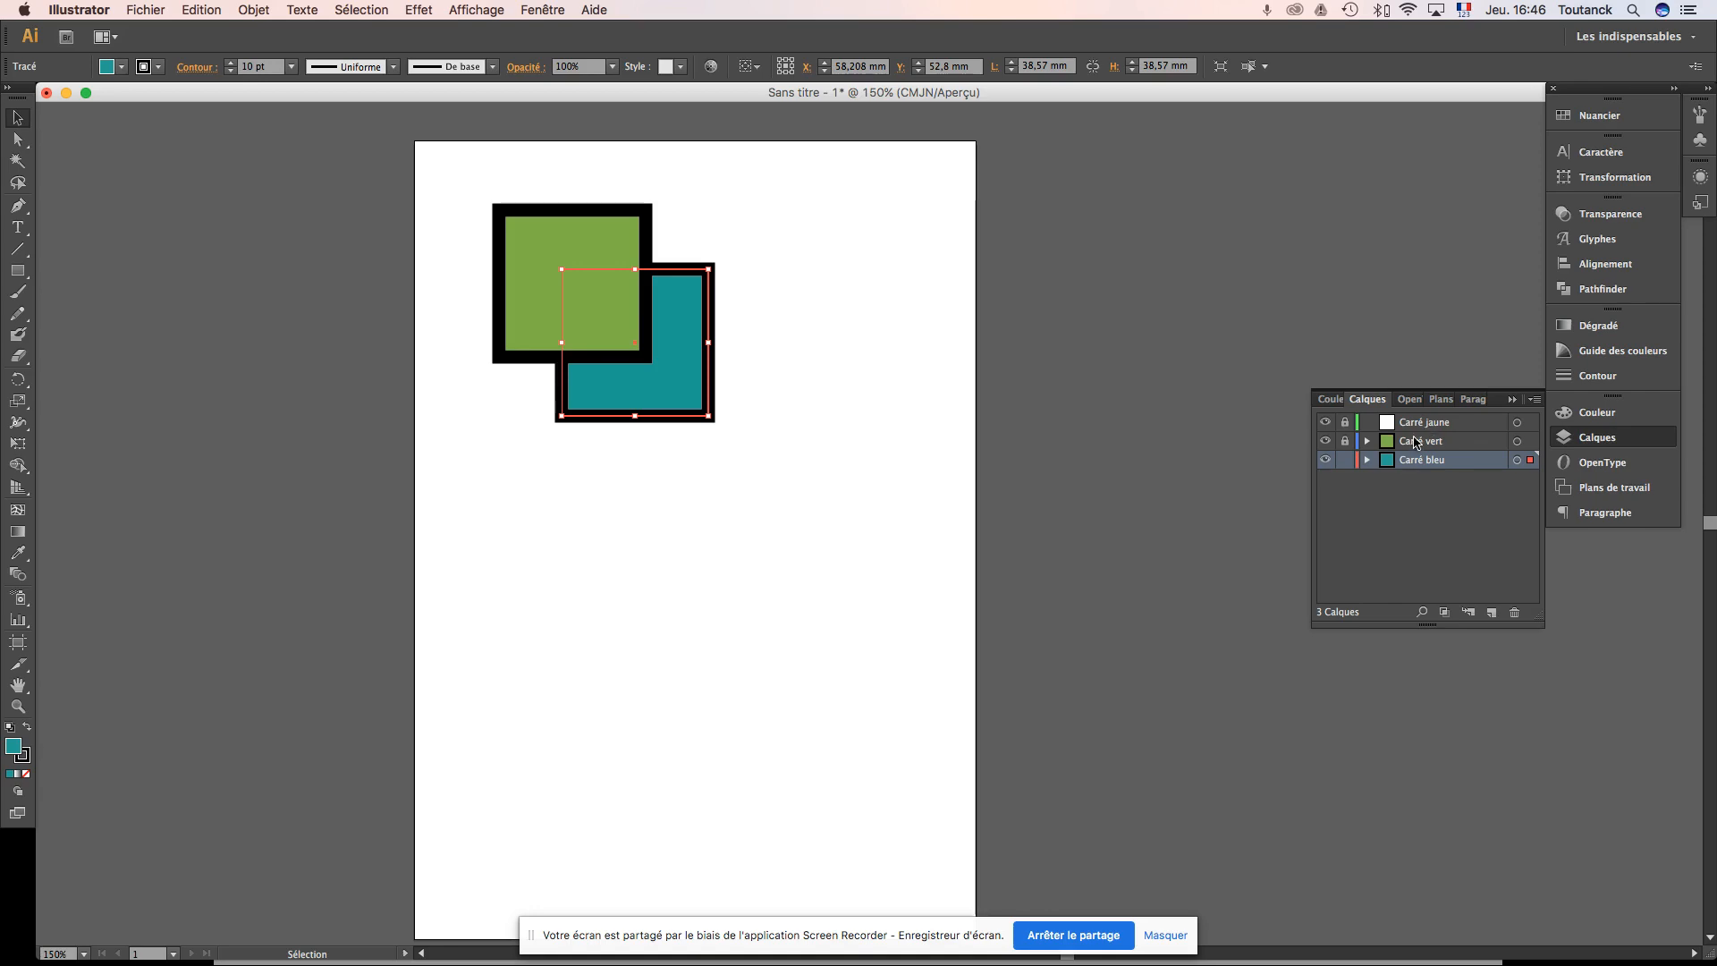
pyautogui.click(1417, 442)
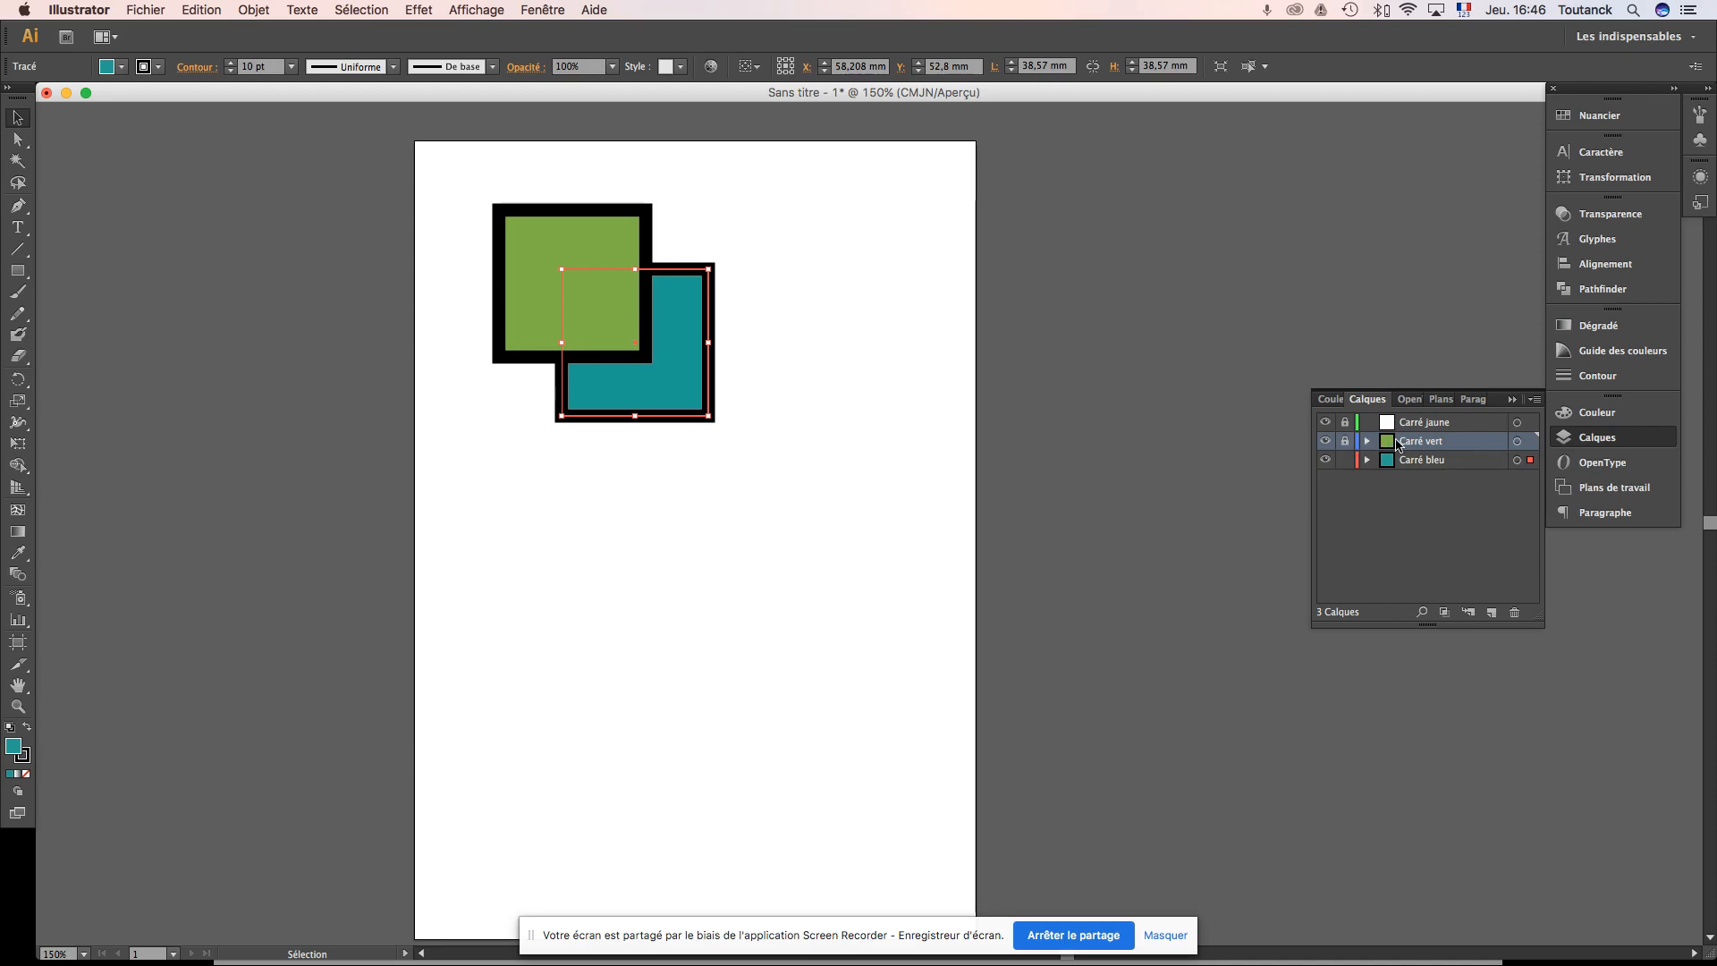
pyautogui.moveTo(1427, 442); pyautogui.dragTo(1428, 473)
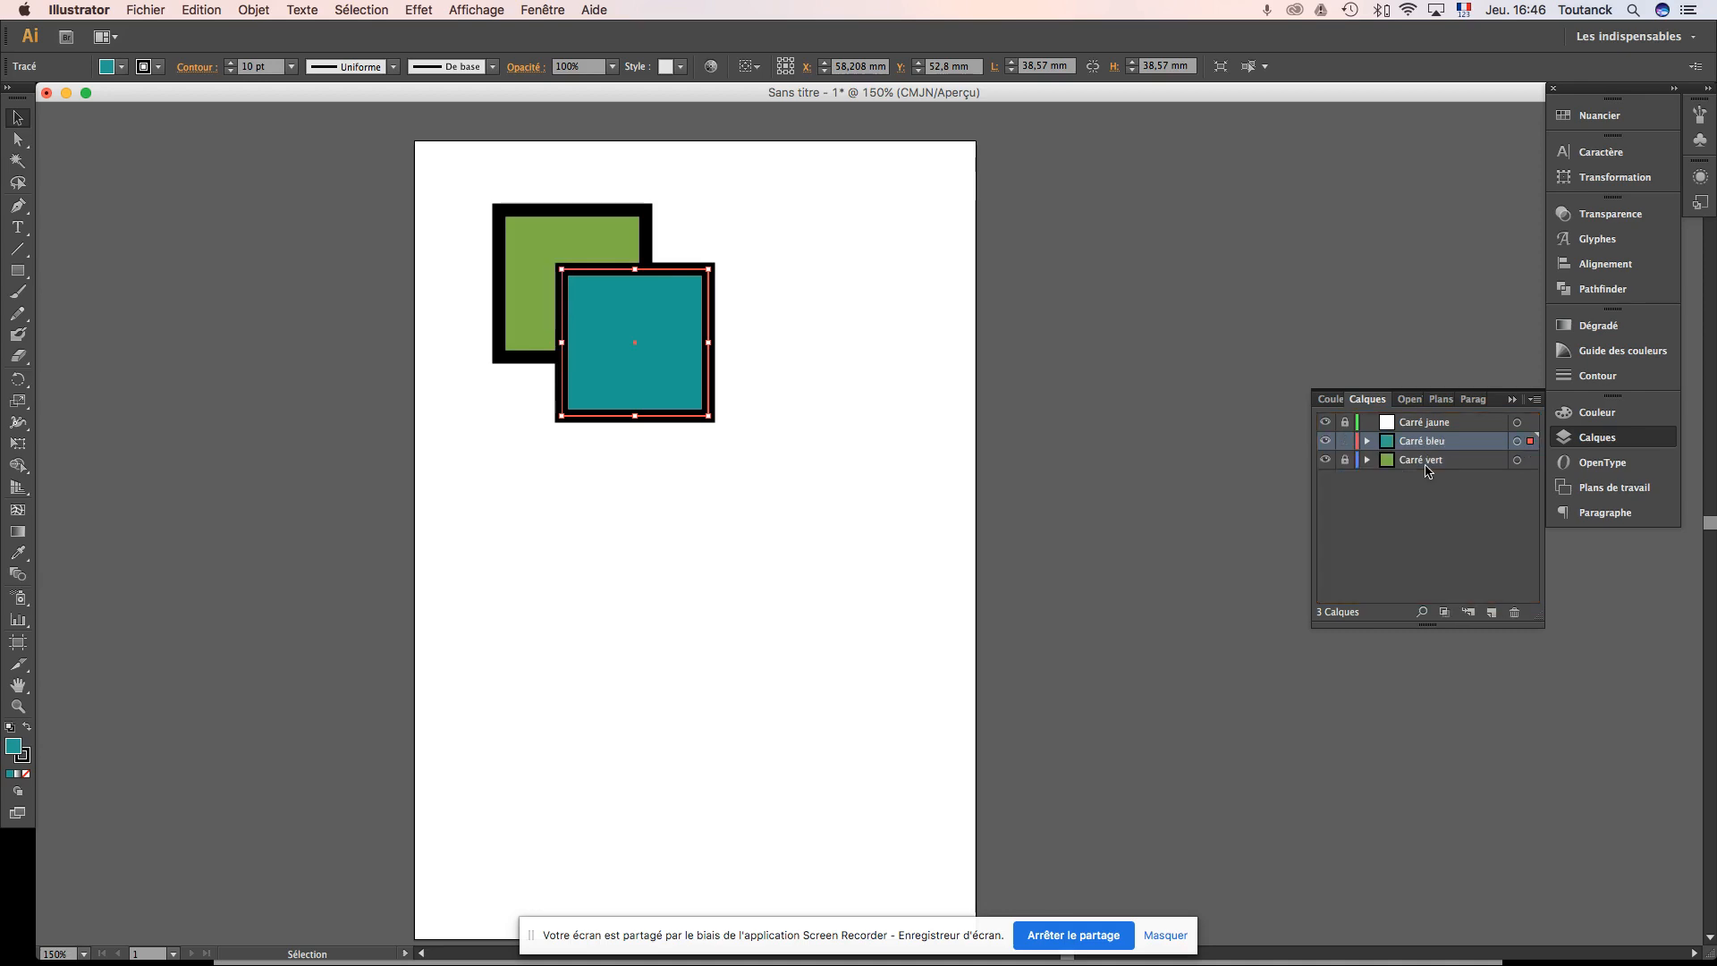
# Step: Lock the "Carré bleu" layer, and unlock "Carré jaune" and make it the active layer
pyautogui.click(1346, 442)
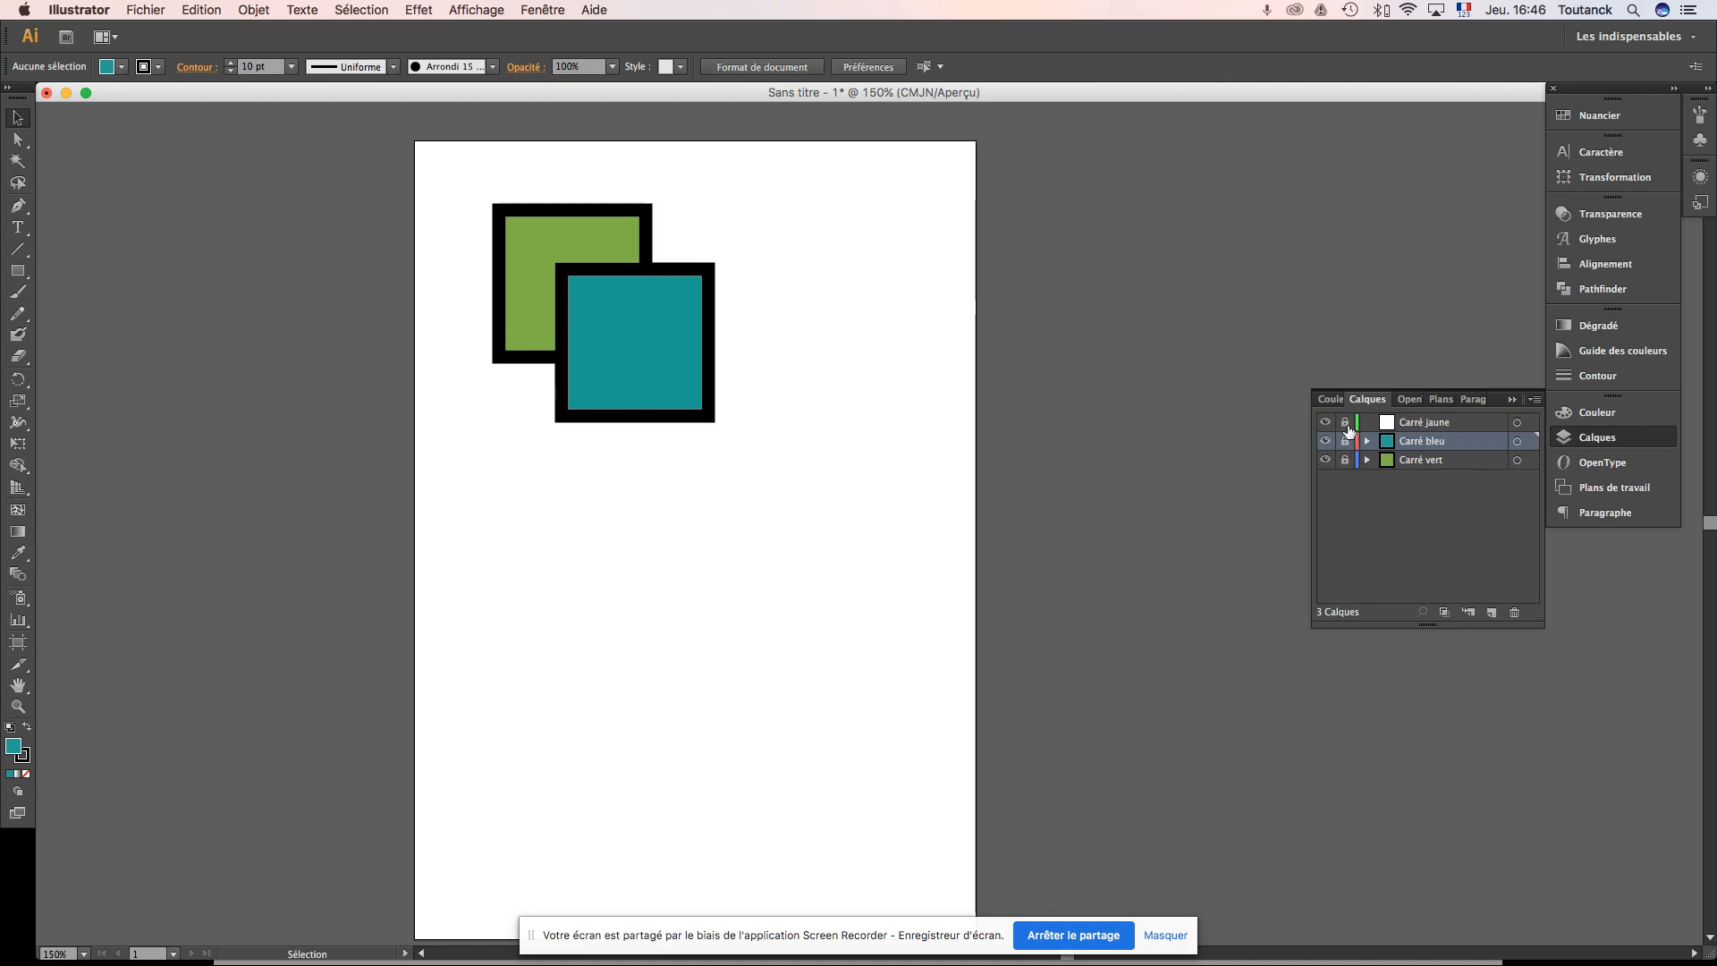
pyautogui.click(1425, 426)
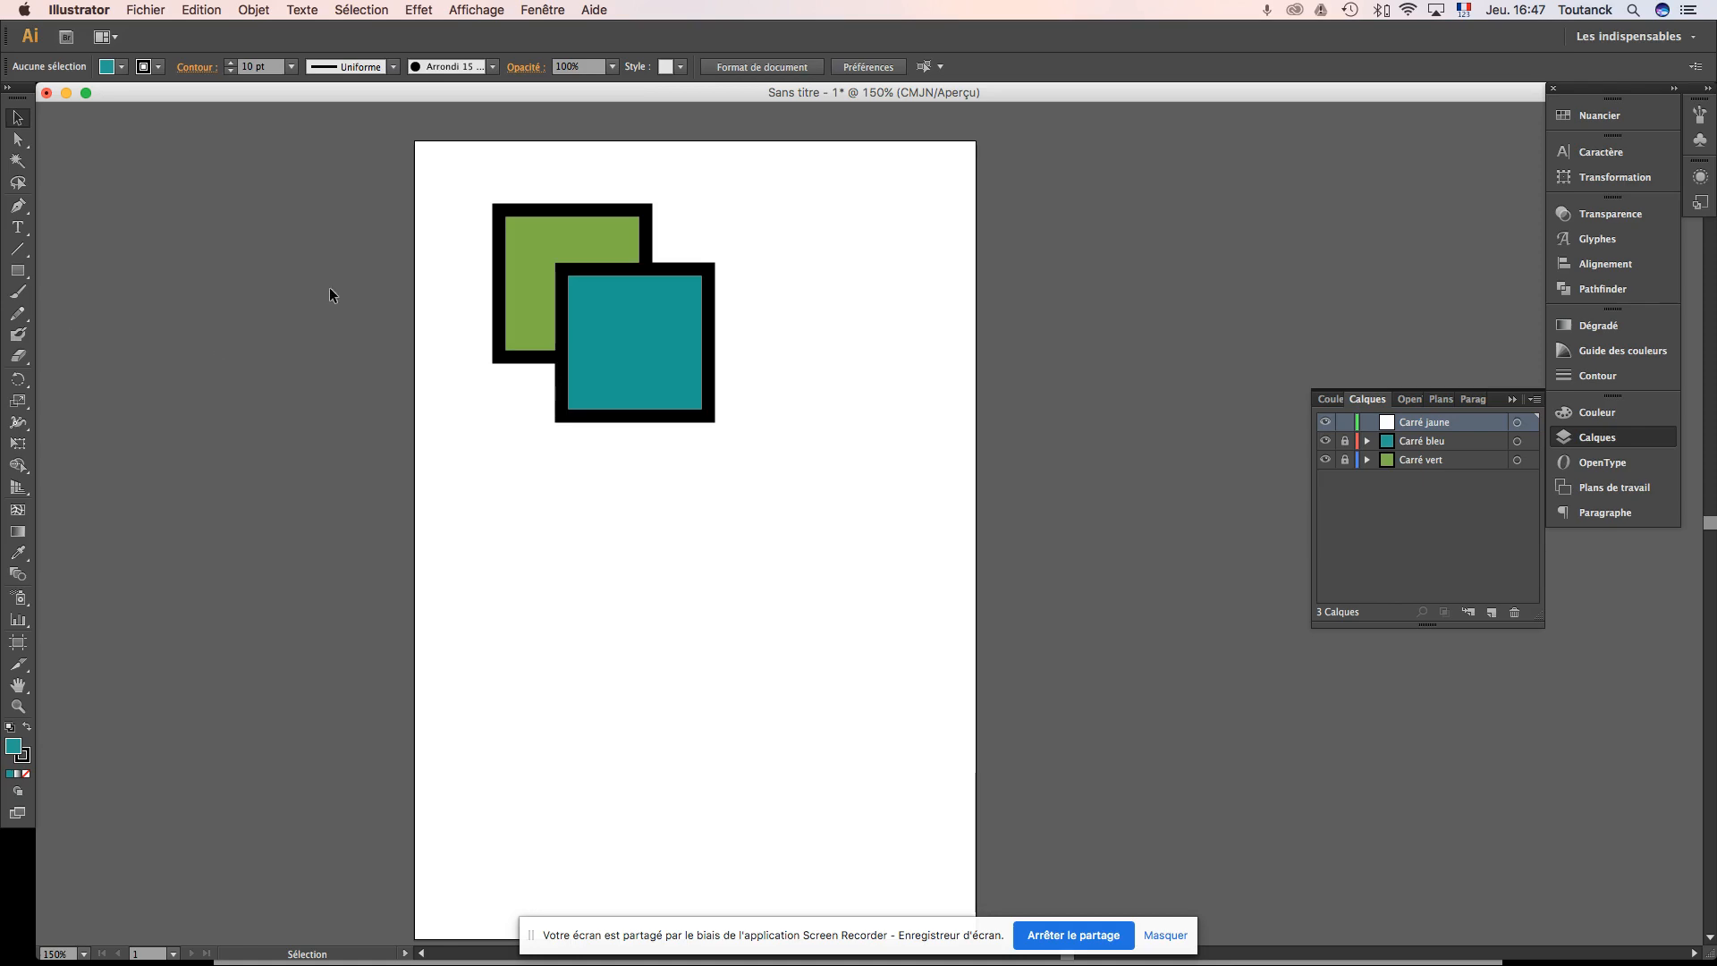
# Step: In the Color Picker for the fill, set cyan to 0% and yellow to 70%
pyautogui.doubleClick(13, 748)
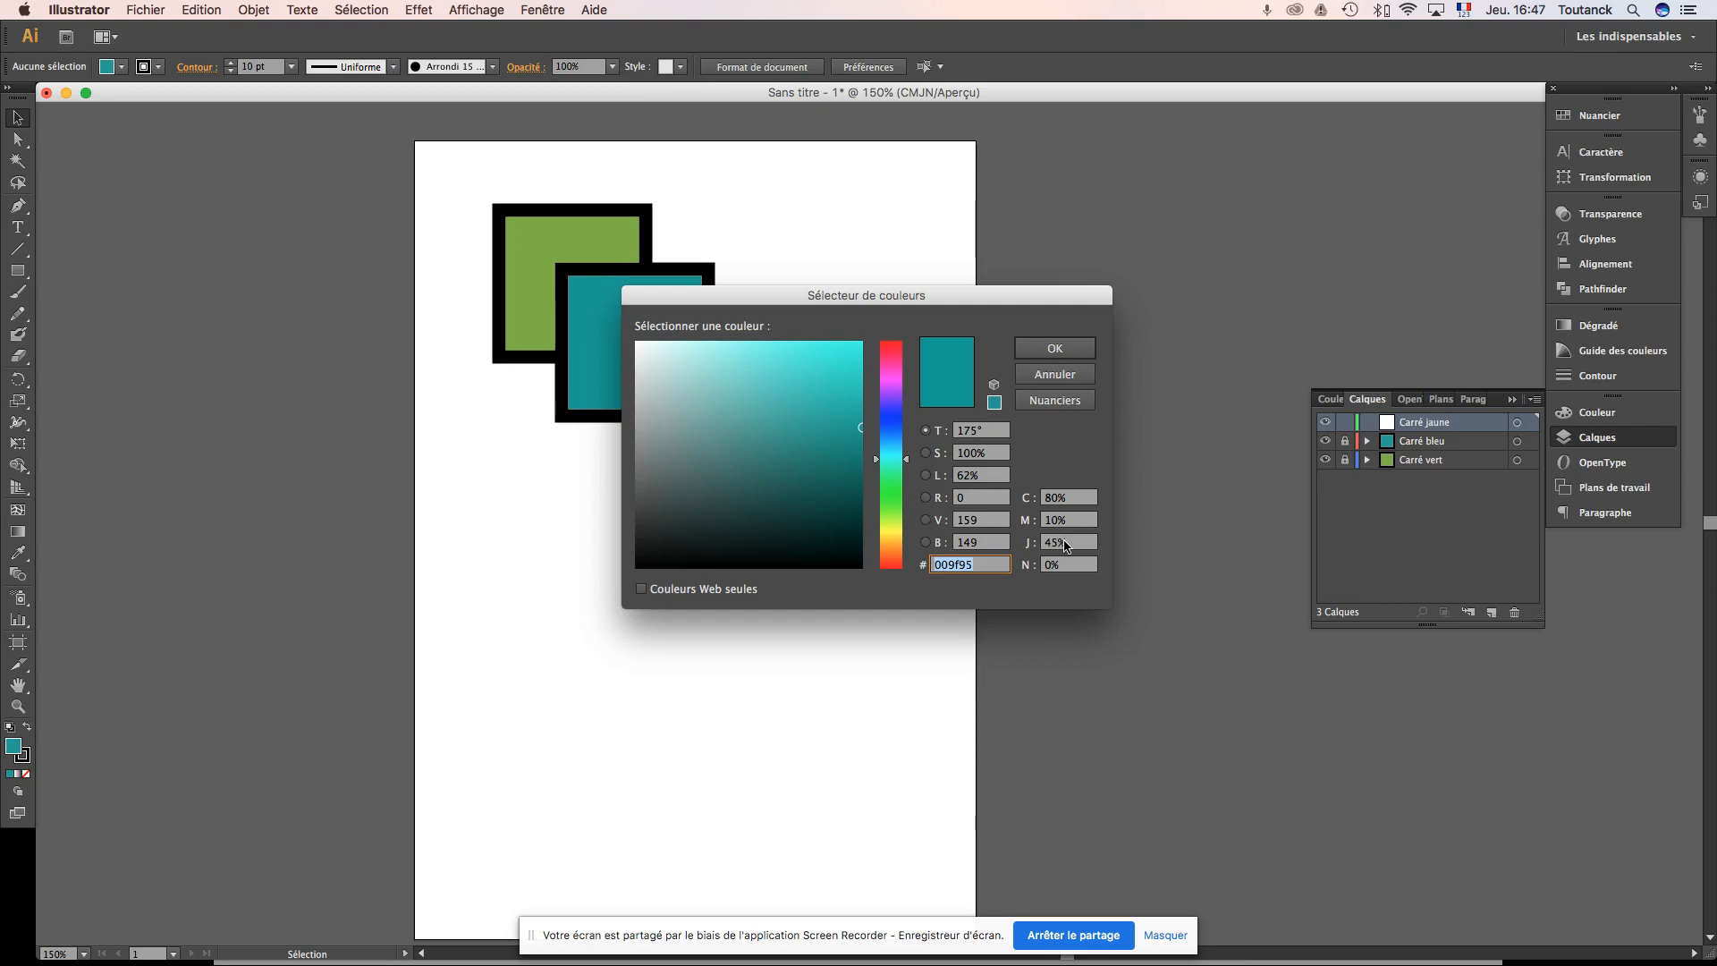
pyautogui.click(1085, 499)
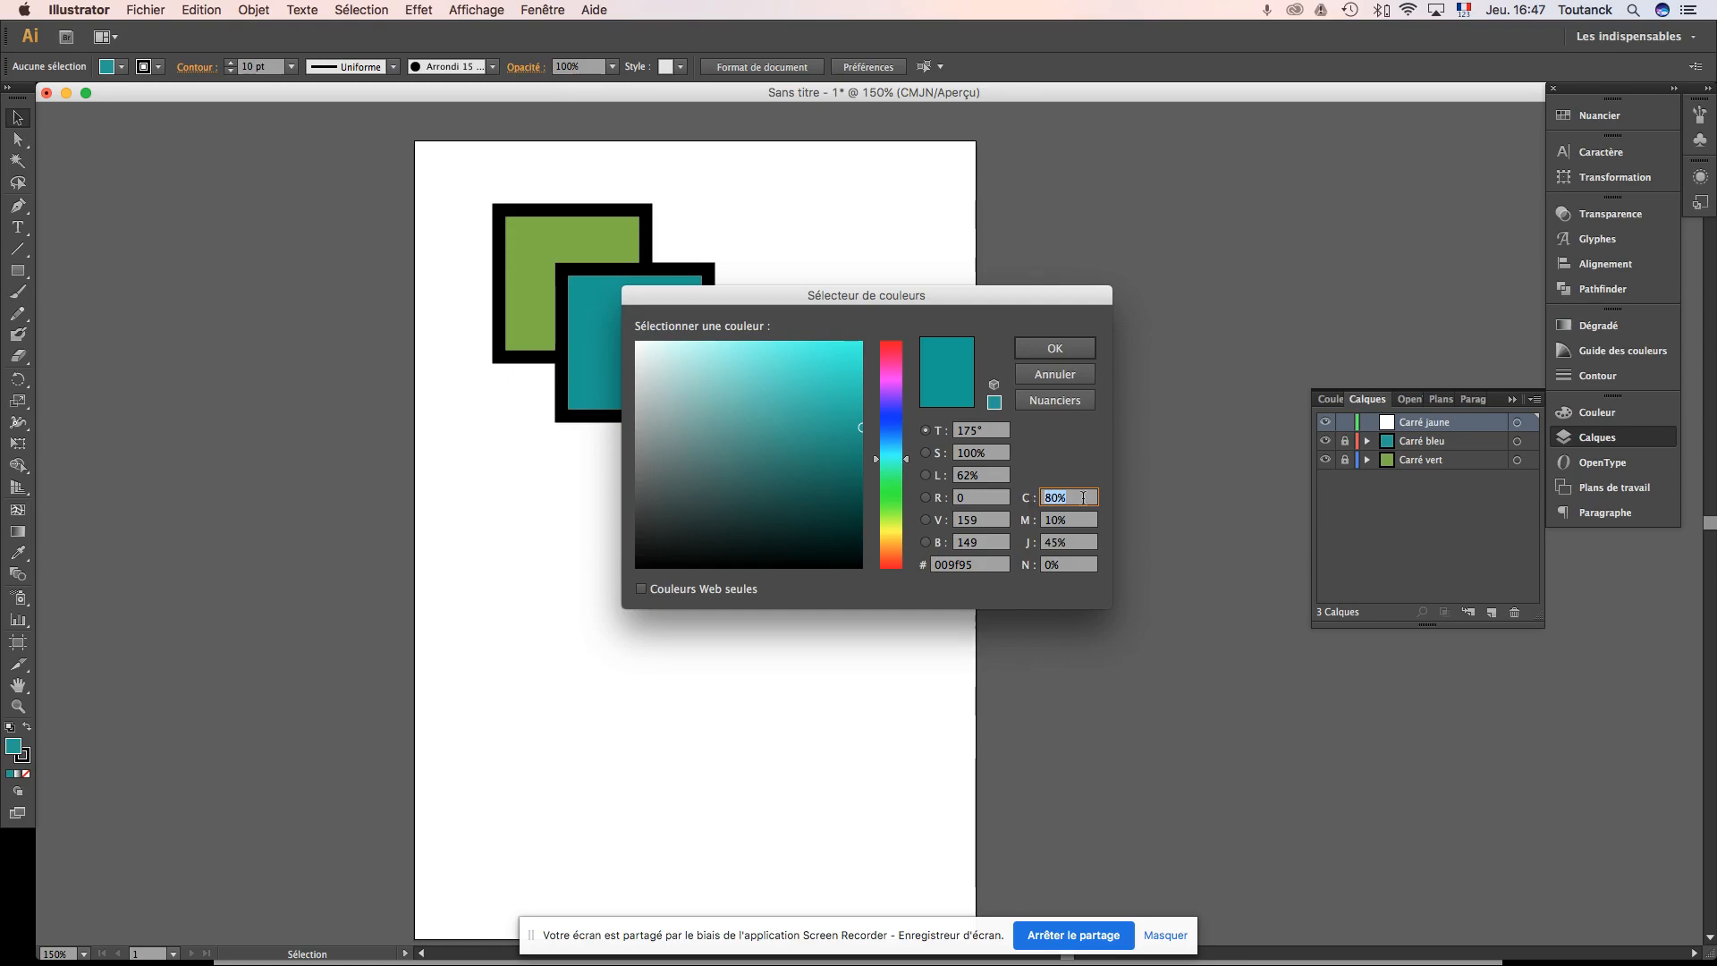
pyautogui.write('0')
pyautogui.press('Tab')
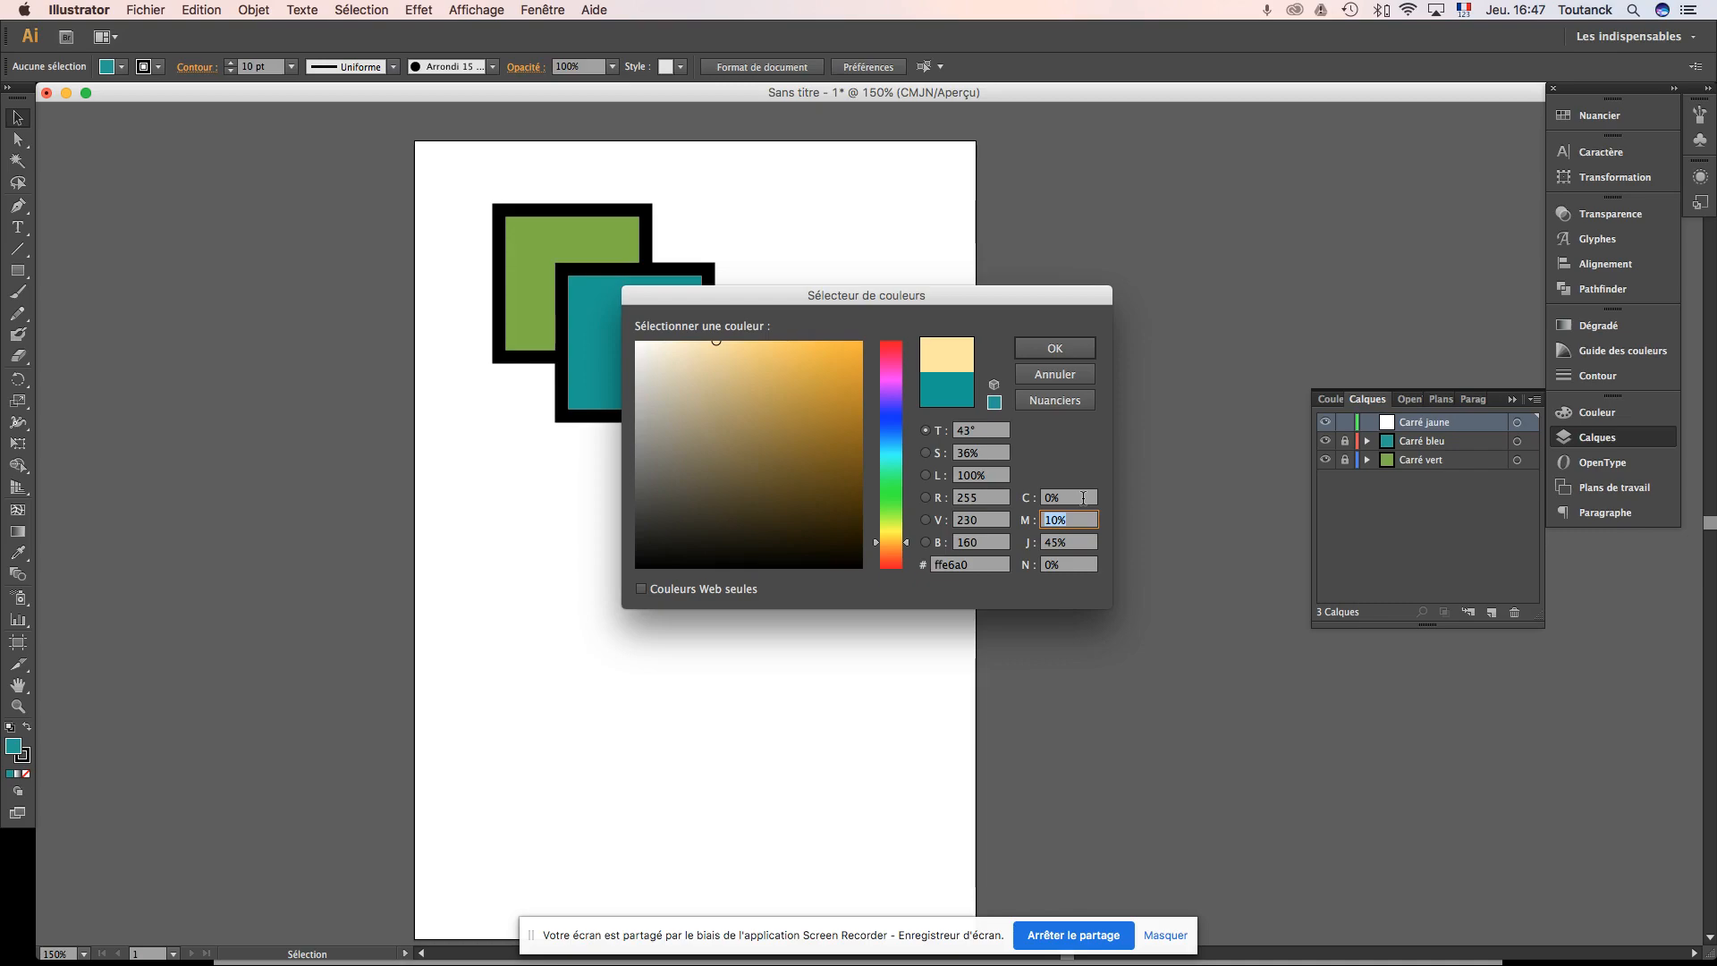
pyautogui.click(1076, 546)
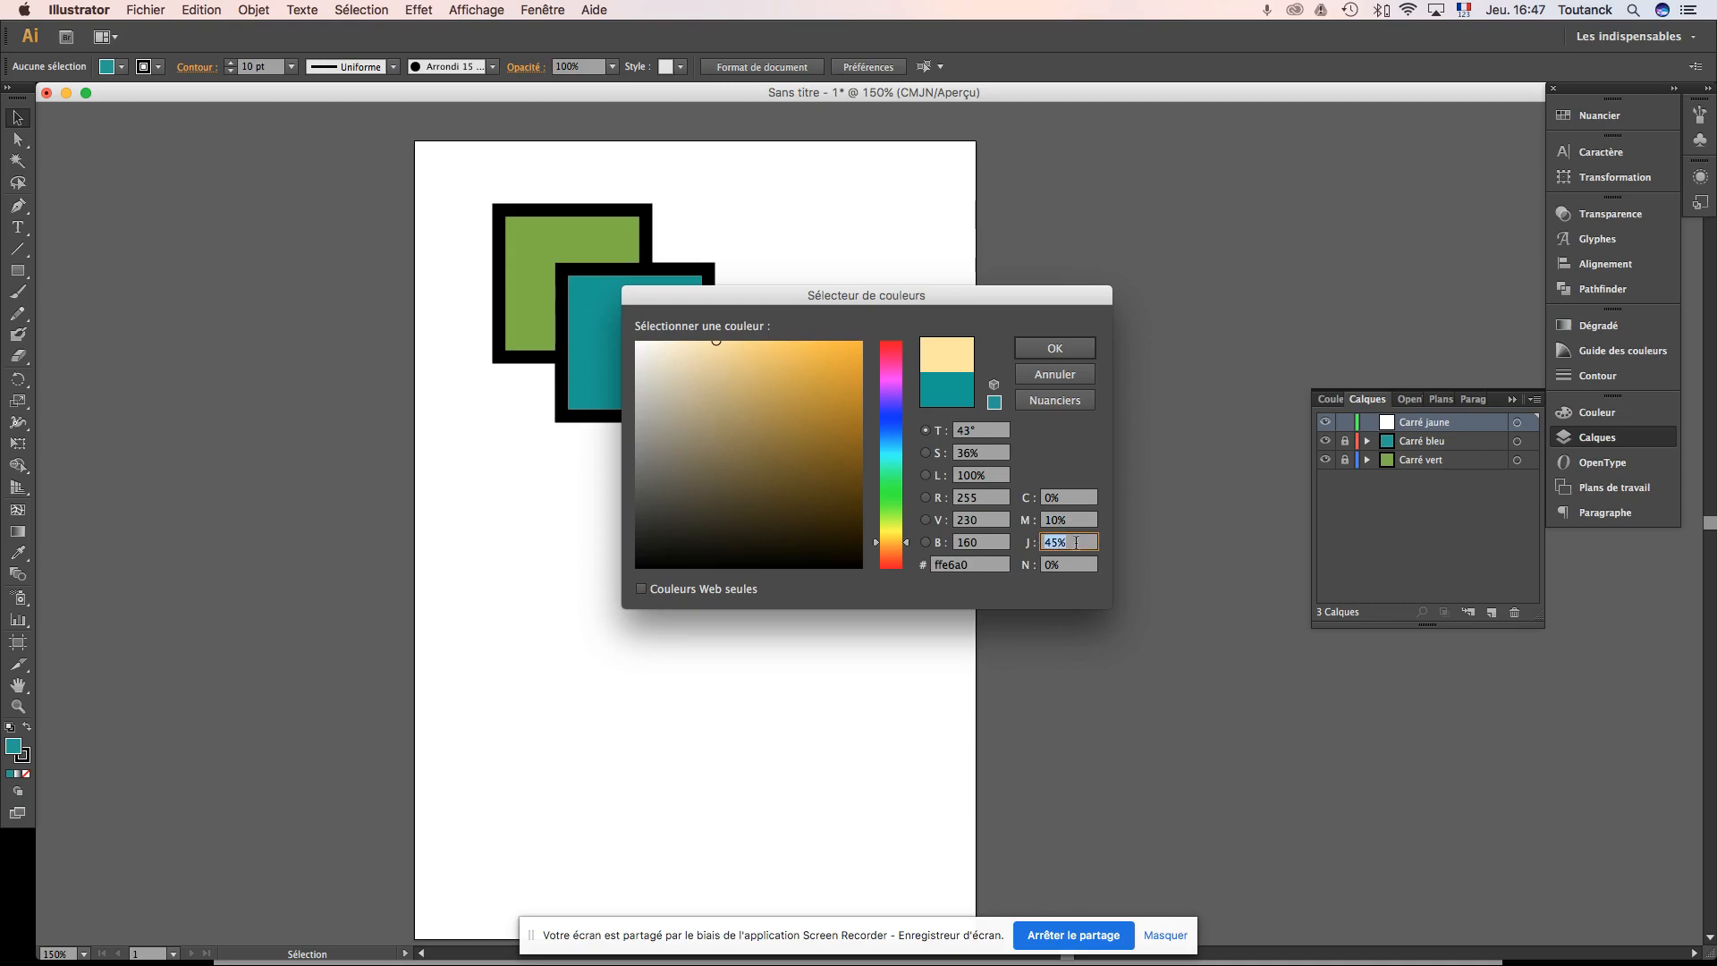
pyautogui.write('60')
pyautogui.press('Tab')
pyautogui.click(1076, 542)
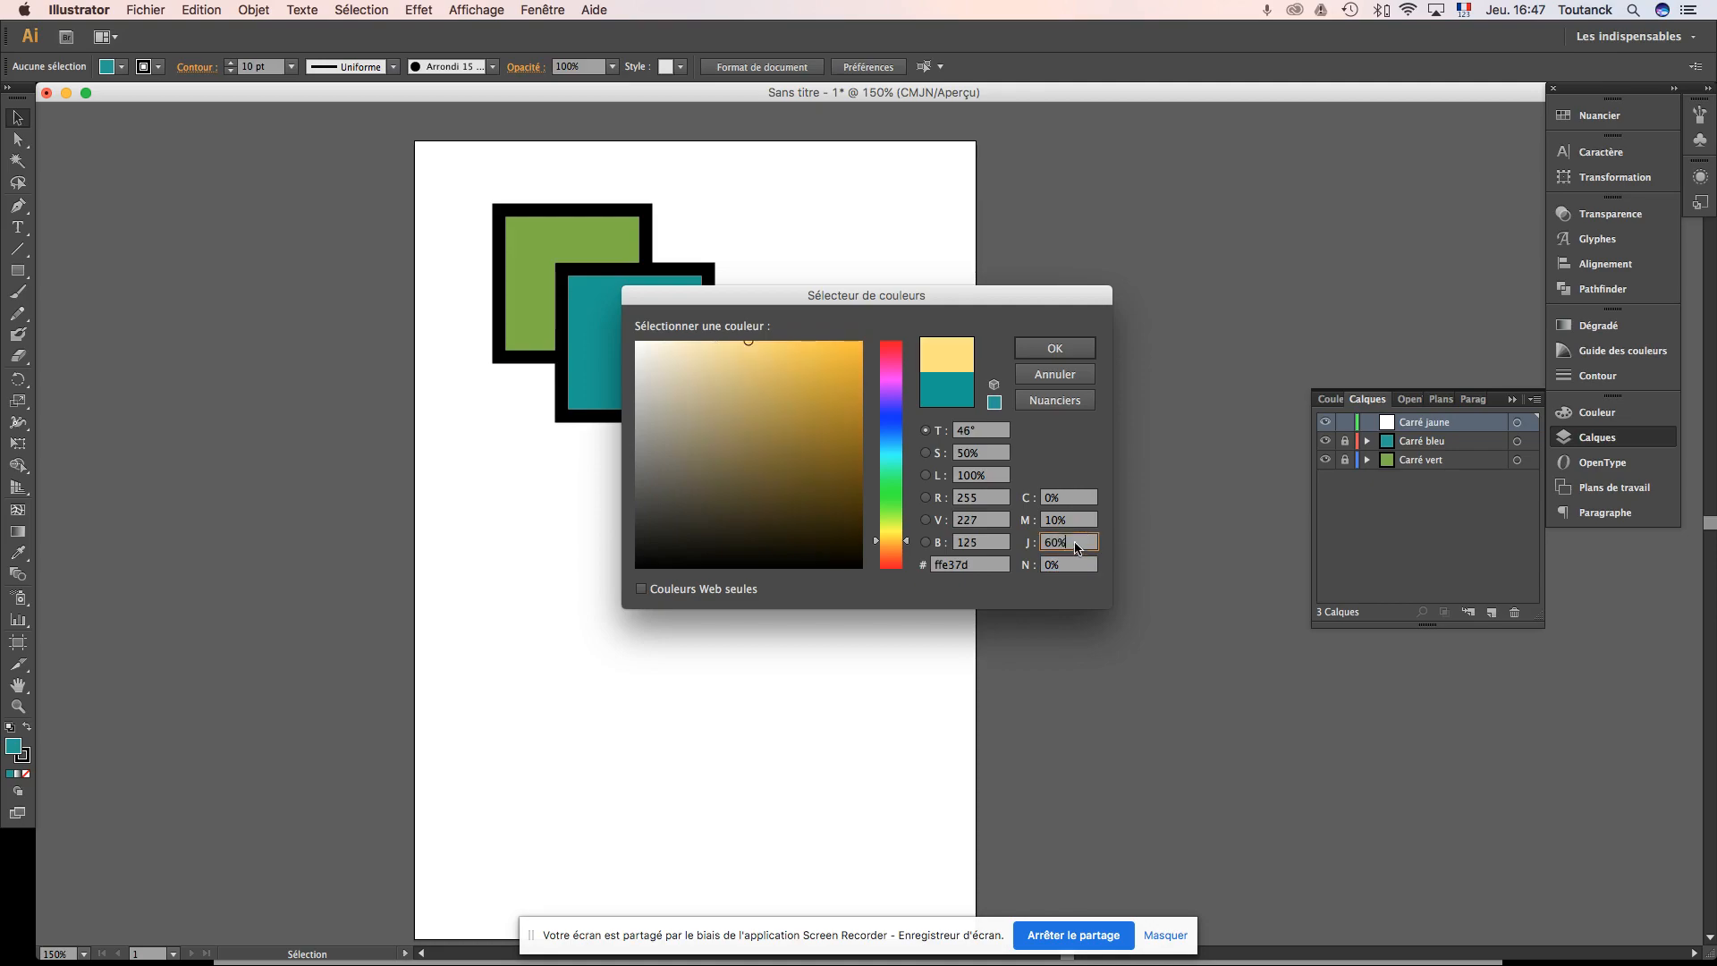
pyautogui.write('80')
pyautogui.press('Tab')
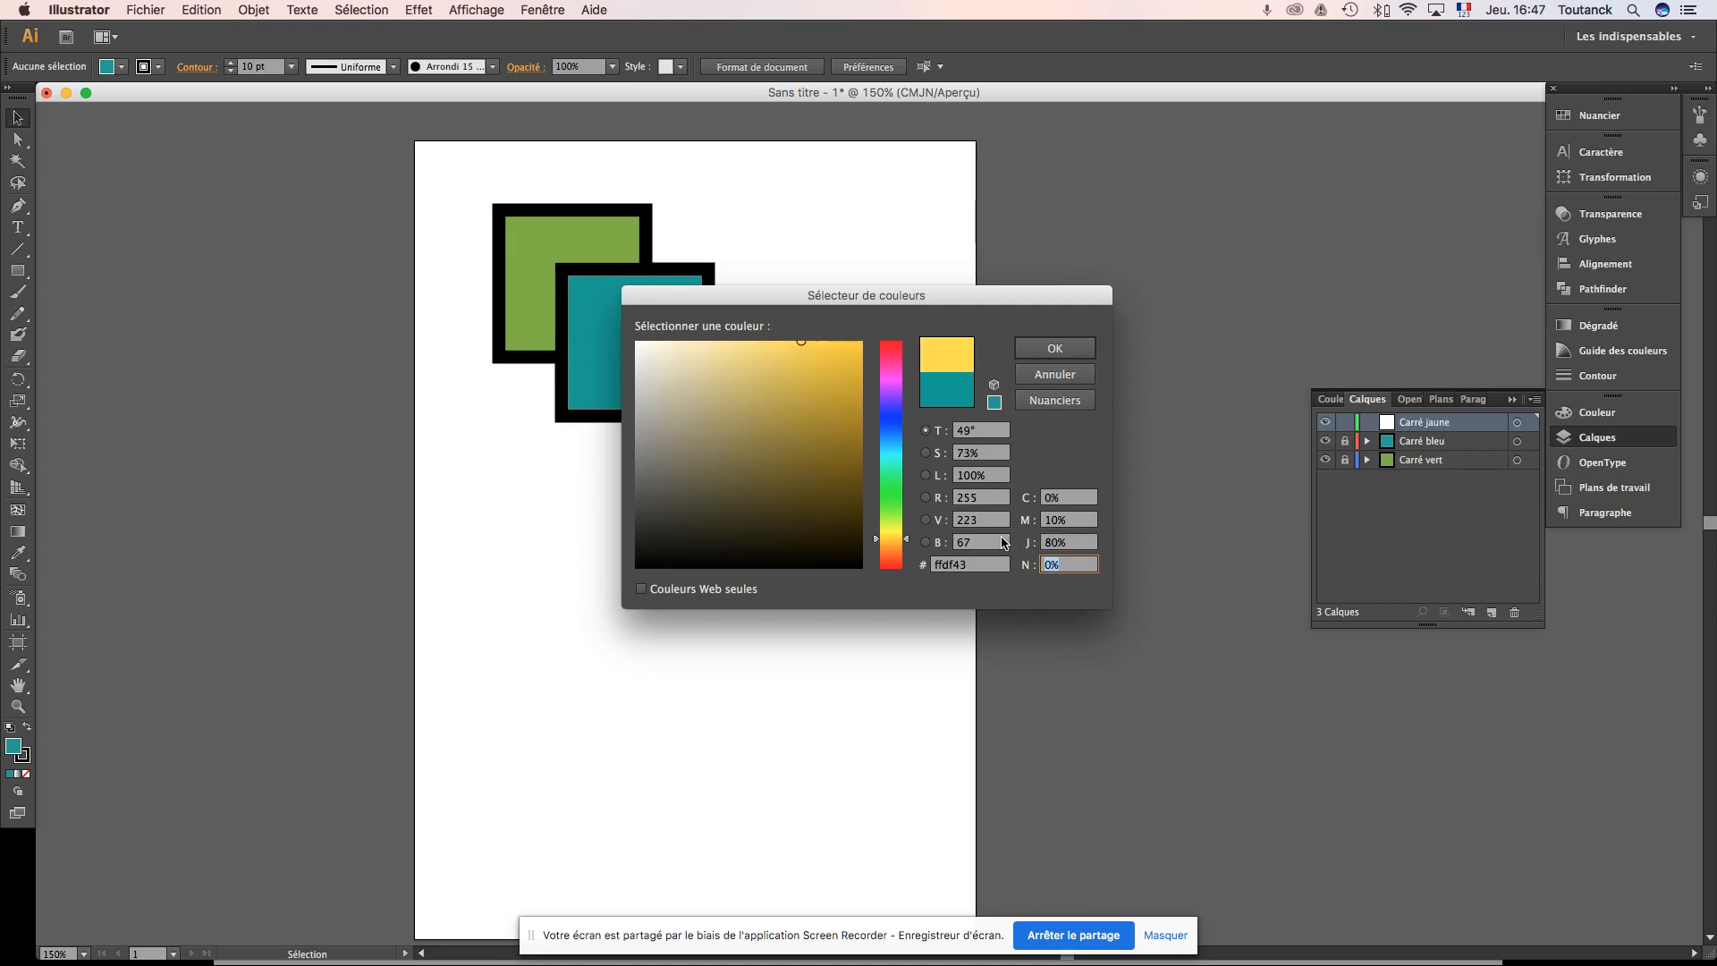
pyautogui.click(1072, 542)
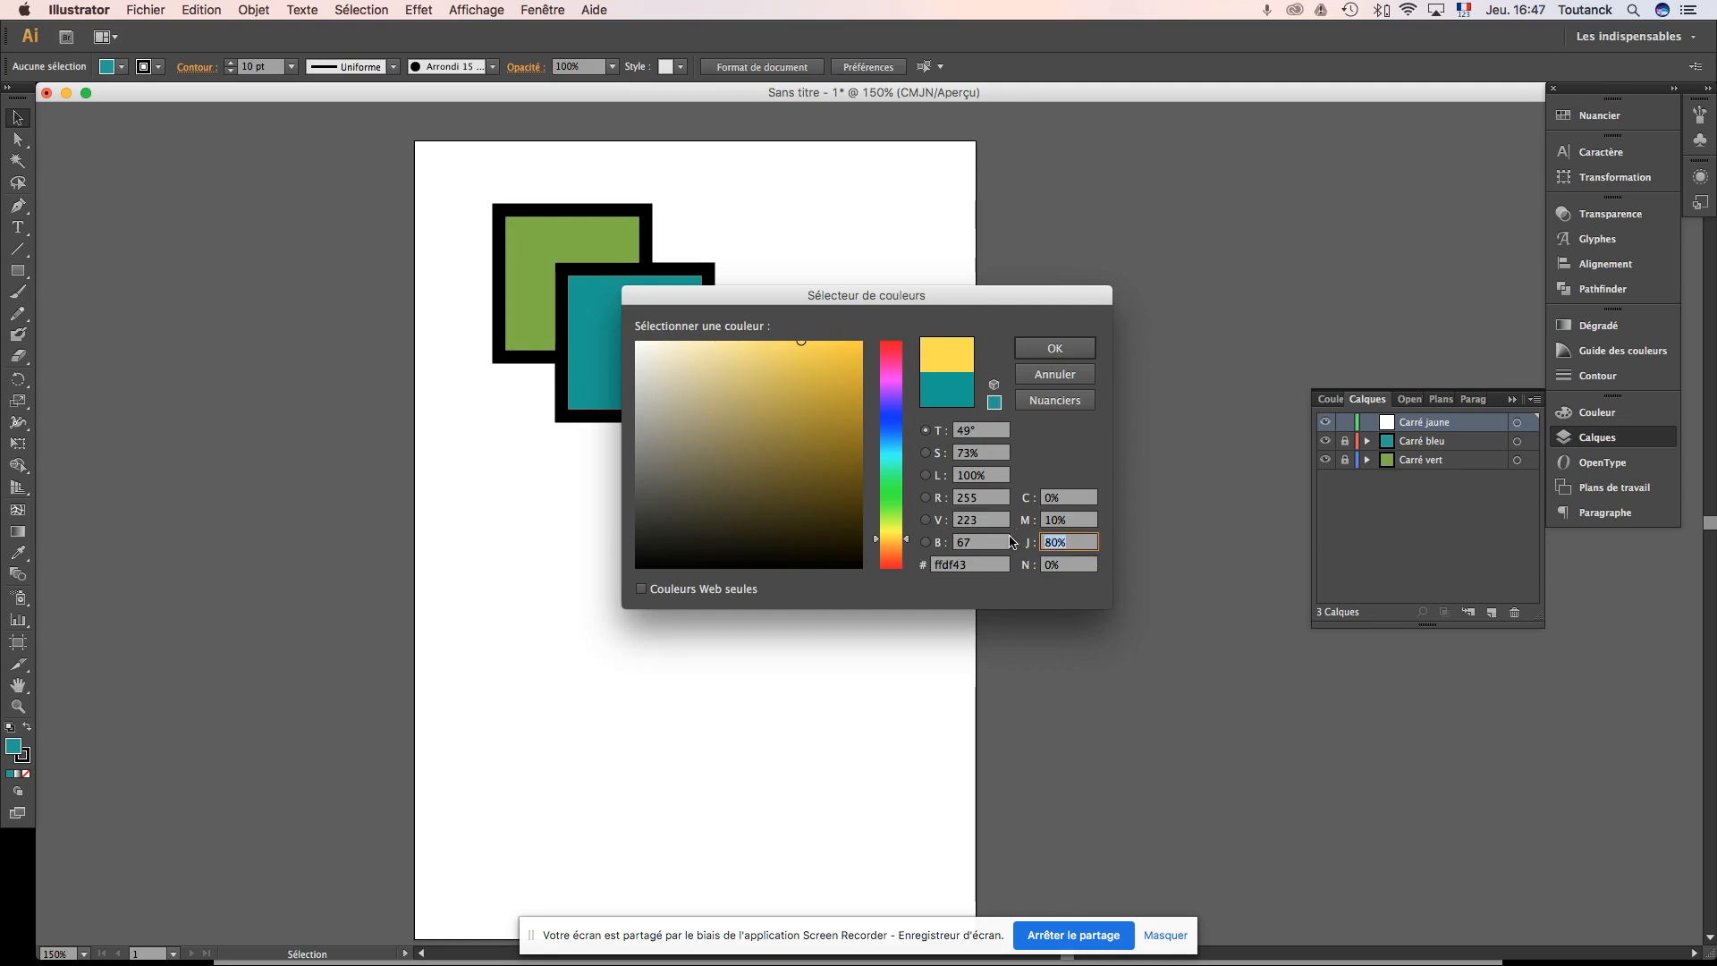
pyautogui.write('70')
pyautogui.press('Tab')
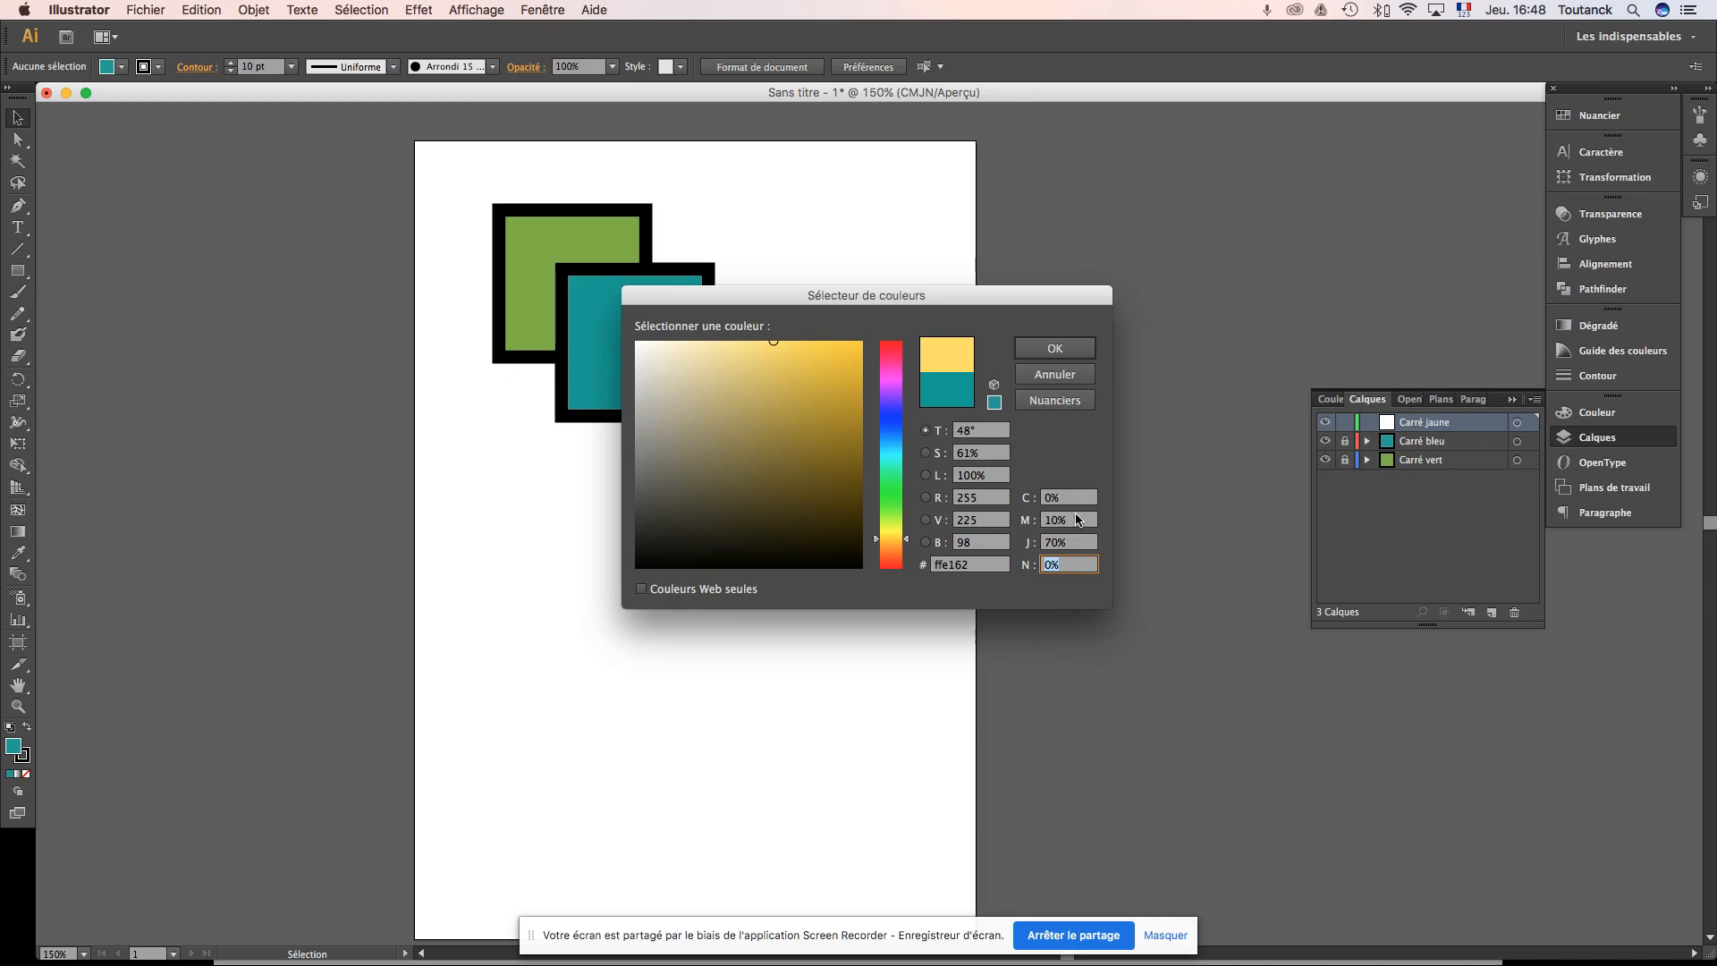
# Step: Set the fill's magenta to 20% and apply the yellow-orange colour as the current fill
pyautogui.click(1073, 520)
pyautogui.write('20')
pyautogui.press('Tab')
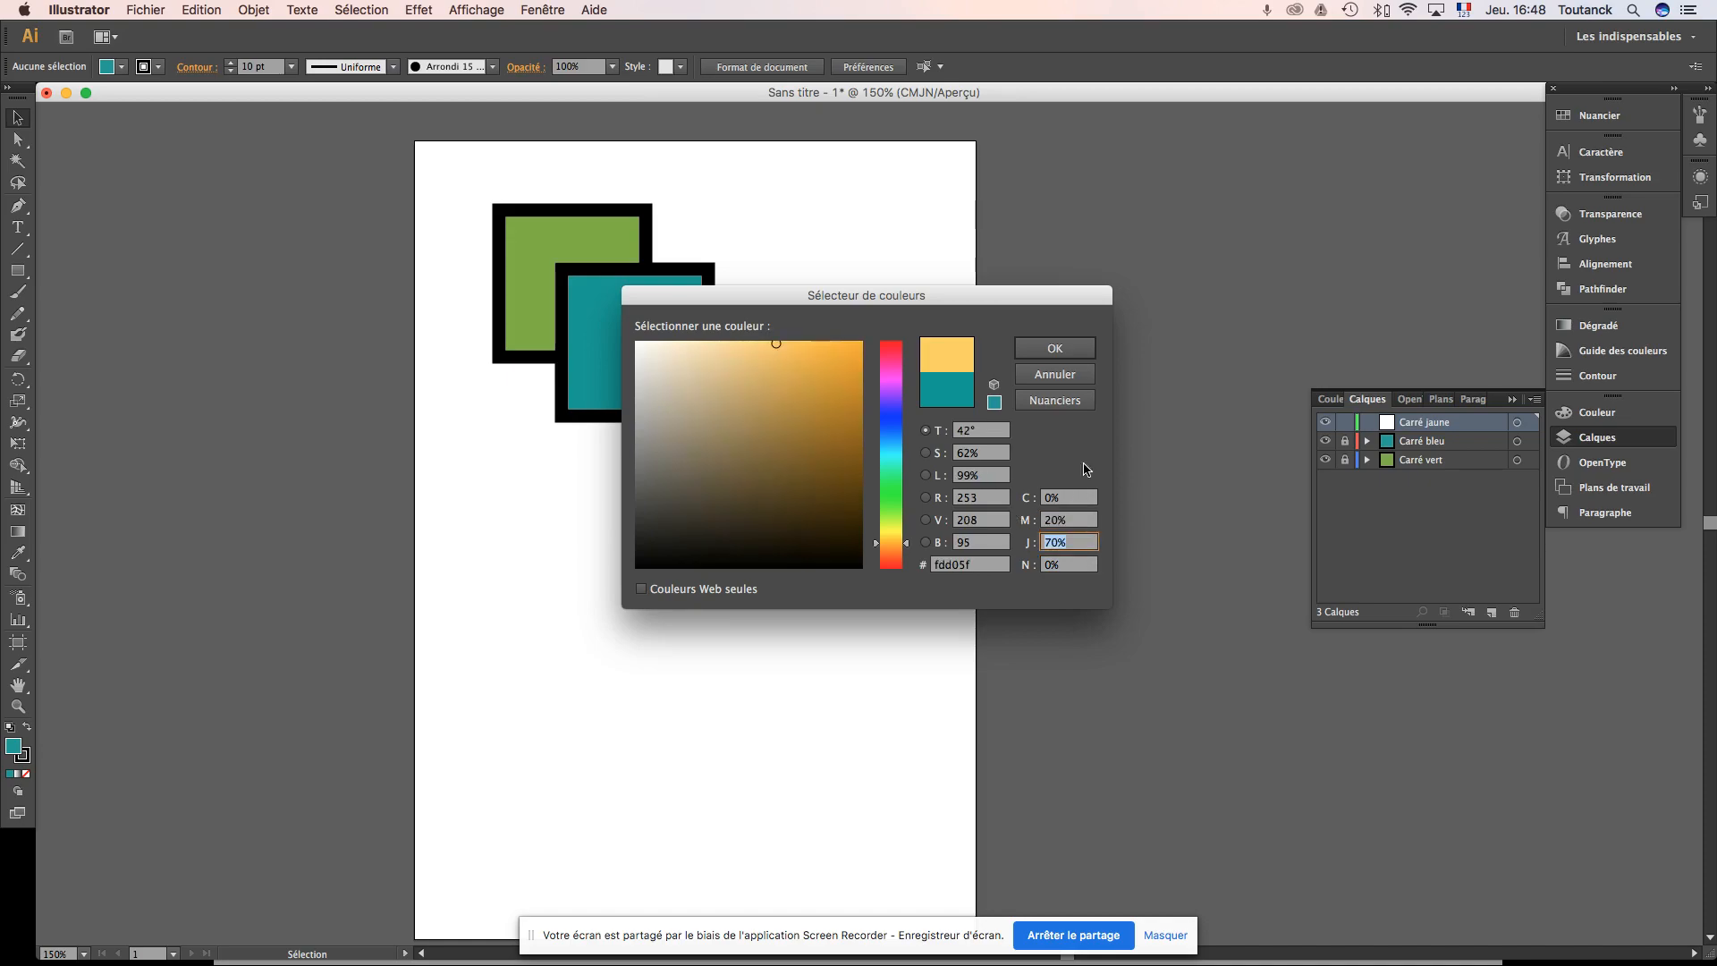
pyautogui.click(1042, 349)
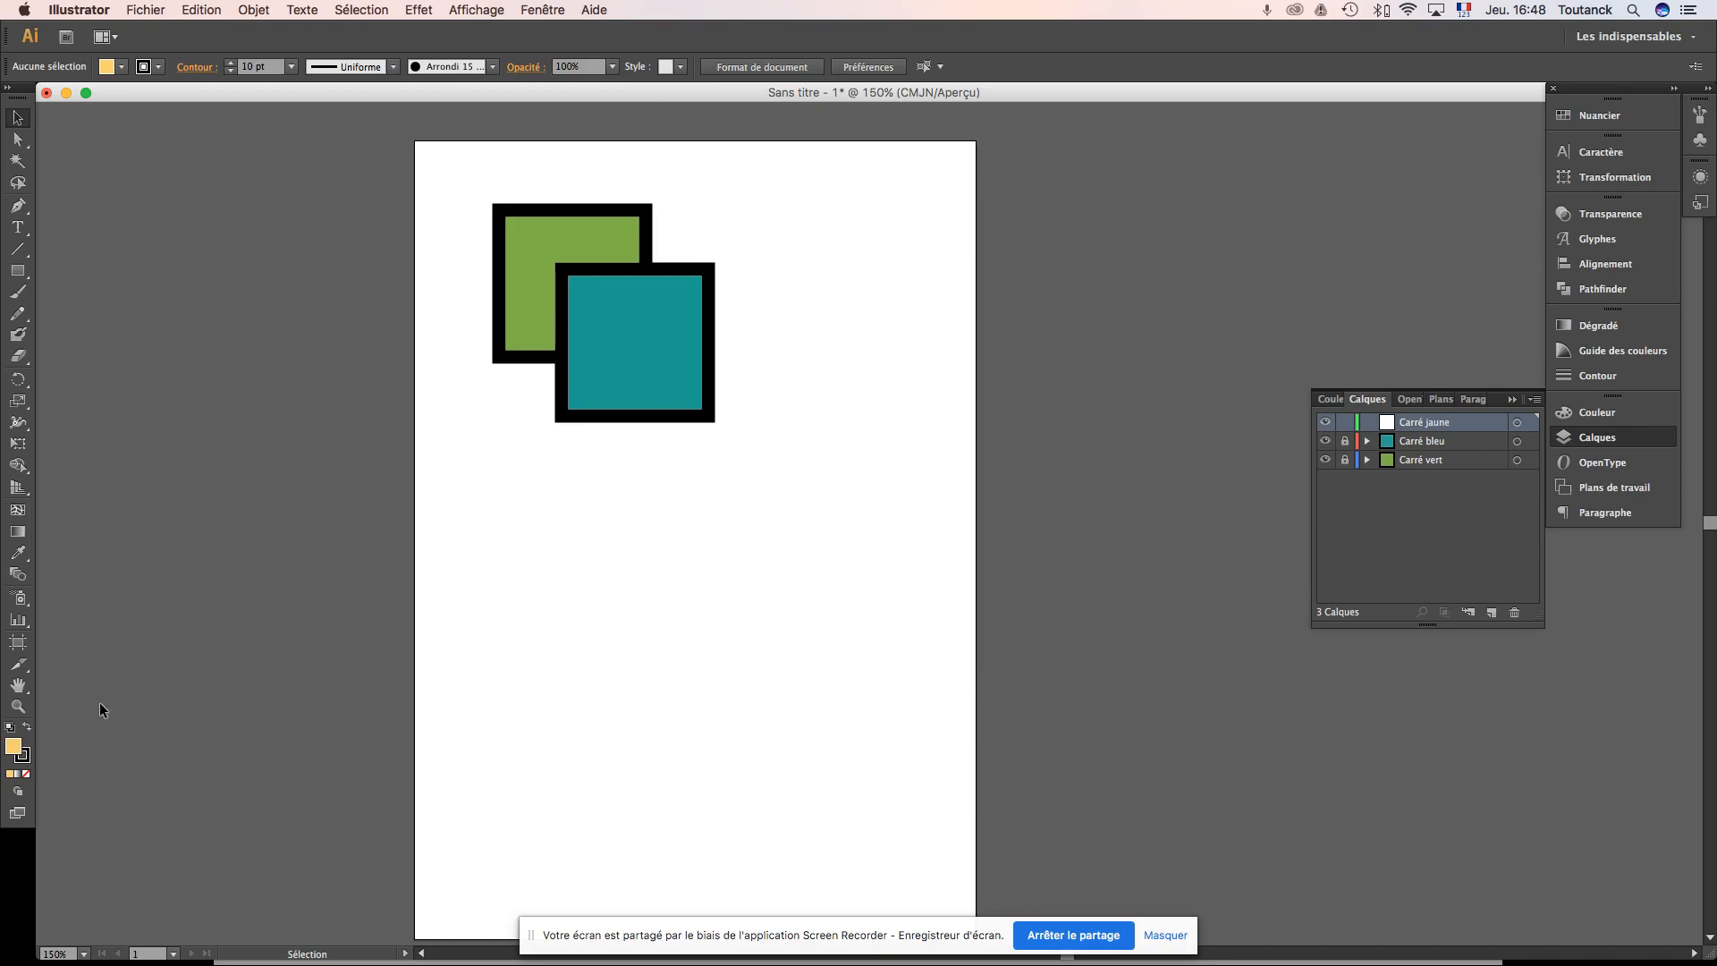
pyautogui.doubleClick(14, 747)
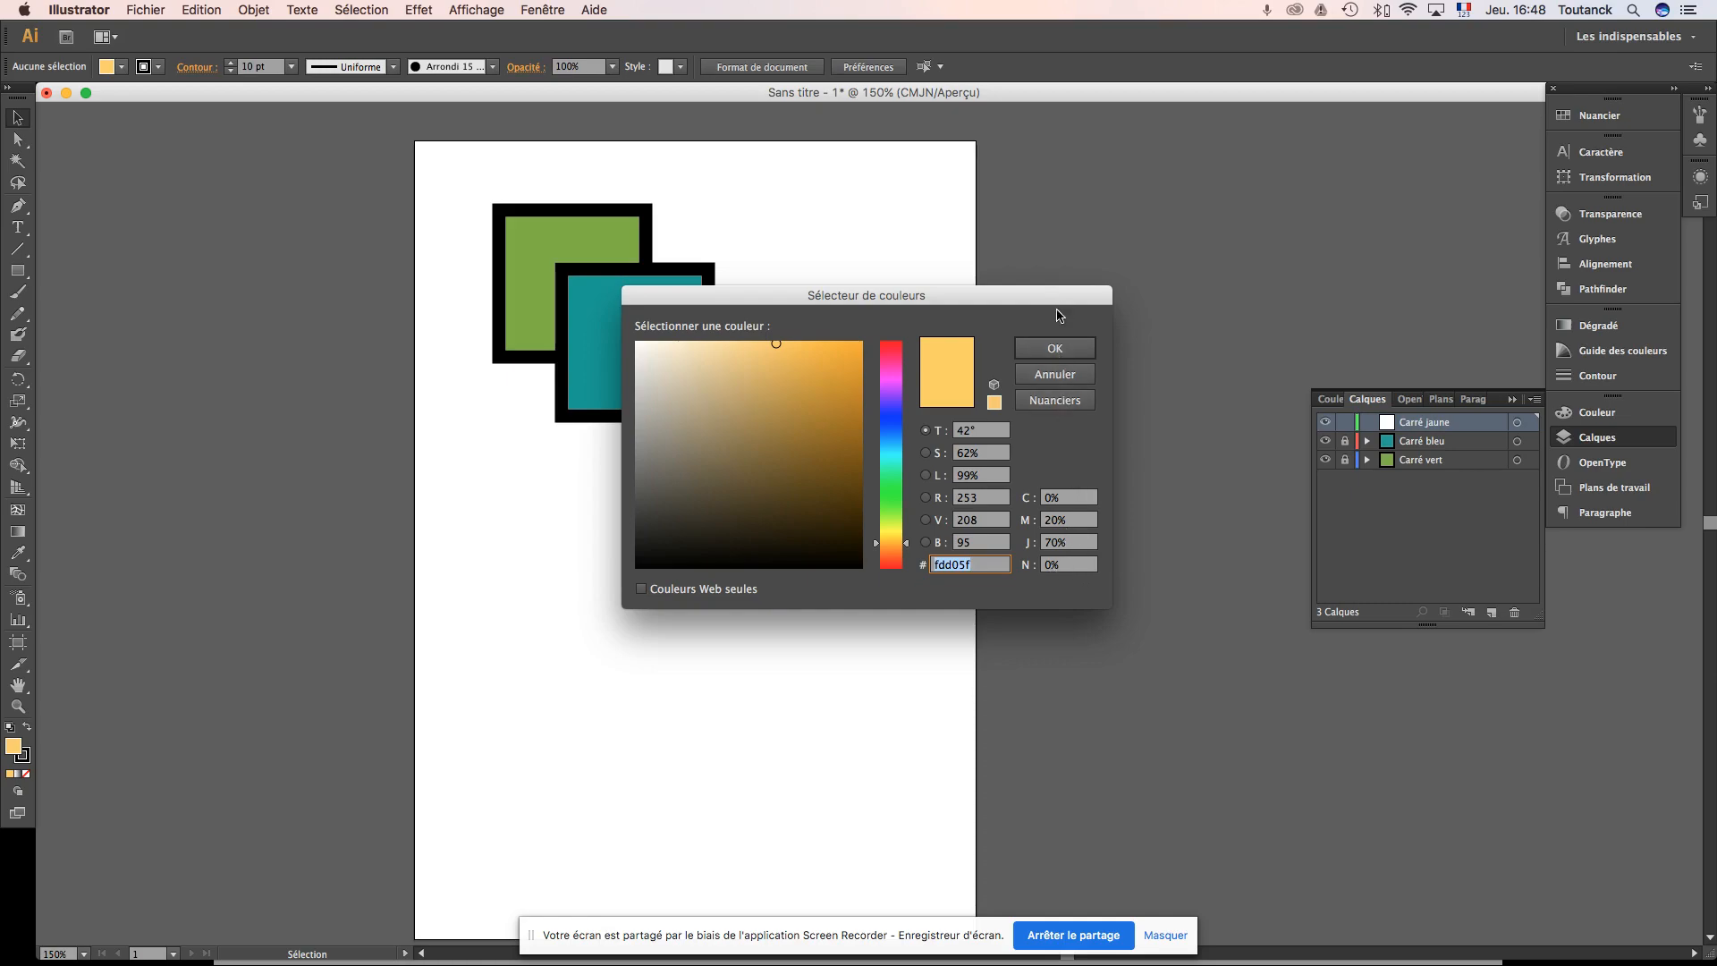
pyautogui.click(1056, 349)
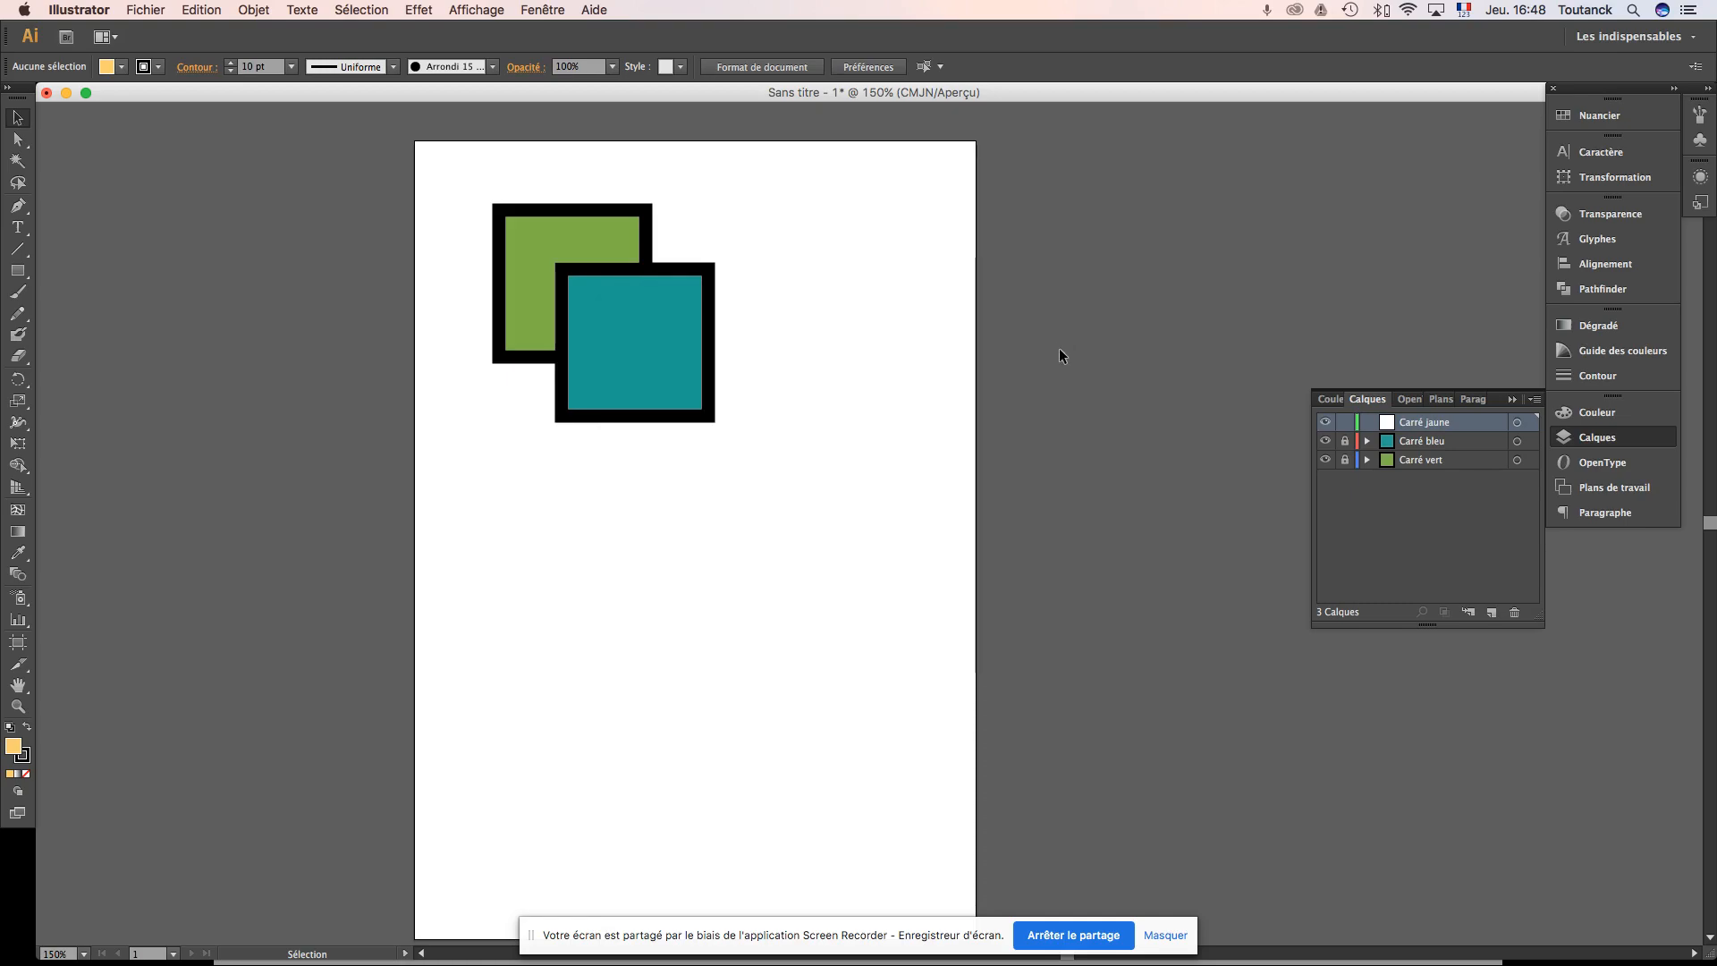
# Step: Create a yellow square 38,57 mm wide and high below the teal square using the Rectangle tool
pyautogui.click(18, 275)
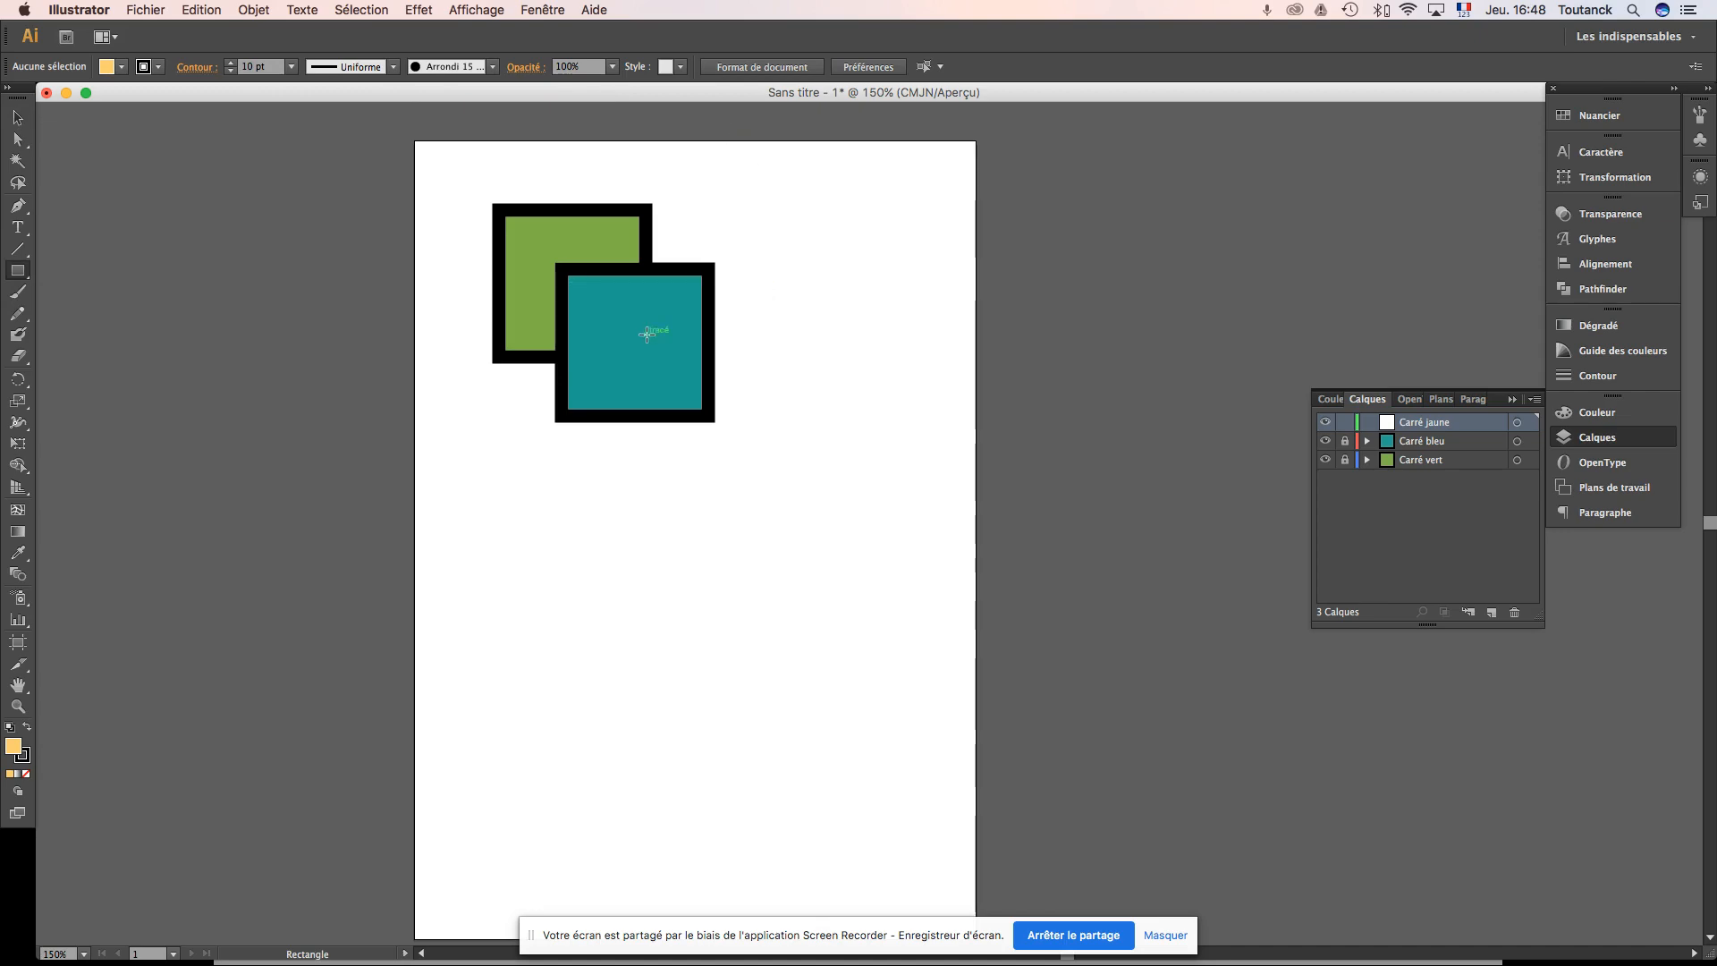
pyautogui.click(653, 510)
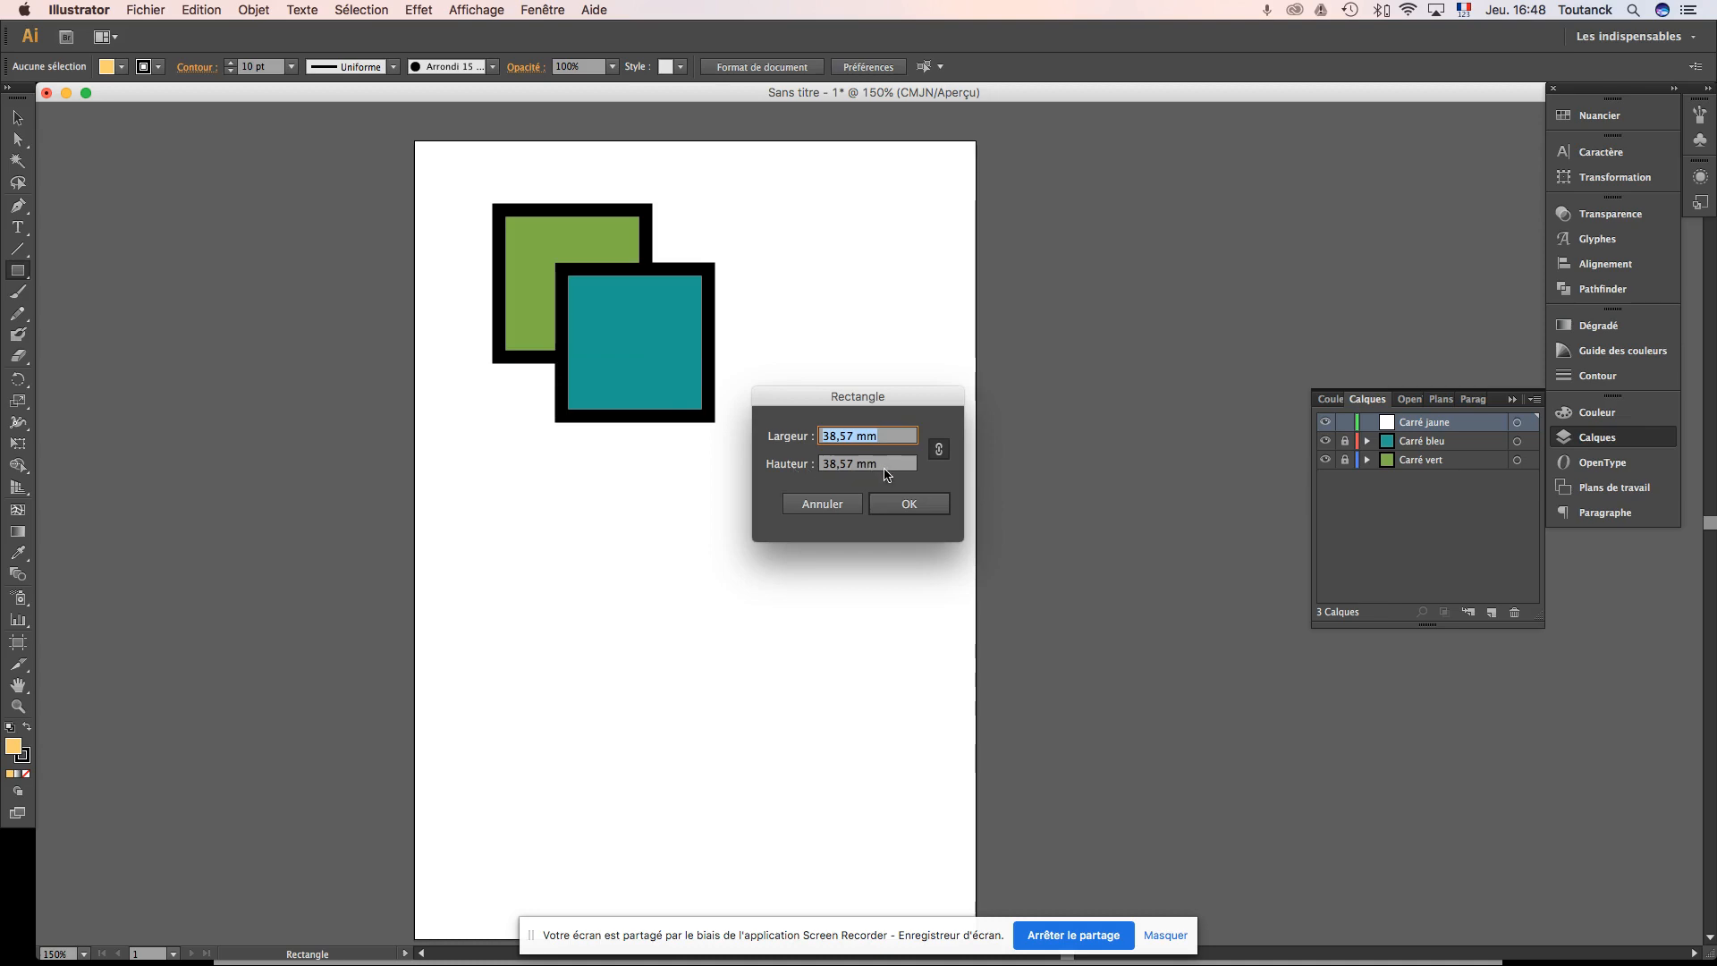
pyautogui.click(909, 504)
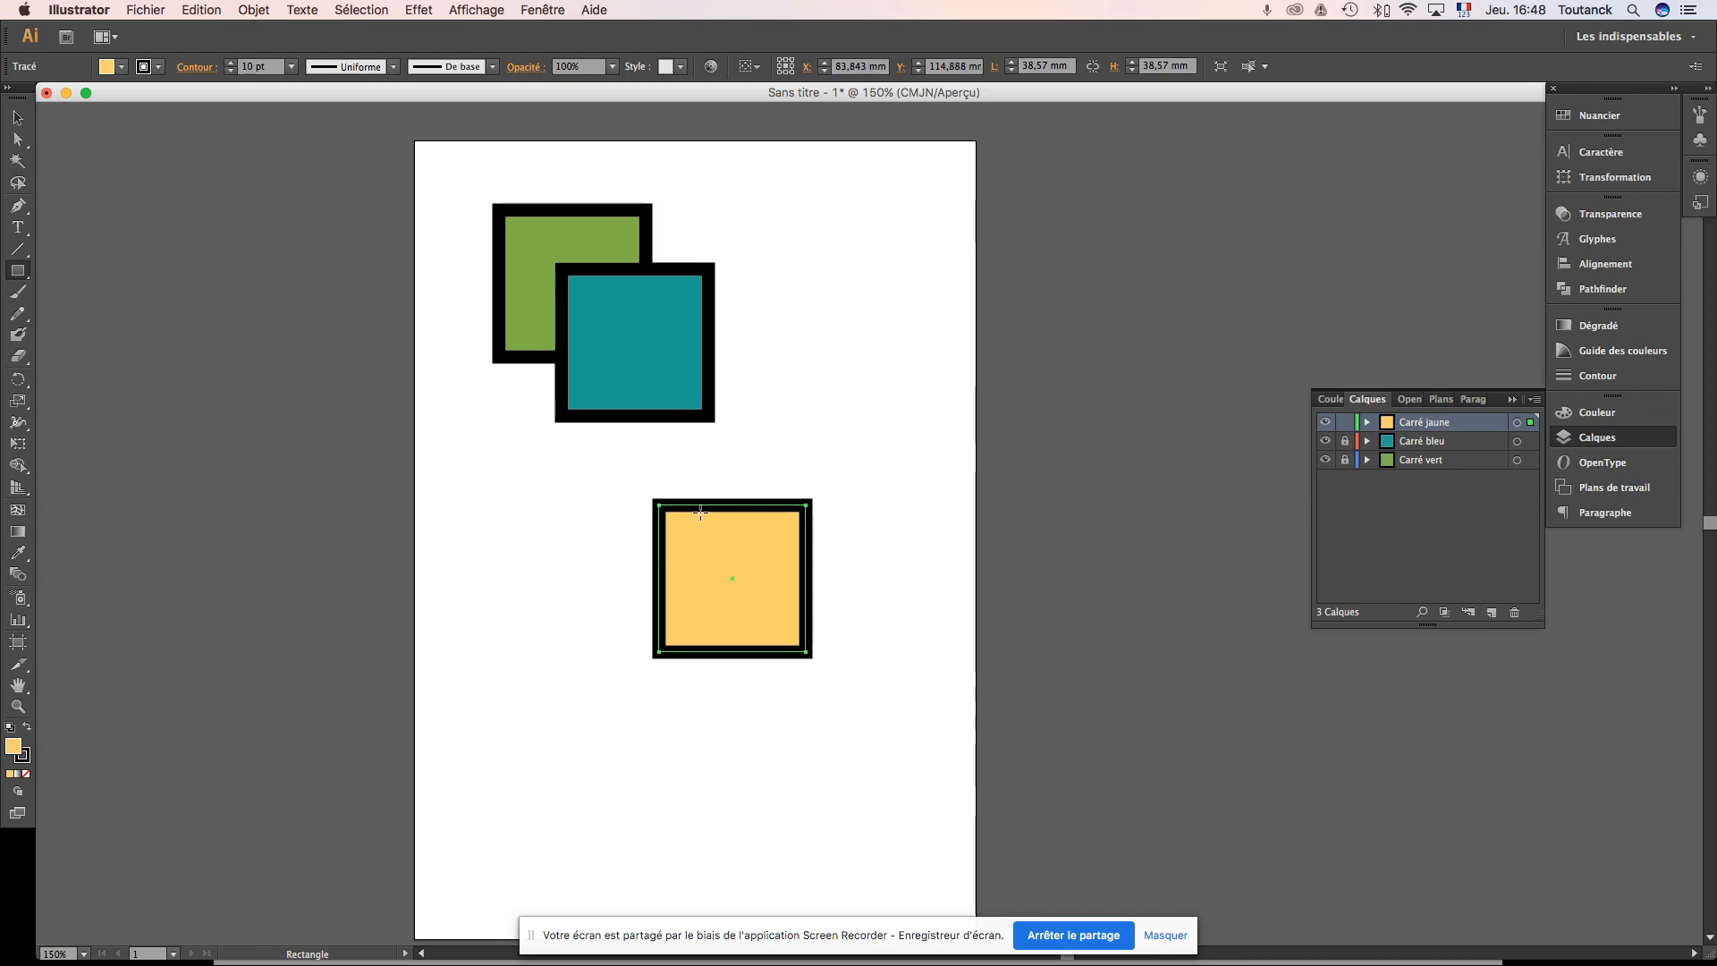
# Step: Move the yellow square so that it overlaps the lower-right part of the teal square, and lock the "Carré jaune" layer
pyautogui.click(18, 119)
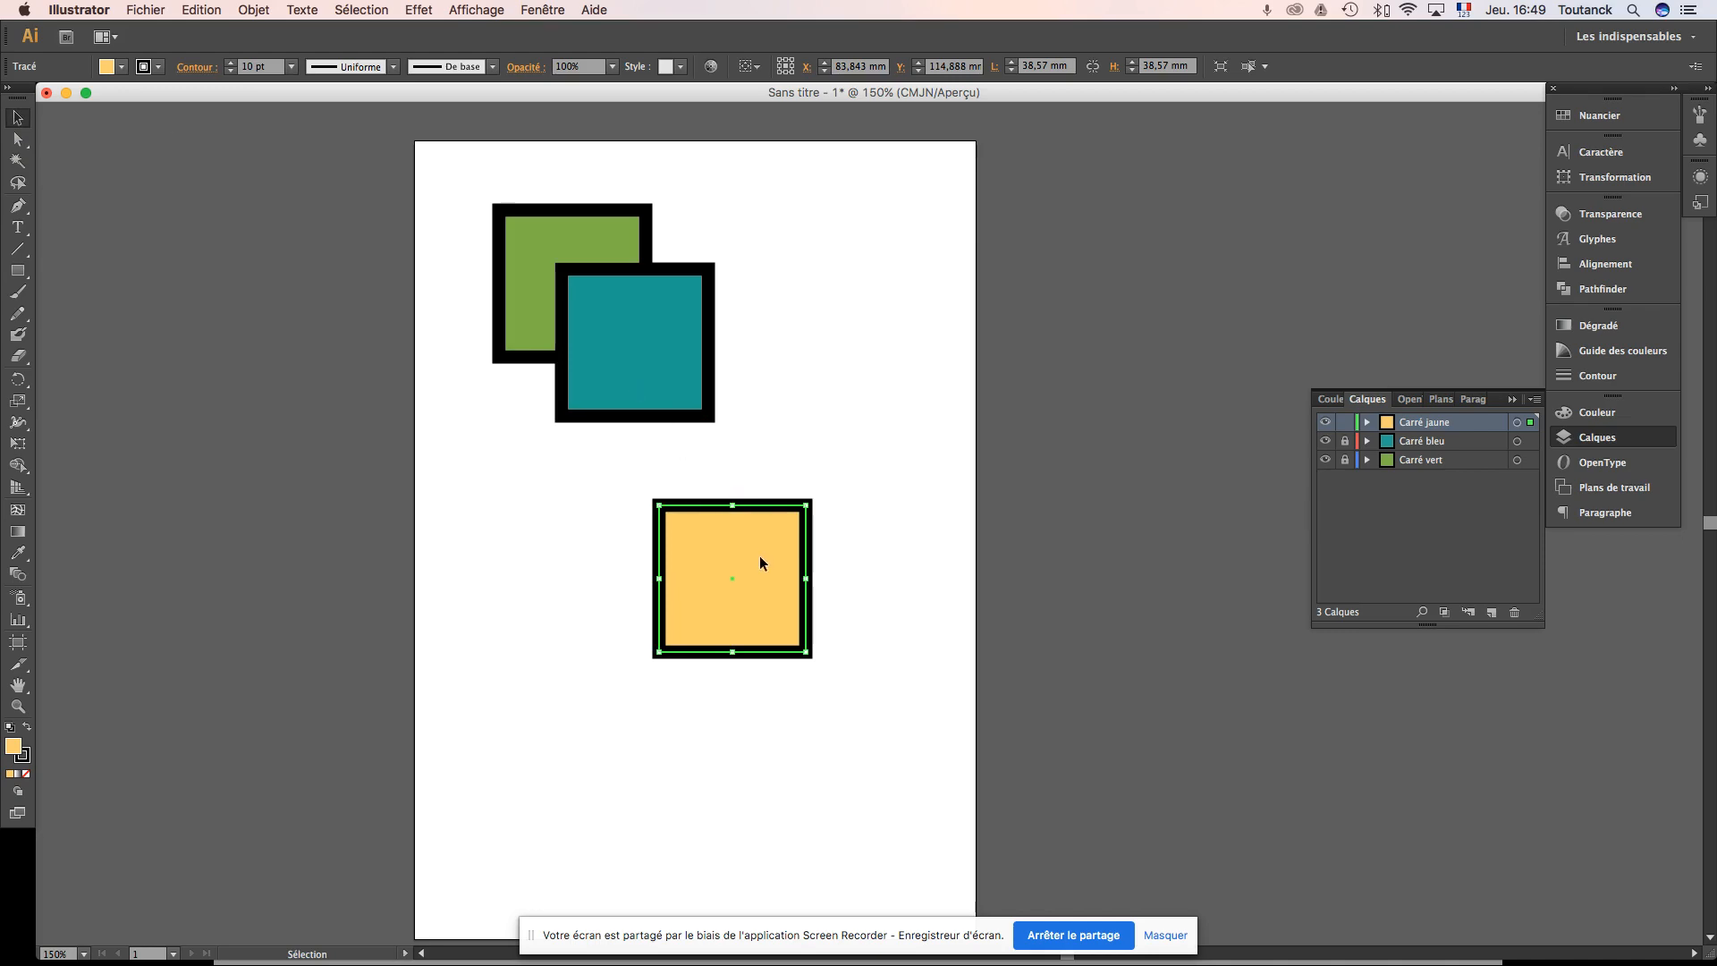
pyautogui.moveTo(761, 563); pyautogui.dragTo(722, 321)
pyautogui.click(814, 391)
pyautogui.click(711, 319)
pyautogui.click(864, 461)
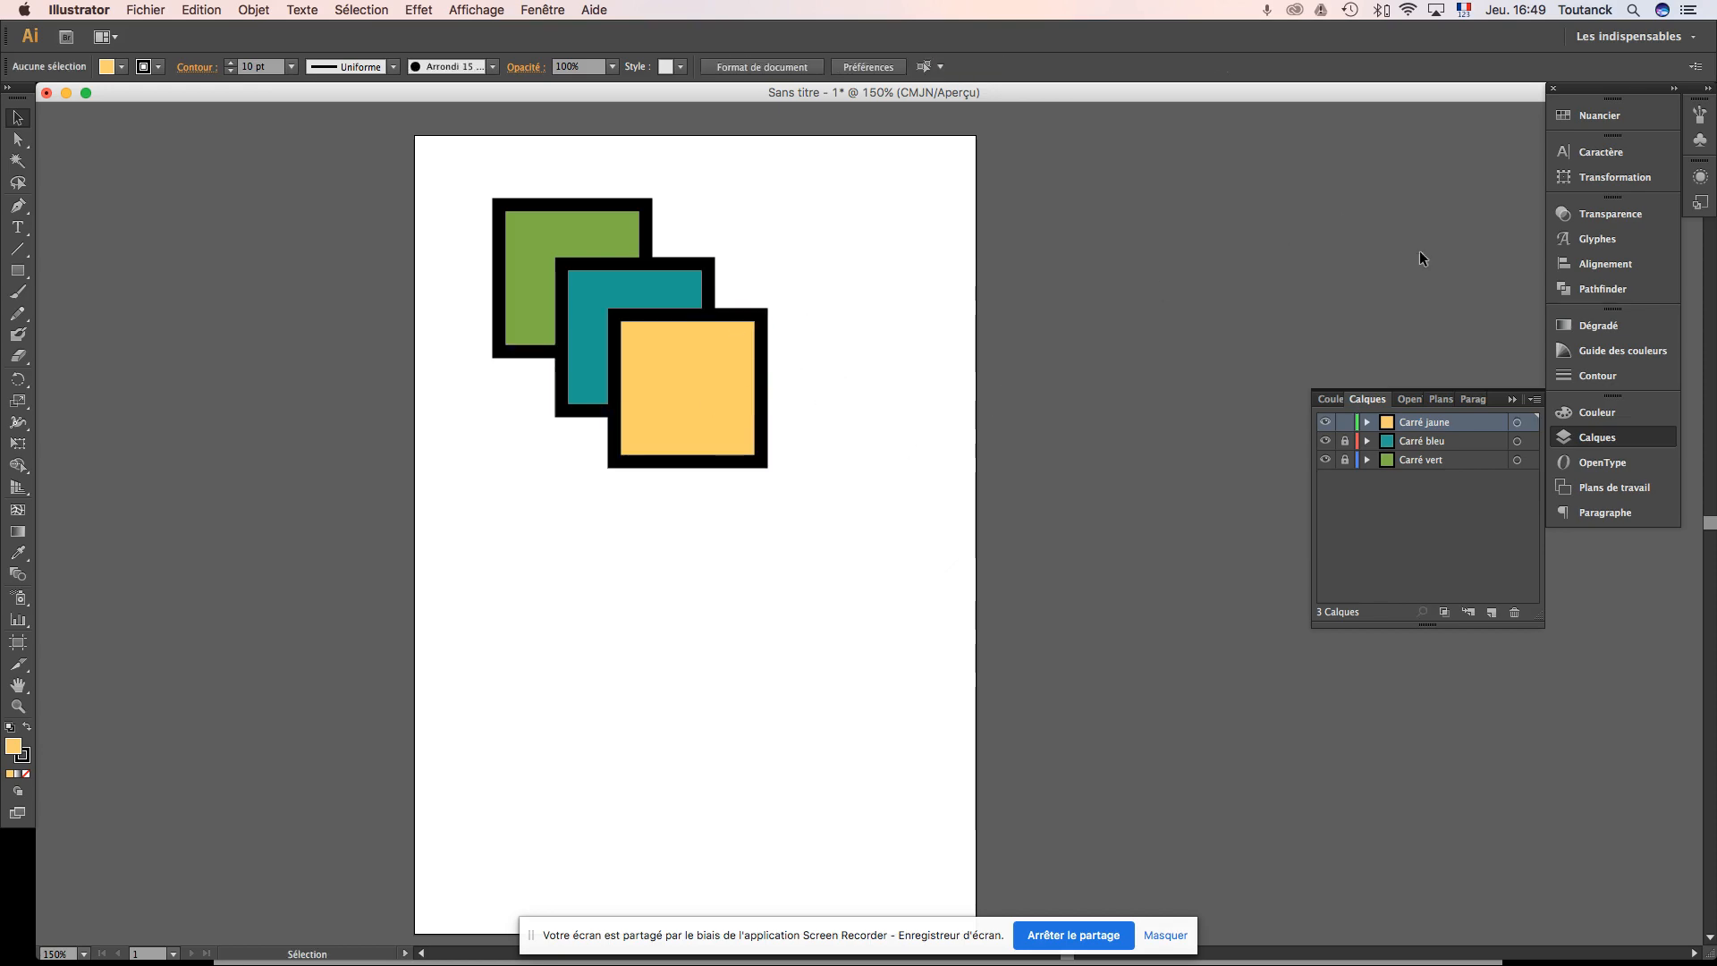
pyautogui.click(1345, 422)
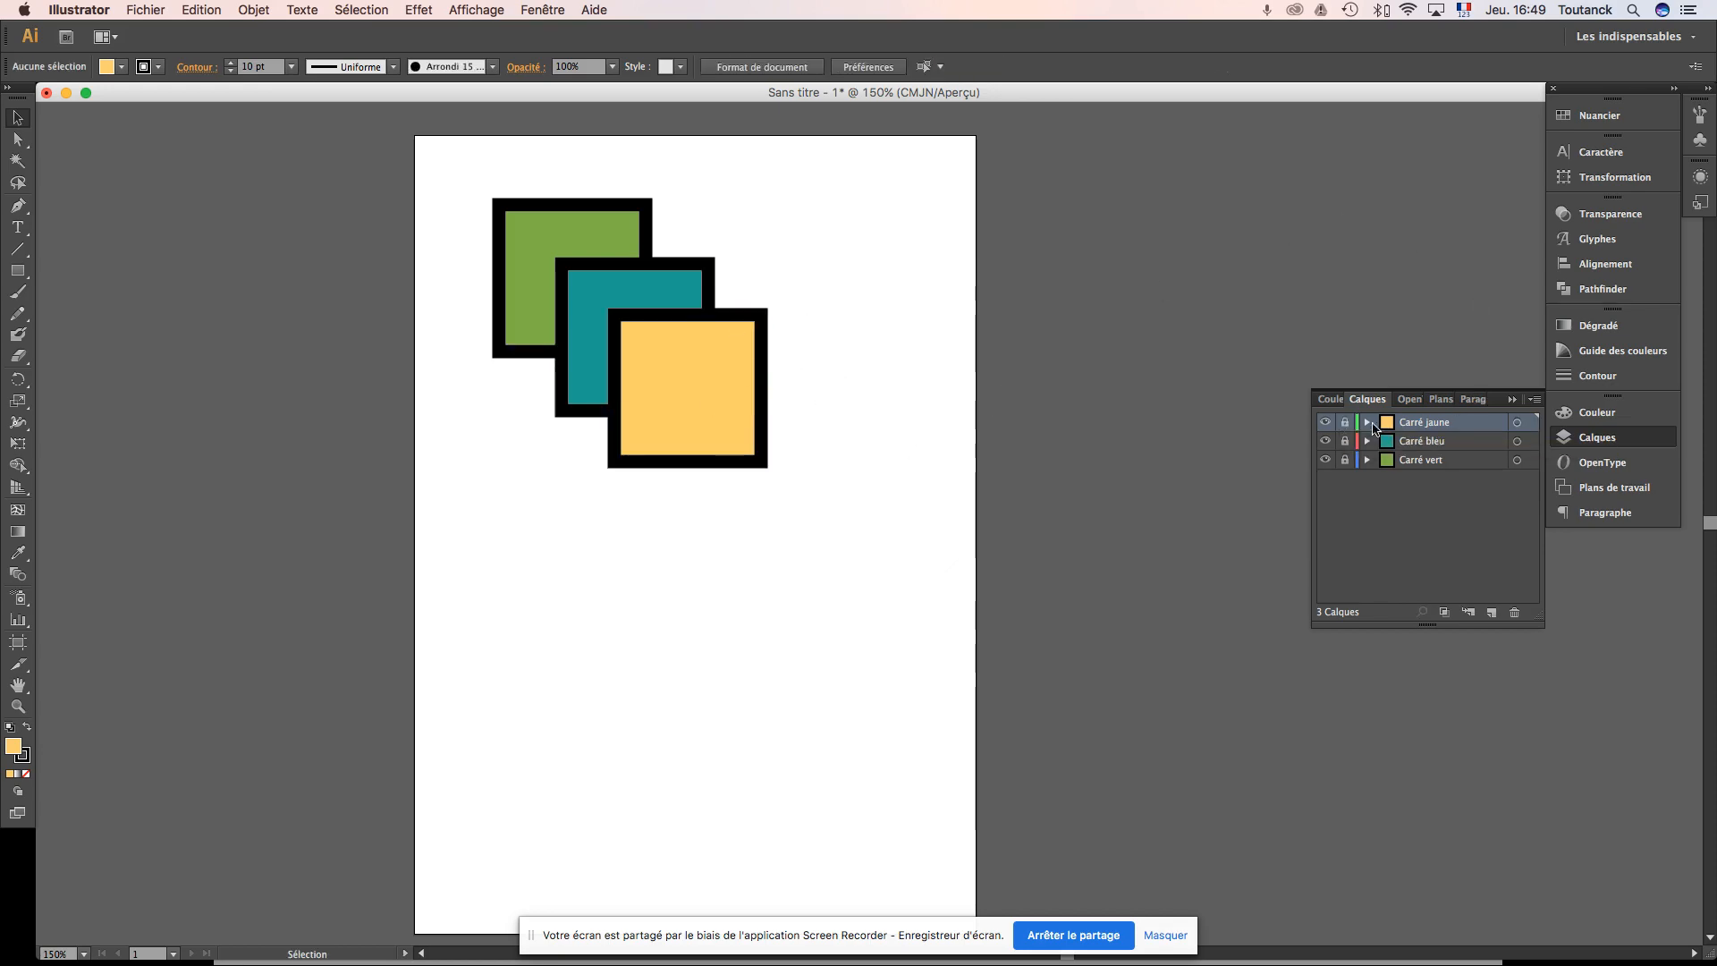
# Step: Move the "Carré bleu" layer below "Carré vert" and back above it to compare the two stacking orders
pyautogui.moveTo(1419, 427); pyautogui.dragTo(1408, 474)
pyautogui.click(1427, 427)
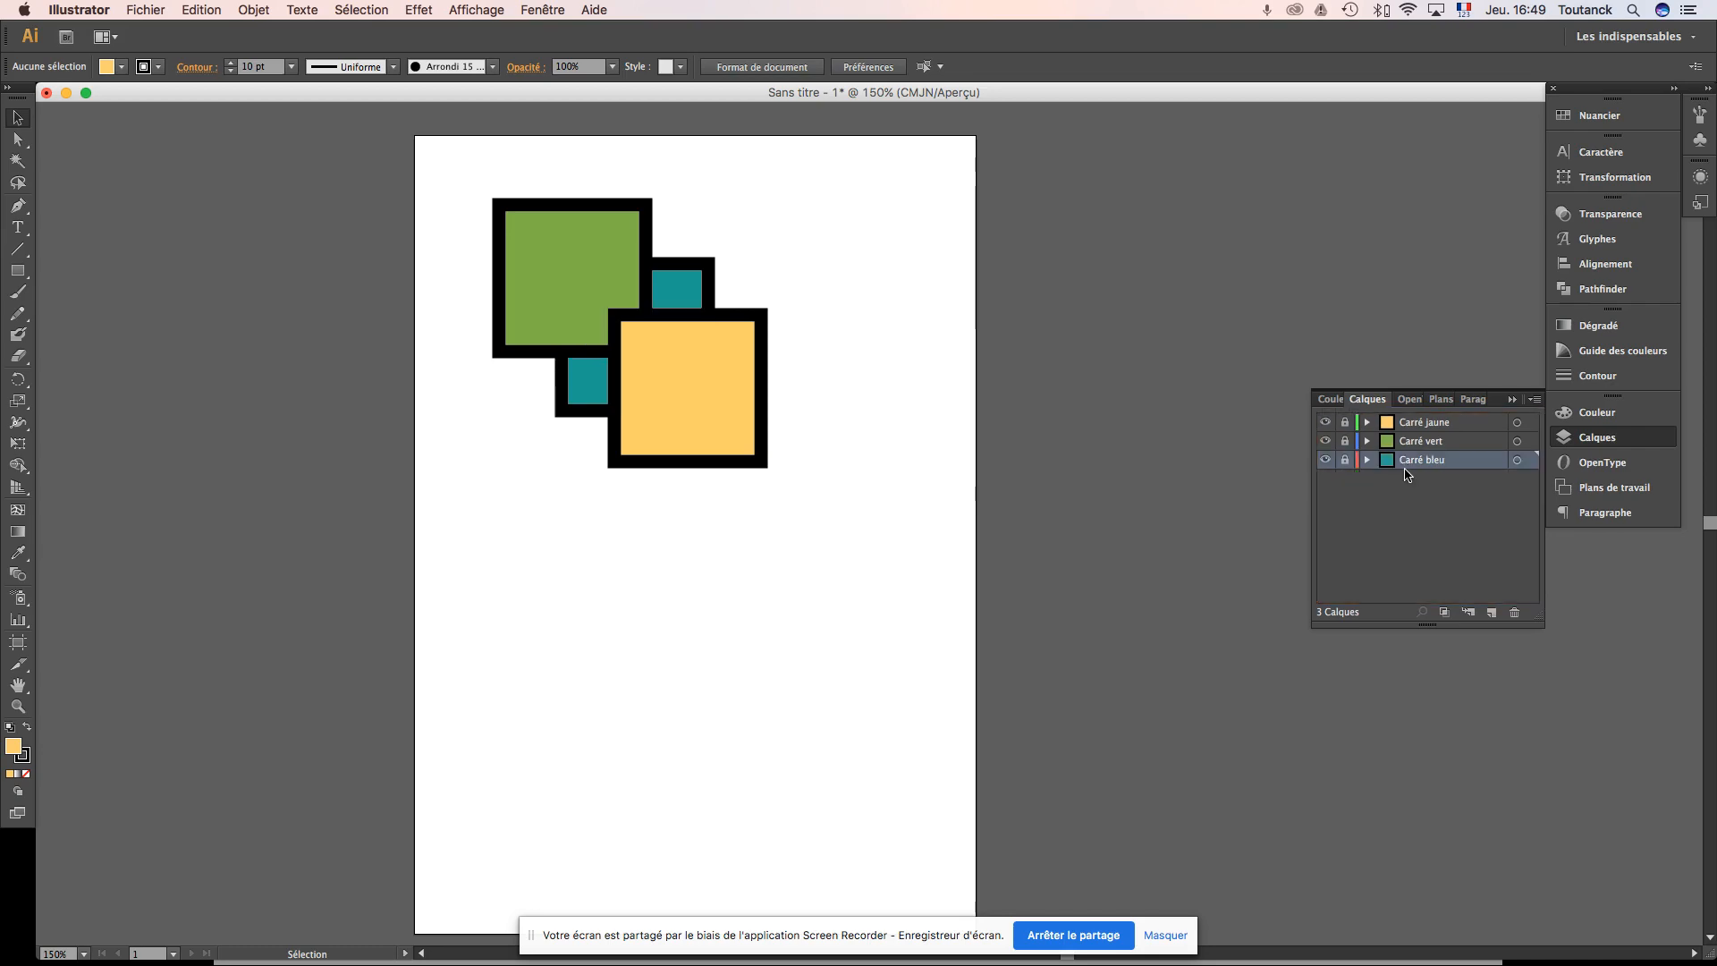
pyautogui.click(1413, 442)
pyautogui.moveTo(1417, 462); pyautogui.dragTo(1420, 436)
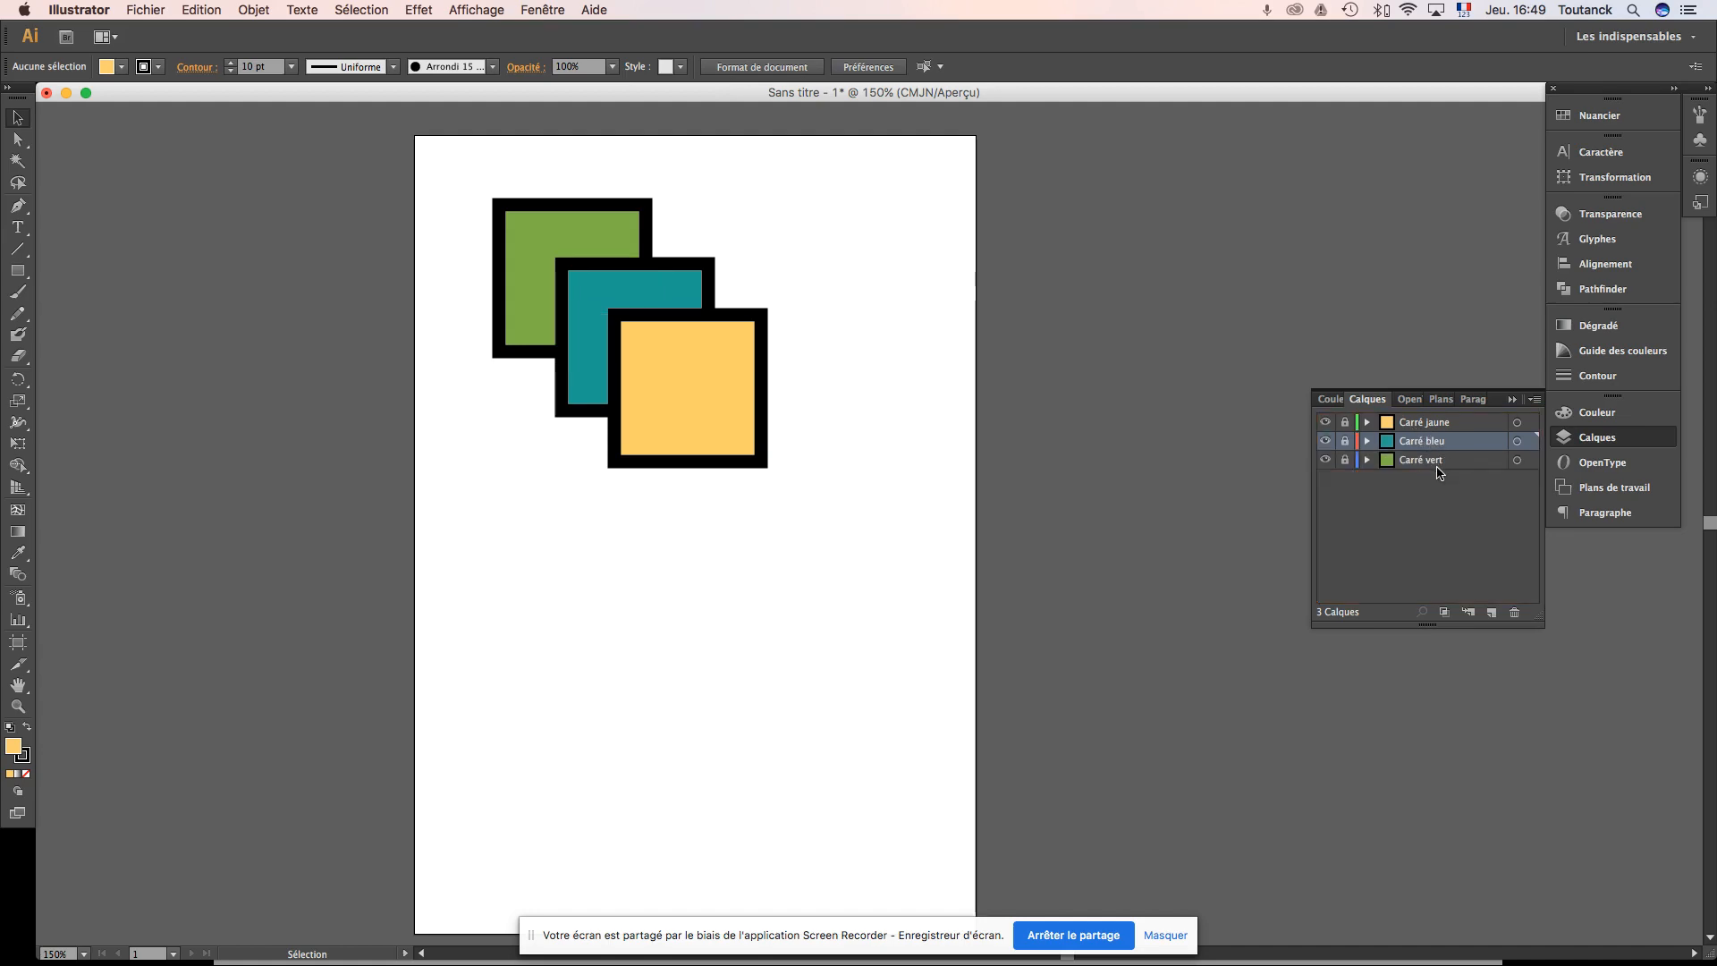
# Step: Put the "Carré bleu" layer beneath "Carré vert" once more and deselect the layers
pyautogui.click(1437, 465)
pyautogui.click(1414, 441)
pyautogui.moveTo(1417, 448)
pyautogui.mouseDown()
pyautogui.moveTo(1415, 431)
pyautogui.moveTo(1407, 466)
pyautogui.mouseUp()
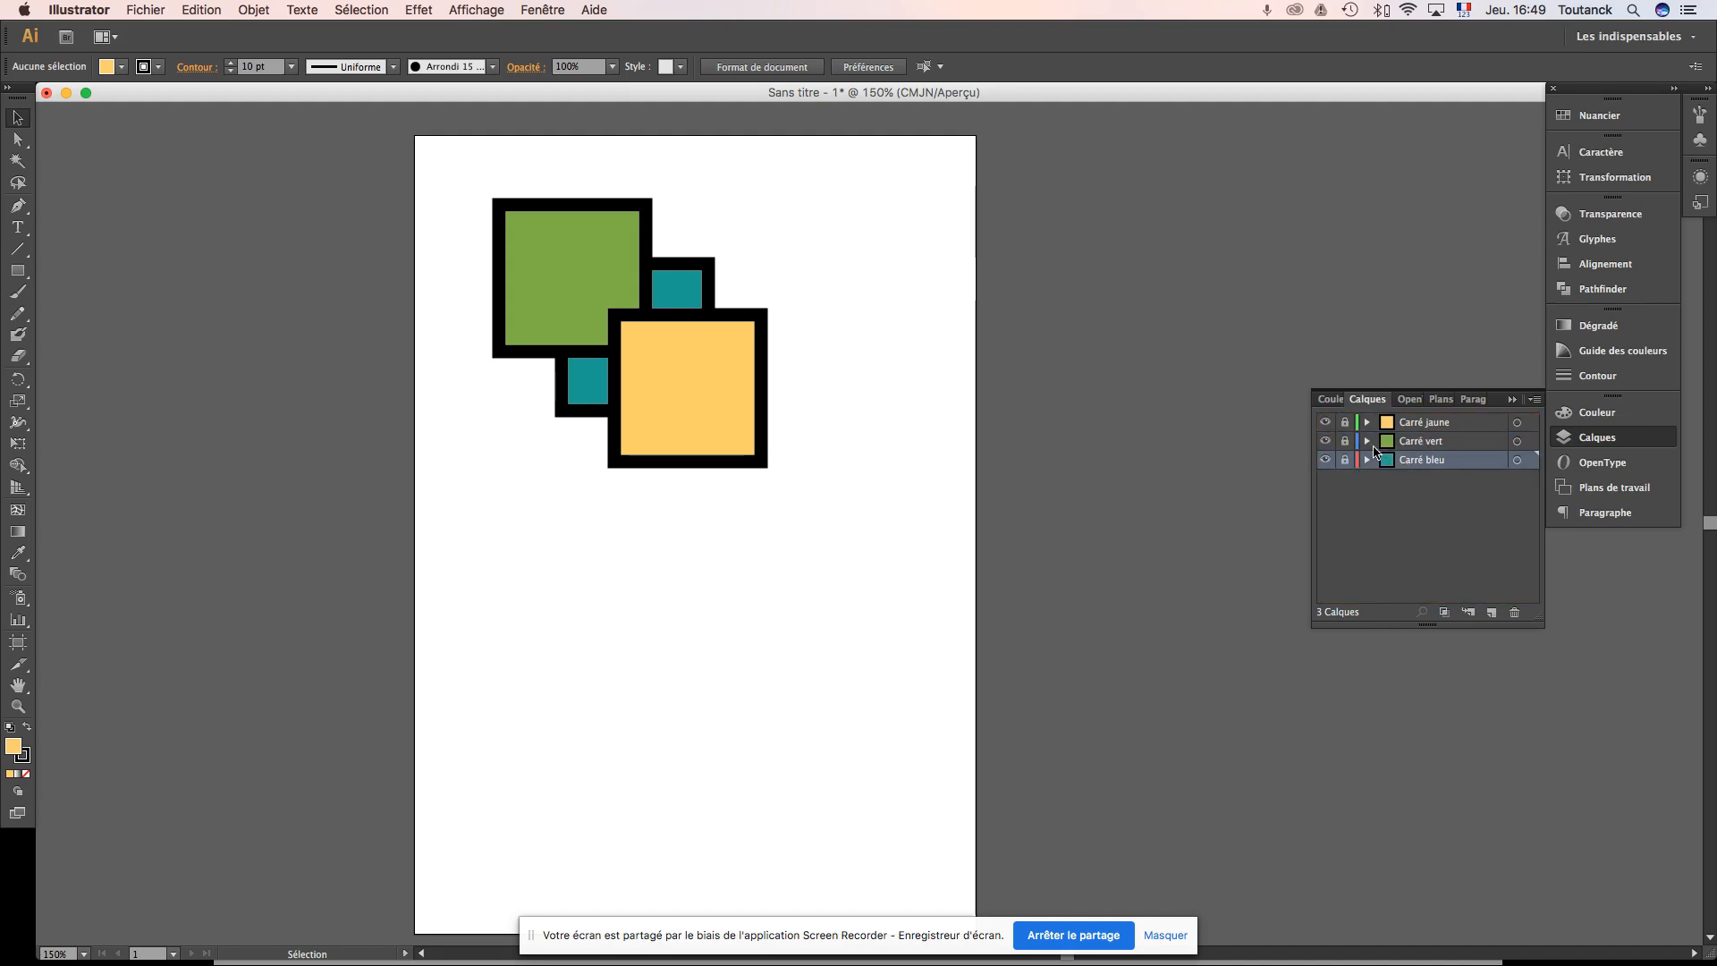
pyautogui.click(1463, 511)
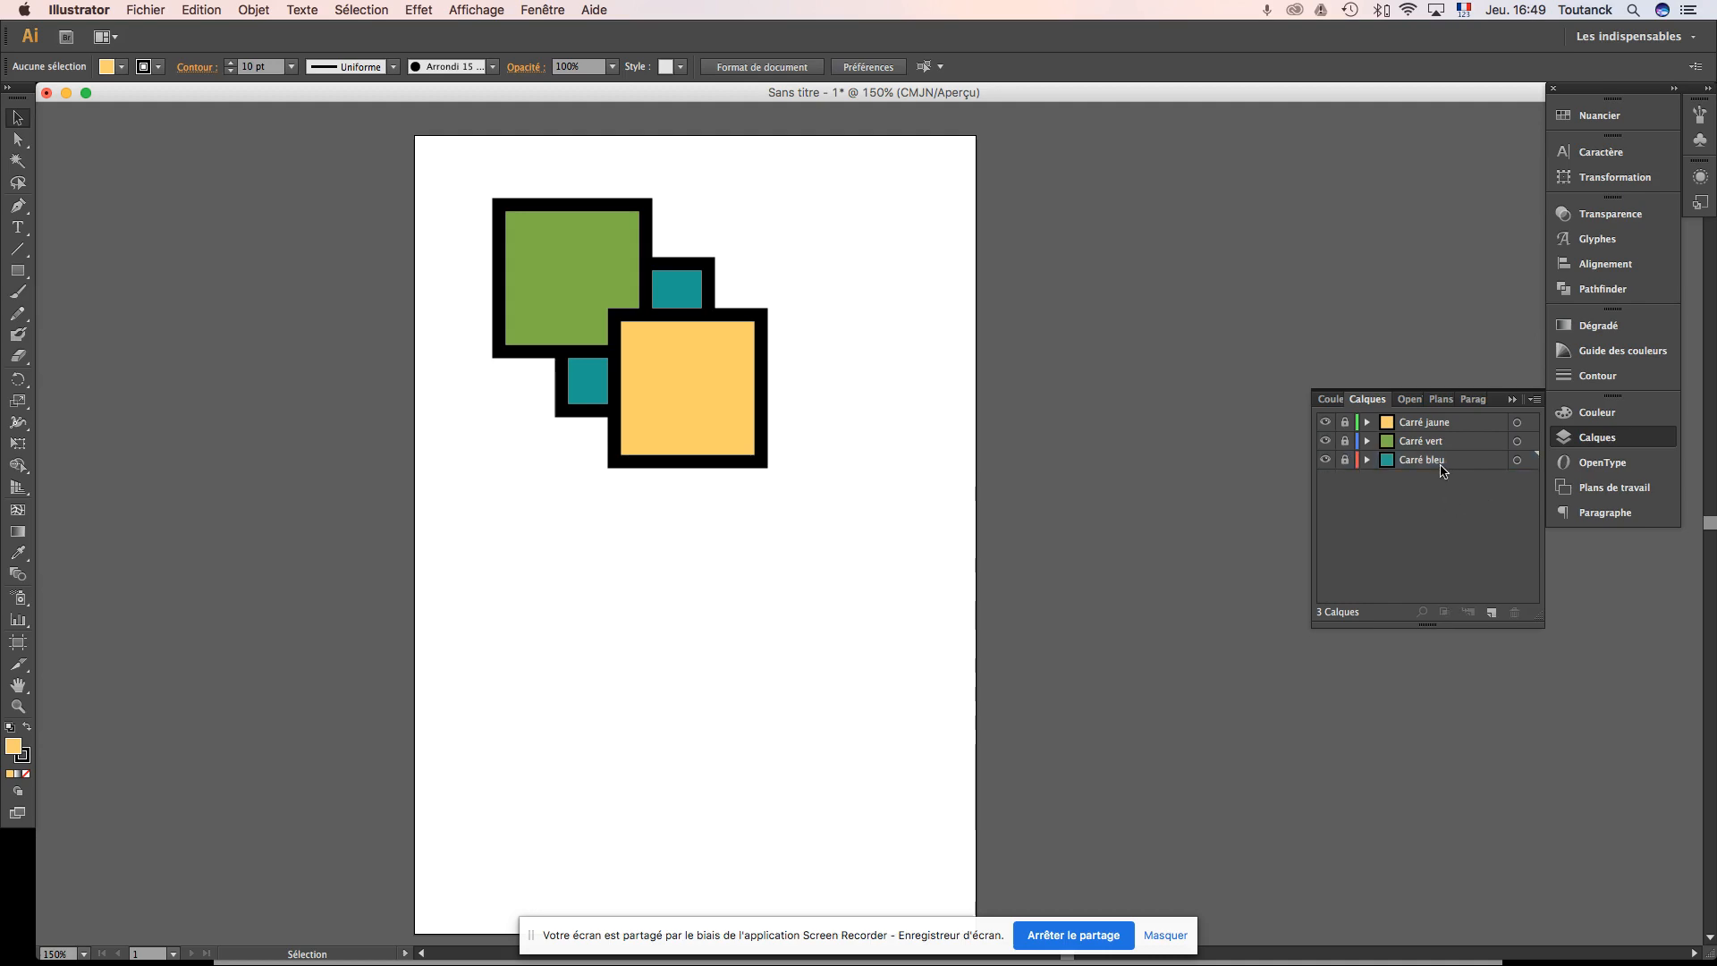
# Step: Move the "Carré vert" layer to the bottom of the layer stack, below "Carré bleu"
pyautogui.click(1436, 461)
pyautogui.click(1430, 445)
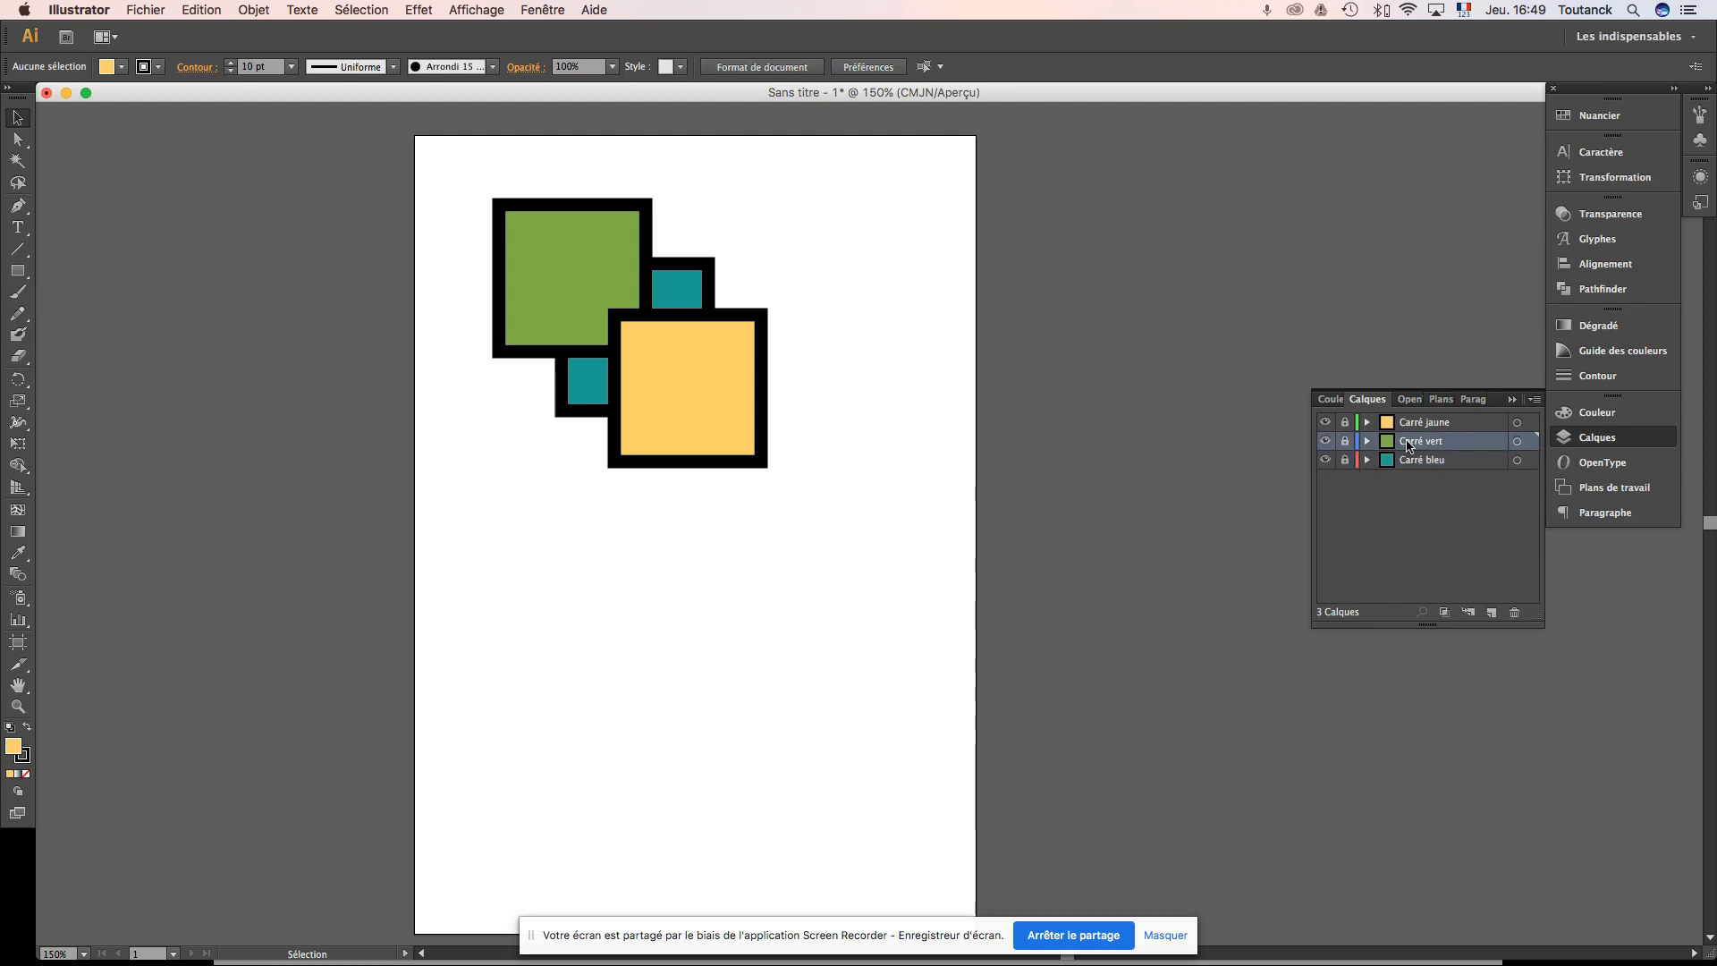
pyautogui.moveTo(1408, 444); pyautogui.dragTo(1411, 474)
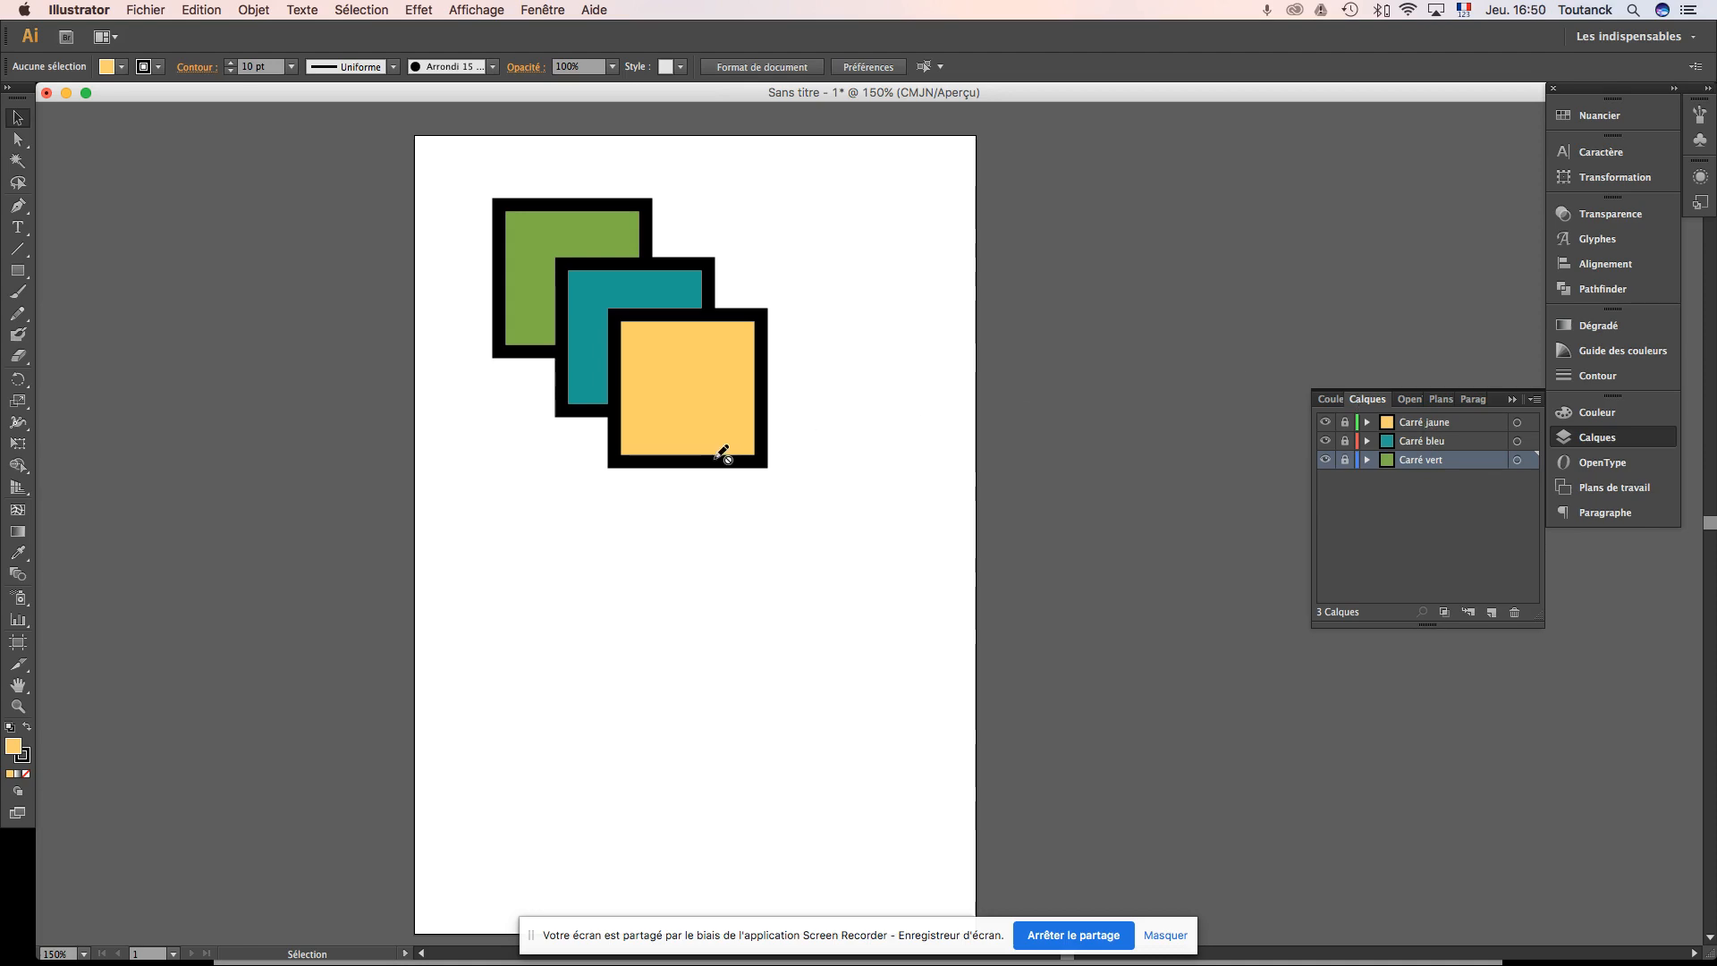
pyautogui.click(18, 118)
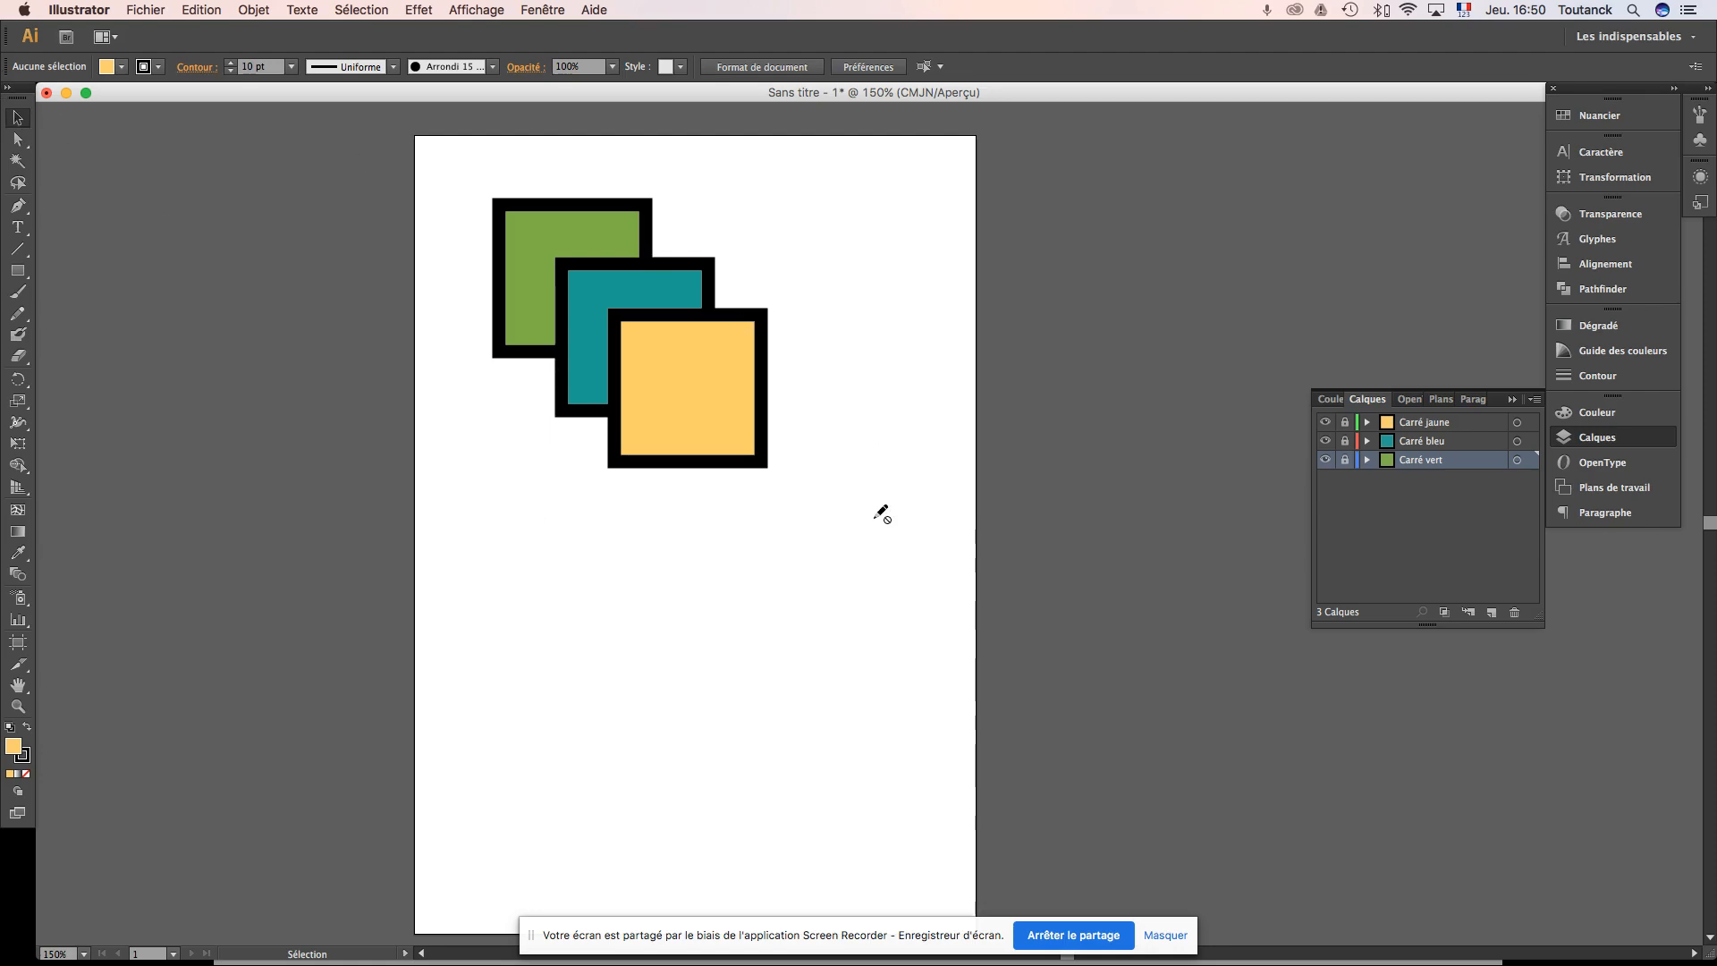